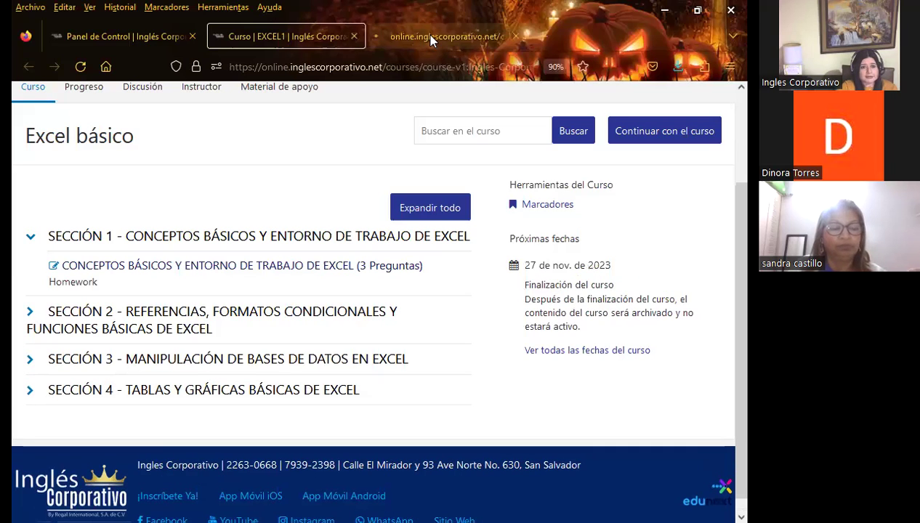
Step: Bring up the course browser tab showing lesson 1.9 – Objetivo de la lección
{"action": "left_click", "coordinate": [431, 36]}
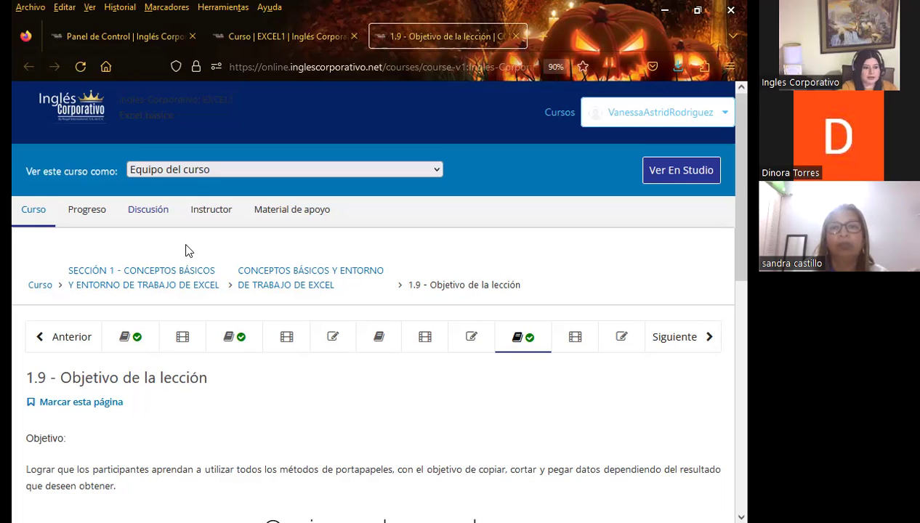
Step: Open lesson 1.3 and read through its text on keyboard-and-mouse cell navigation
{"action": "scroll", "coordinate": [169, 323], "scroll_direction": "down", "scroll_amount": 3}
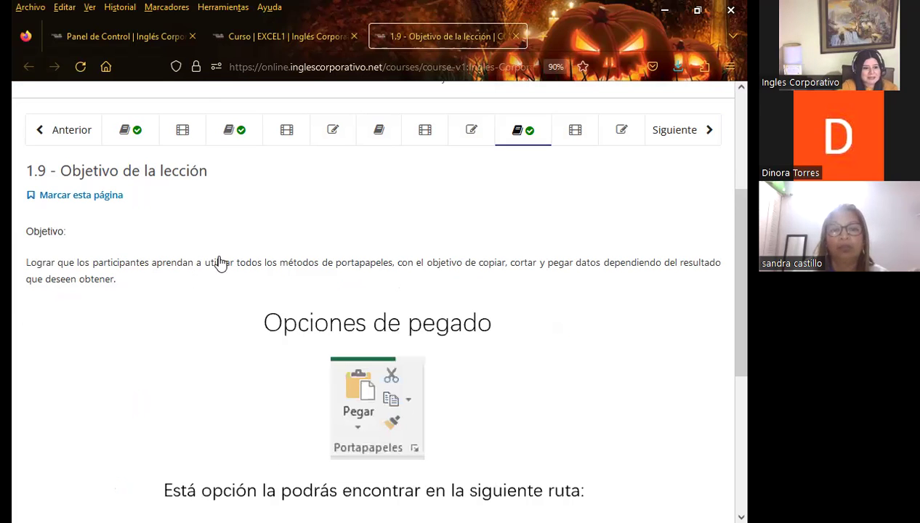
{"action": "scroll", "coordinate": [225, 270], "scroll_direction": "up", "scroll_amount": 2}
{"action": "left_click", "coordinate": [225, 271]}
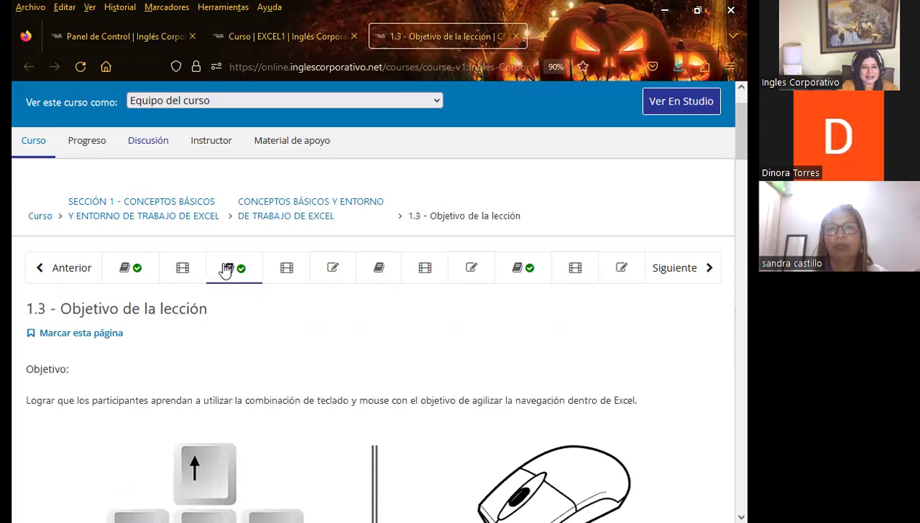
{"action": "scroll", "coordinate": [306, 325], "scroll_direction": "down", "scroll_amount": 2}
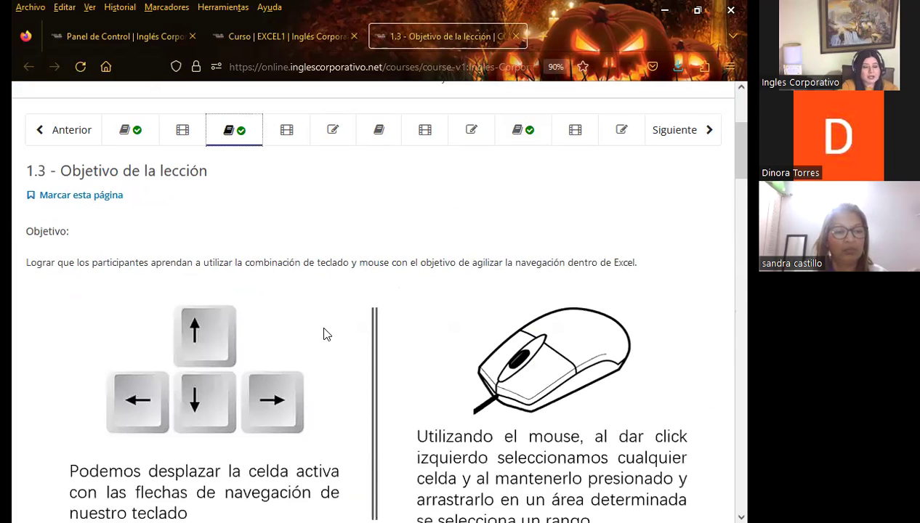
{"action": "scroll", "coordinate": [325, 334], "scroll_direction": "down", "scroll_amount": 2}
{"action": "scroll", "coordinate": [326, 336], "scroll_direction": "down", "scroll_amount": 1}
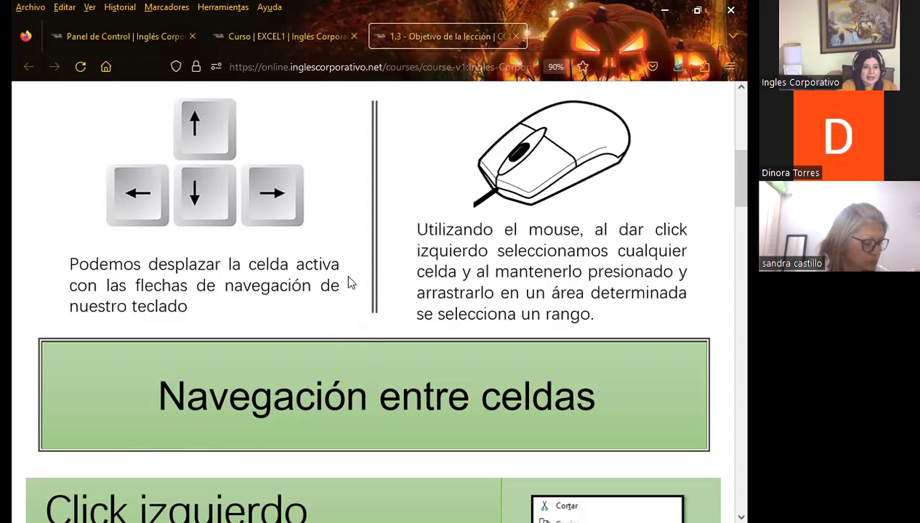
{"action": "scroll", "coordinate": [279, 279], "scroll_direction": "up", "scroll_amount": 6}
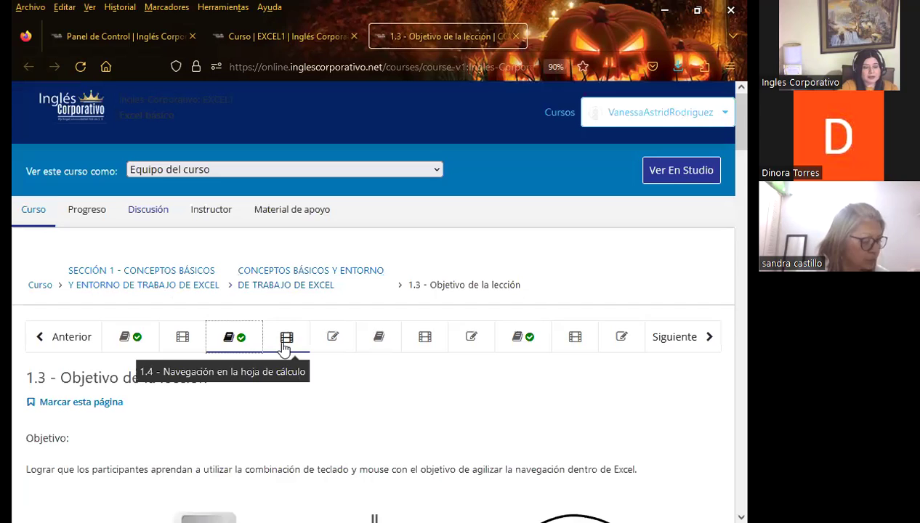
Step: Open lesson 1.4 Navegación en la hoja de cálculo and scroll to its video and Discusión question
{"action": "left_click", "coordinate": [285, 346]}
{"action": "scroll", "coordinate": [65, 330], "scroll_direction": "down", "scroll_amount": 4}
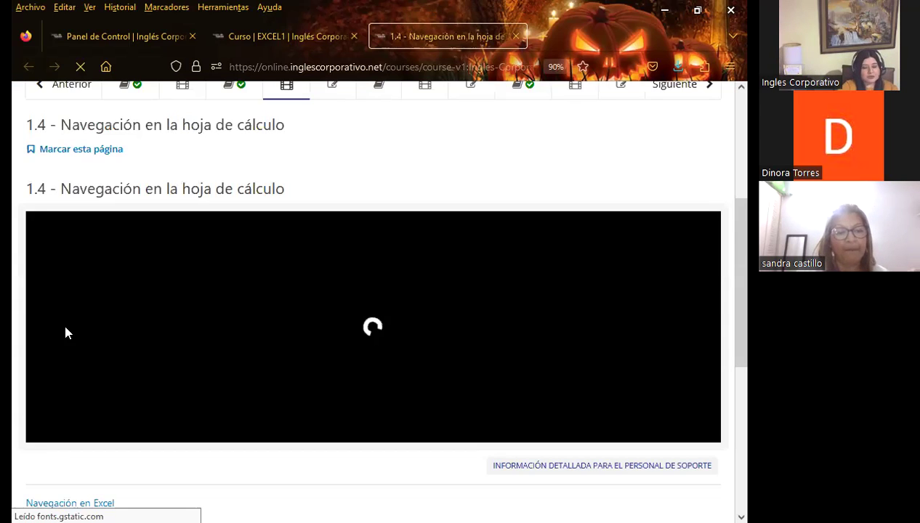
{"action": "scroll", "coordinate": [65, 333], "scroll_direction": "down", "scroll_amount": 1}
{"action": "scroll", "coordinate": [13, 364], "scroll_direction": "down", "scroll_amount": 1}
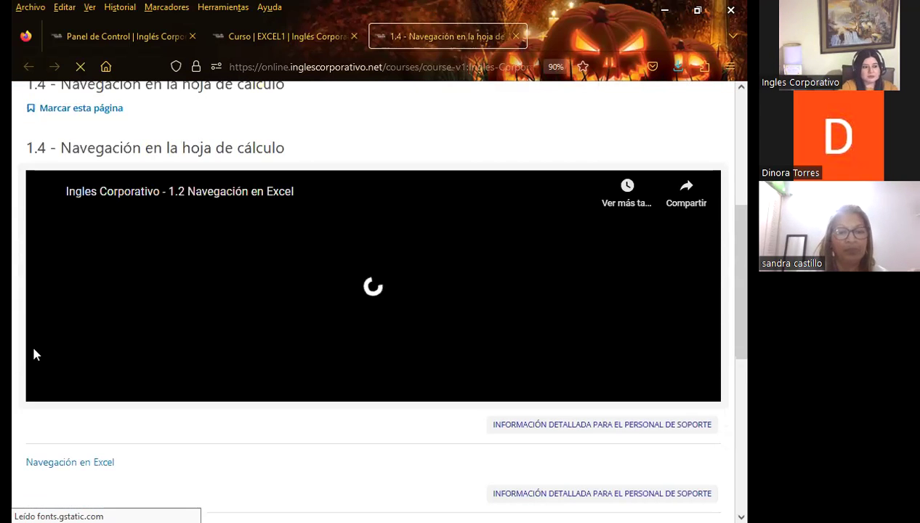
{"action": "scroll", "coordinate": [15, 385], "scroll_direction": "down", "scroll_amount": 3}
{"action": "scroll", "coordinate": [72, 378], "scroll_direction": "down", "scroll_amount": 5}
{"action": "scroll", "coordinate": [174, 364], "scroll_direction": "up", "scroll_amount": 4}
{"action": "scroll", "coordinate": [145, 378], "scroll_direction": "up", "scroll_amount": 2}
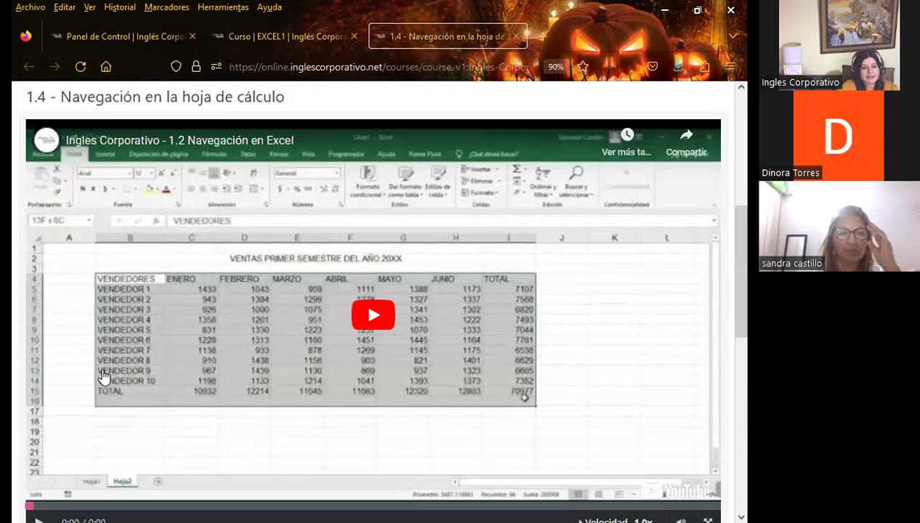
{"action": "scroll", "coordinate": [73, 367], "scroll_direction": "down", "scroll_amount": 5}
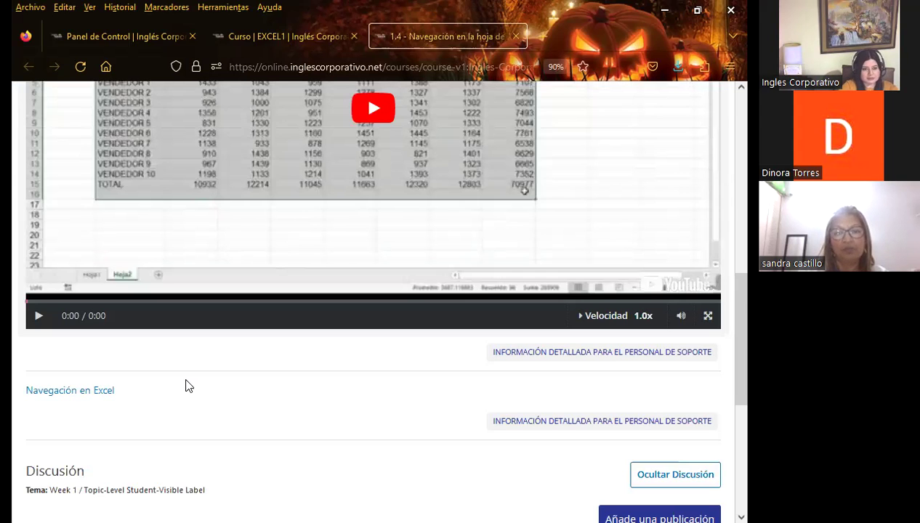
{"action": "scroll", "coordinate": [188, 386], "scroll_direction": "down", "scroll_amount": 5}
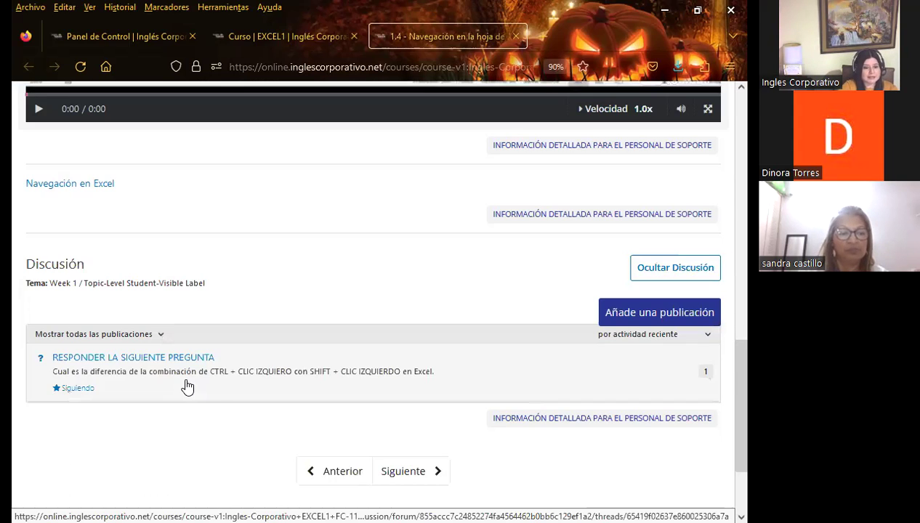
{"action": "scroll", "coordinate": [187, 386], "scroll_direction": "down", "scroll_amount": 2}
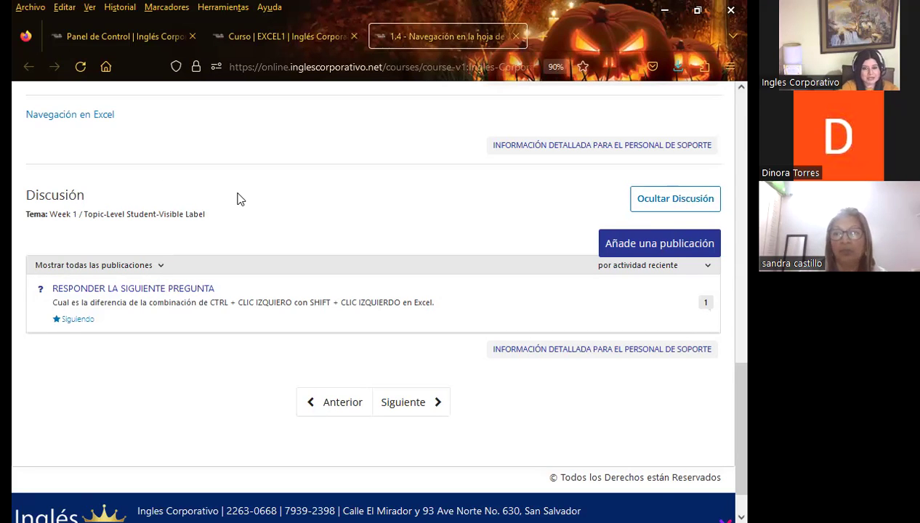
Step: Return to the top of lesson 1.4 and switch to the PowerPoint slideshow at the AGENDA slide
{"action": "scroll", "coordinate": [241, 199], "scroll_direction": "up", "scroll_amount": 3}
{"action": "scroll", "coordinate": [325, 353], "scroll_direction": "up", "scroll_amount": 2}
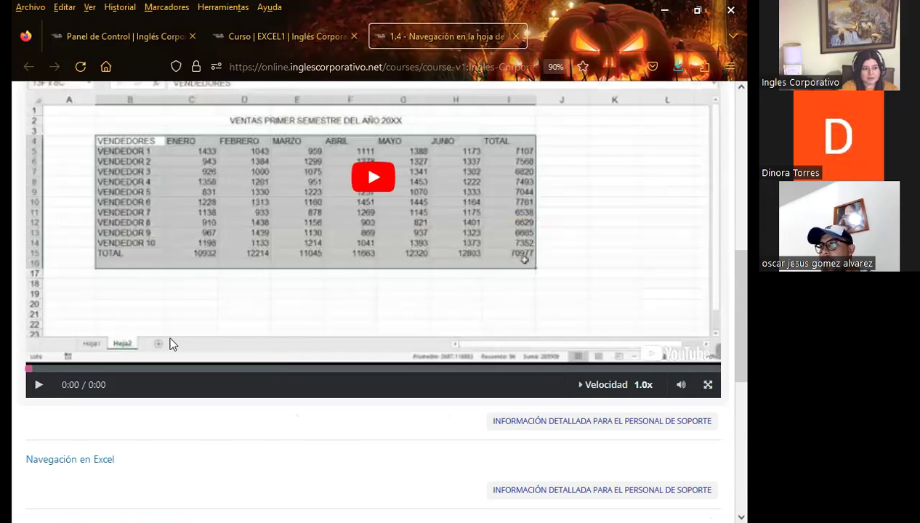
{"action": "scroll", "coordinate": [167, 327], "scroll_direction": "down", "scroll_amount": 3}
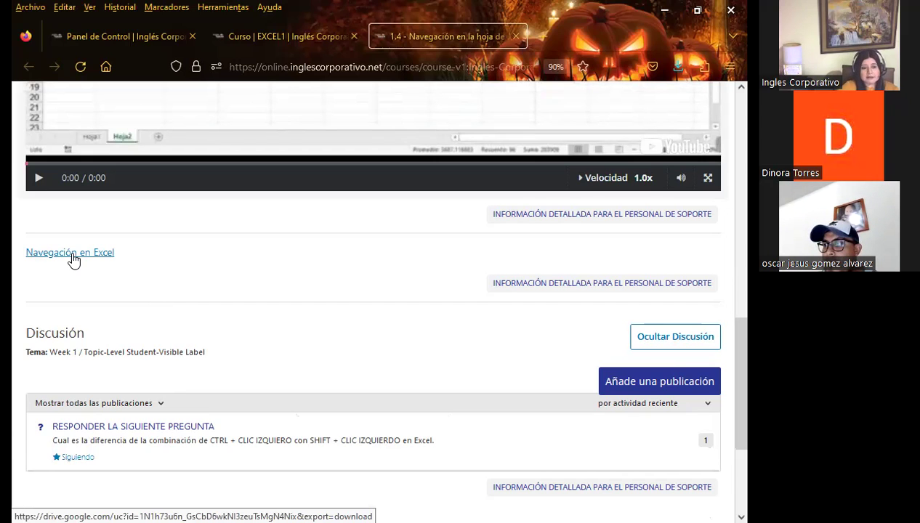
{"action": "scroll", "coordinate": [174, 341], "scroll_direction": "up", "scroll_amount": 1}
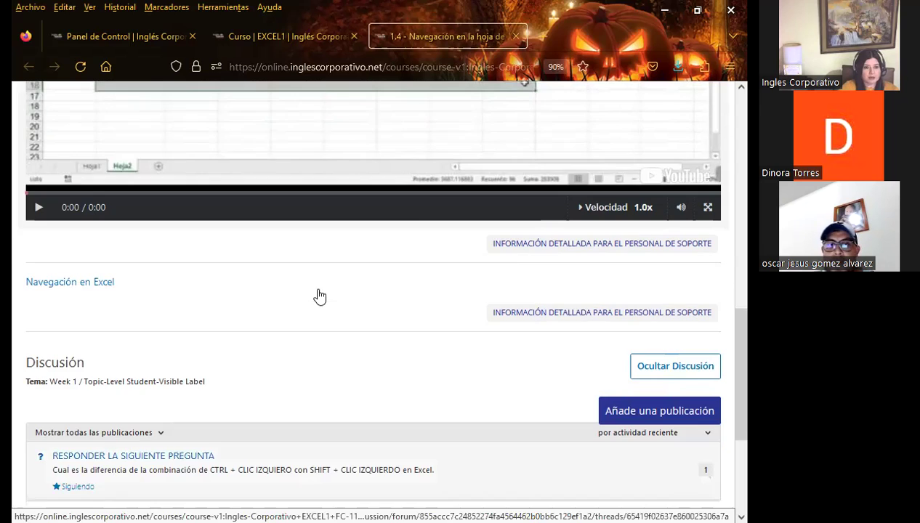
{"action": "left_click", "coordinate": [321, 293]}
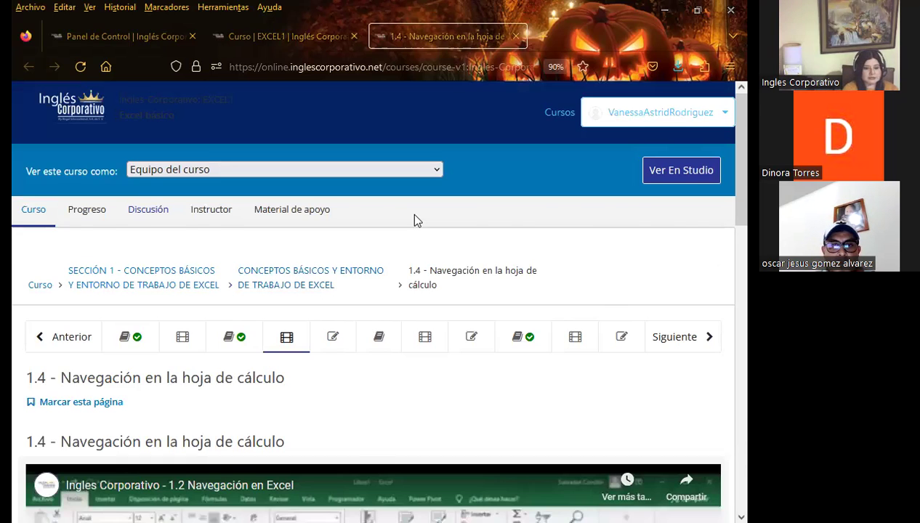
{"action": "key", "text": "alt+Tab"}
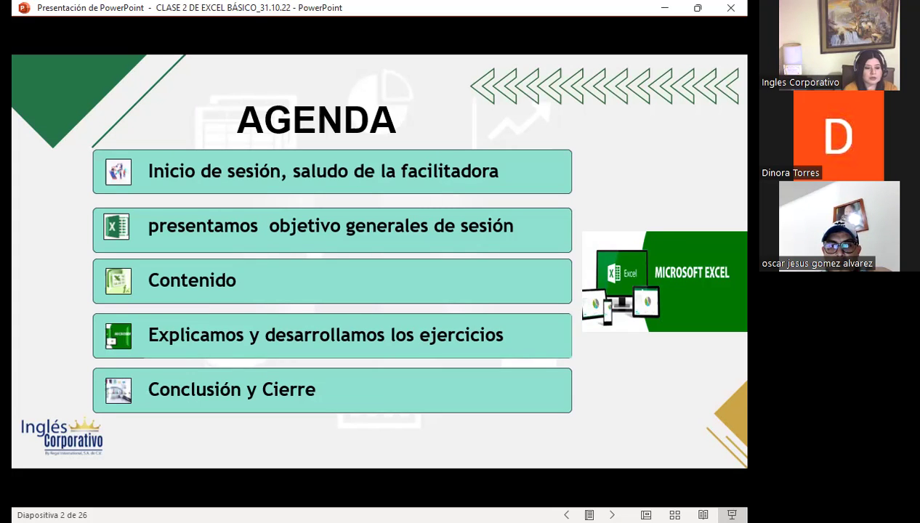
Step: Advance from the agenda to slide 3, the session's general objective
{"action": "key", "text": "Right"}
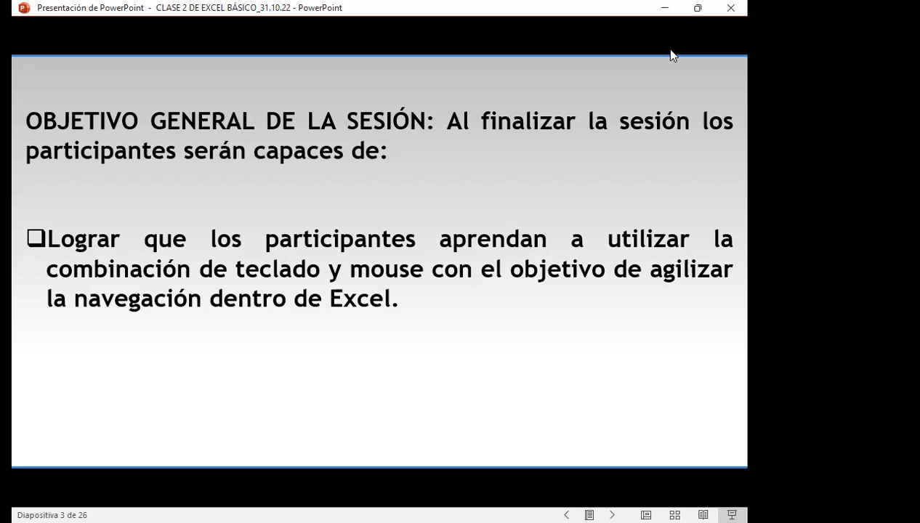
Step: Advance to slide 4, the labelled diagram of Excel's initial screen
{"action": "key", "text": "Right"}
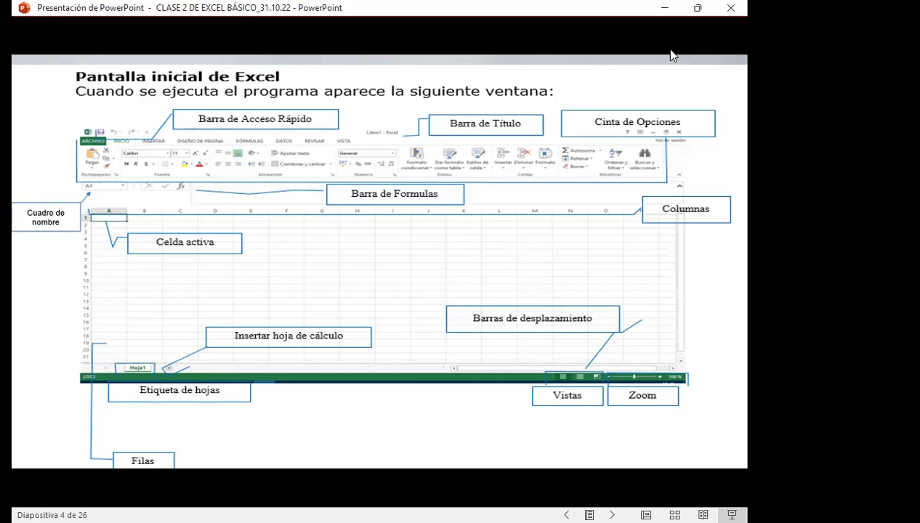
Step: Advance to slide 5, the Excel window layout diagram
{"action": "left_click", "coordinate": [671, 55]}
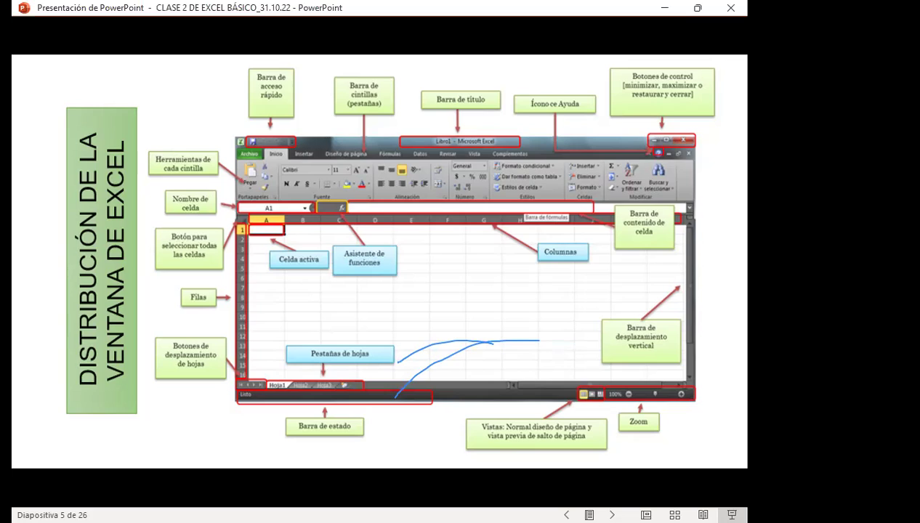
Step: Erase all ink from slide 5 and advance to slide 6, the quick access toolbar exercise
{"action": "key", "text": "e"}
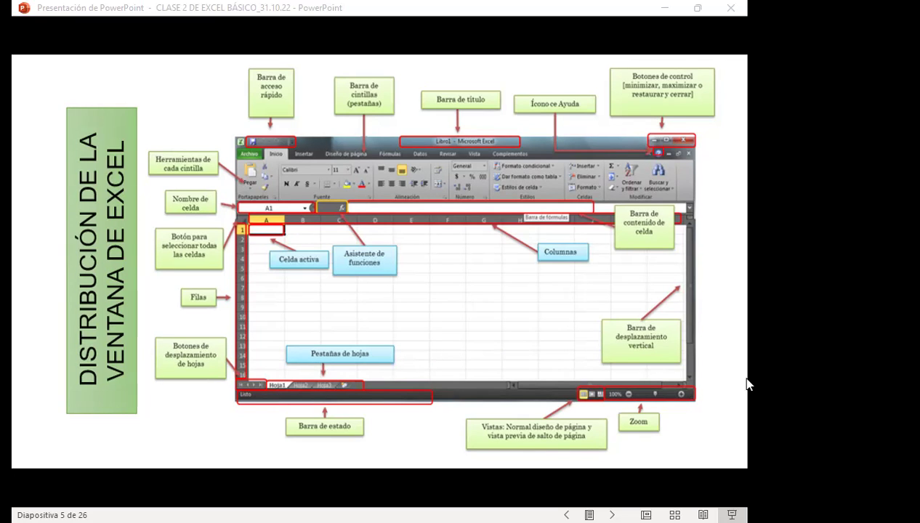
{"action": "left_click", "coordinate": [519, 265]}
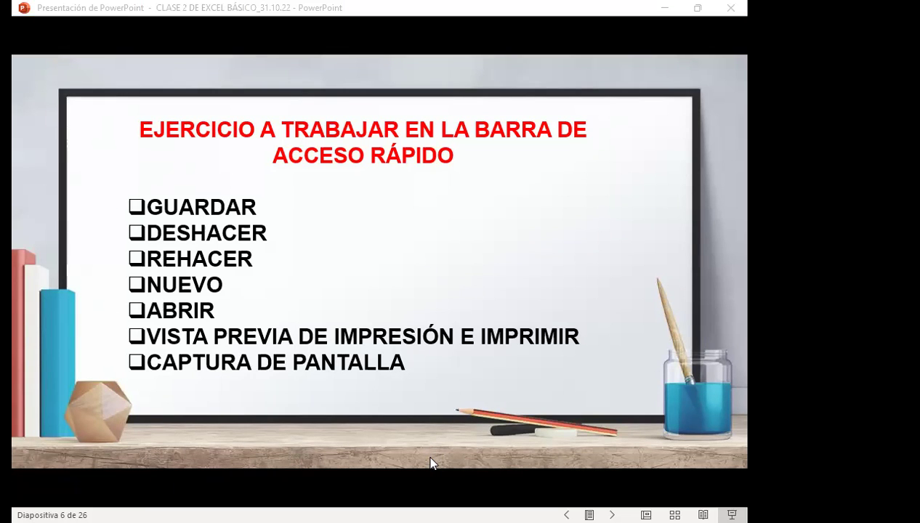
Step: Switch to the Excel workbook and remove Deshacer (Undo) from the Quick Access Toolbar
{"action": "key", "text": "alt+Tab"}
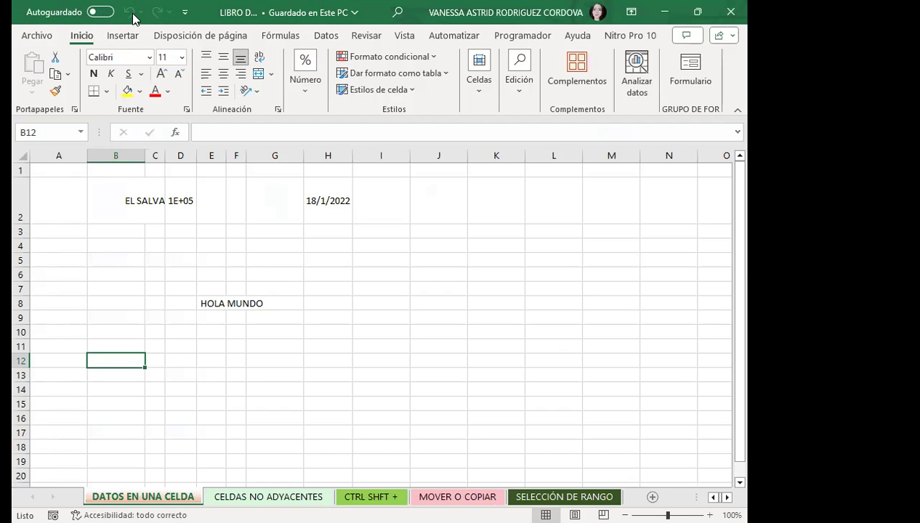
{"action": "left_click", "coordinate": [186, 13]}
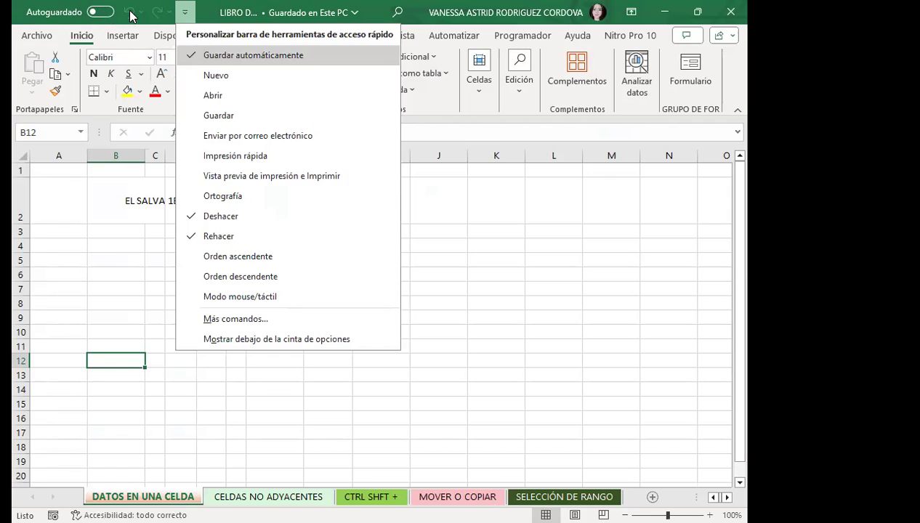
{"action": "right_click", "coordinate": [132, 8]}
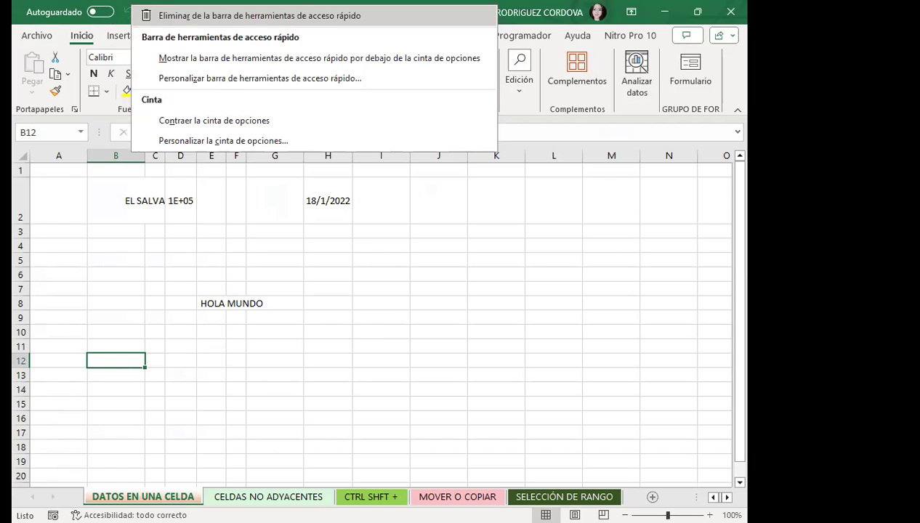
{"action": "left_click", "coordinate": [133, 16]}
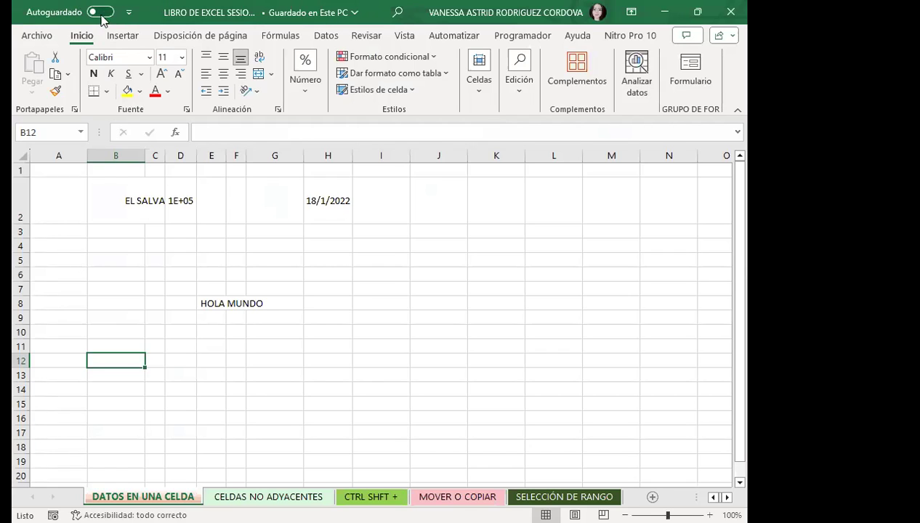
Step: Add Guardar, Deshacer and Rehacer to the Quick Access Toolbar
{"action": "left_click", "coordinate": [129, 16]}
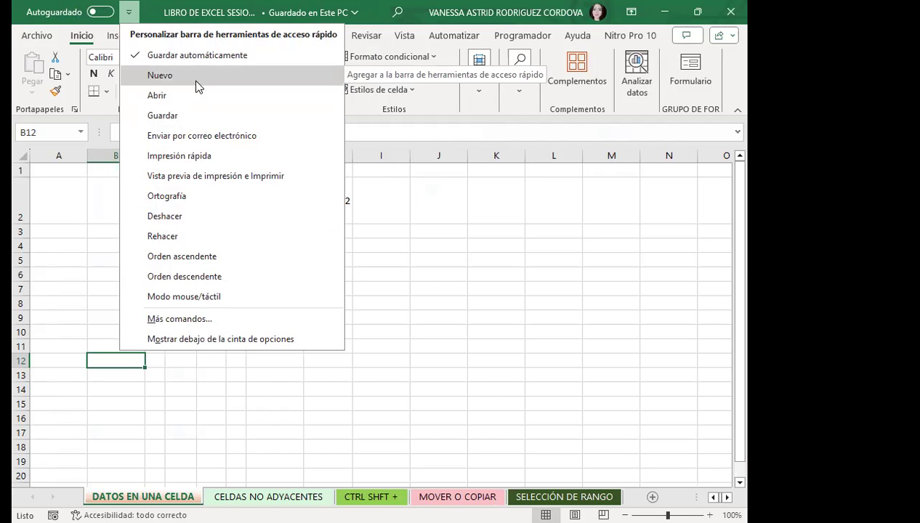
{"action": "left_click", "coordinate": [162, 115]}
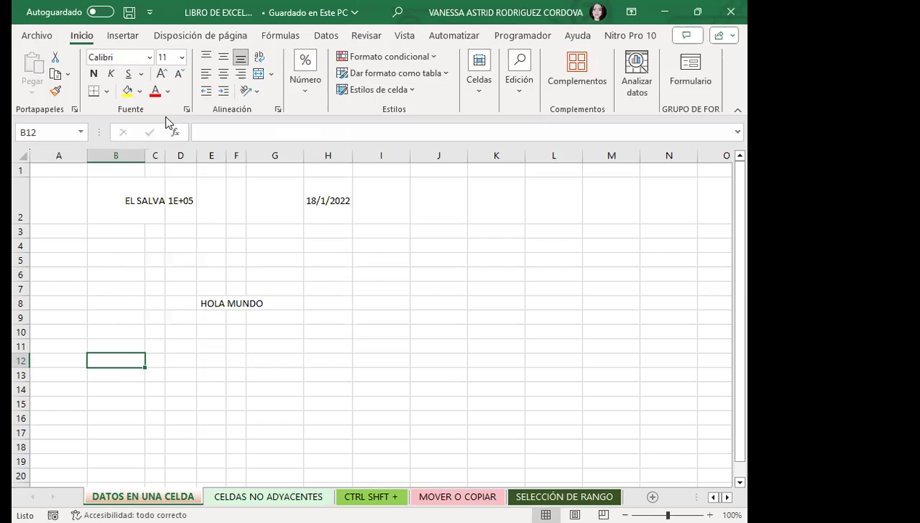
{"action": "left_click", "coordinate": [150, 14]}
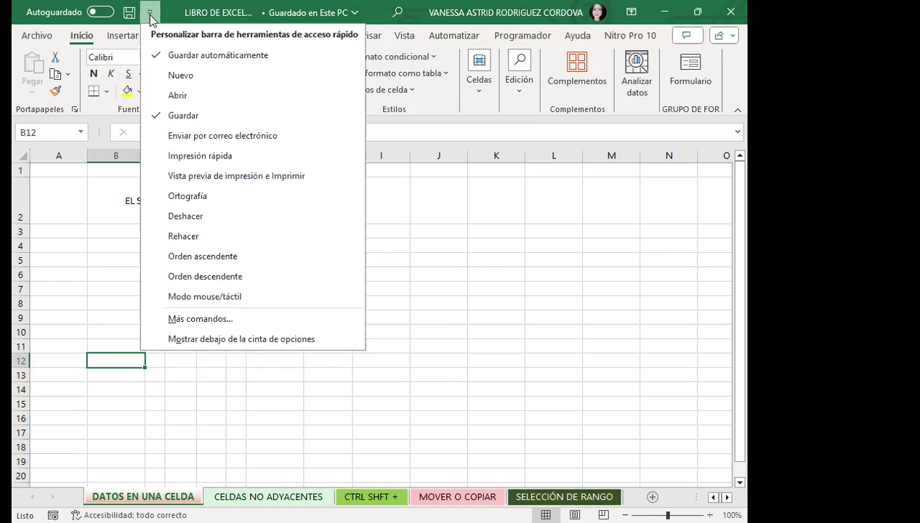
{"action": "left_click", "coordinate": [174, 217]}
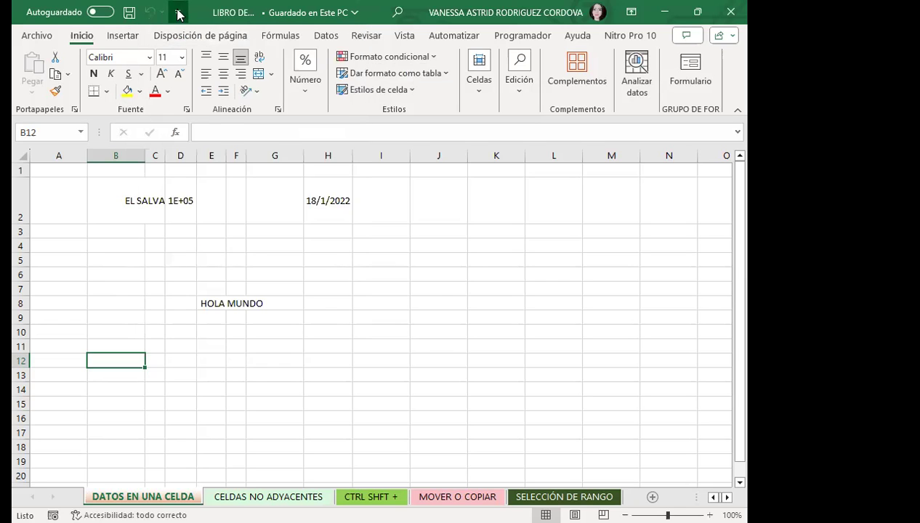
{"action": "left_click", "coordinate": [179, 13]}
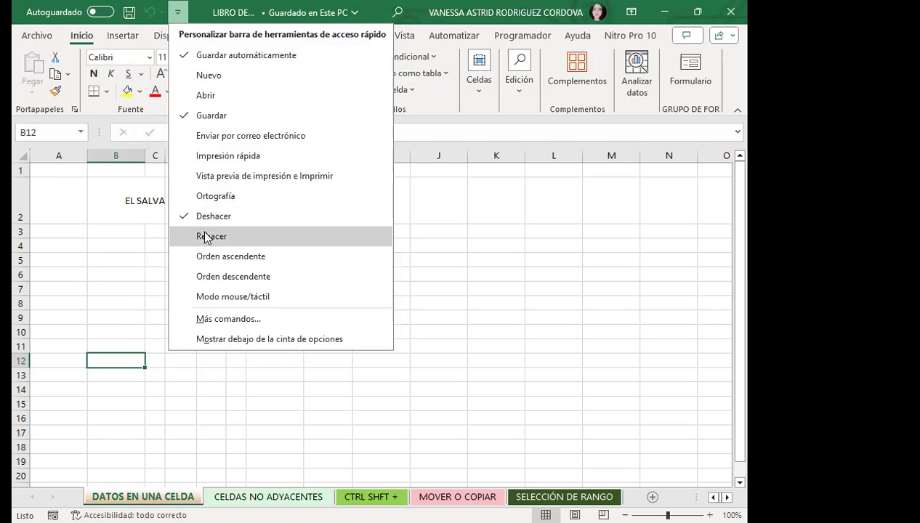
{"action": "left_click", "coordinate": [205, 236]}
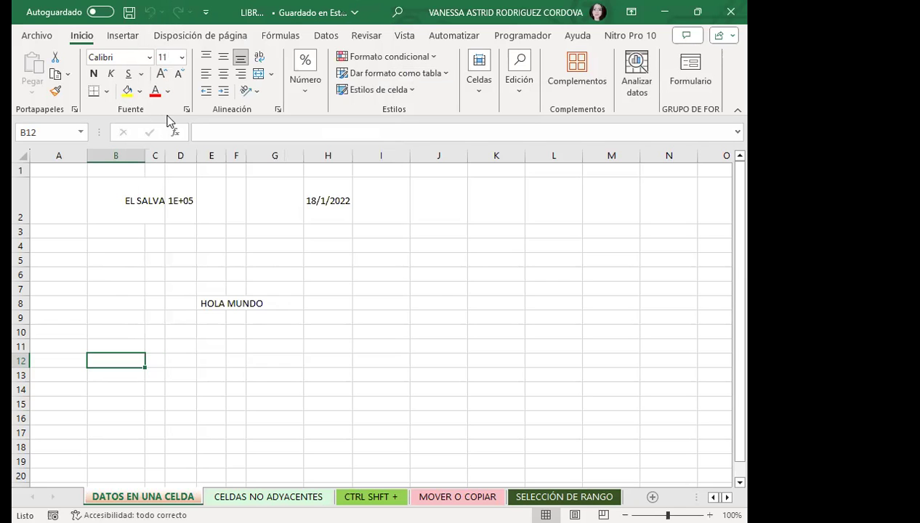
Step: Add Nuevo, Abrir and Vista previa de impresión e Imprimir to the Quick Access Toolbar
{"action": "left_click", "coordinate": [207, 13]}
{"action": "left_click", "coordinate": [232, 77]}
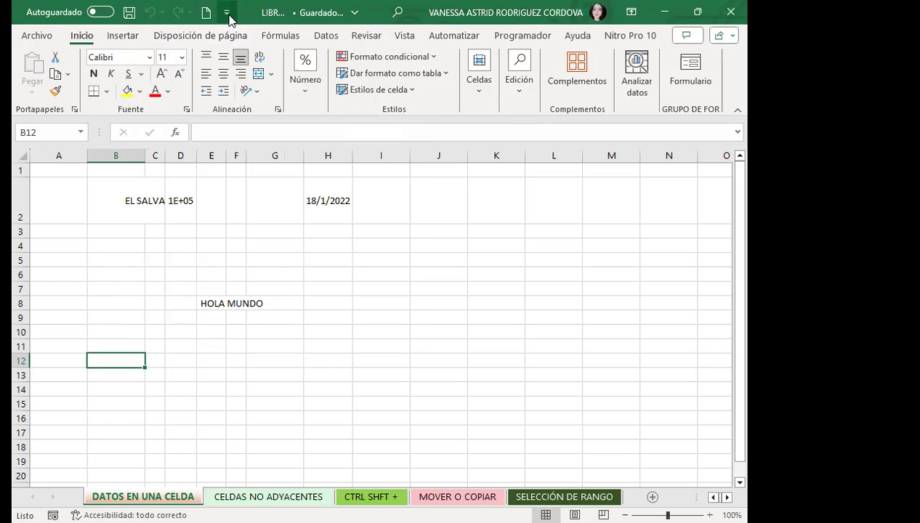
{"action": "left_click", "coordinate": [228, 13]}
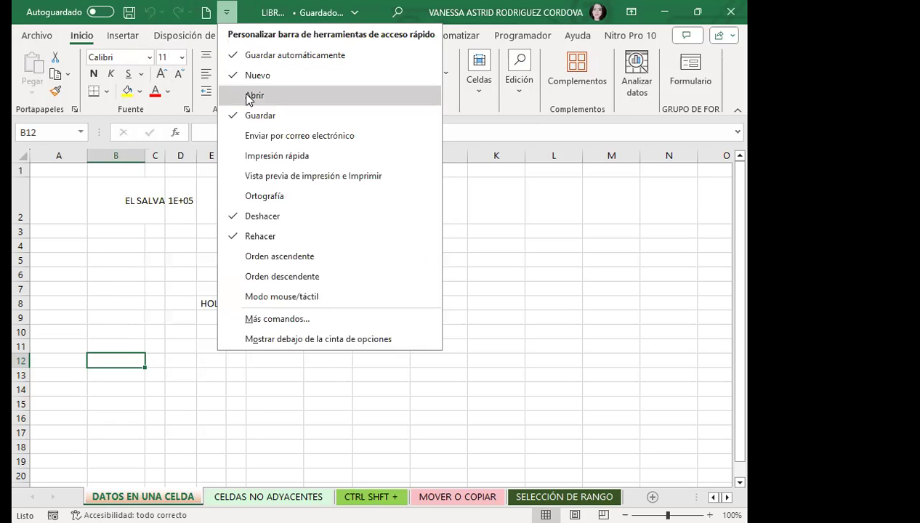
{"action": "left_click", "coordinate": [248, 97]}
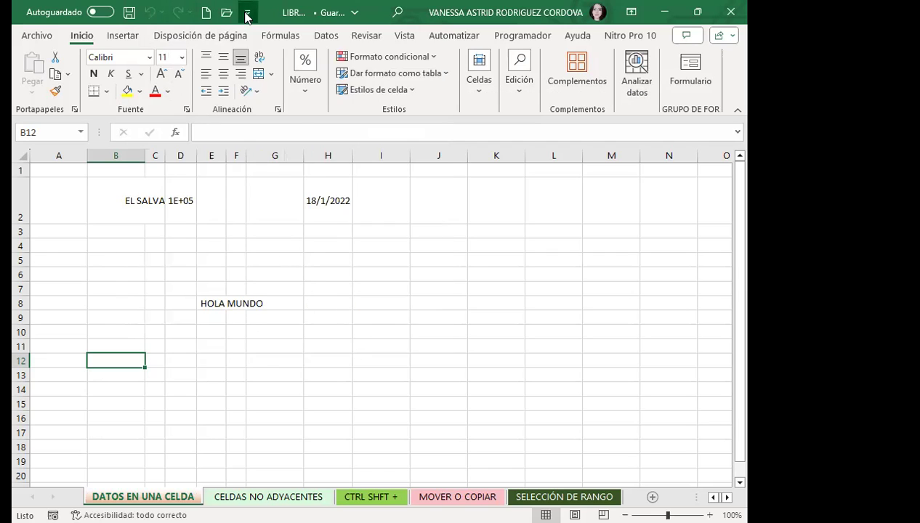
{"action": "left_click", "coordinate": [246, 13]}
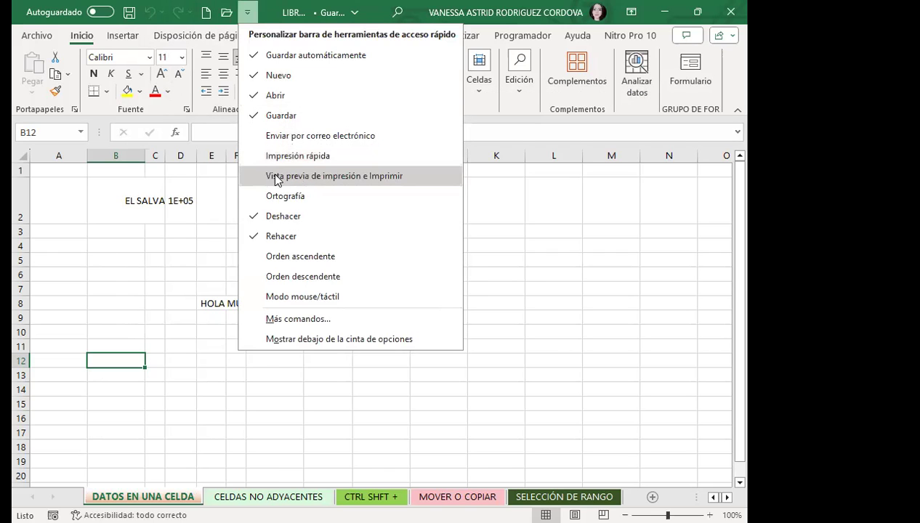
{"action": "left_click", "coordinate": [308, 181]}
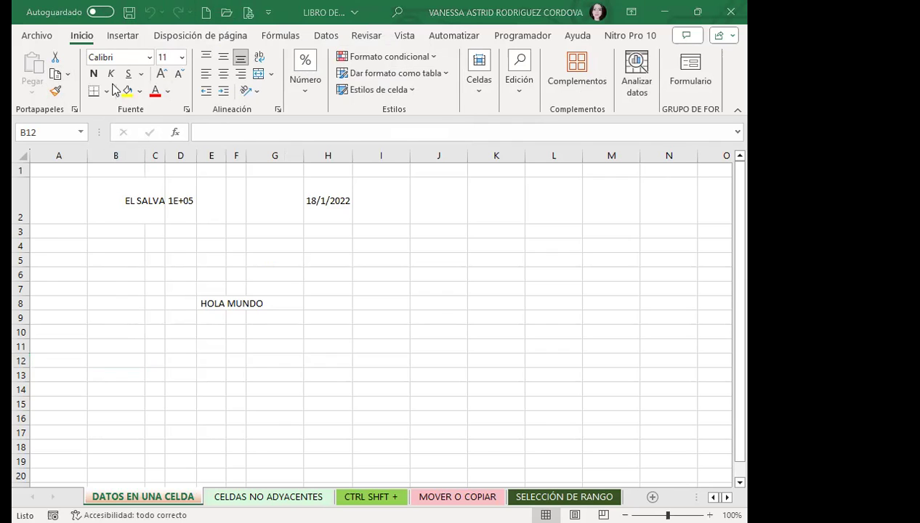
{"action": "left_click", "coordinate": [267, 13]}
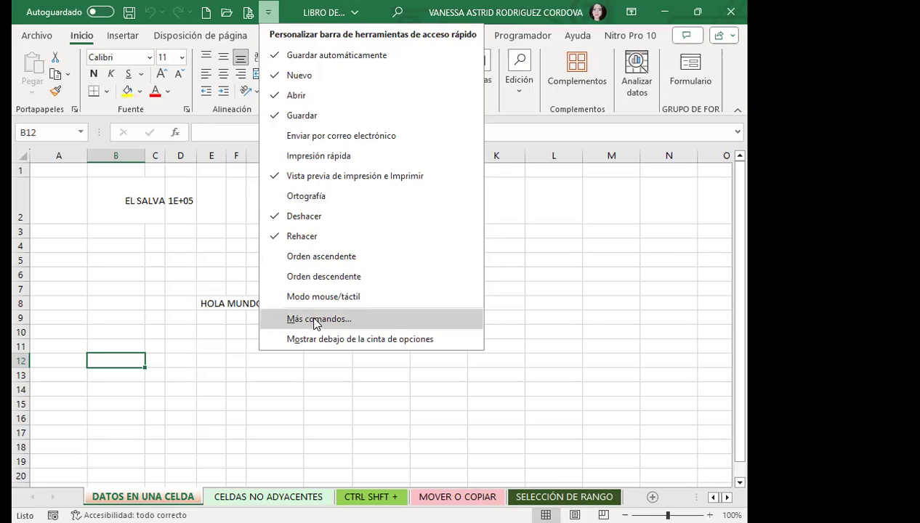
Step: Open Más comandos and set 'Comandos disponibles en' to 'Todos los comandos'
{"action": "left_click", "coordinate": [317, 320]}
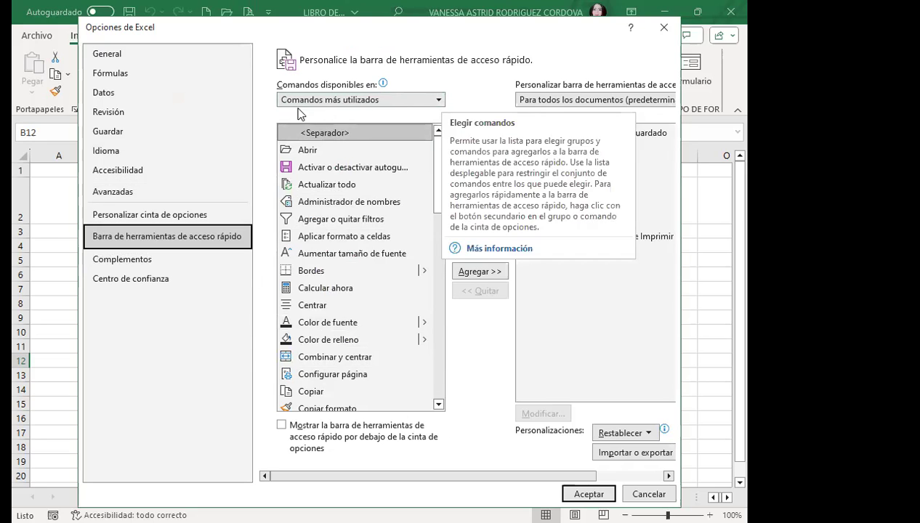
{"action": "left_click", "coordinate": [440, 101]}
{"action": "left_click", "coordinate": [441, 101]}
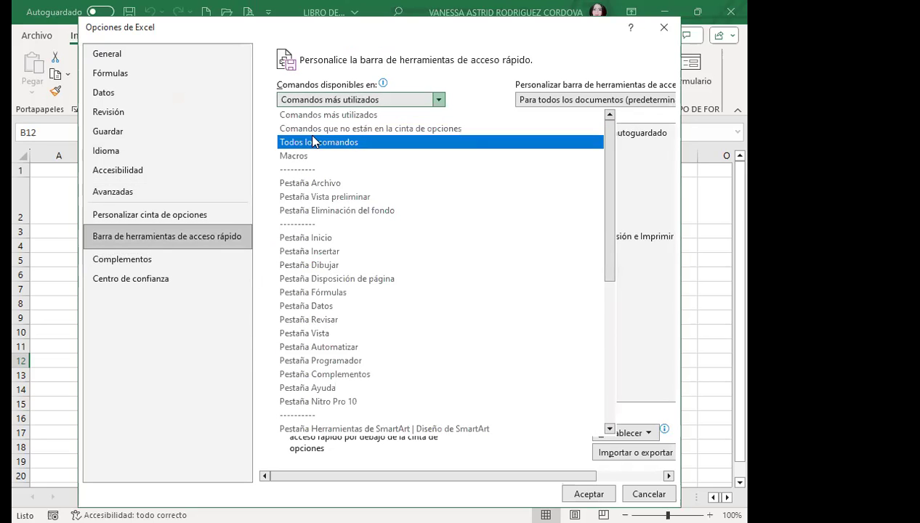
{"action": "key", "text": "Escape"}
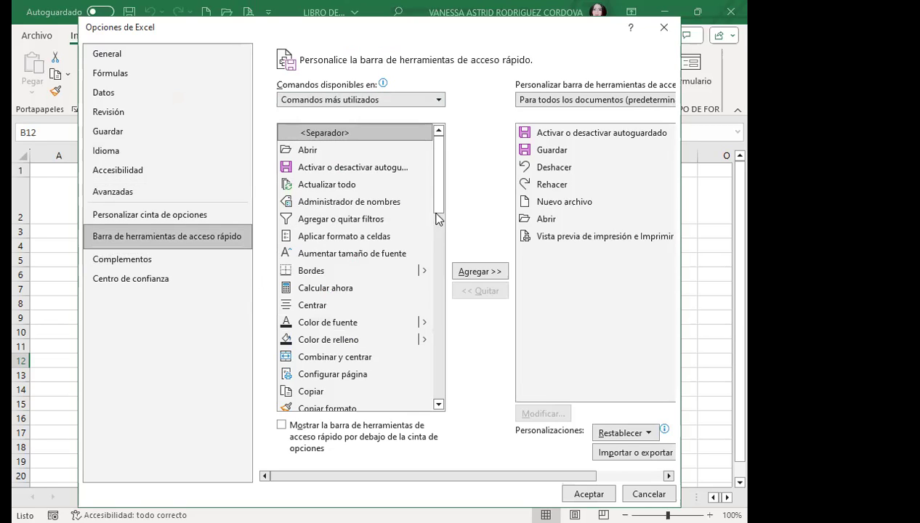
{"action": "key", "text": "Down"}
{"action": "key", "text": "Down"}
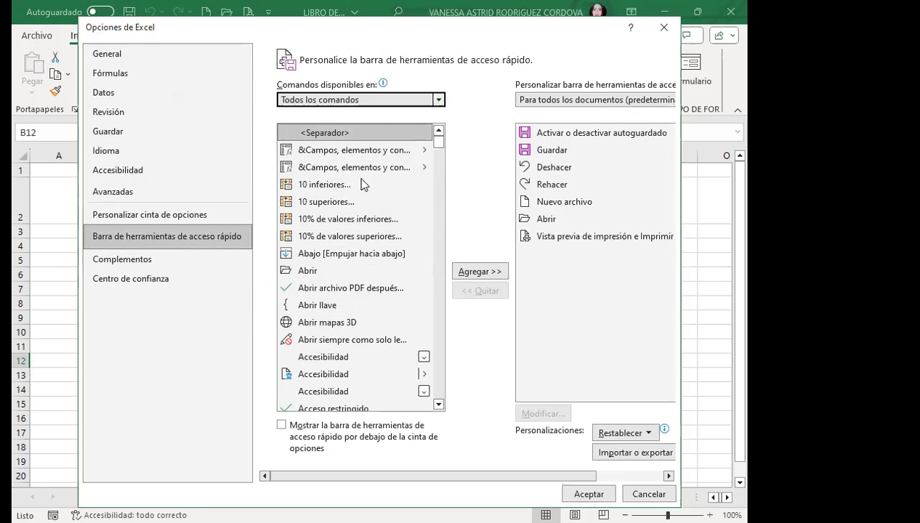
{"action": "left_click_drag", "start_coordinate": [439, 145], "coordinate": [440, 193]}
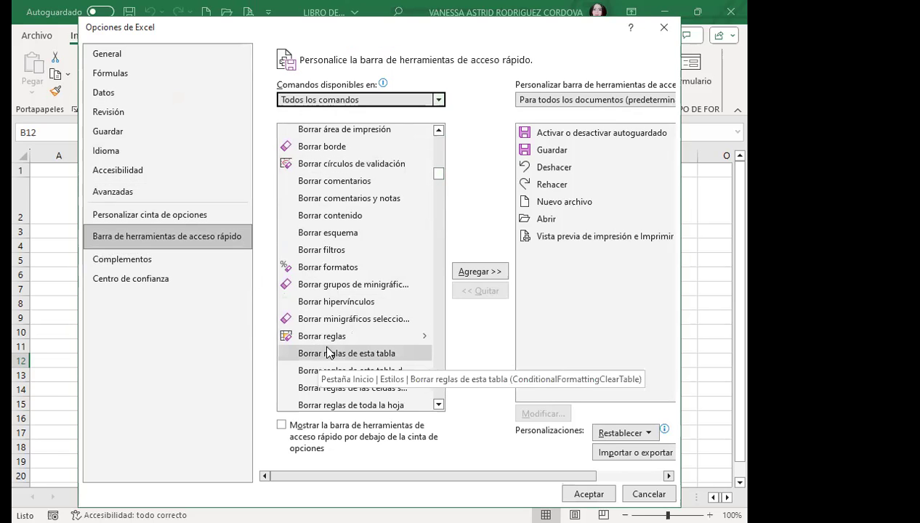
Step: Scroll down and back up through the full Todos los comandos list
{"action": "scroll", "coordinate": [327, 354], "scroll_direction": "down", "scroll_amount": 3}
{"action": "scroll", "coordinate": [327, 349], "scroll_direction": "down", "scroll_amount": 5}
{"action": "scroll", "coordinate": [328, 349], "scroll_direction": "down", "scroll_amount": 4}
{"action": "scroll", "coordinate": [327, 349], "scroll_direction": "down", "scroll_amount": 4}
{"action": "scroll", "coordinate": [330, 346], "scroll_direction": "down", "scroll_amount": 2}
{"action": "scroll", "coordinate": [356, 302], "scroll_direction": "down", "scroll_amount": 1}
{"action": "scroll", "coordinate": [358, 303], "scroll_direction": "down", "scroll_amount": 1}
{"action": "scroll", "coordinate": [357, 302], "scroll_direction": "down", "scroll_amount": 1}
{"action": "scroll", "coordinate": [357, 302], "scroll_direction": "down", "scroll_amount": 2}
{"action": "scroll", "coordinate": [357, 303], "scroll_direction": "down", "scroll_amount": 2}
{"action": "scroll", "coordinate": [356, 291], "scroll_direction": "down", "scroll_amount": 1}
{"action": "scroll", "coordinate": [356, 269], "scroll_direction": "up", "scroll_amount": 2}
{"action": "scroll", "coordinate": [356, 269], "scroll_direction": "up", "scroll_amount": 3}
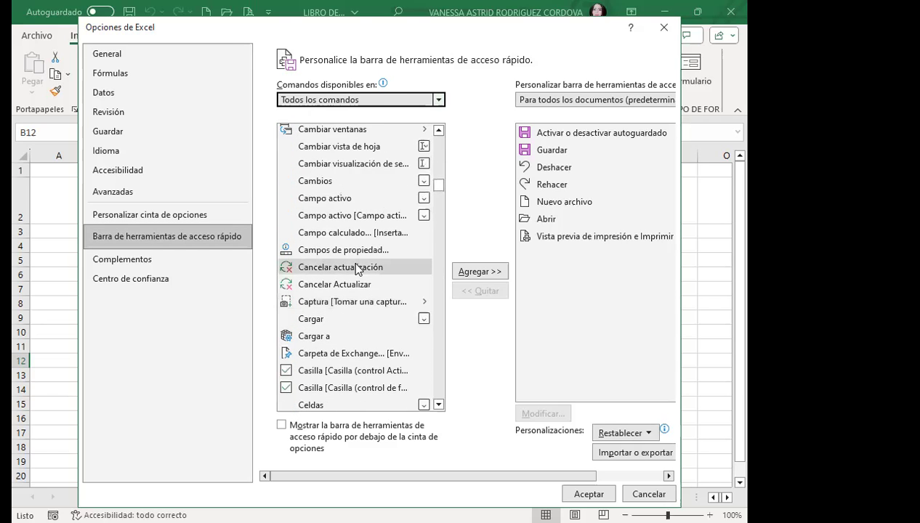
{"action": "scroll", "coordinate": [356, 269], "scroll_direction": "up", "scroll_amount": 1}
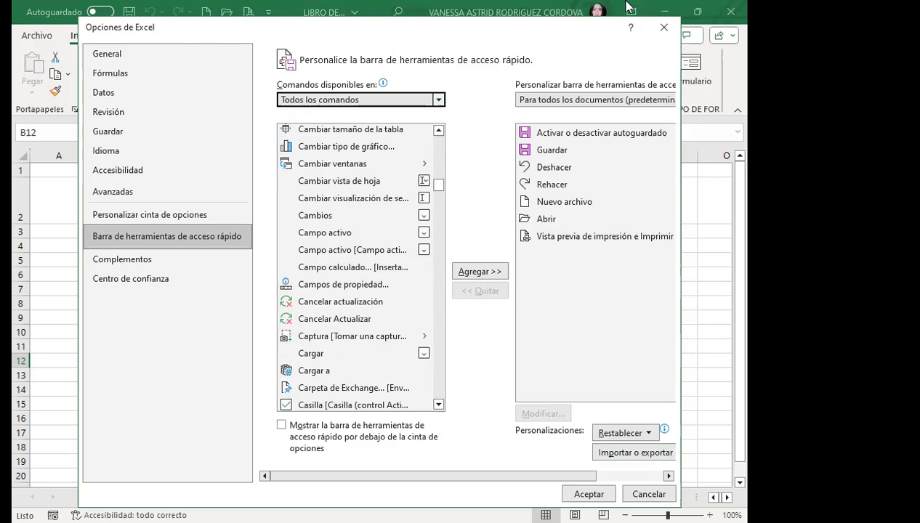
Step: Close Opciones de Excel without changes and open the Ilustraciones dropdown on the Insertar tab
{"action": "left_click", "coordinate": [664, 29]}
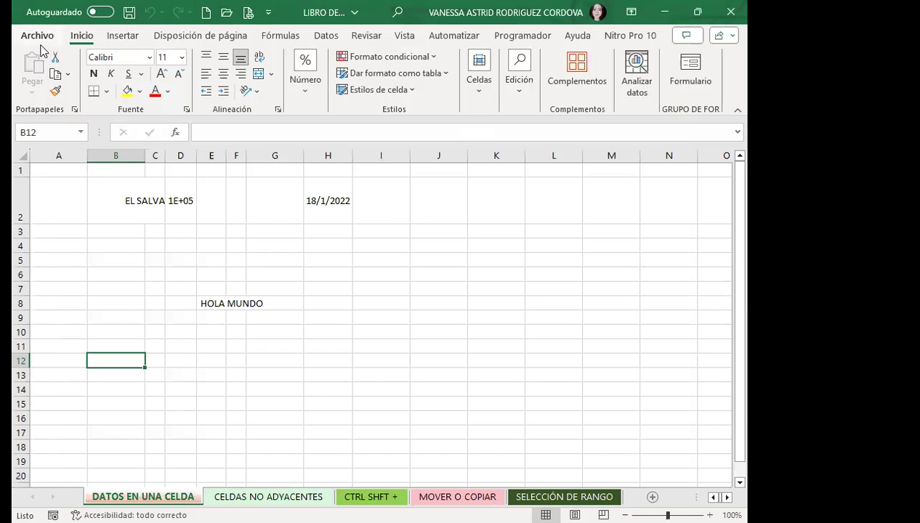
{"action": "left_click", "coordinate": [123, 36]}
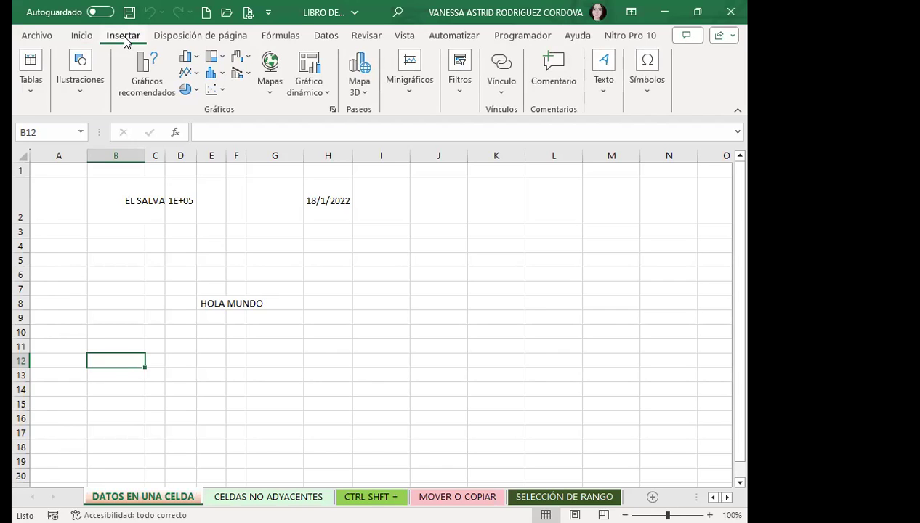
{"action": "left_click", "coordinate": [84, 94]}
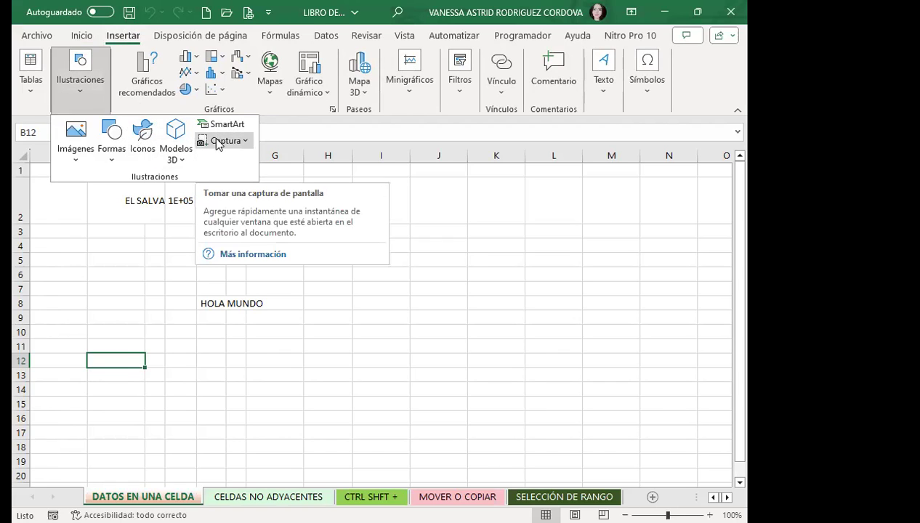
Step: Add the Captura command to the quick access toolbar and check its overflow commands
{"action": "right_click", "coordinate": [217, 144]}
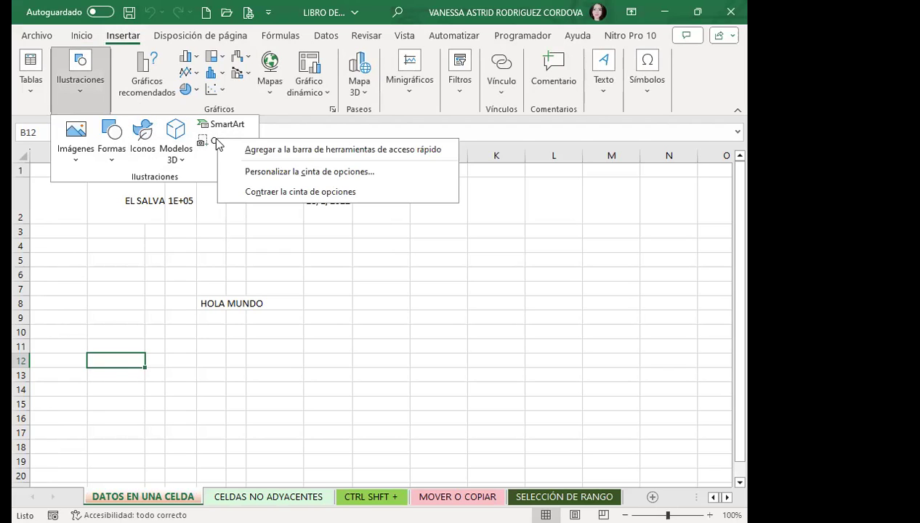
{"action": "left_click", "coordinate": [294, 149]}
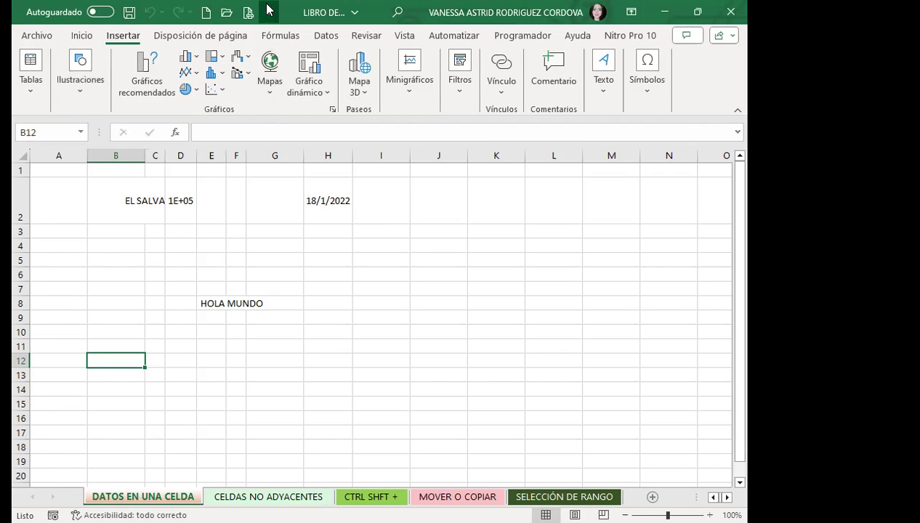
{"action": "left_click", "coordinate": [267, 12]}
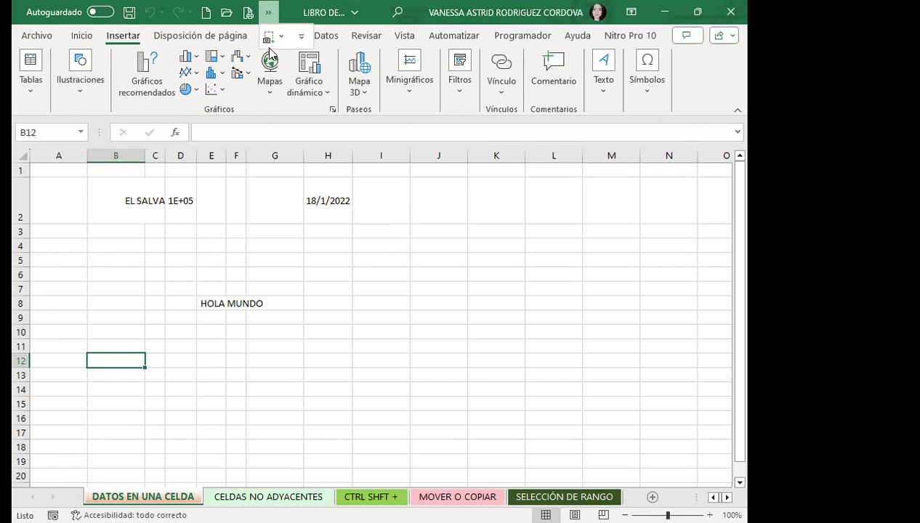
{"action": "left_click", "coordinate": [253, 206]}
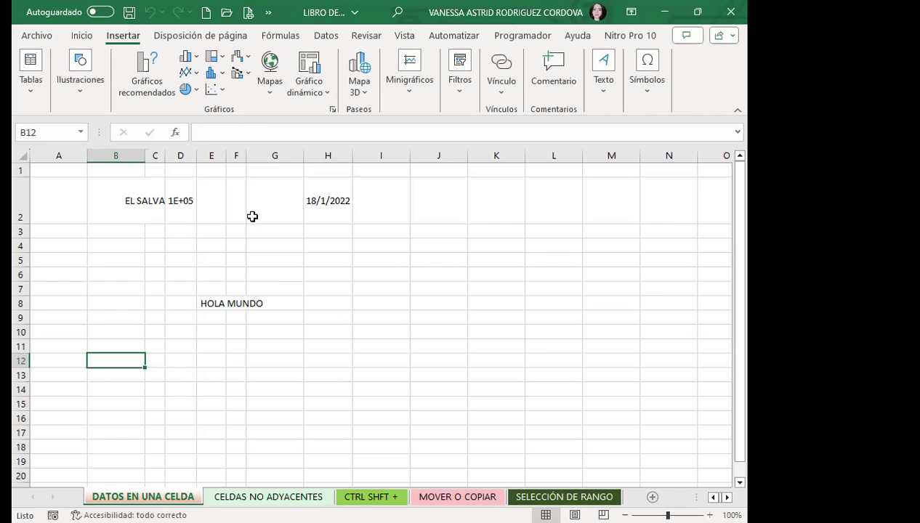
Step: Inspect the chart shortcut's menu without changes and return to the Inicio tab
{"action": "right_click", "coordinate": [187, 58]}
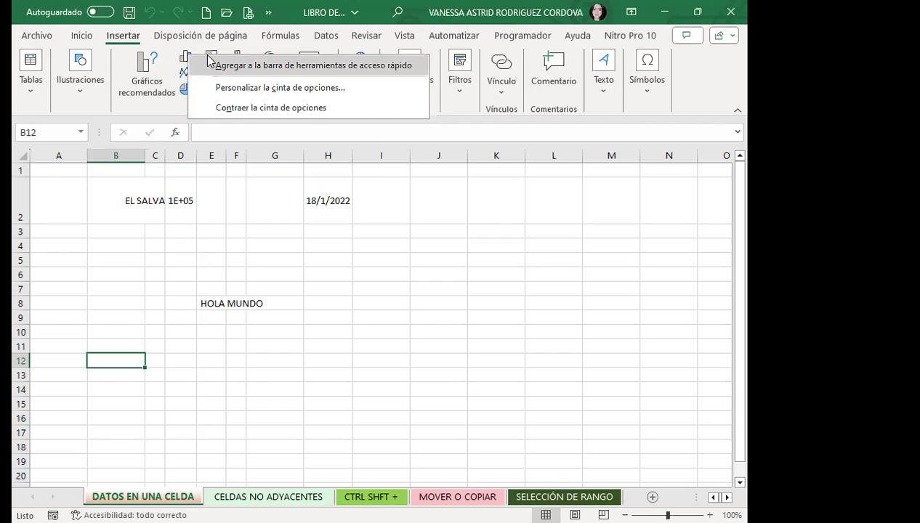
{"action": "left_click", "coordinate": [239, 355]}
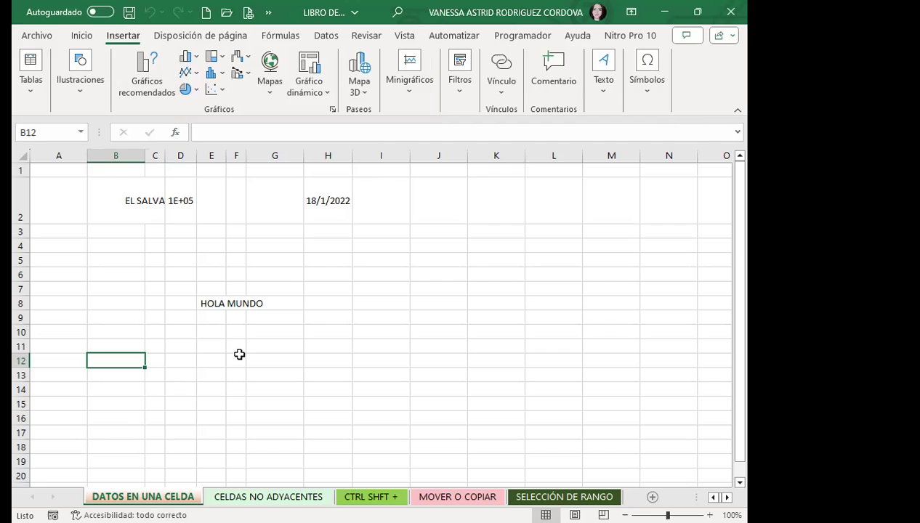
{"action": "left_click", "coordinate": [269, 13]}
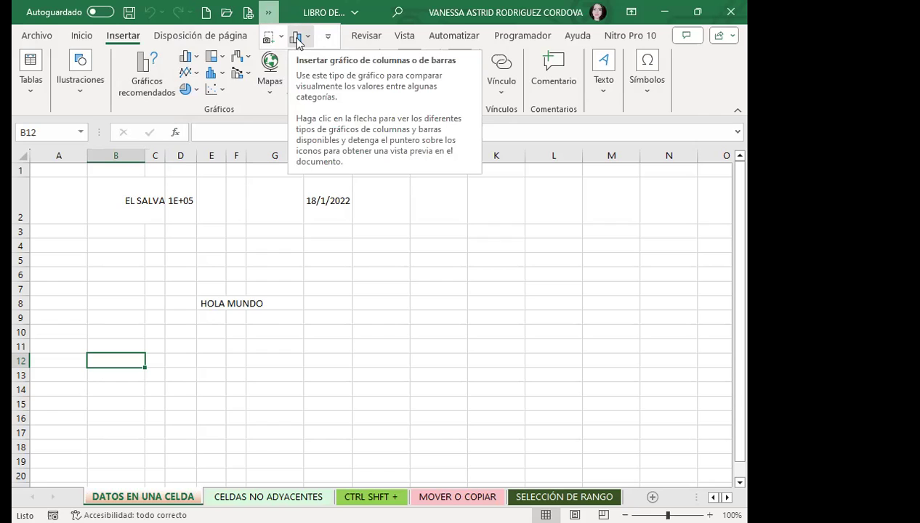
{"action": "right_click", "coordinate": [297, 42]}
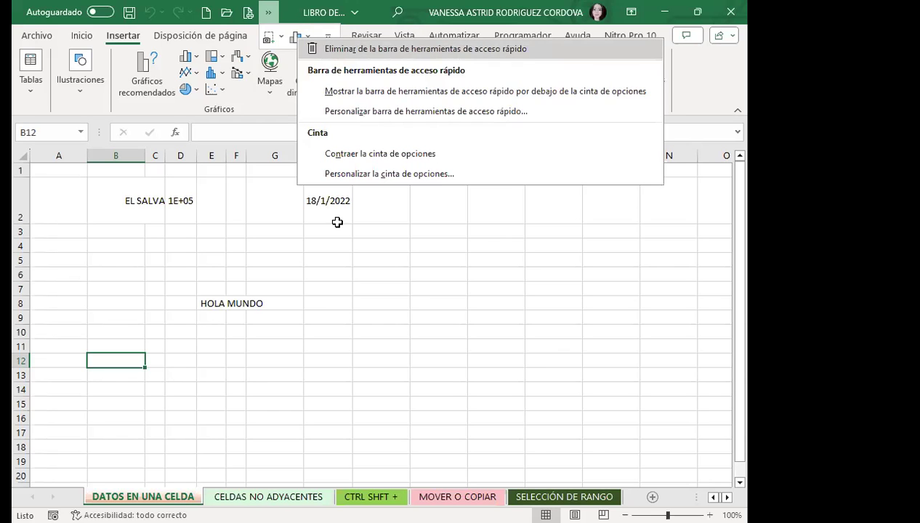
{"action": "left_click", "coordinate": [343, 275]}
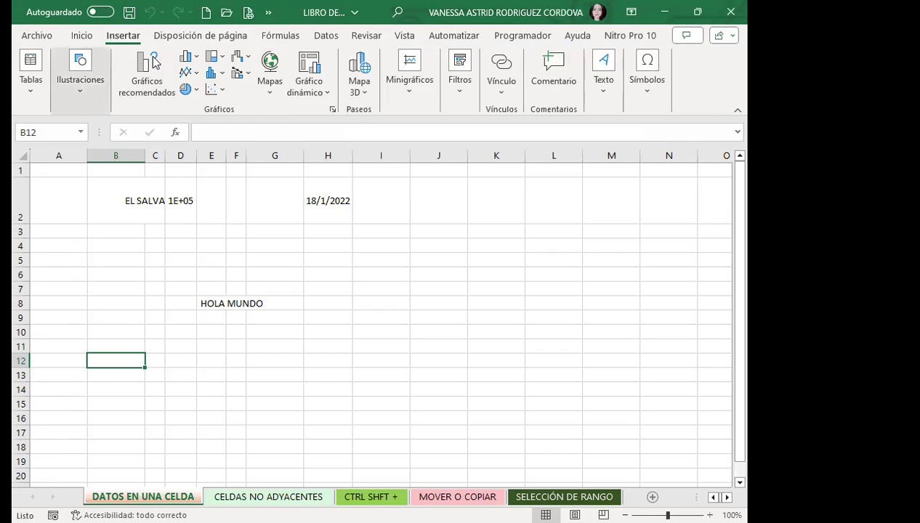
{"action": "left_click", "coordinate": [84, 36]}
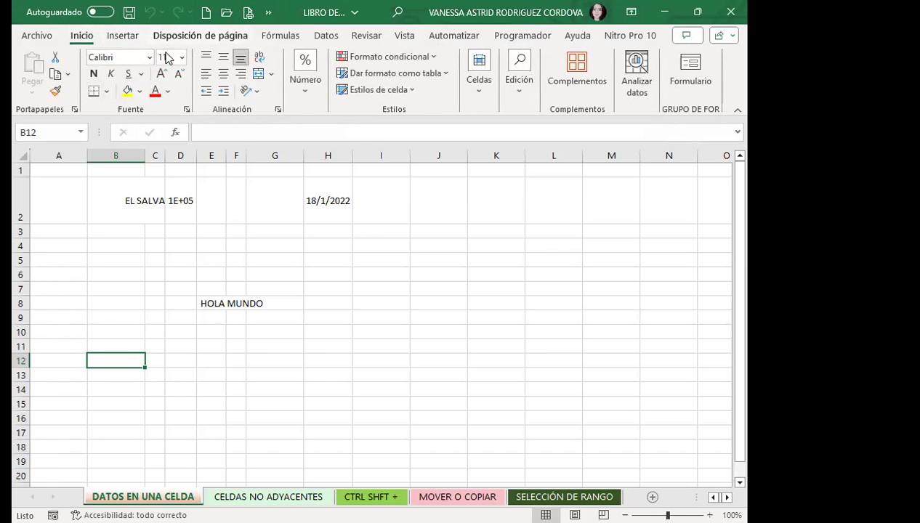
Step: Choose 'Mostrar debajo de la cinta de opciones' from the quick access customize menu
{"action": "left_click", "coordinate": [269, 12]}
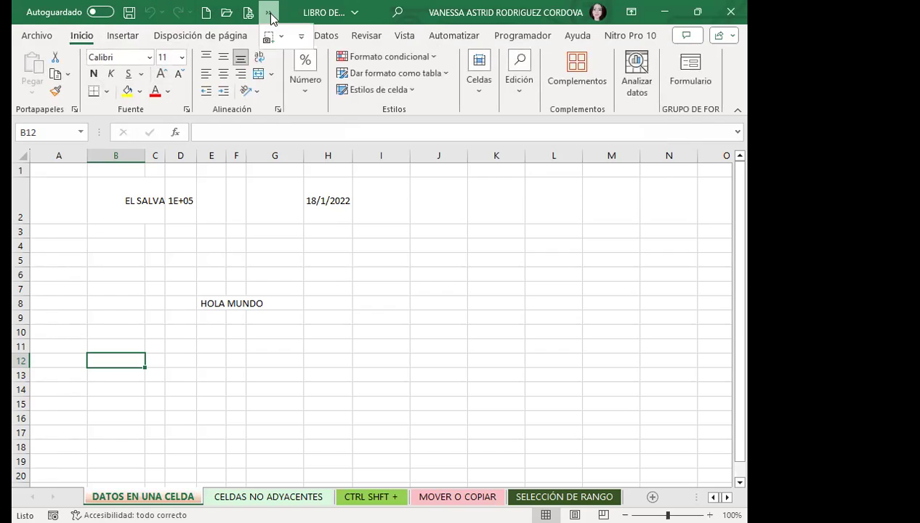
{"action": "left_click", "coordinate": [301, 37]}
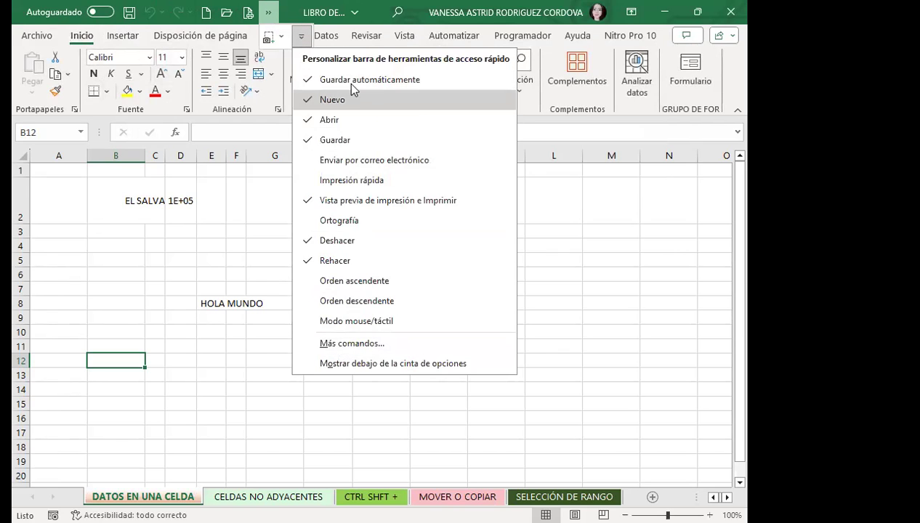
{"action": "left_click", "coordinate": [333, 365]}
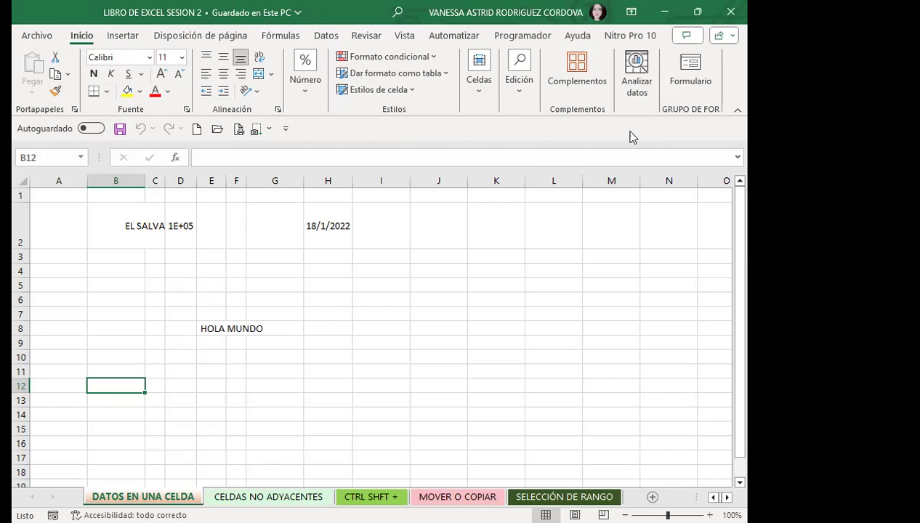
Step: Choose 'Mostrar encima de la cinta de opciones' from the quick access customize menu
{"action": "left_click", "coordinate": [285, 131]}
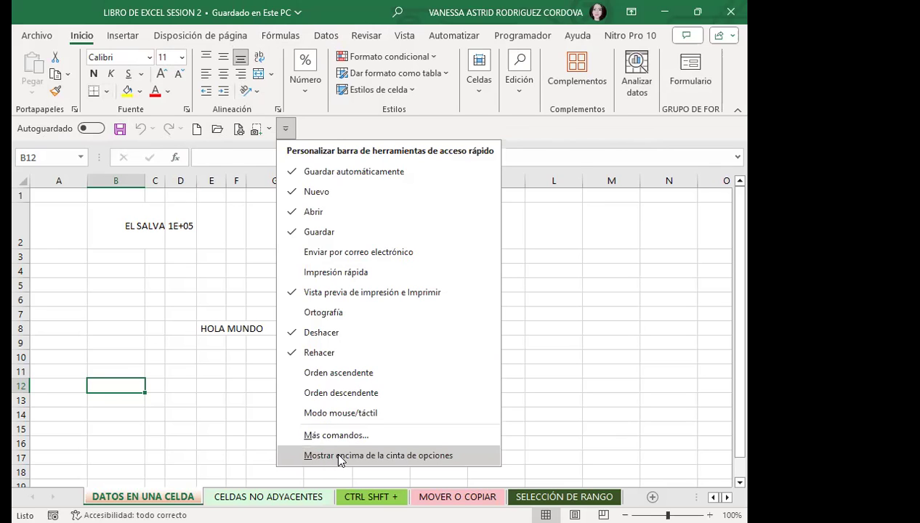
{"action": "left_click", "coordinate": [338, 456]}
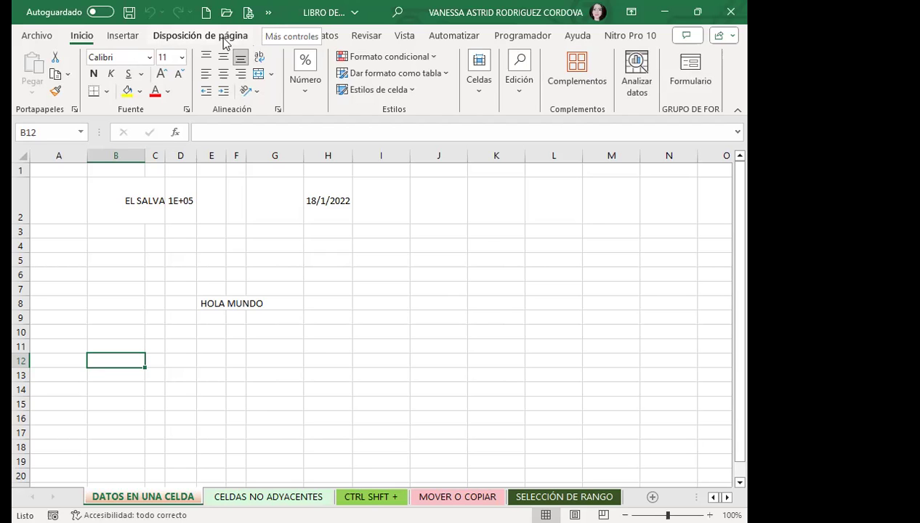
Step: Look over the Disposición de página and Fórmulas tabs, then switch back to the lesson slides
{"action": "left_click", "coordinate": [221, 36]}
{"action": "left_click", "coordinate": [279, 37]}
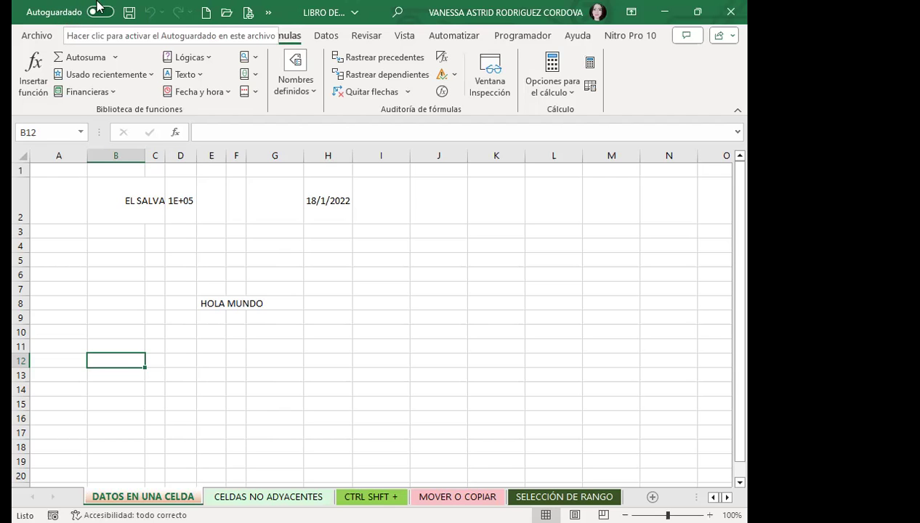
{"action": "left_click", "coordinate": [200, 35]}
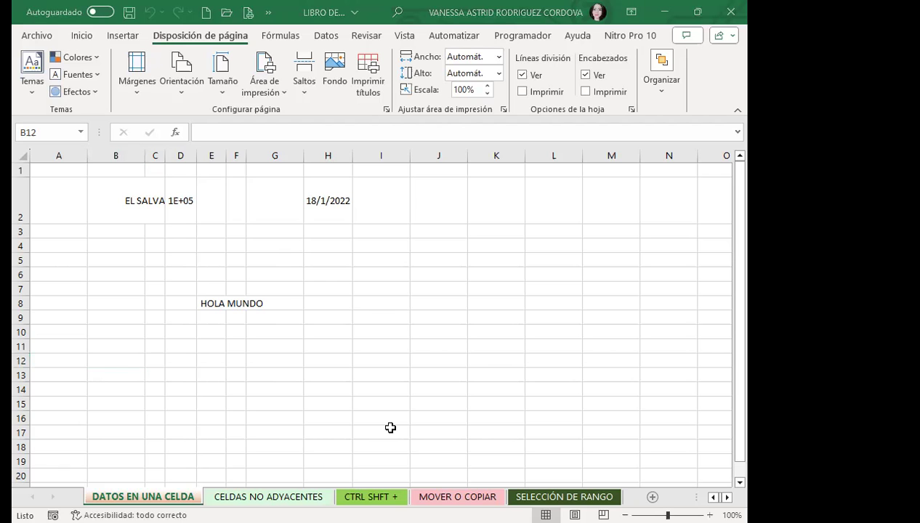
{"action": "key", "text": "alt+Tab"}
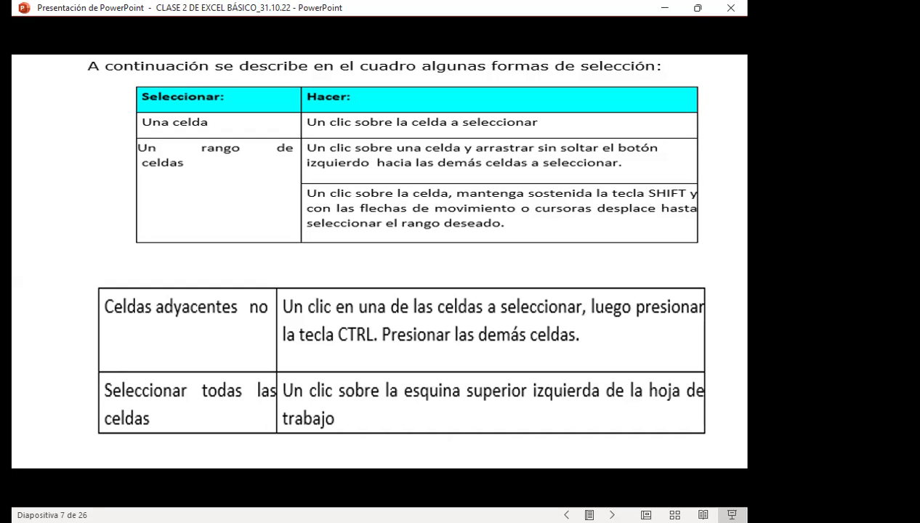
Step: Advance the slideshow two slides to slide 9 on entering cell data
{"action": "key", "text": "Right"}
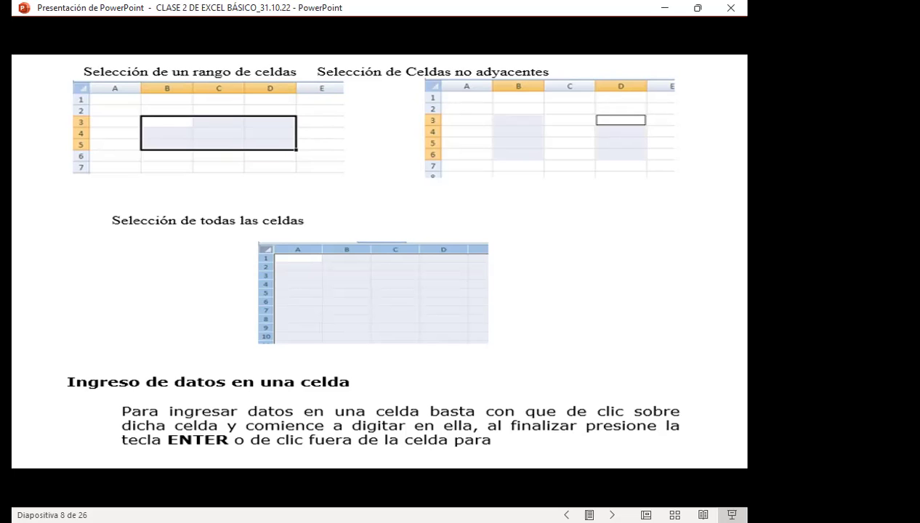
{"action": "key", "text": "Right"}
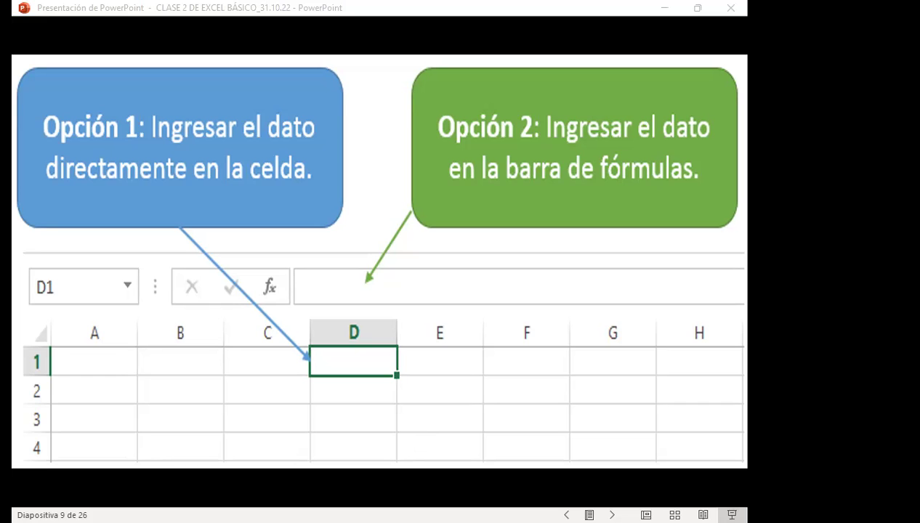
{"action": "key", "text": "alt+Tab"}
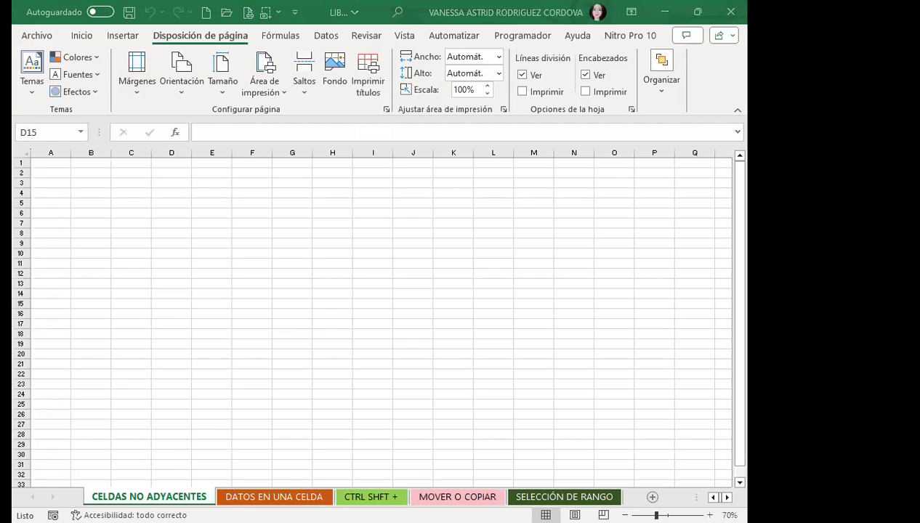
{"action": "left_click", "coordinate": [171, 193]}
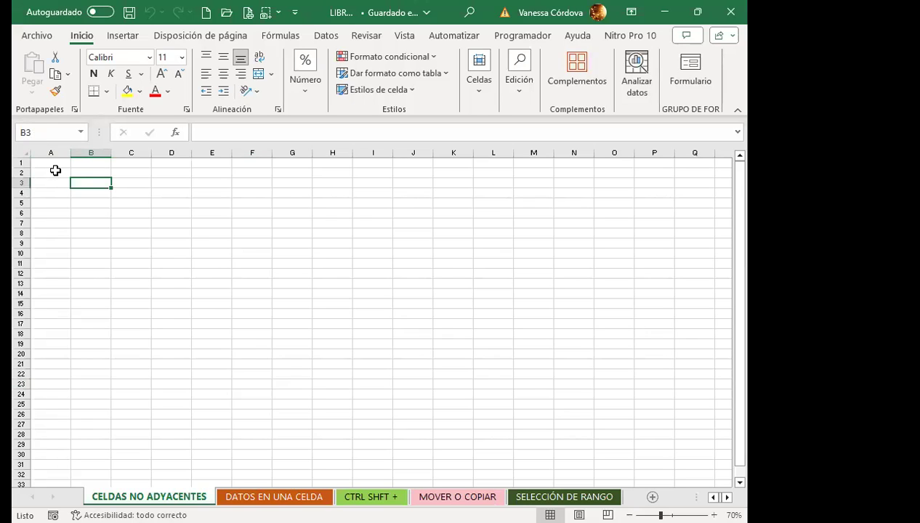
{"action": "left_click", "coordinate": [56, 170]}
{"action": "left_click", "coordinate": [51, 162]}
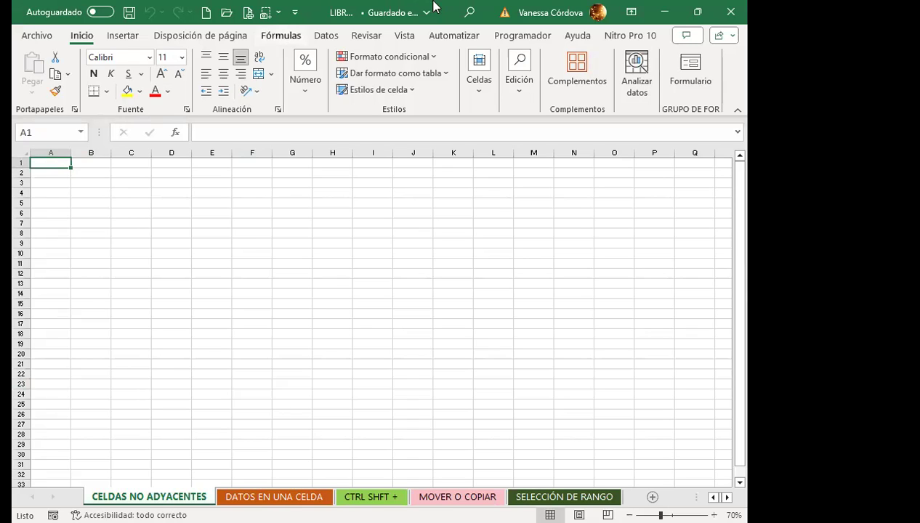
Step: Switch to the other signed-in account and select cell B7
{"action": "left_click", "coordinate": [553, 13]}
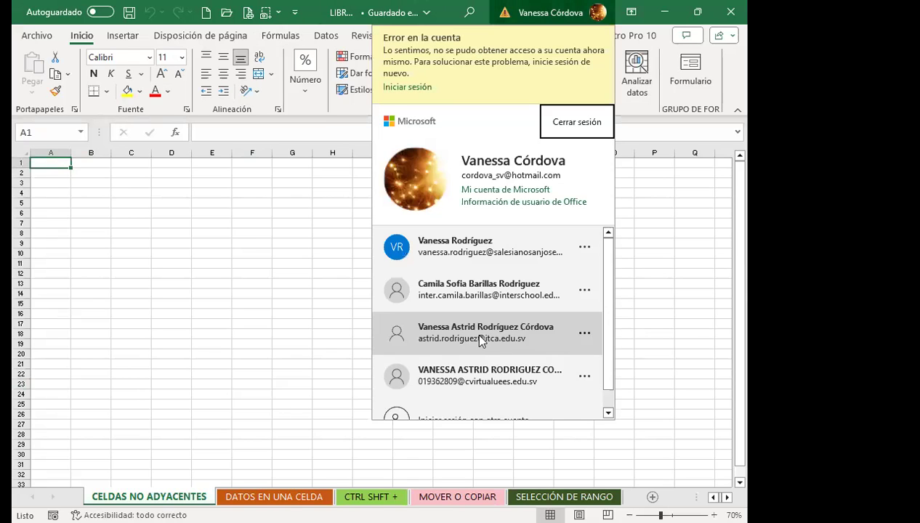
{"action": "left_click", "coordinate": [477, 378]}
{"action": "left_click", "coordinate": [95, 225]}
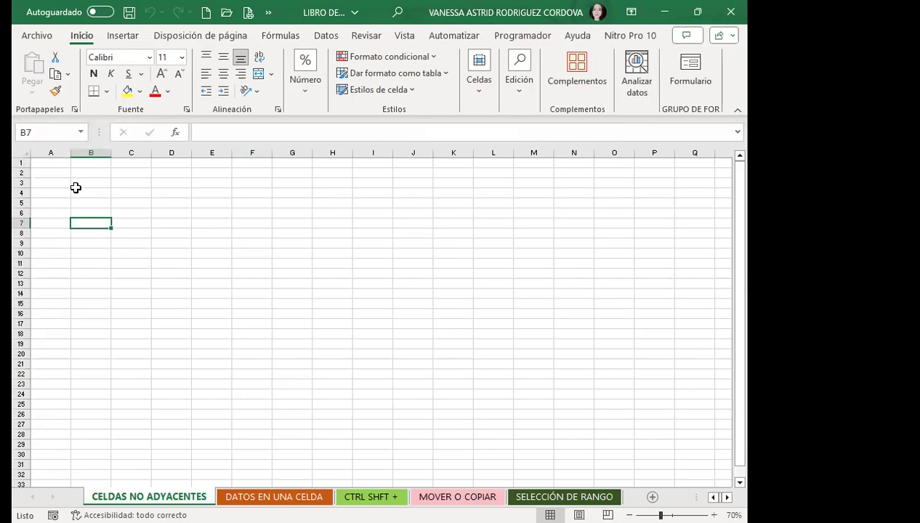
Step: Practice dragging selections down columns A, J and E, ending back on cell A1
{"action": "left_click_drag", "start_coordinate": [50, 162], "coordinate": [45, 281]}
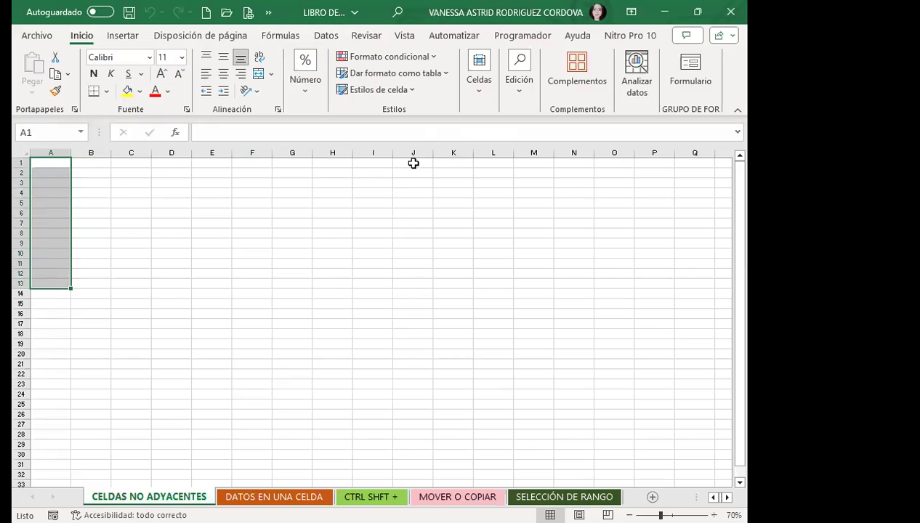
{"action": "left_click_drag", "start_coordinate": [414, 164], "coordinate": [410, 301]}
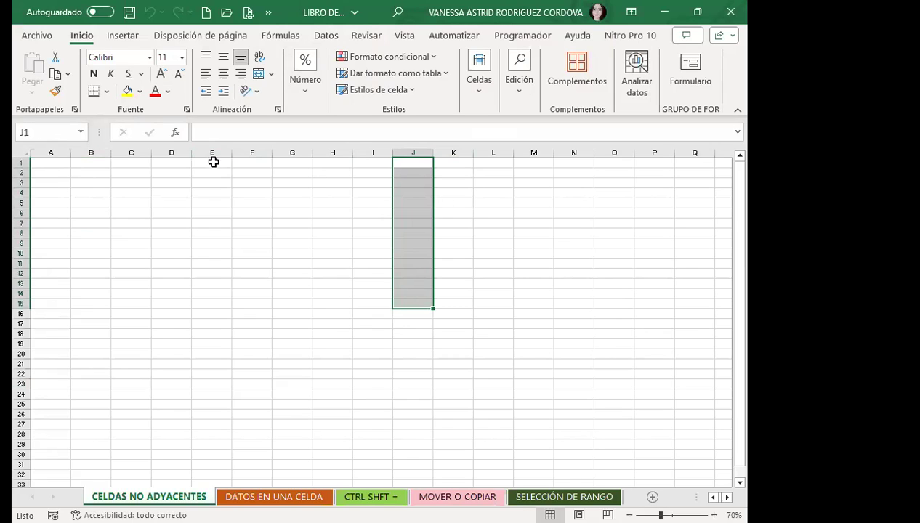
{"action": "left_click_drag", "start_coordinate": [211, 163], "coordinate": [210, 264]}
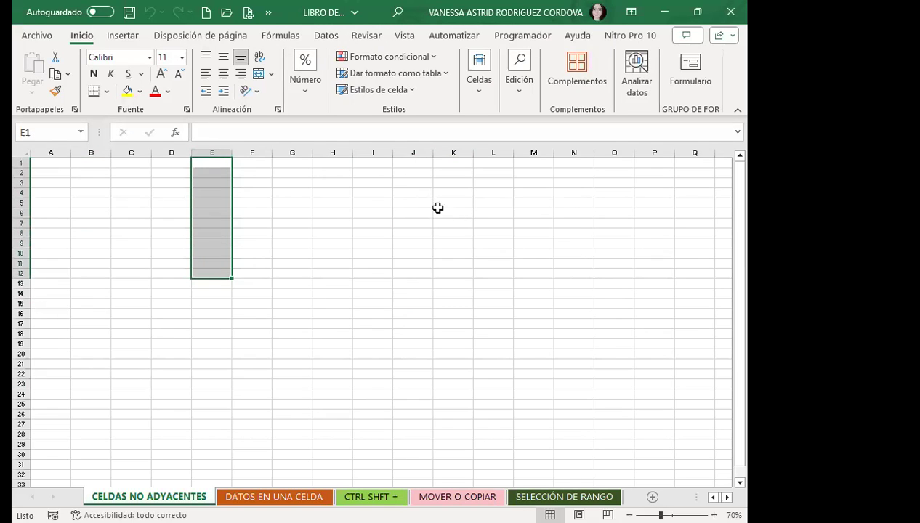
{"action": "left_click_drag", "start_coordinate": [404, 163], "coordinate": [398, 263]}
{"action": "left_click_drag", "start_coordinate": [45, 162], "coordinate": [35, 303]}
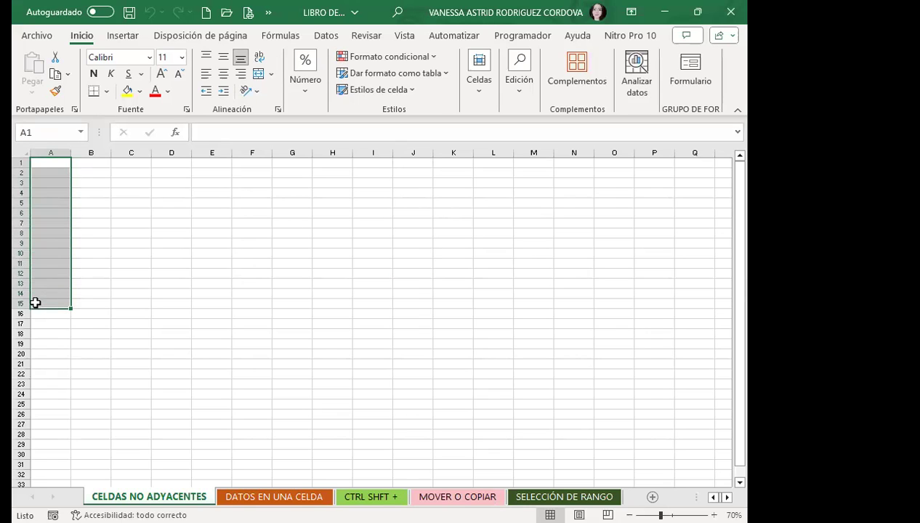
{"action": "left_click", "coordinate": [408, 168]}
{"action": "left_click_drag", "start_coordinate": [408, 168], "coordinate": [399, 313]}
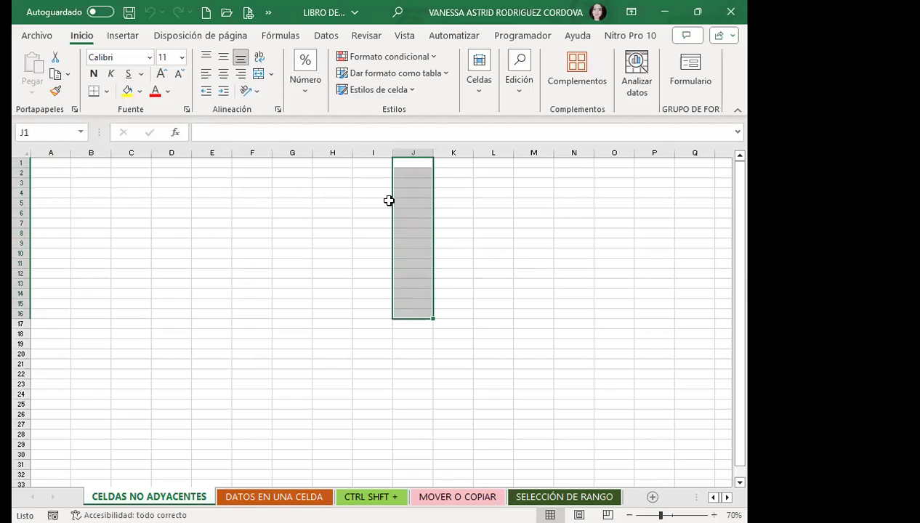
{"action": "left_click", "coordinate": [54, 162]}
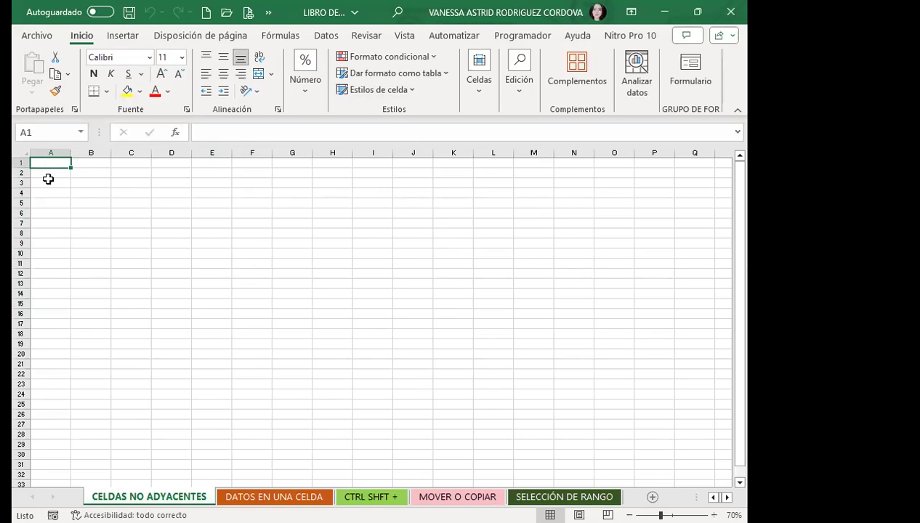
Step: Select A1:A20, then Ctrl-add B11, C1:C20, E1:E20, F1, G1:G20, F20 and I1:I20
{"action": "left_click_drag", "start_coordinate": [48, 162], "coordinate": [48, 356]}
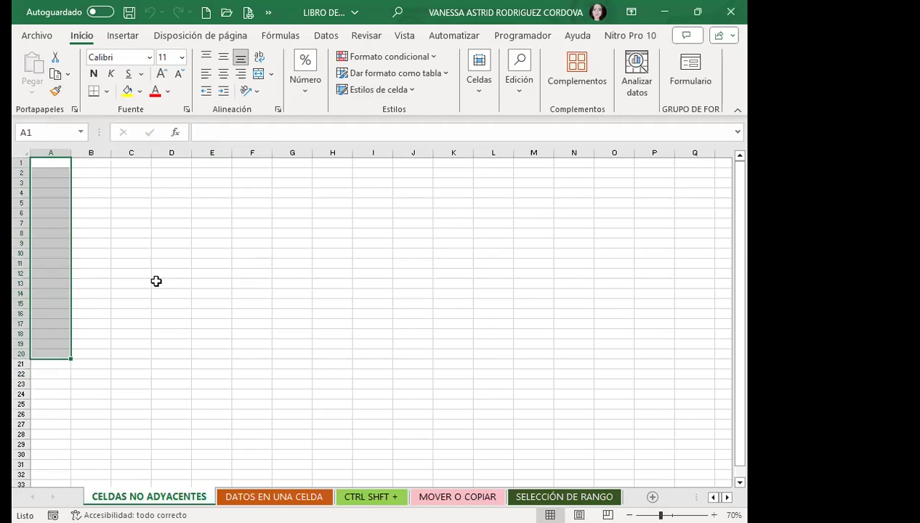
{"action": "left_click", "coordinate": [88, 262], "text": "ctrl"}
{"action": "mouse_move", "coordinate": [125, 164]}
{"action": "left_mouse_down"}
{"action": "mouse_move", "coordinate": [126, 361]}
{"action": "mouse_move", "coordinate": [130, 347]}
{"action": "left_mouse_up"}
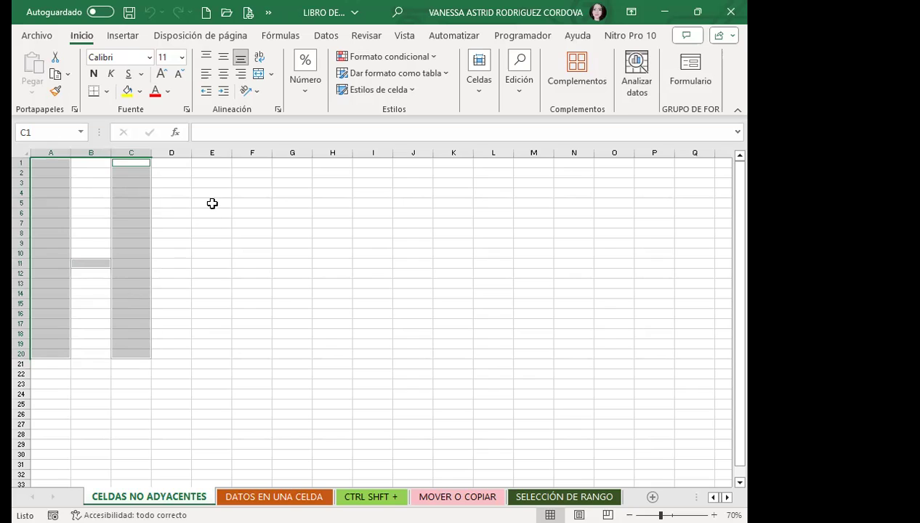
{"action": "left_click_drag", "start_coordinate": [211, 163], "coordinate": [205, 354]}
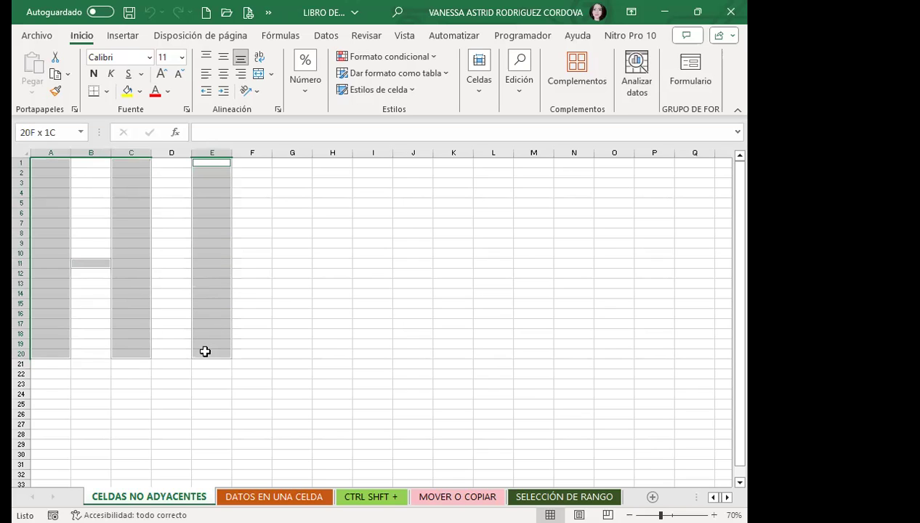
{"action": "left_click", "coordinate": [249, 163], "text": "ctrl"}
{"action": "left_click_drag", "start_coordinate": [288, 162], "coordinate": [274, 353]}
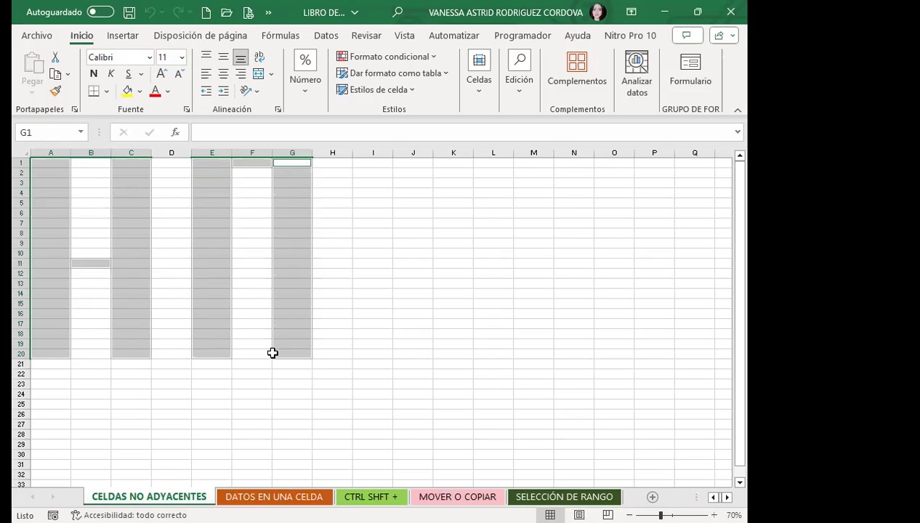
{"action": "left_click", "coordinate": [251, 353], "text": "ctrl"}
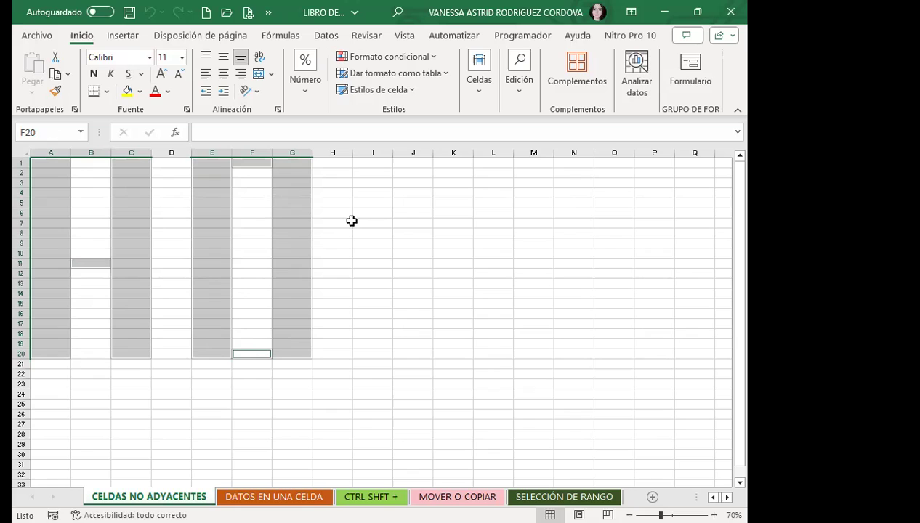
{"action": "left_click_drag", "start_coordinate": [371, 161], "coordinate": [367, 354]}
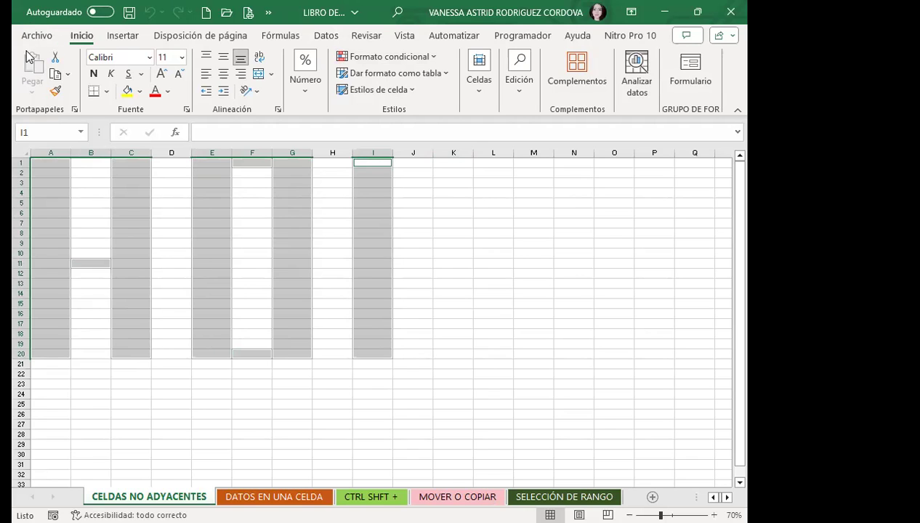
{"action": "left_click", "coordinate": [119, 37]}
Step: View the Disposición de página and Fórmulas tabs, then click O22 to deselect the columns
{"action": "left_click", "coordinate": [194, 36]}
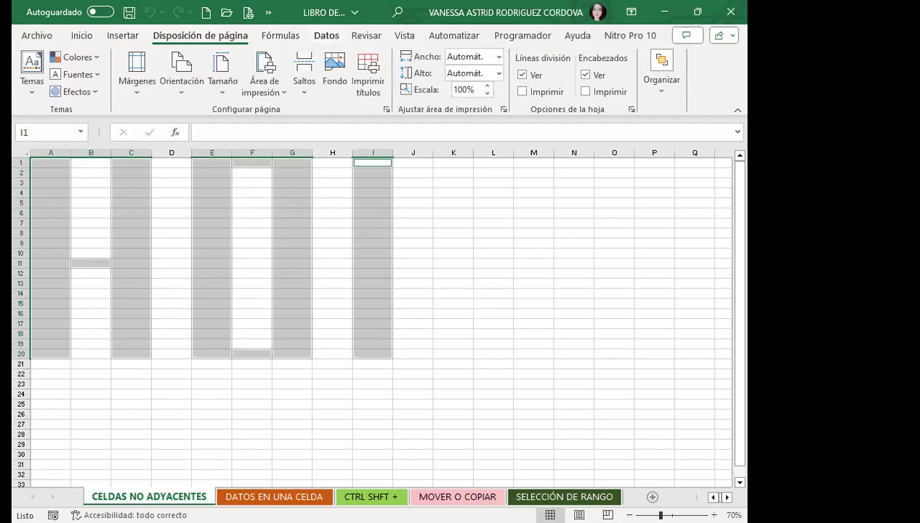
{"action": "left_click", "coordinate": [281, 36]}
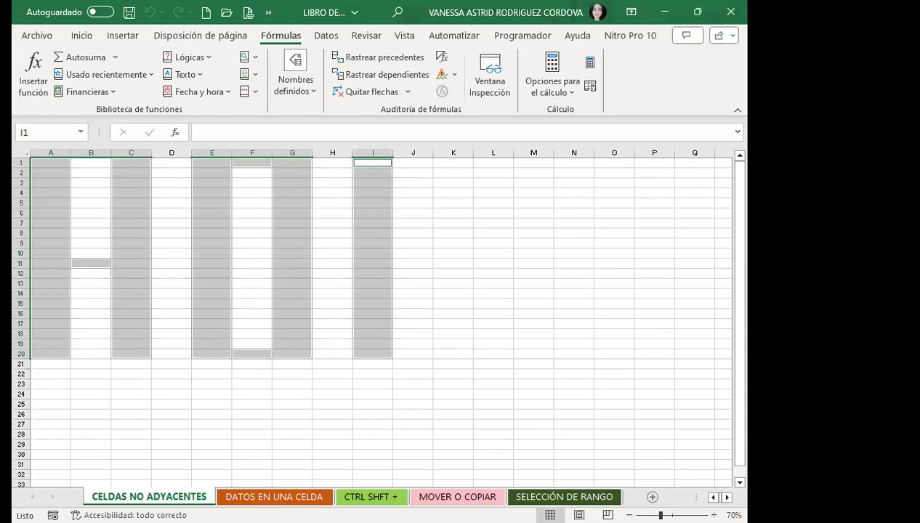
{"action": "left_click", "coordinate": [614, 374]}
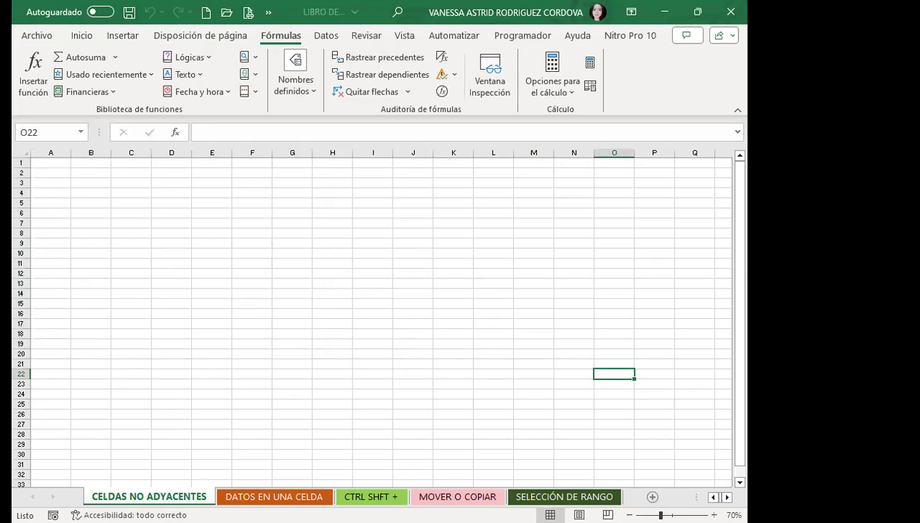
Step: Click cells on the empty sheet and check the course lesson in the browser
{"action": "left_click", "coordinate": [332, 283]}
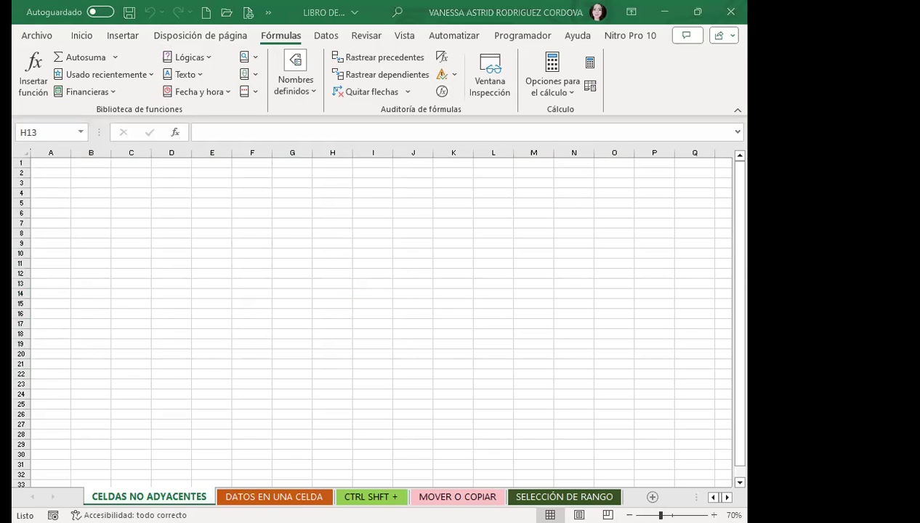
{"action": "left_click", "coordinate": [332, 303]}
{"action": "left_click", "coordinate": [332, 273]}
{"action": "key", "text": "alt+Tab"}
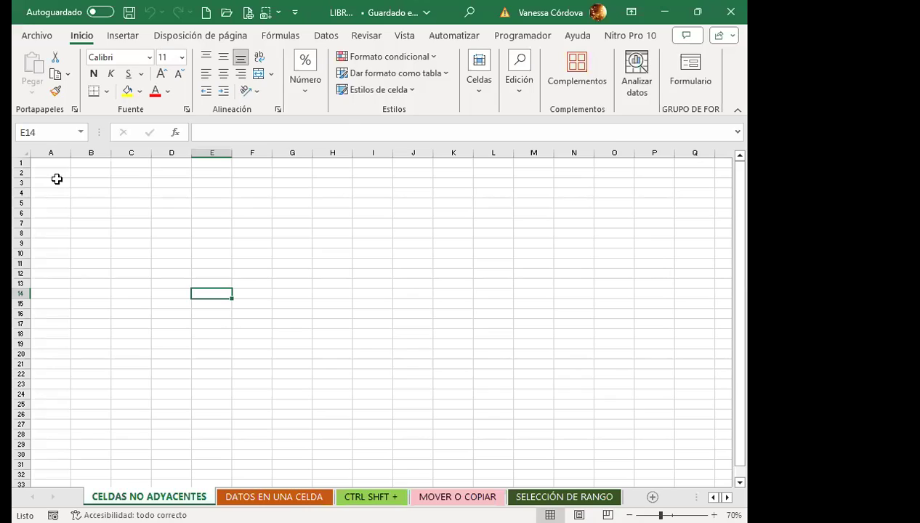
{"action": "left_click", "coordinate": [59, 182]}
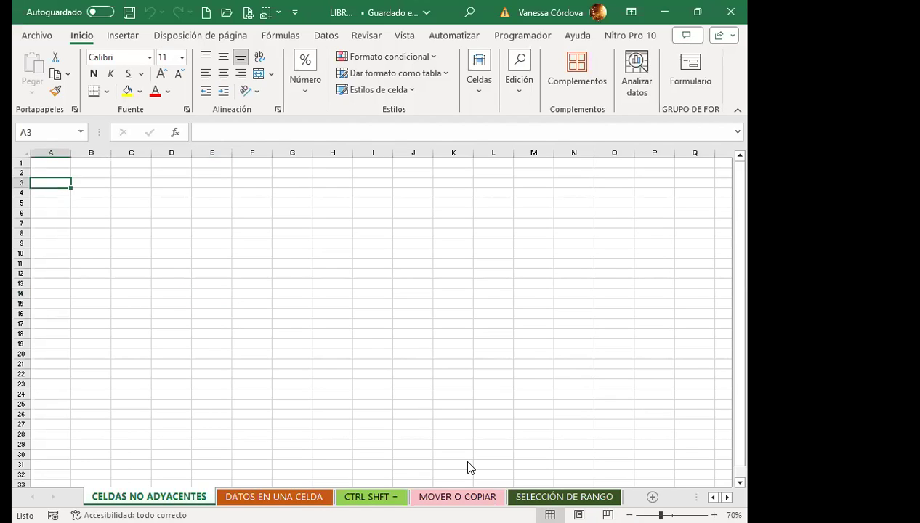
Step: Select A1:A20, B10, C1:C20, E1:E20, F20, G1:G20 and F1 for the letters H and O
{"action": "left_click_drag", "start_coordinate": [51, 162], "coordinate": [50, 351]}
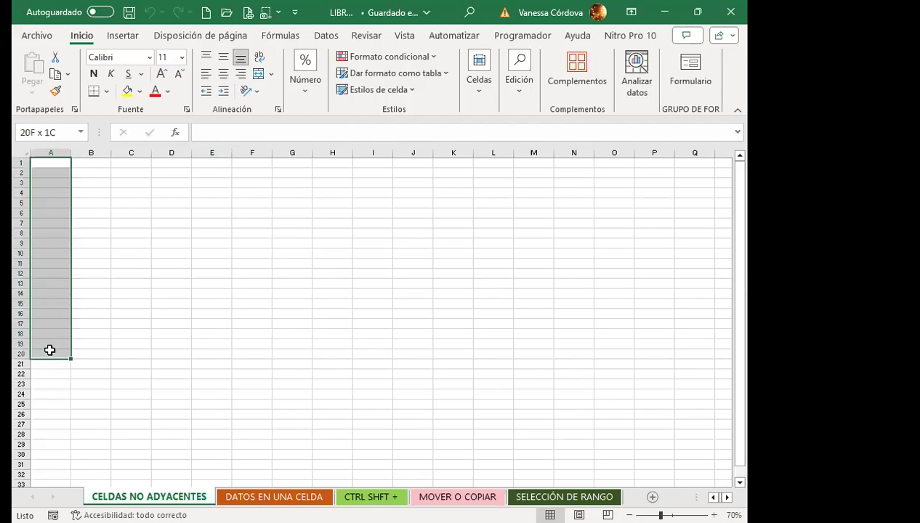
{"action": "left_click", "coordinate": [91, 253], "text": "ctrl"}
{"action": "left_click_drag", "start_coordinate": [133, 162], "coordinate": [136, 352], "text": "ctrl"}
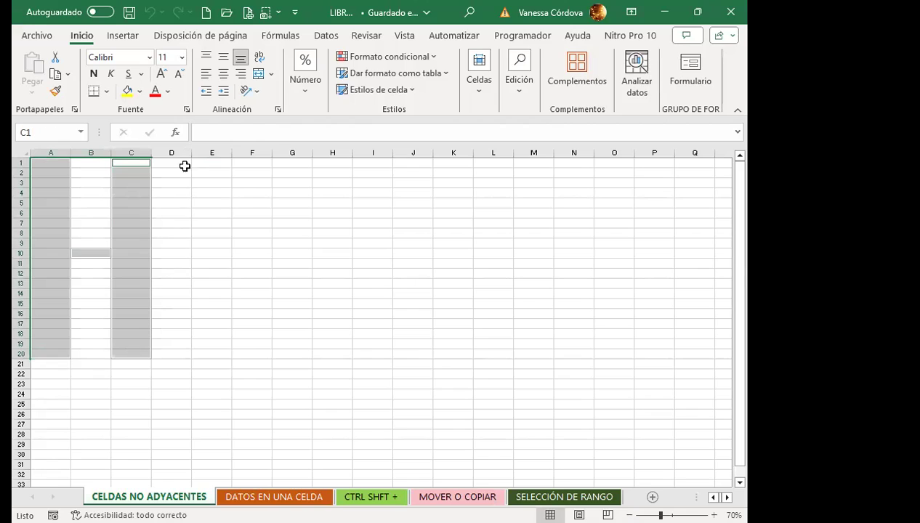
{"action": "left_click_drag", "start_coordinate": [205, 161], "coordinate": [208, 352], "text": "ctrl"}
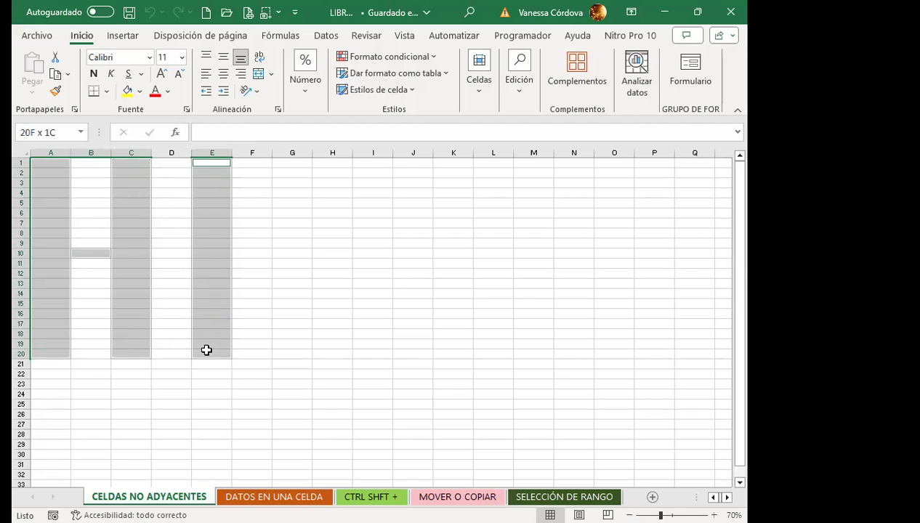
{"action": "left_click", "coordinate": [249, 352], "text": "ctrl"}
{"action": "left_click_drag", "start_coordinate": [285, 353], "coordinate": [262, 172], "text": "ctrl"}
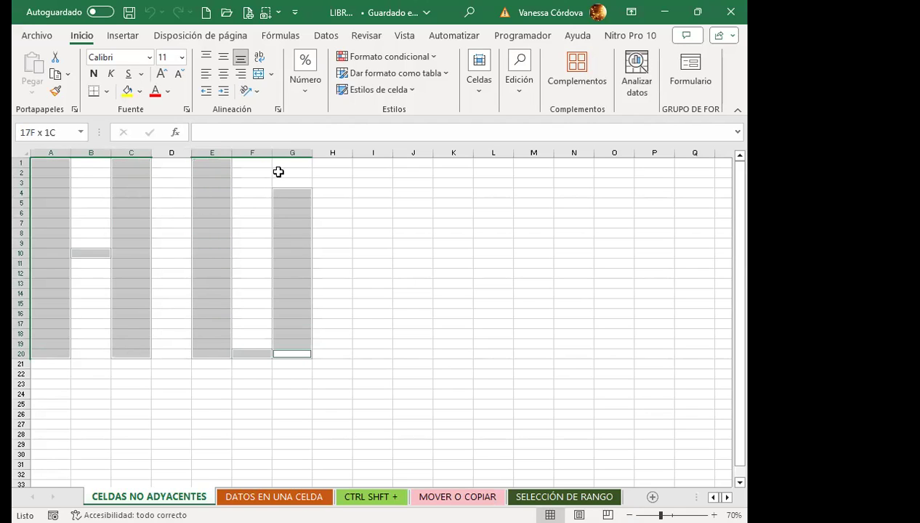
{"action": "left_click", "coordinate": [252, 163], "text": "ctrl"}
Step: Add I1:I20, J19:K20, M1:M20, O1:O20, N1 and N11 for the letters L and A
{"action": "mouse_move", "coordinate": [363, 160]}
{"action": "left_mouse_down", "text": "ctrl"}
{"action": "mouse_move", "coordinate": [374, 258]}
{"action": "mouse_move", "coordinate": [367, 352]}
{"action": "left_mouse_up", "text": "ctrl"}
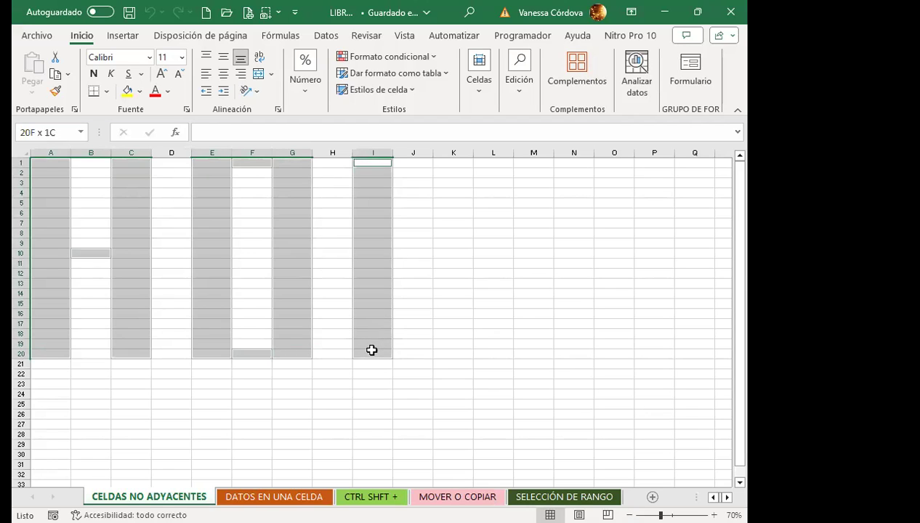
{"action": "left_click", "coordinate": [405, 344], "text": "ctrl"}
{"action": "left_click_drag", "start_coordinate": [405, 348], "coordinate": [442, 354], "text": "ctrl"}
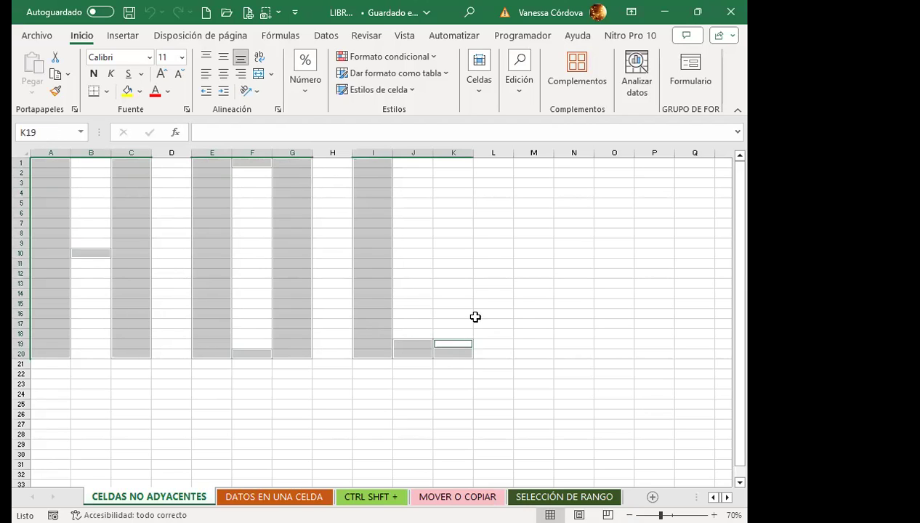
{"action": "left_click_drag", "start_coordinate": [530, 163], "coordinate": [525, 352], "text": "ctrl"}
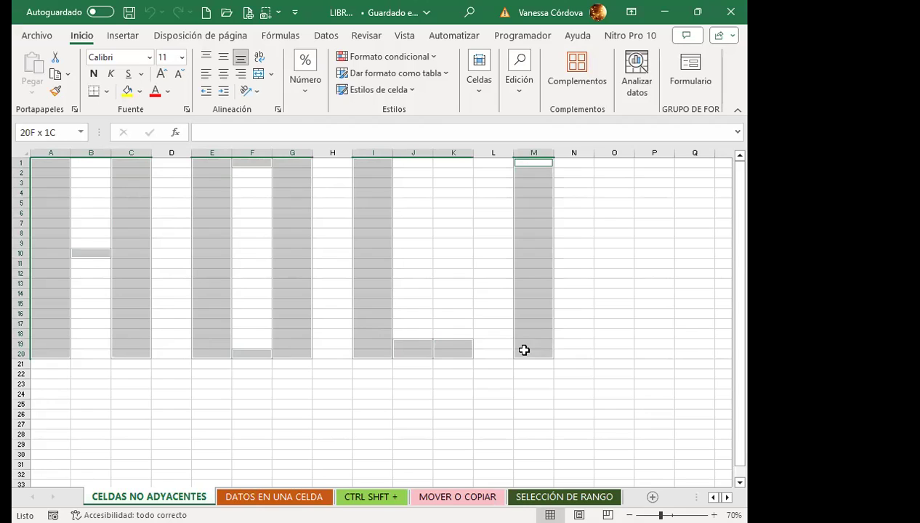
{"action": "left_click", "coordinate": [613, 164], "text": "ctrl"}
{"action": "left_click_drag", "start_coordinate": [615, 208], "coordinate": [612, 353], "text": "ctrl"}
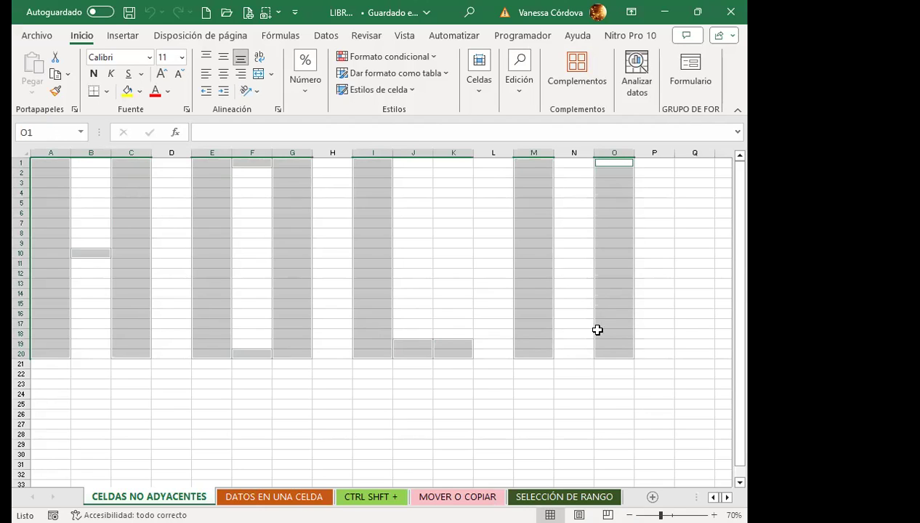
{"action": "left_click", "coordinate": [565, 163], "text": "ctrl"}
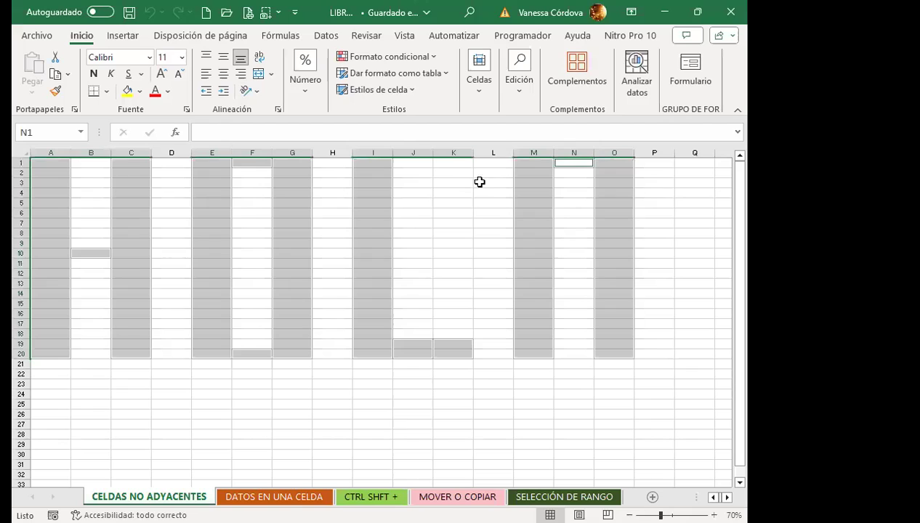
{"action": "left_click", "coordinate": [580, 265], "text": "ctrl"}
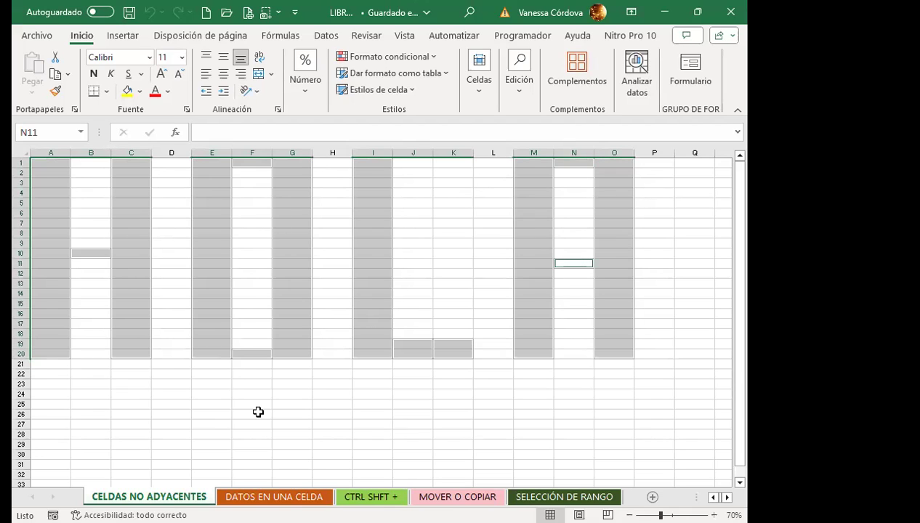
Step: Bold the selected HOLA cells and fill them dark green from Color de relleno
{"action": "key", "text": "ctrl+n"}
{"action": "left_click", "coordinate": [122, 36]}
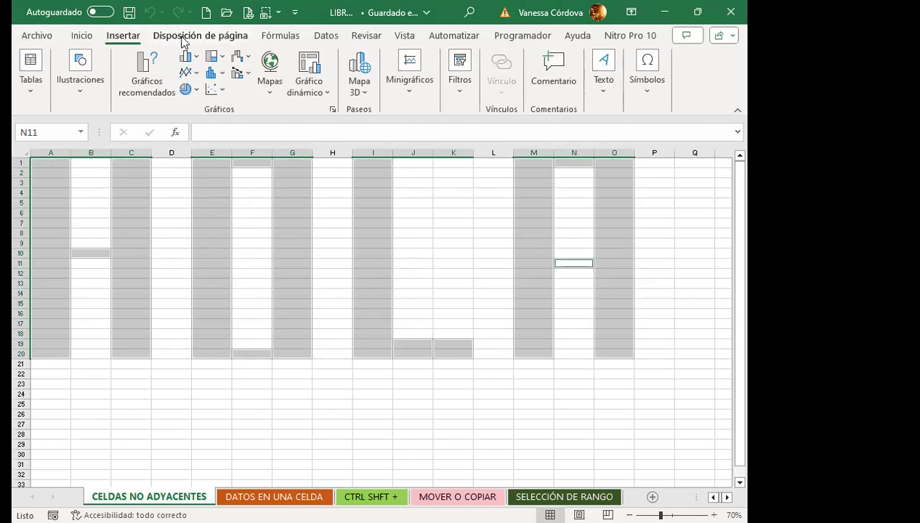
{"action": "left_click", "coordinate": [156, 35]}
{"action": "left_click", "coordinate": [82, 36]}
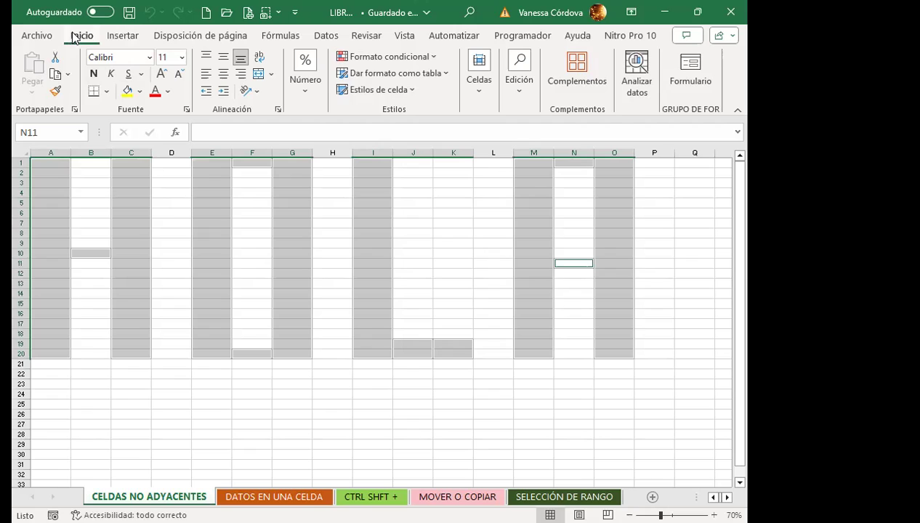
{"action": "left_click", "coordinate": [141, 92]}
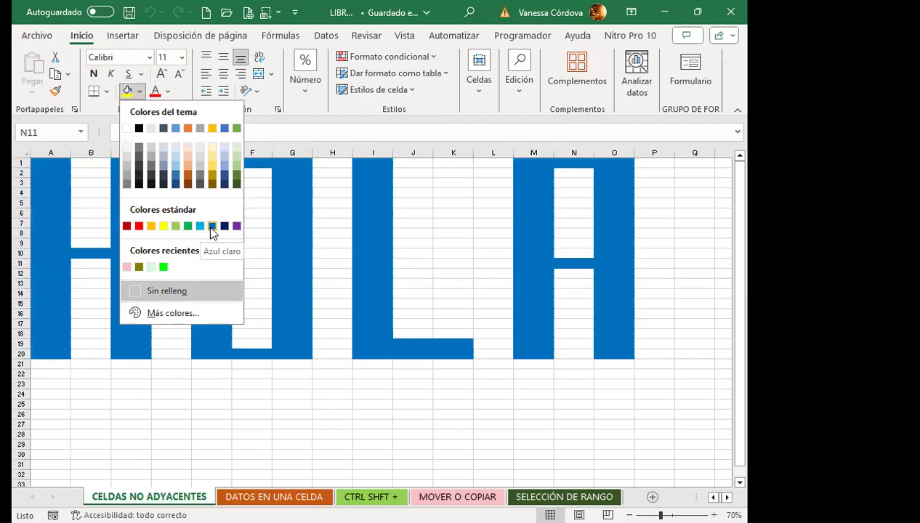
{"action": "left_click", "coordinate": [233, 182]}
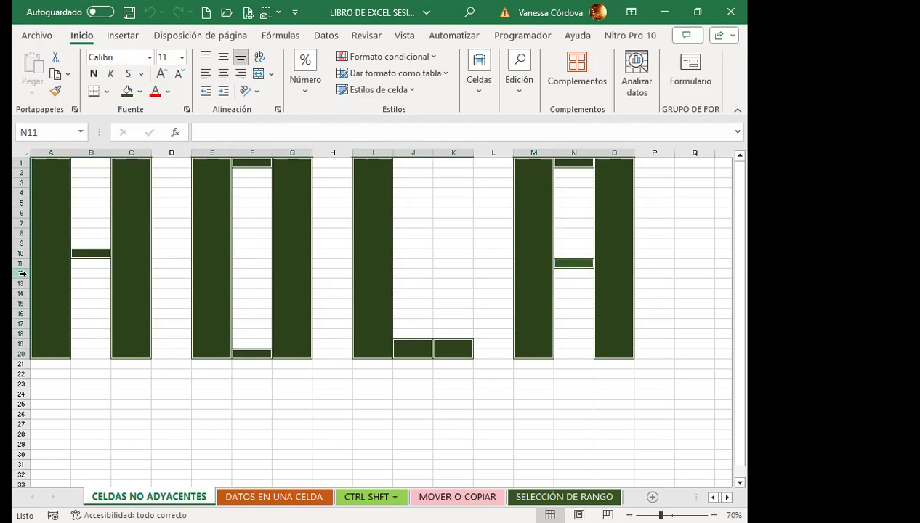
Step: Switch the HOLA fill to the bright green under Colores recientes, then deselect the cells
{"action": "left_click", "coordinate": [141, 92]}
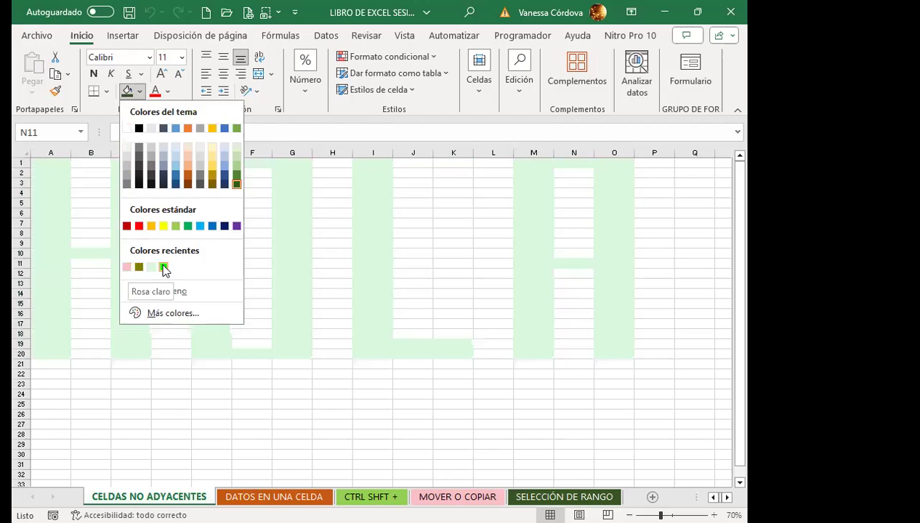
{"action": "left_click", "coordinate": [163, 265]}
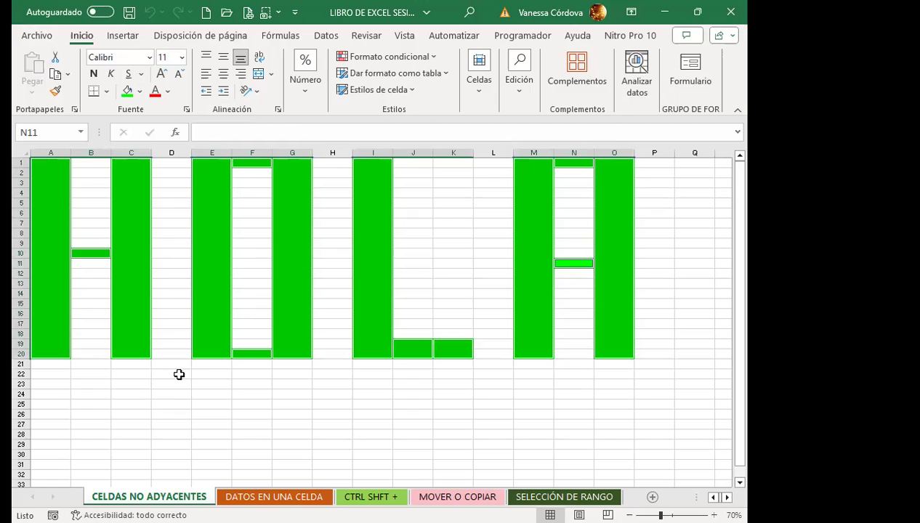
{"action": "left_click", "coordinate": [342, 386]}
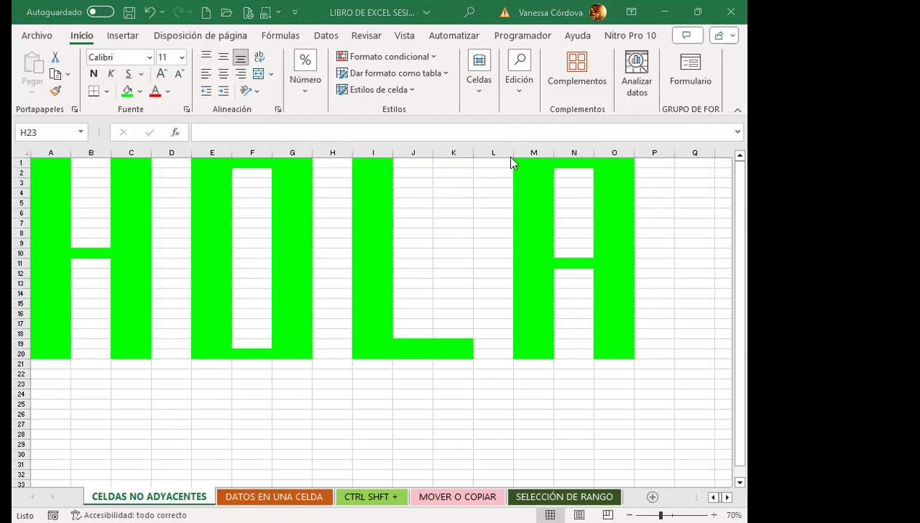
{"action": "left_click", "coordinate": [551, 12]}
{"action": "left_click", "coordinate": [465, 376]}
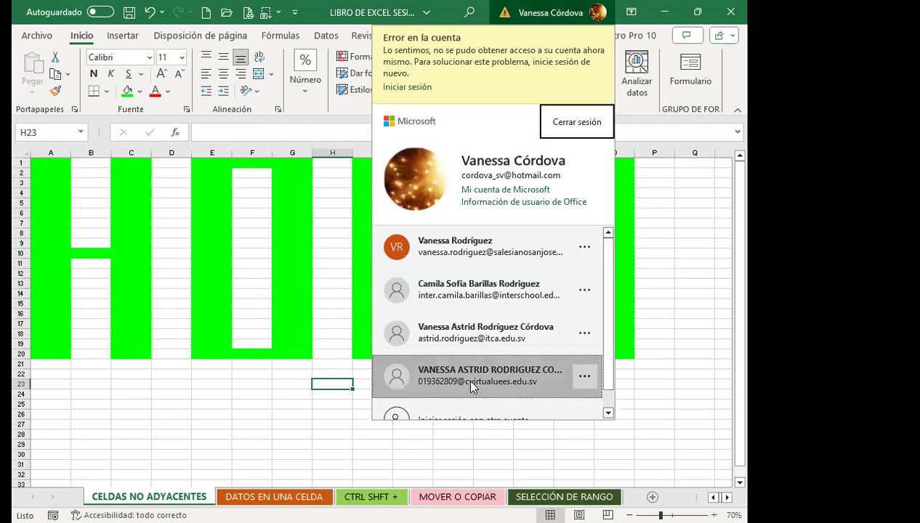
{"action": "left_click", "coordinate": [345, 366]}
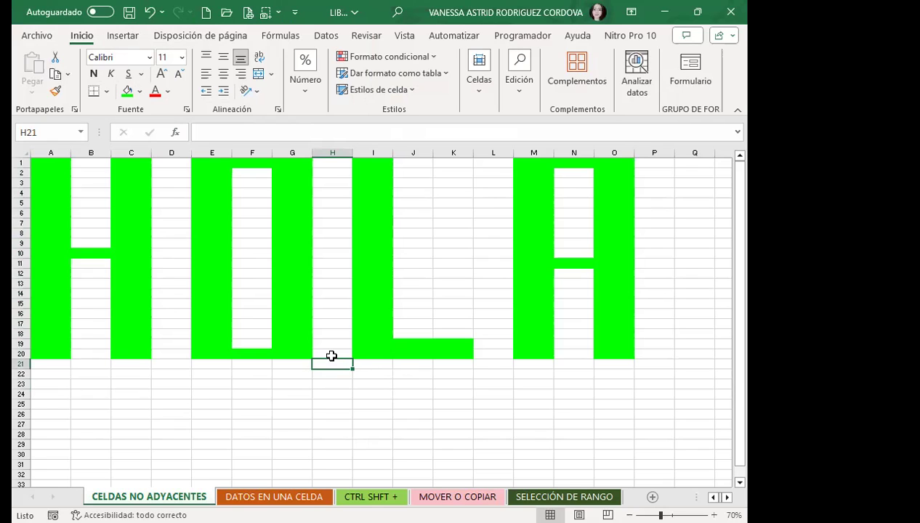
{"action": "left_click", "coordinate": [335, 343]}
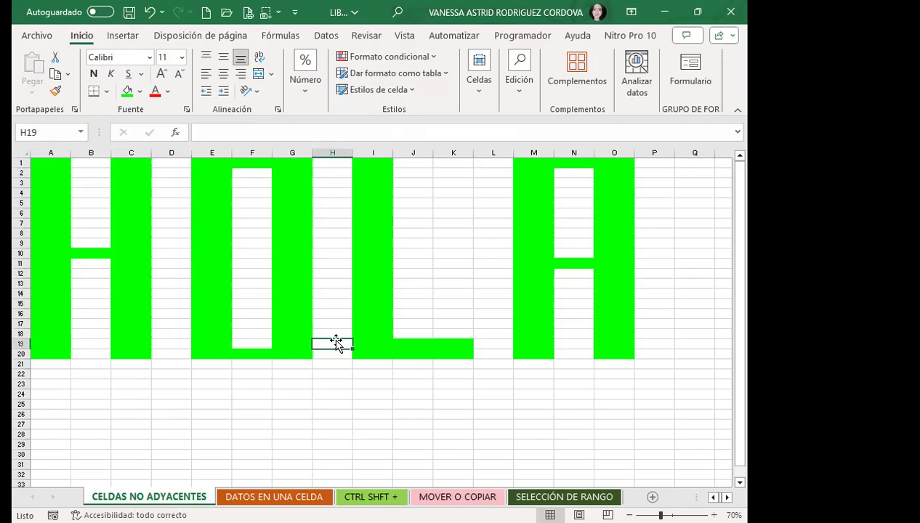
{"action": "left_click", "coordinate": [235, 383]}
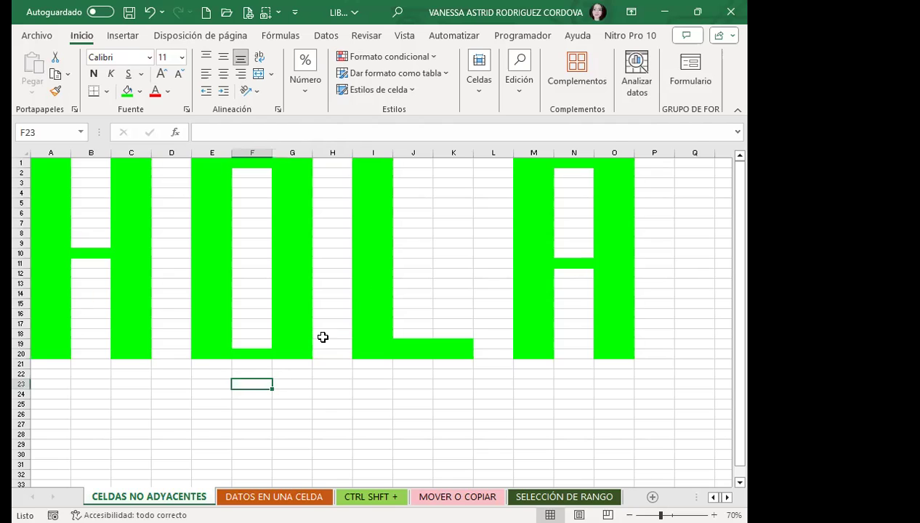
{"action": "left_click", "coordinate": [334, 413]}
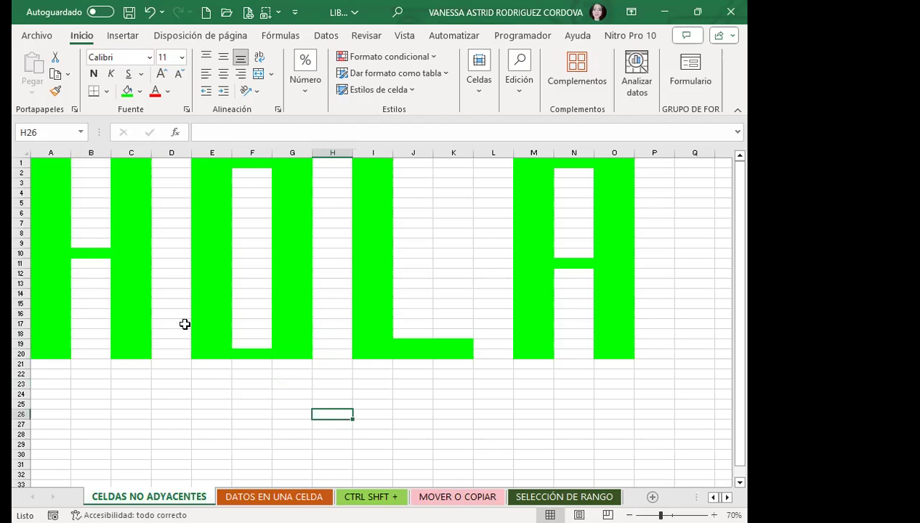
{"action": "left_click", "coordinate": [300, 402]}
{"action": "left_click", "coordinate": [380, 403]}
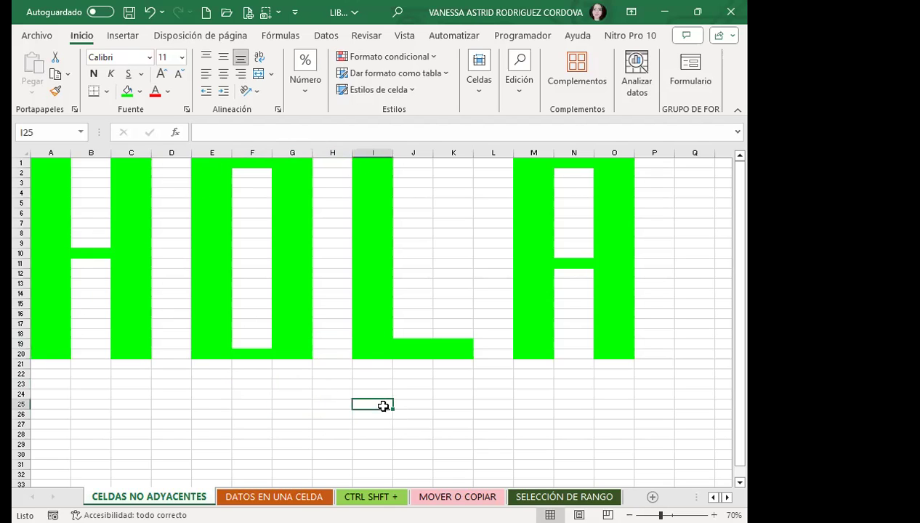
{"action": "left_click", "coordinate": [404, 36]}
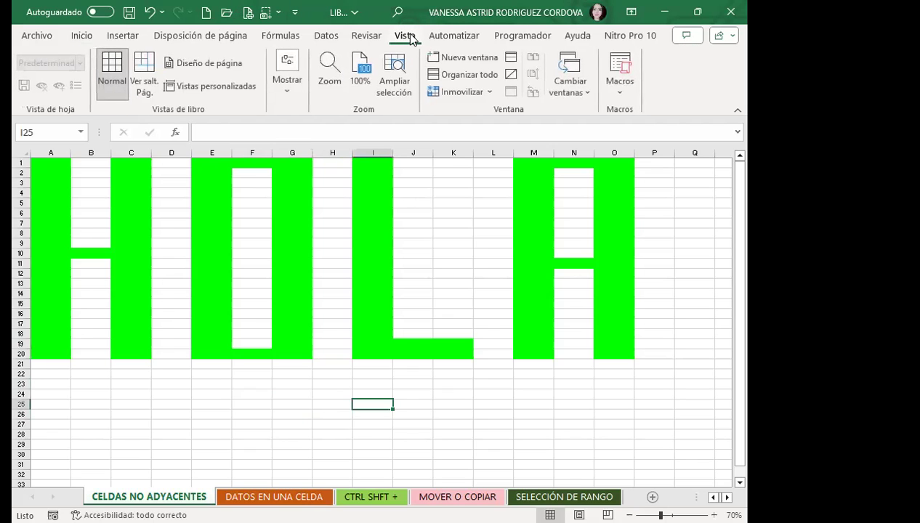
{"action": "left_click", "coordinate": [285, 97]}
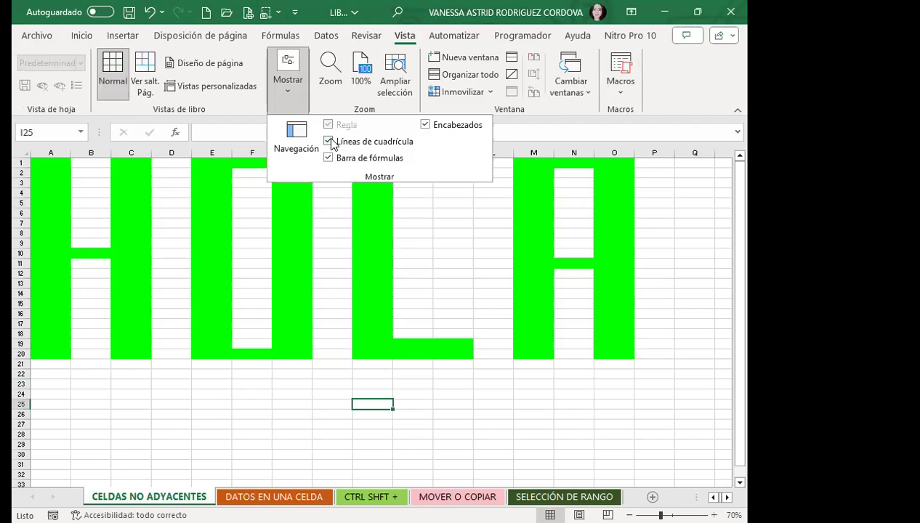
{"action": "left_click", "coordinate": [328, 141]}
{"action": "left_click", "coordinate": [462, 258]}
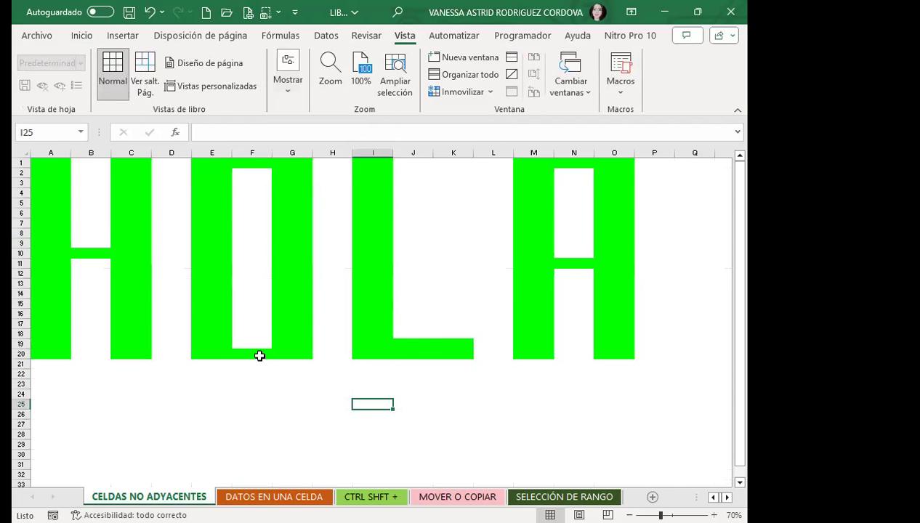
{"action": "left_click", "coordinate": [314, 397]}
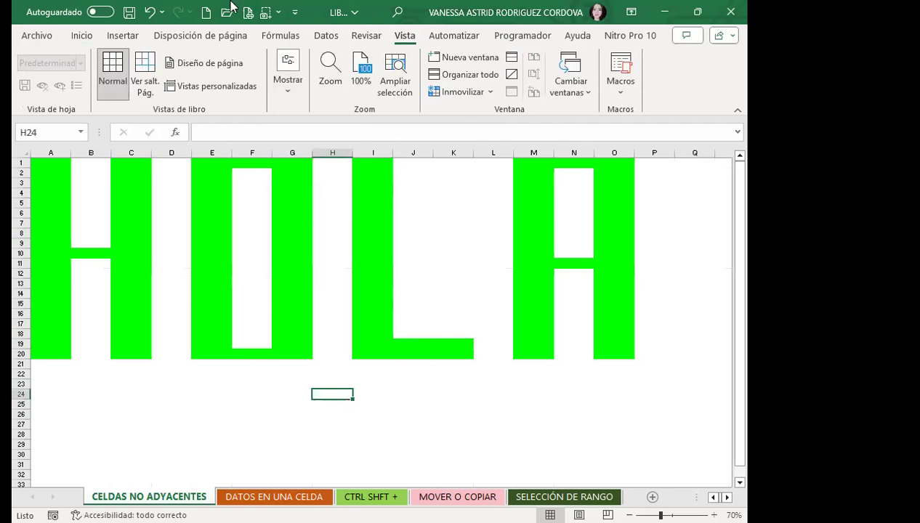
{"action": "left_click", "coordinate": [287, 401]}
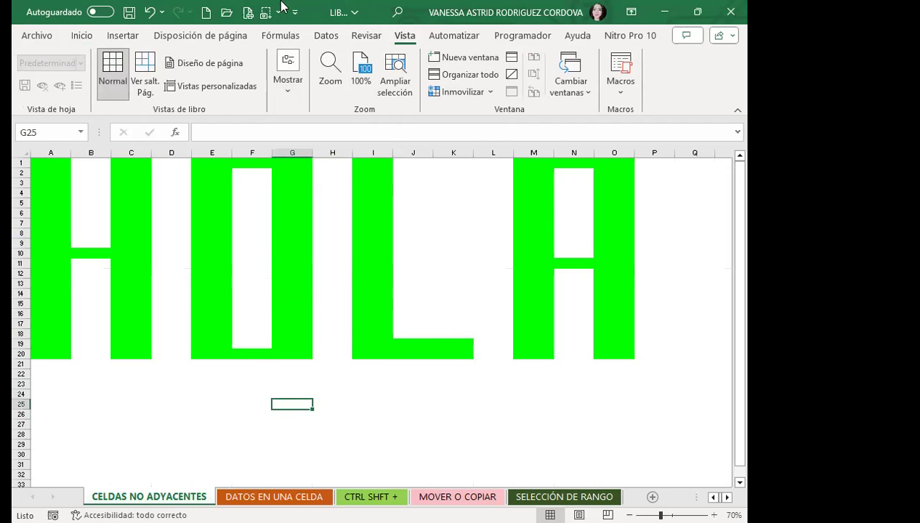
Step: Insert a puppy-on-grass photo from Bing Image Search as the sheet background
{"action": "left_click", "coordinate": [199, 38]}
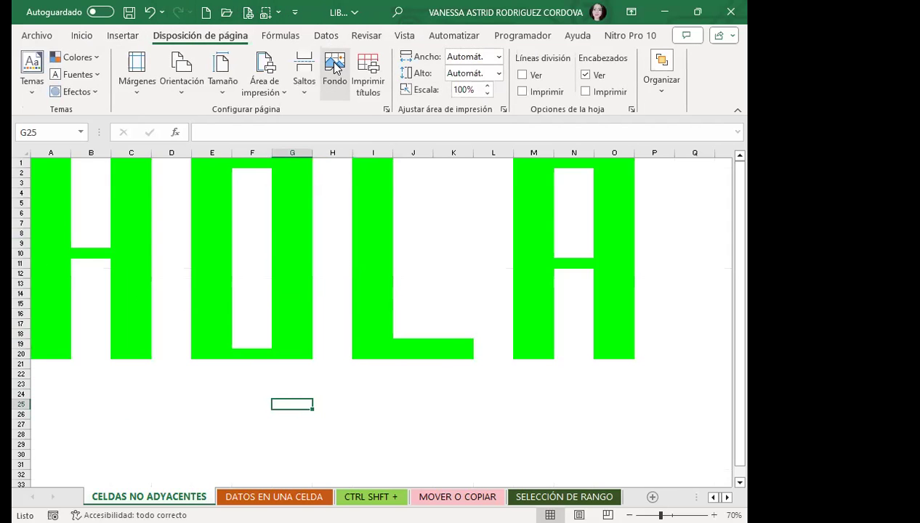
{"action": "left_click", "coordinate": [336, 68]}
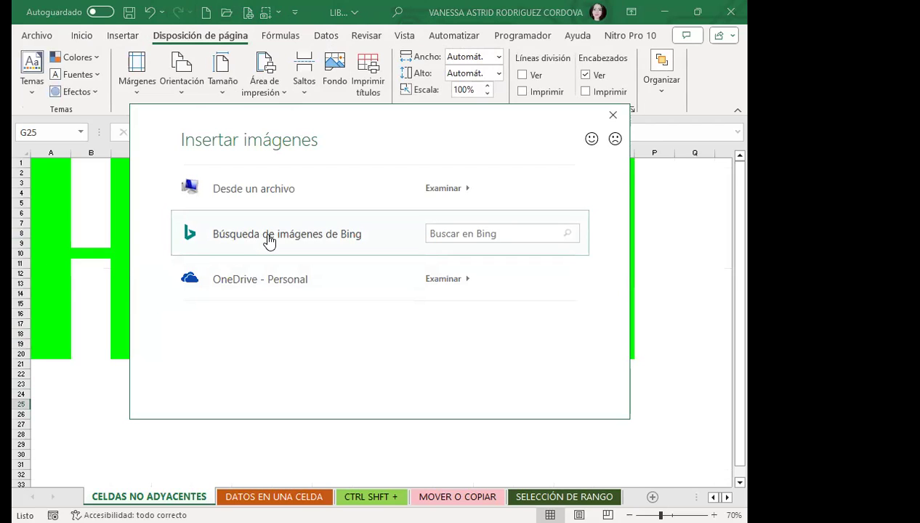
{"action": "left_click", "coordinate": [269, 242]}
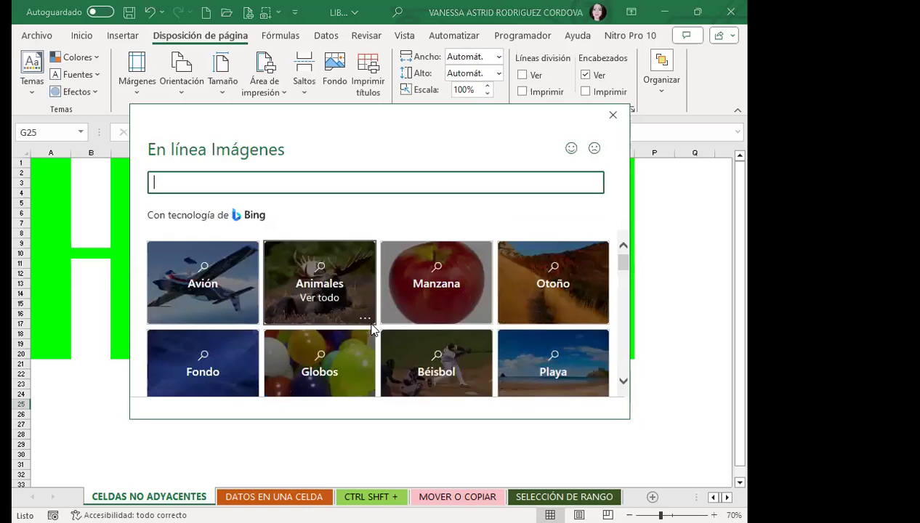
{"action": "scroll", "coordinate": [371, 331], "scroll_direction": "down", "scroll_amount": 3}
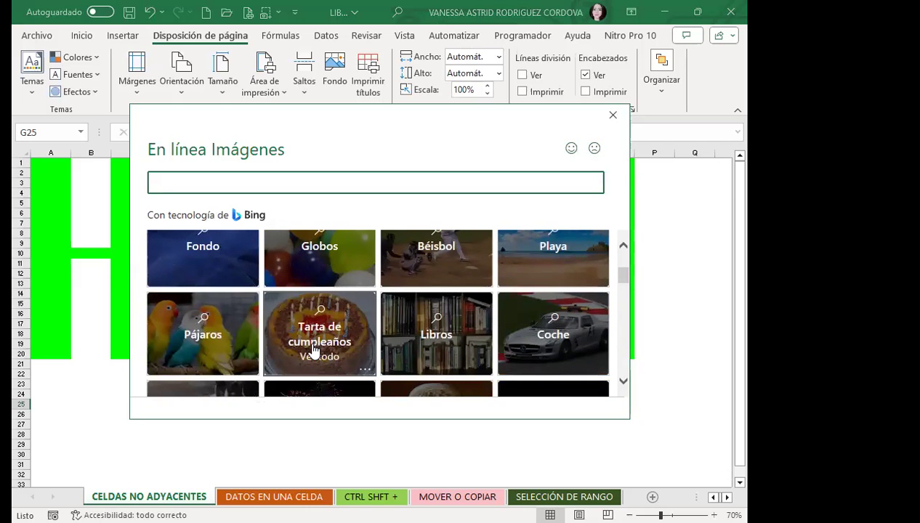
{"action": "scroll", "coordinate": [314, 350], "scroll_direction": "down", "scroll_amount": 3}
{"action": "scroll", "coordinate": [314, 350], "scroll_direction": "down", "scroll_amount": 2}
{"action": "scroll", "coordinate": [314, 349], "scroll_direction": "down", "scroll_amount": 2}
{"action": "scroll", "coordinate": [314, 350], "scroll_direction": "down", "scroll_amount": 2}
{"action": "scroll", "coordinate": [314, 350], "scroll_direction": "down", "scroll_amount": 2}
{"action": "scroll", "coordinate": [314, 349], "scroll_direction": "down", "scroll_amount": 2}
{"action": "scroll", "coordinate": [315, 350], "scroll_direction": "down", "scroll_amount": 2}
{"action": "scroll", "coordinate": [315, 350], "scroll_direction": "down", "scroll_amount": 3}
{"action": "scroll", "coordinate": [315, 351], "scroll_direction": "down", "scroll_amount": 1}
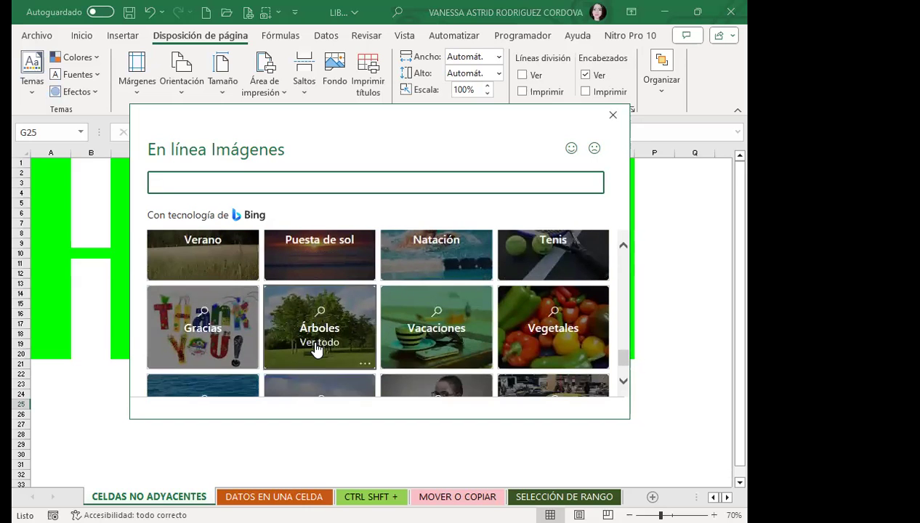
{"action": "scroll", "coordinate": [315, 351], "scroll_direction": "down", "scroll_amount": 2}
{"action": "scroll", "coordinate": [360, 390], "scroll_direction": "up", "scroll_amount": 2}
{"action": "scroll", "coordinate": [308, 366], "scroll_direction": "up", "scroll_amount": 2}
{"action": "scroll", "coordinate": [307, 361], "scroll_direction": "up", "scroll_amount": 1}
{"action": "scroll", "coordinate": [305, 362], "scroll_direction": "up", "scroll_amount": 1}
{"action": "scroll", "coordinate": [240, 363], "scroll_direction": "up", "scroll_amount": 3}
{"action": "scroll", "coordinate": [246, 349], "scroll_direction": "up", "scroll_amount": 2}
{"action": "scroll", "coordinate": [291, 354], "scroll_direction": "up", "scroll_amount": 1}
{"action": "left_click", "coordinate": [233, 353]}
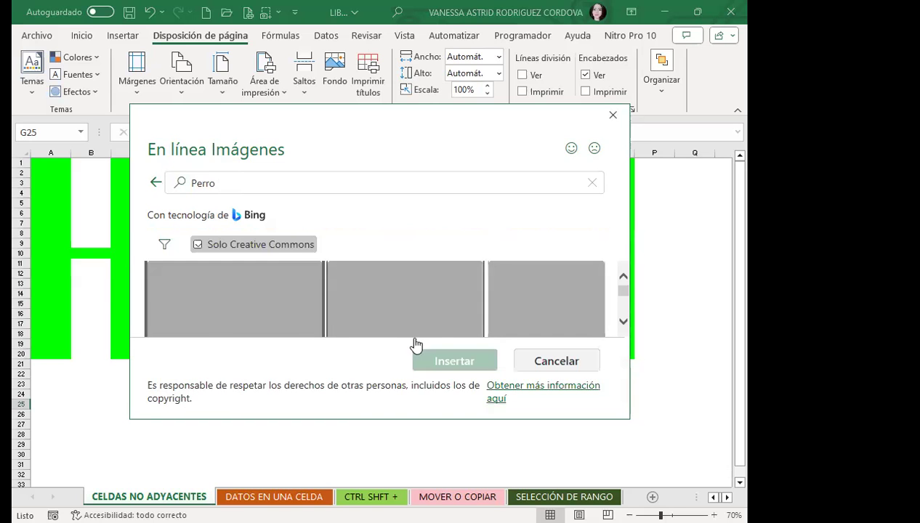
{"action": "scroll", "coordinate": [353, 318], "scroll_direction": "down", "scroll_amount": 2}
{"action": "scroll", "coordinate": [354, 308], "scroll_direction": "down", "scroll_amount": 1}
{"action": "scroll", "coordinate": [354, 309], "scroll_direction": "down", "scroll_amount": 2}
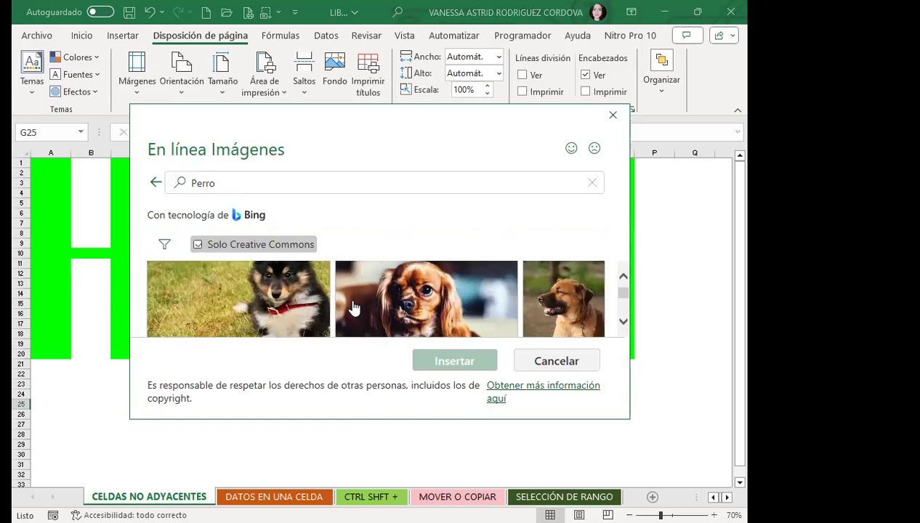
{"action": "scroll", "coordinate": [320, 307], "scroll_direction": "down", "scroll_amount": 2}
{"action": "left_click", "coordinate": [283, 305]}
{"action": "scroll", "coordinate": [283, 305], "scroll_direction": "up", "scroll_amount": 1}
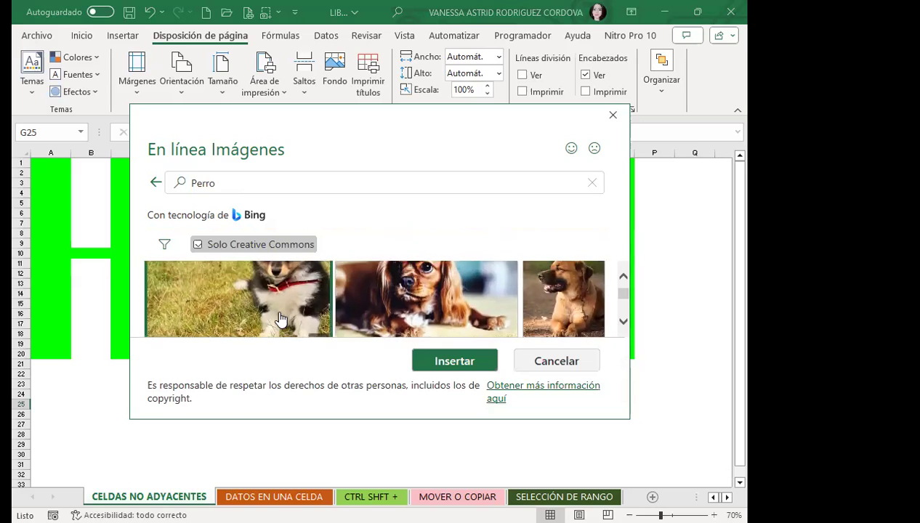
{"action": "scroll", "coordinate": [282, 305], "scroll_direction": "up", "scroll_amount": 1}
{"action": "left_click", "coordinate": [305, 304]}
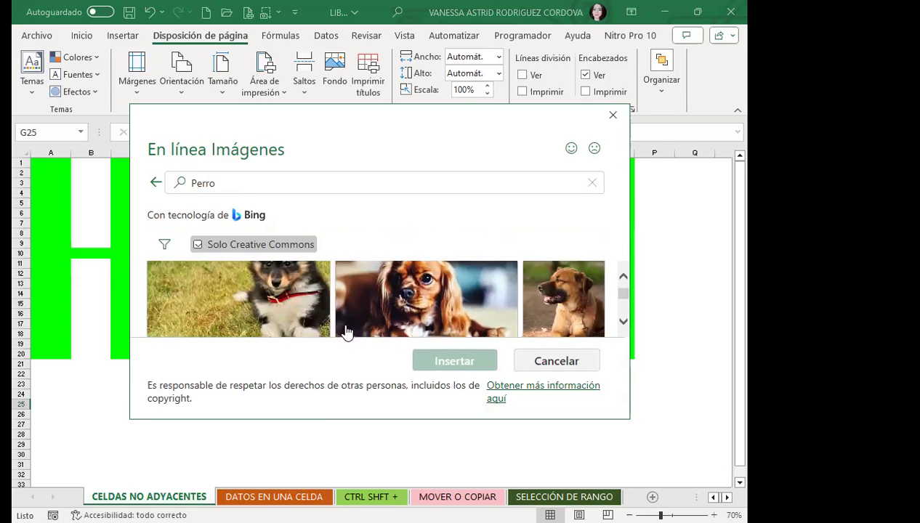
{"action": "left_click", "coordinate": [277, 304]}
{"action": "left_click", "coordinate": [454, 362]}
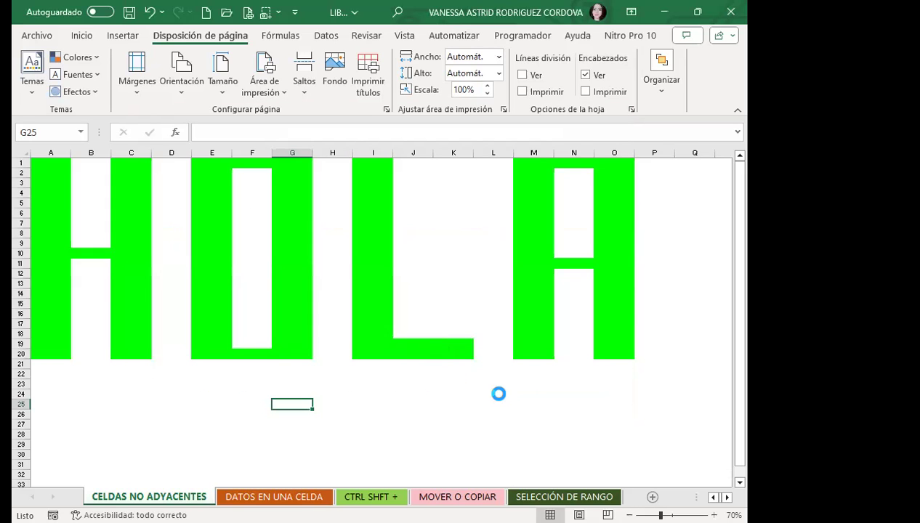
Step: Remove the grass photo background from the sheet
{"action": "scroll", "coordinate": [470, 385], "scroll_direction": "down", "scroll_amount": 7}
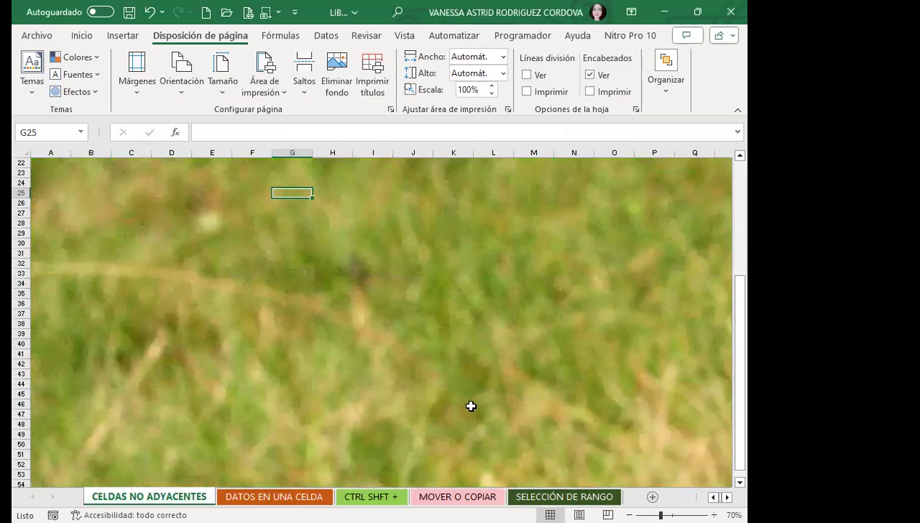
{"action": "scroll", "coordinate": [474, 392], "scroll_direction": "down", "scroll_amount": 6}
{"action": "scroll", "coordinate": [478, 381], "scroll_direction": "up", "scroll_amount": 9}
{"action": "scroll", "coordinate": [450, 337], "scroll_direction": "up", "scroll_amount": 4}
{"action": "left_click", "coordinate": [462, 275]}
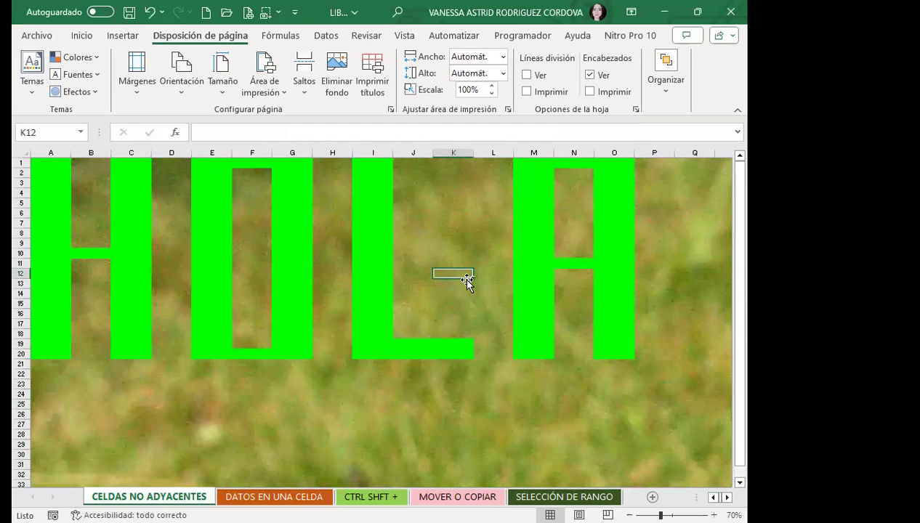
{"action": "left_click", "coordinate": [336, 73]}
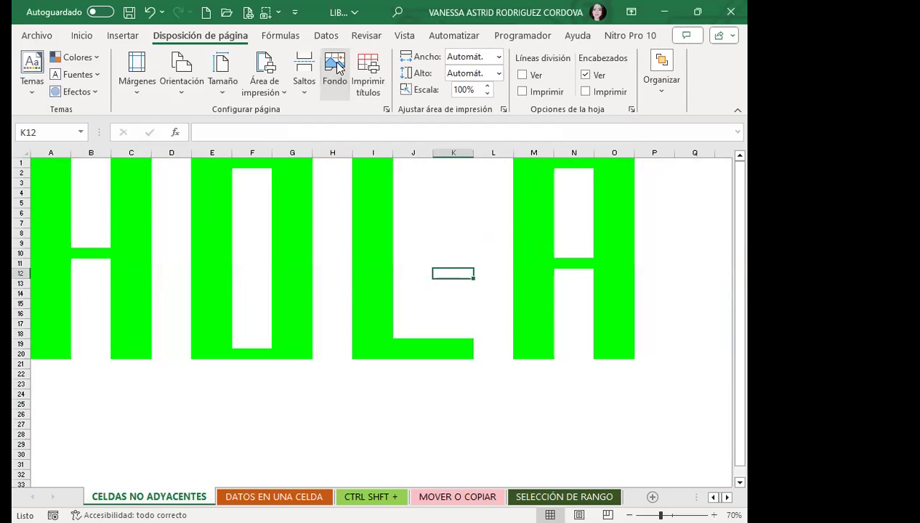
Step: Try inserting a rocky beach photo as the background, dismissing the resulting import error
{"action": "left_click", "coordinate": [303, 237]}
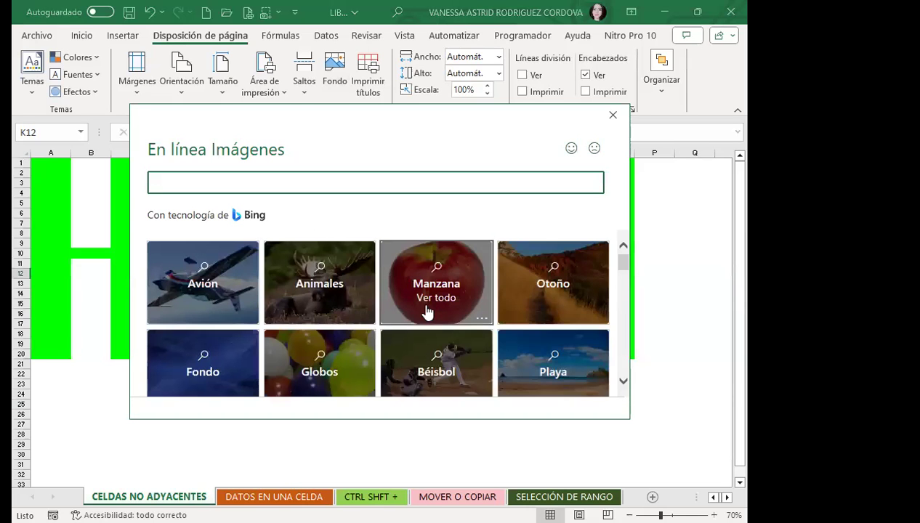
{"action": "scroll", "coordinate": [418, 335], "scroll_direction": "down", "scroll_amount": 1}
{"action": "scroll", "coordinate": [363, 349], "scroll_direction": "down", "scroll_amount": 2}
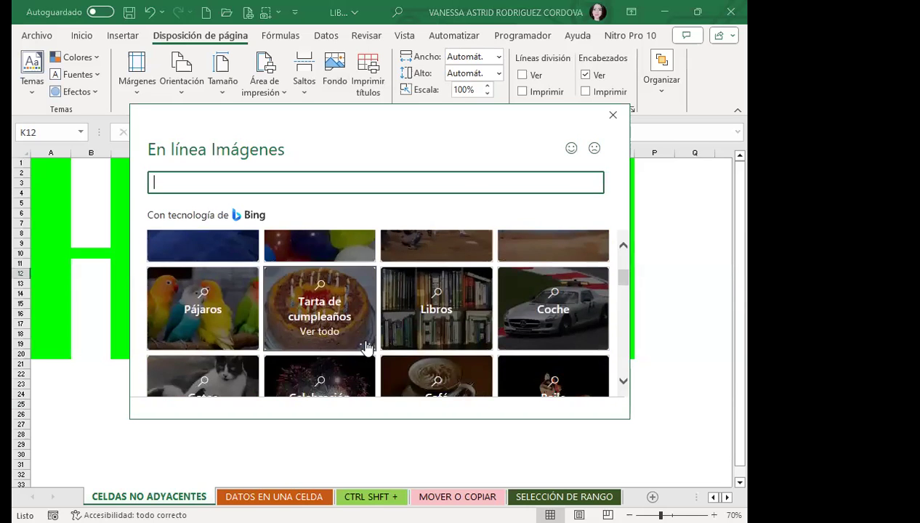
{"action": "scroll", "coordinate": [523, 362], "scroll_direction": "up", "scroll_amount": 1}
{"action": "left_click", "coordinate": [538, 320]}
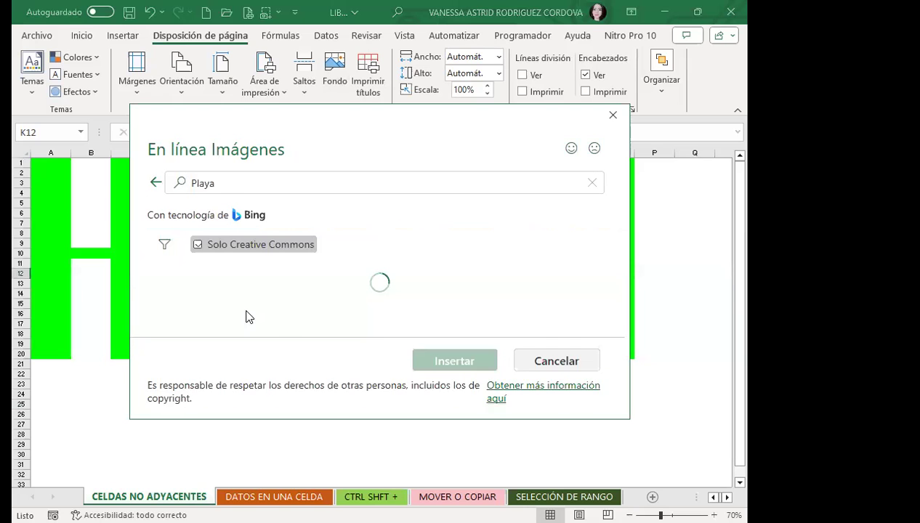
{"action": "scroll", "coordinate": [368, 314], "scroll_direction": "down", "scroll_amount": 2}
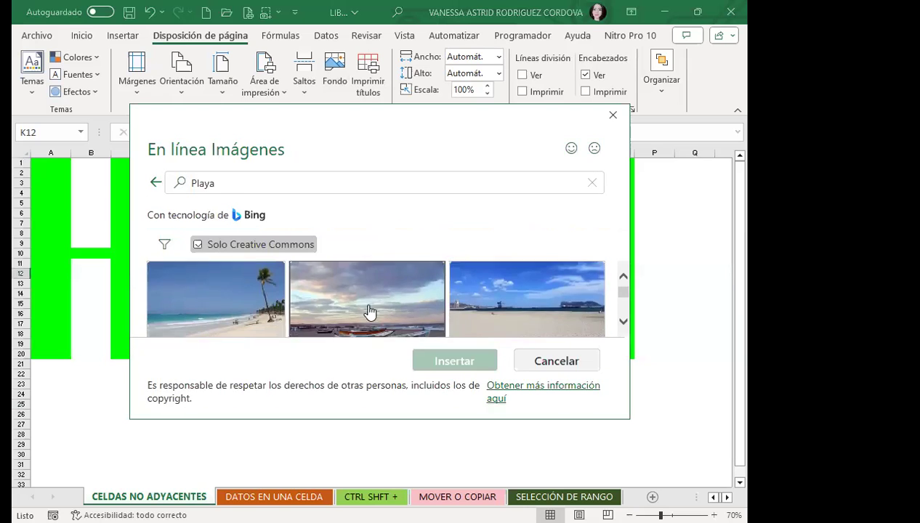
{"action": "scroll", "coordinate": [305, 320], "scroll_direction": "down", "scroll_amount": 1}
{"action": "left_click", "coordinate": [357, 298]}
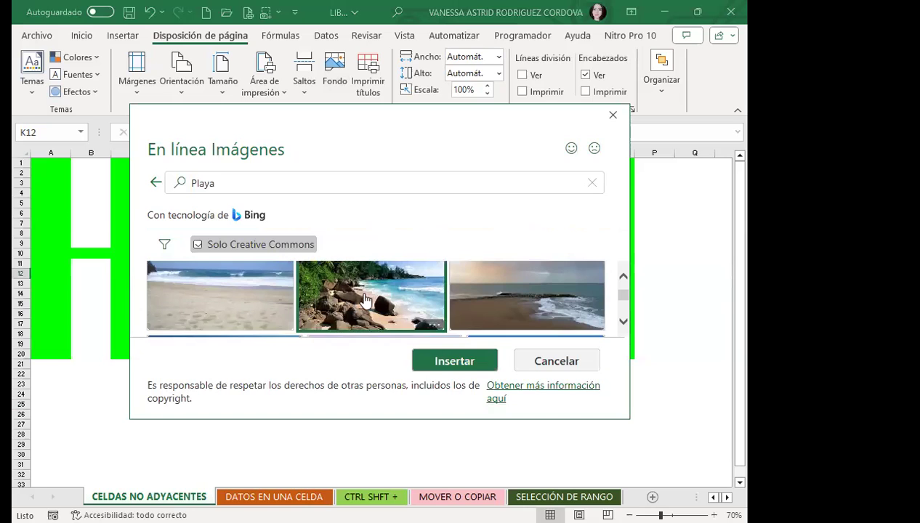
{"action": "left_click", "coordinate": [456, 363]}
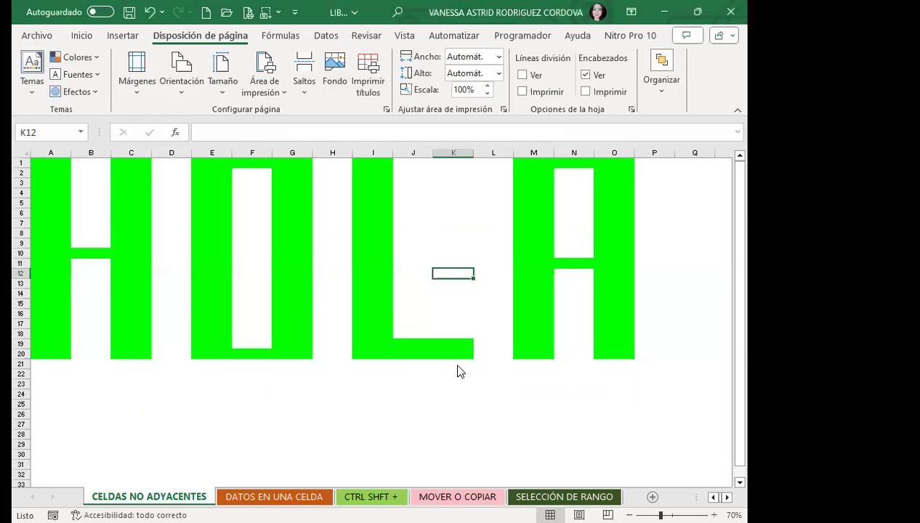
{"action": "left_click", "coordinate": [287, 346]}
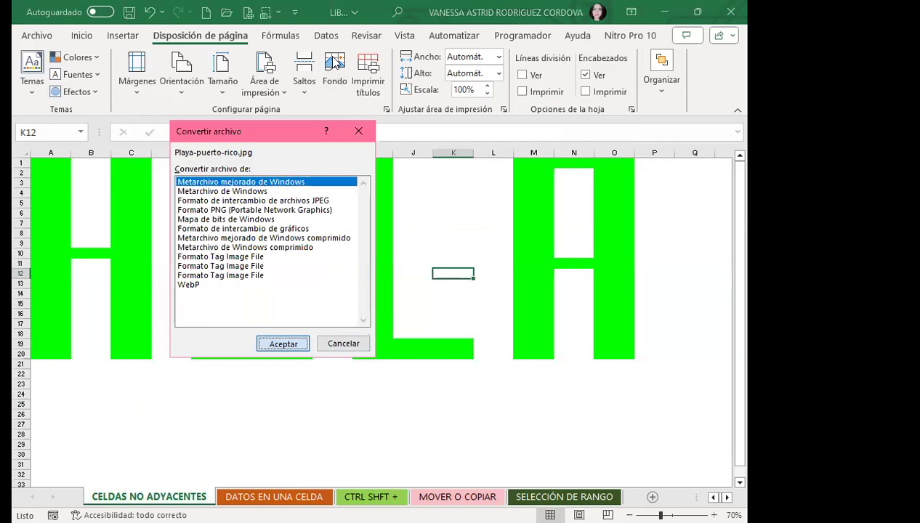
{"action": "left_click", "coordinate": [386, 312]}
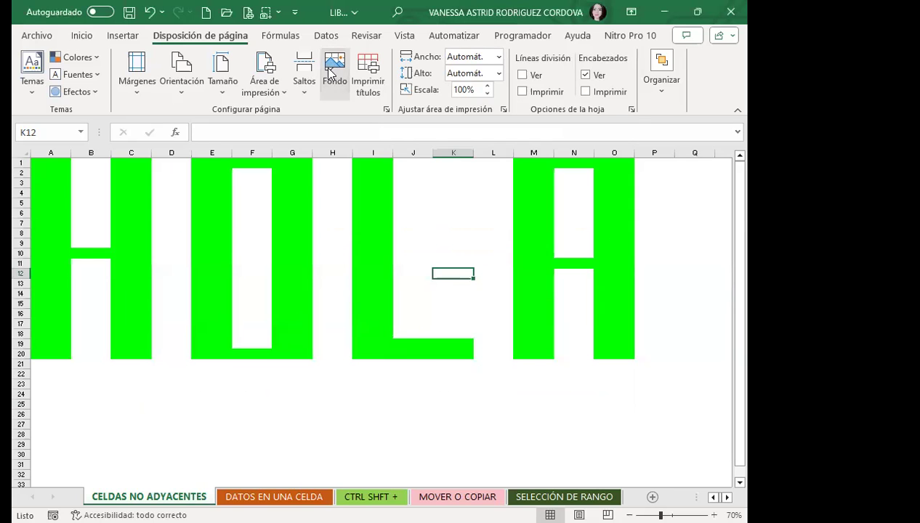
Step: Apply a fireworks photo from the Celebración image category as the sheet background
{"action": "left_click", "coordinate": [330, 71]}
{"action": "left_click", "coordinate": [304, 237]}
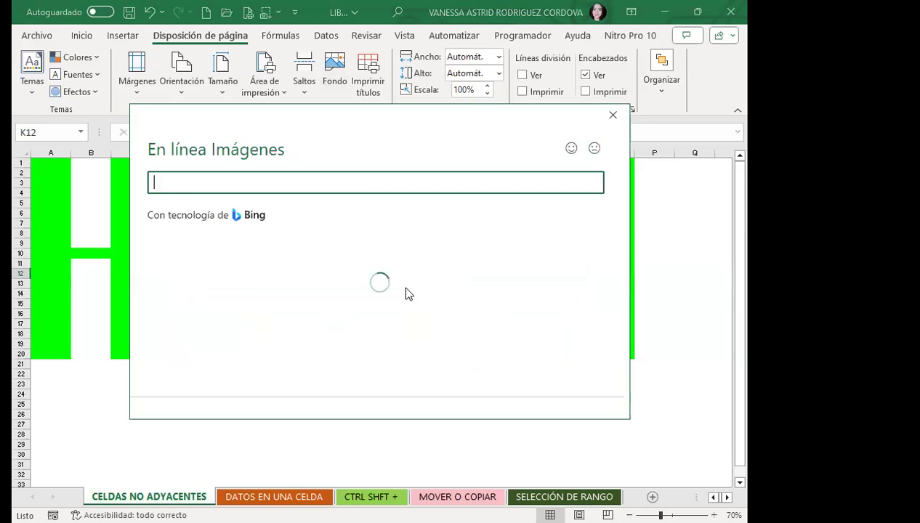
{"action": "scroll", "coordinate": [380, 328], "scroll_direction": "down", "scroll_amount": 2}
{"action": "scroll", "coordinate": [380, 328], "scroll_direction": "down", "scroll_amount": 2}
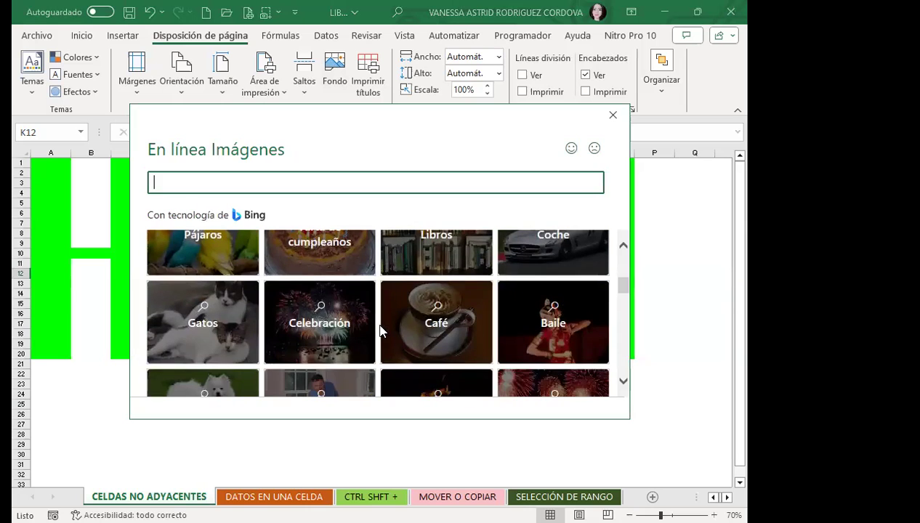
{"action": "left_click", "coordinate": [287, 339]}
{"action": "scroll", "coordinate": [404, 318], "scroll_direction": "down", "scroll_amount": 2}
{"action": "scroll", "coordinate": [404, 319], "scroll_direction": "down", "scroll_amount": 2}
{"action": "scroll", "coordinate": [352, 323], "scroll_direction": "down", "scroll_amount": 2}
{"action": "scroll", "coordinate": [349, 323], "scroll_direction": "down", "scroll_amount": 2}
{"action": "scroll", "coordinate": [349, 323], "scroll_direction": "down", "scroll_amount": 2}
{"action": "scroll", "coordinate": [349, 322], "scroll_direction": "down", "scroll_amount": 2}
{"action": "scroll", "coordinate": [349, 322], "scroll_direction": "up", "scroll_amount": 2}
{"action": "left_click", "coordinate": [353, 308]}
{"action": "left_click", "coordinate": [459, 376]}
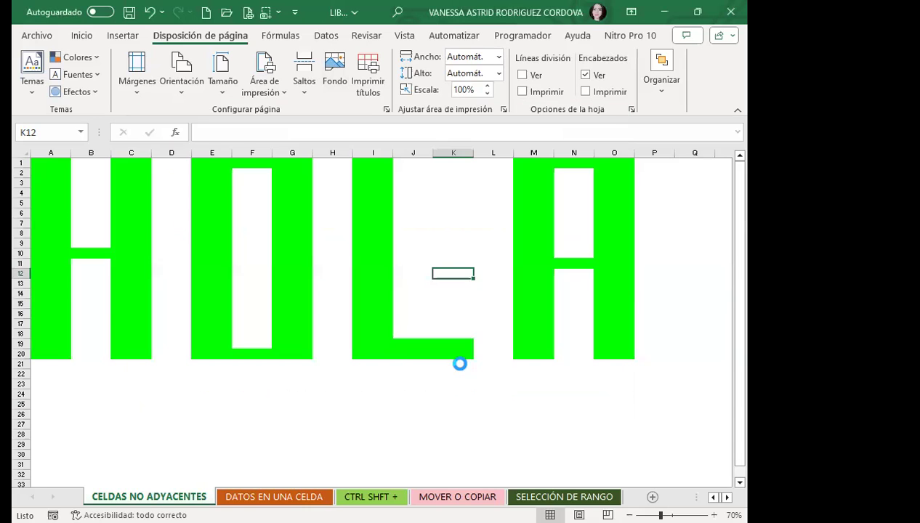
{"action": "scroll", "coordinate": [483, 415], "scroll_direction": "down", "scroll_amount": 5}
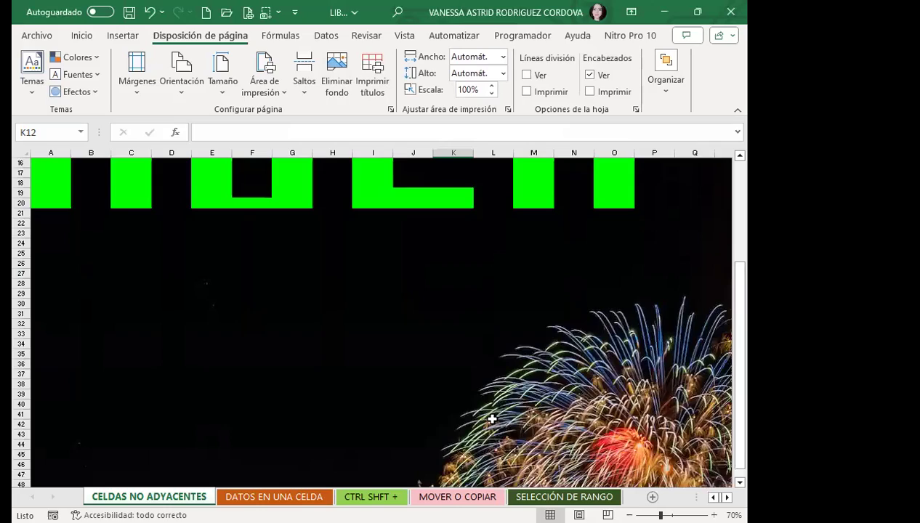
{"action": "scroll", "coordinate": [509, 400], "scroll_direction": "down", "scroll_amount": 5}
{"action": "scroll", "coordinate": [538, 388], "scroll_direction": "down", "scroll_amount": 4}
{"action": "scroll", "coordinate": [538, 382], "scroll_direction": "down", "scroll_amount": 5}
{"action": "scroll", "coordinate": [602, 386], "scroll_direction": "down", "scroll_amount": 7}
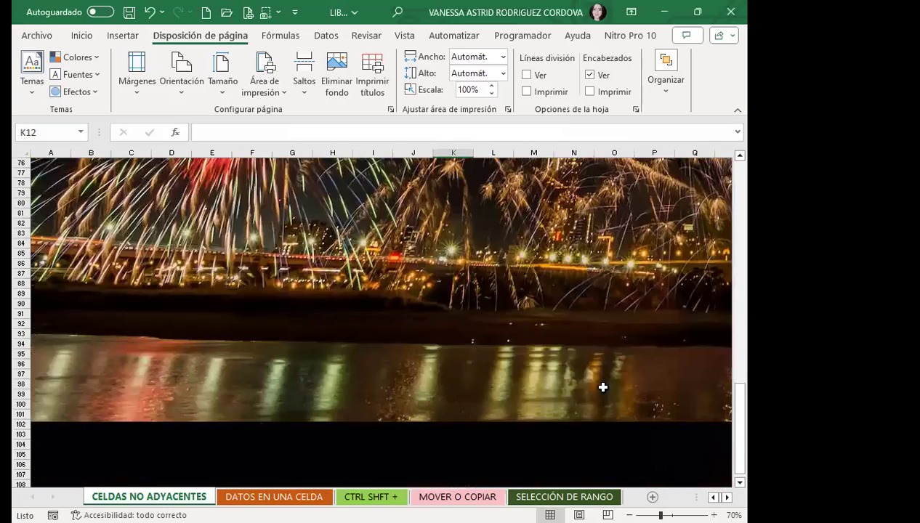
{"action": "scroll", "coordinate": [540, 374], "scroll_direction": "up", "scroll_amount": 5}
{"action": "scroll", "coordinate": [526, 361], "scroll_direction": "up", "scroll_amount": 5}
{"action": "scroll", "coordinate": [344, 325], "scroll_direction": "up", "scroll_amount": 11}
{"action": "scroll", "coordinate": [313, 322], "scroll_direction": "up", "scroll_amount": 5}
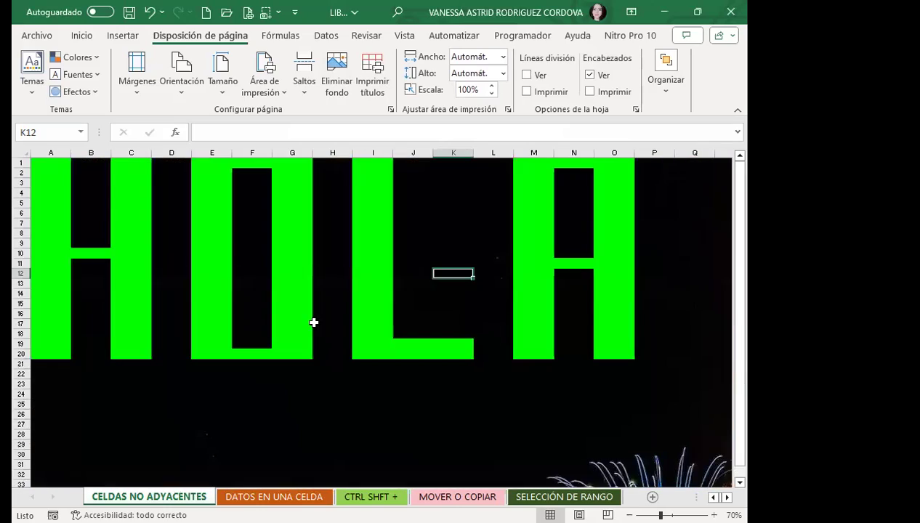
{"action": "left_click", "coordinate": [346, 407]}
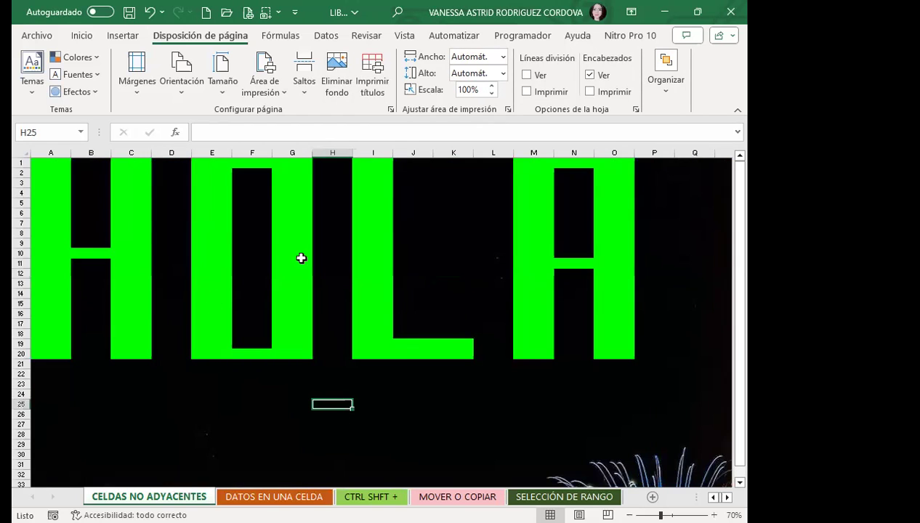
{"action": "scroll", "coordinate": [327, 431], "scroll_direction": "down", "scroll_amount": 2}
{"action": "scroll", "coordinate": [356, 390], "scroll_direction": "down", "scroll_amount": 5}
{"action": "scroll", "coordinate": [390, 392], "scroll_direction": "down", "scroll_amount": 3}
{"action": "scroll", "coordinate": [355, 352], "scroll_direction": "up", "scroll_amount": 5}
{"action": "scroll", "coordinate": [356, 353], "scroll_direction": "up", "scroll_amount": 5}
{"action": "left_click", "coordinate": [430, 282]}
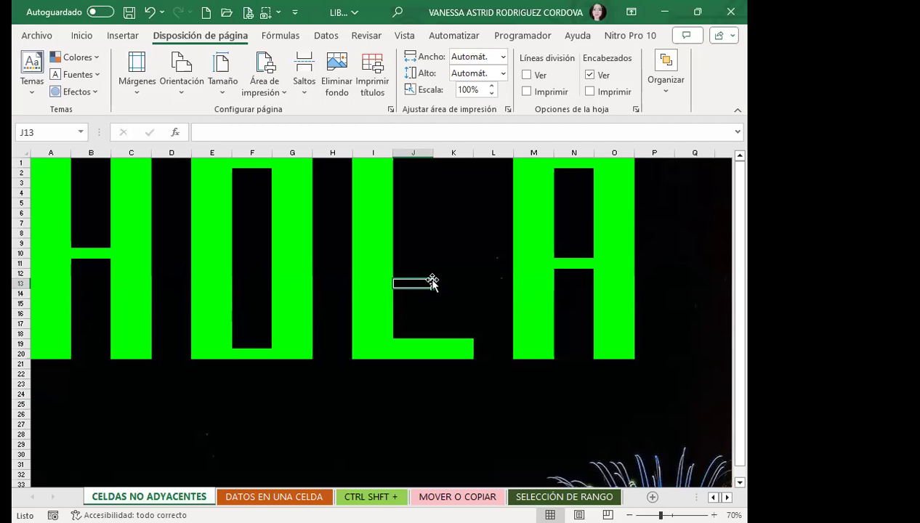
Step: Scroll the sheet and select cells J8, K12 and the range H19:H23
{"action": "scroll", "coordinate": [407, 339], "scroll_direction": "down", "scroll_amount": 5}
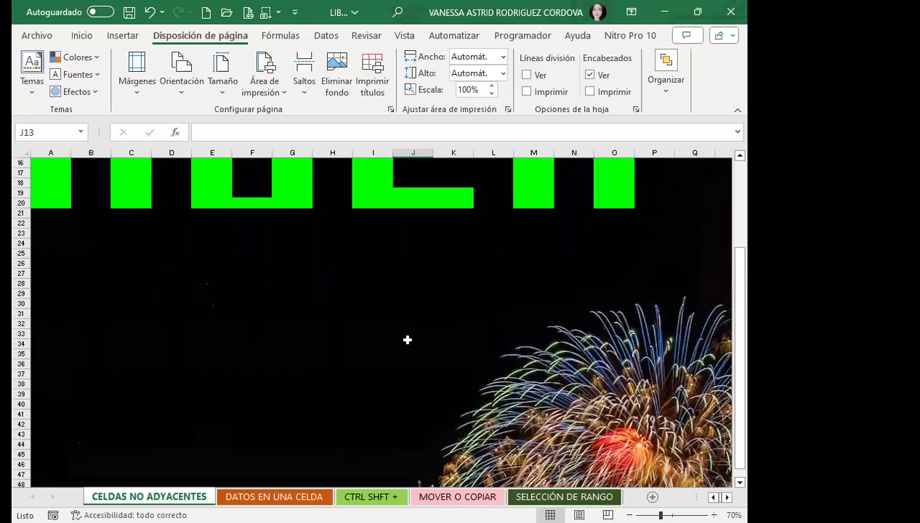
{"action": "scroll", "coordinate": [349, 338], "scroll_direction": "down", "scroll_amount": 6}
{"action": "scroll", "coordinate": [293, 335], "scroll_direction": "down", "scroll_amount": 5}
{"action": "scroll", "coordinate": [442, 361], "scroll_direction": "down", "scroll_amount": 5}
{"action": "scroll", "coordinate": [294, 333], "scroll_direction": "down", "scroll_amount": 7}
{"action": "scroll", "coordinate": [383, 333], "scroll_direction": "down", "scroll_amount": 5}
{"action": "scroll", "coordinate": [384, 332], "scroll_direction": "up", "scroll_amount": 6}
{"action": "scroll", "coordinate": [383, 327], "scroll_direction": "up", "scroll_amount": 12}
{"action": "scroll", "coordinate": [382, 321], "scroll_direction": "up", "scroll_amount": 11}
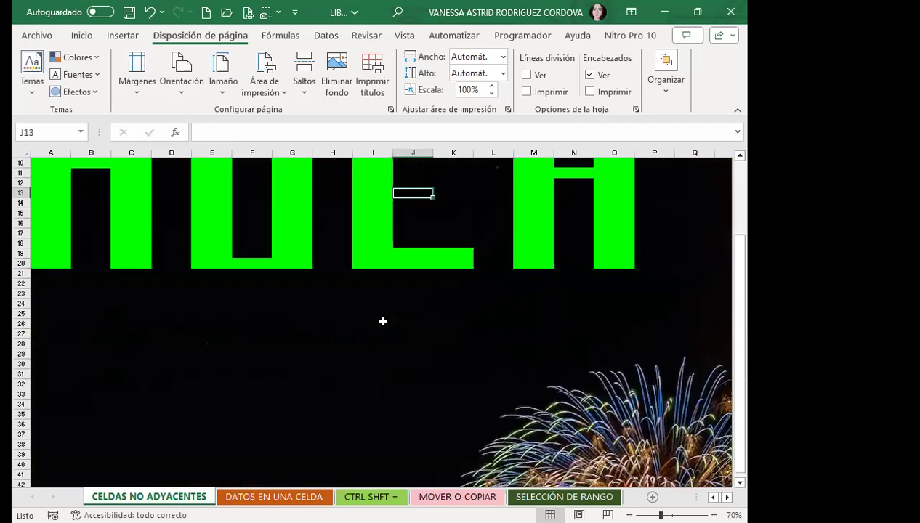
{"action": "scroll", "coordinate": [349, 305], "scroll_direction": "up", "scroll_amount": 3}
{"action": "left_click", "coordinate": [426, 233]}
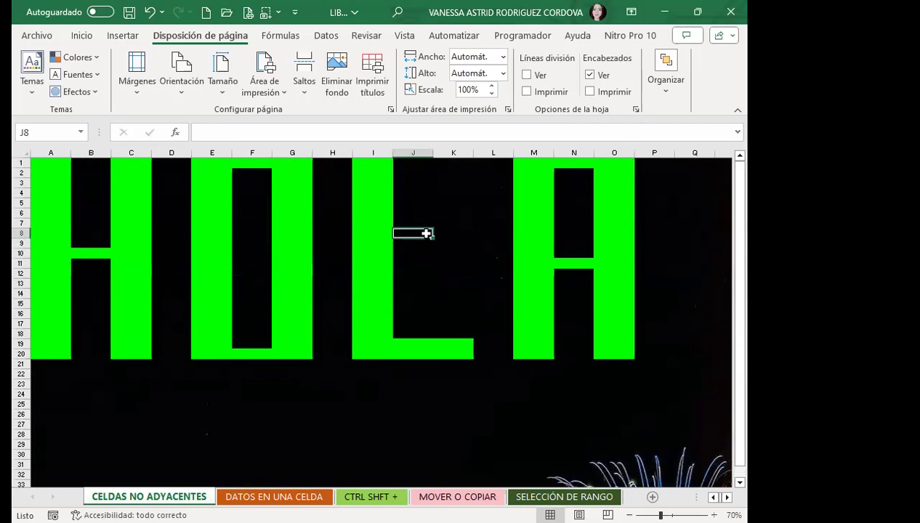
{"action": "left_click", "coordinate": [450, 271]}
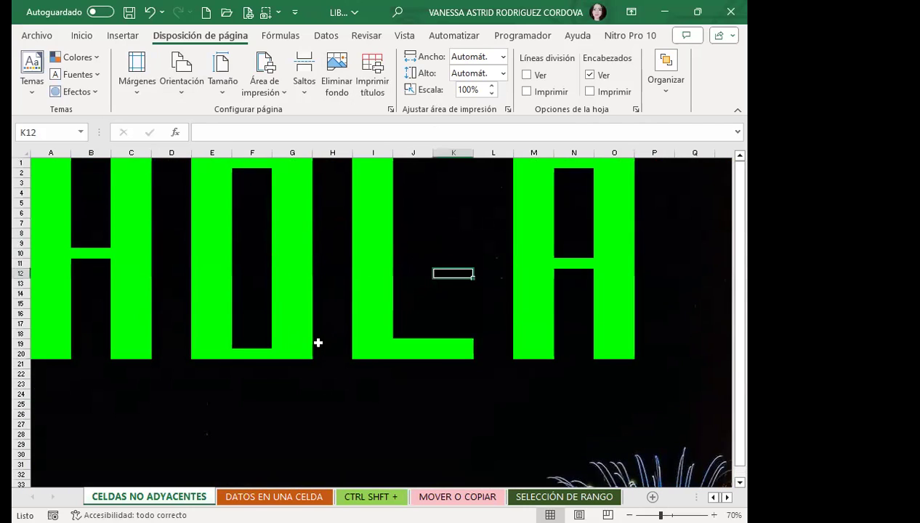
{"action": "left_click", "coordinate": [317, 346]}
{"action": "left_click_drag", "start_coordinate": [317, 346], "coordinate": [334, 384]}
Step: Click cells L26, I24, G23, K14, G24, H23 and G13 around the letters
{"action": "left_click", "coordinate": [476, 412]}
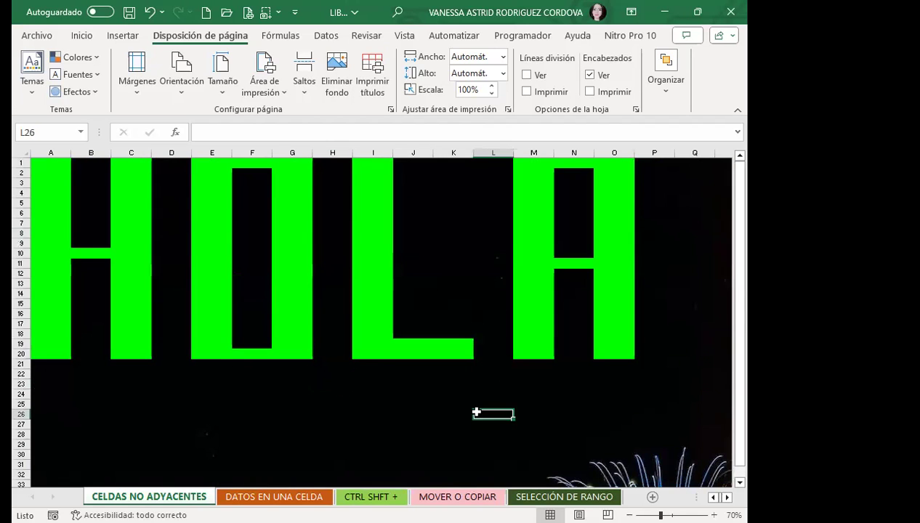
{"action": "left_click", "coordinate": [385, 393]}
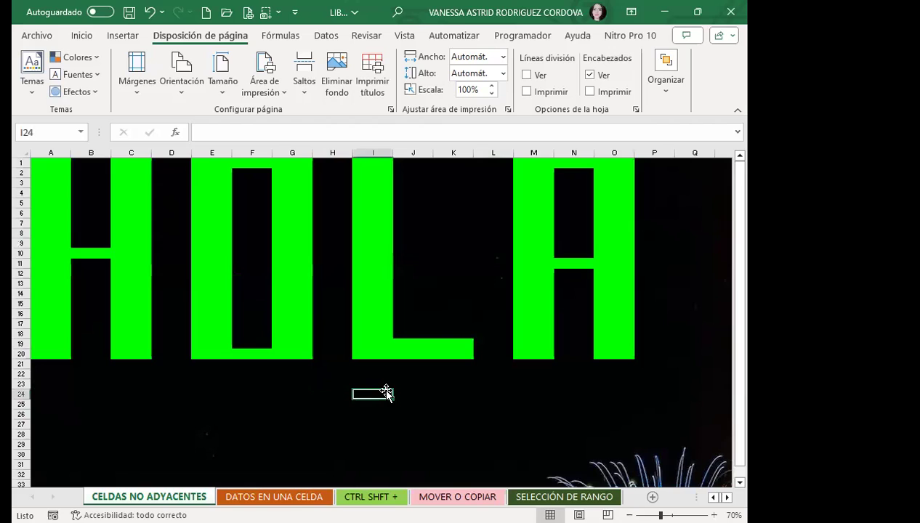
{"action": "left_click", "coordinate": [289, 388]}
{"action": "left_click", "coordinate": [452, 294]}
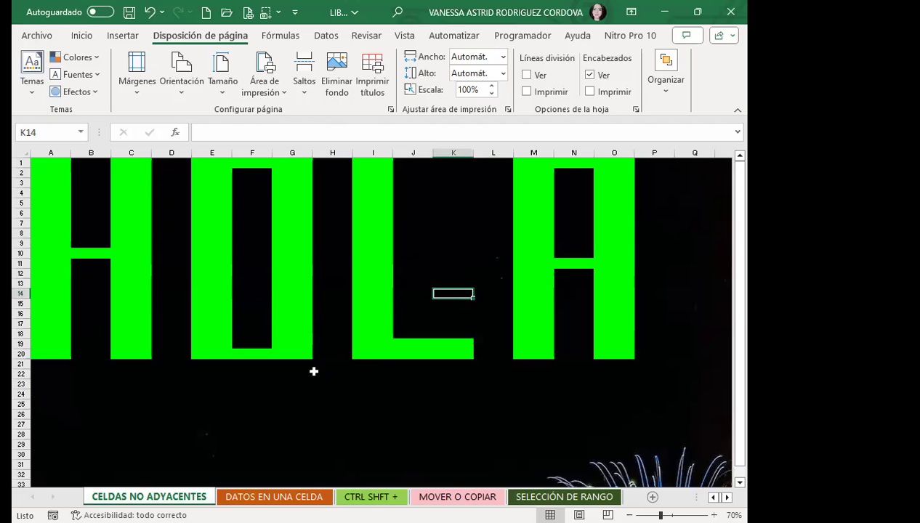
{"action": "left_click", "coordinate": [299, 391]}
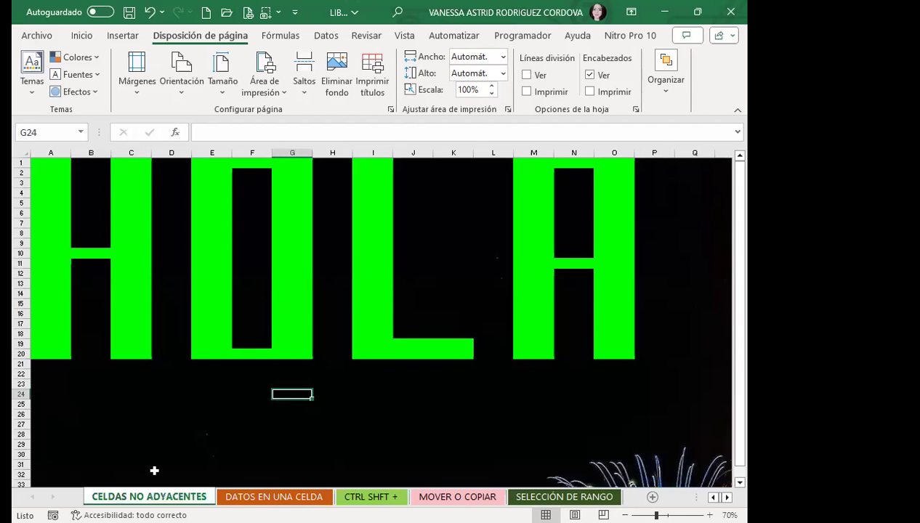
{"action": "left_click", "coordinate": [319, 383]}
{"action": "left_click", "coordinate": [305, 285]}
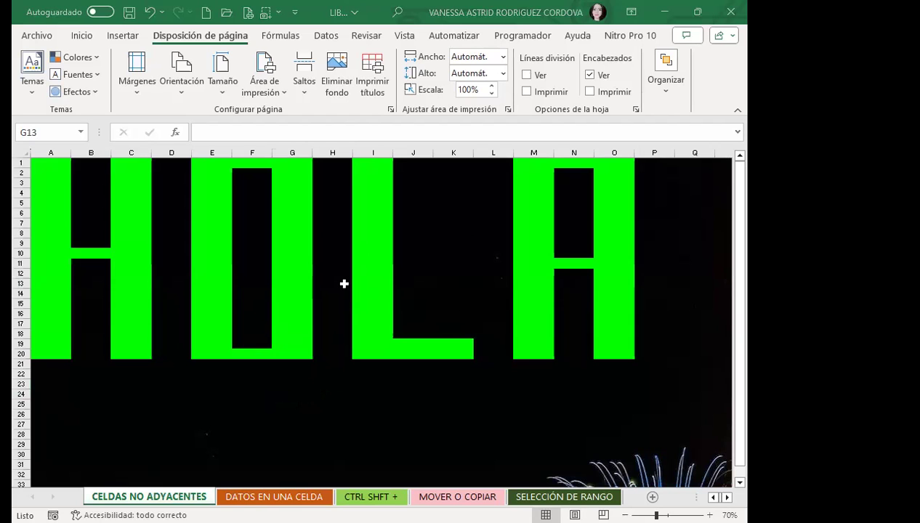
Step: Pick cell G15 inside the letter O and show the Inicio formatting commands
{"action": "scroll", "coordinate": [306, 314], "scroll_direction": "down", "scroll_amount": 3}
{"action": "scroll", "coordinate": [311, 311], "scroll_direction": "down", "scroll_amount": 6}
{"action": "scroll", "coordinate": [364, 352], "scroll_direction": "up", "scroll_amount": 5}
{"action": "scroll", "coordinate": [364, 352], "scroll_direction": "up", "scroll_amount": 4}
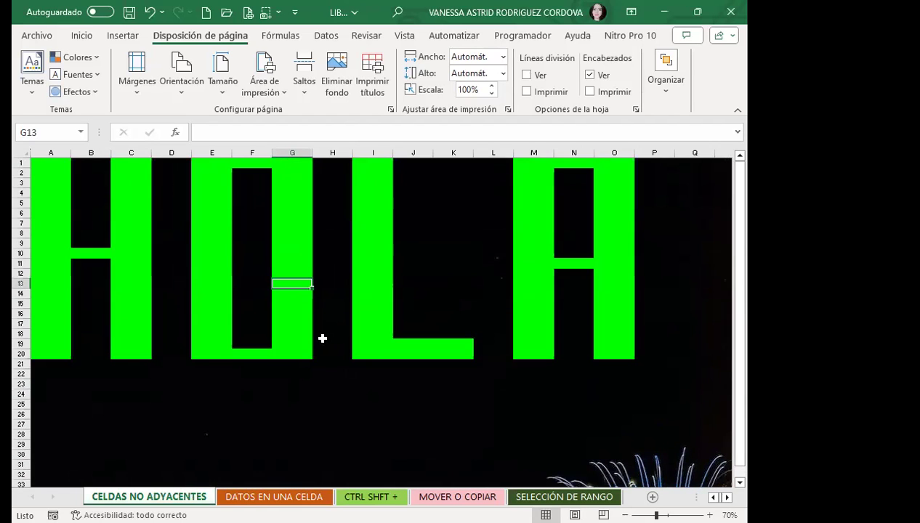
{"action": "left_click", "coordinate": [294, 302]}
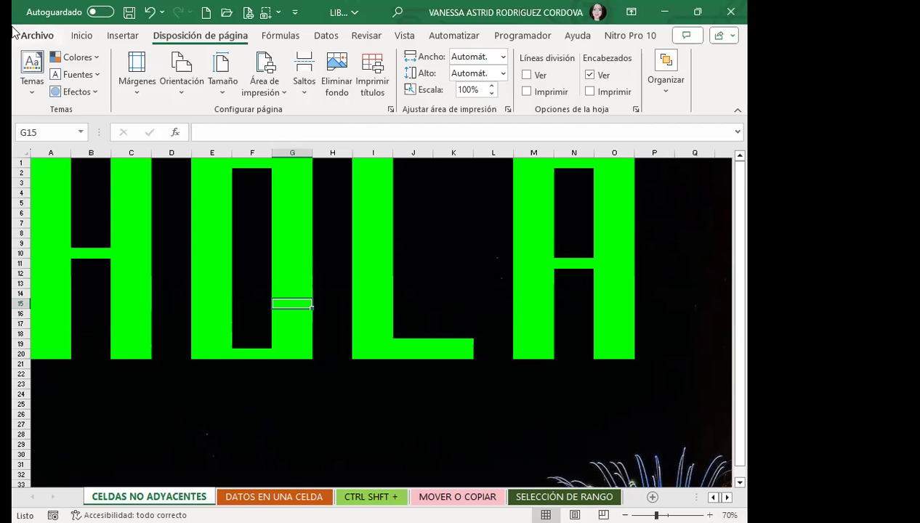
{"action": "left_click", "coordinate": [82, 36]}
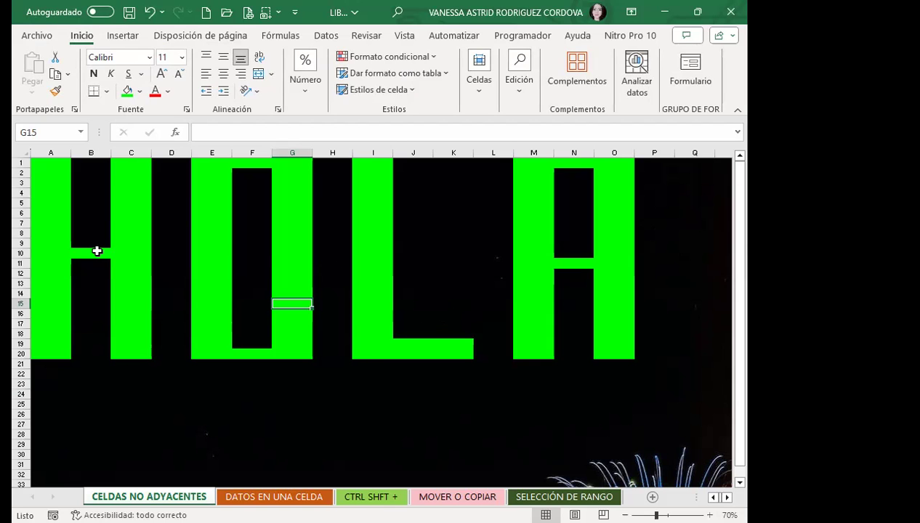
Step: Select A39:A57, C39:C57, B39 and B48 together to form an H
{"action": "scroll", "coordinate": [96, 251], "scroll_direction": "down", "scroll_amount": 10}
{"action": "scroll", "coordinate": [72, 252], "scroll_direction": "down", "scroll_amount": 2}
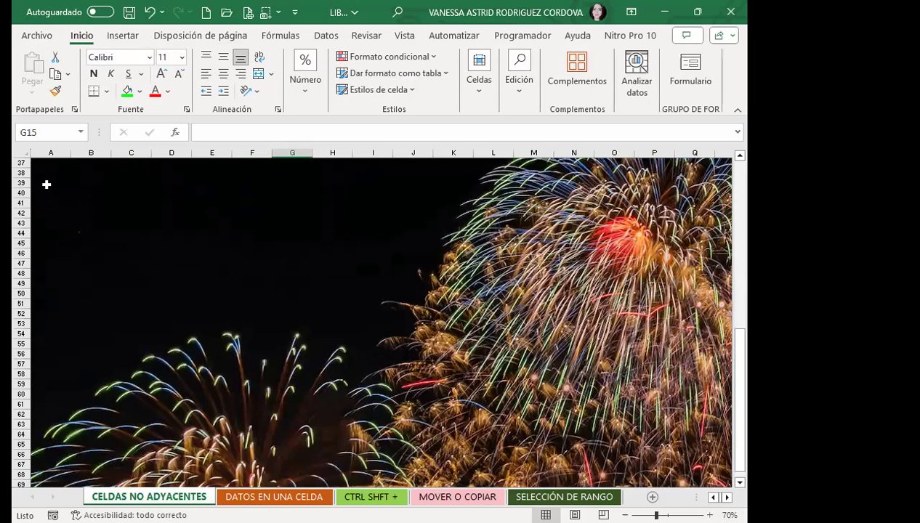
{"action": "left_click_drag", "start_coordinate": [41, 182], "coordinate": [41, 366]}
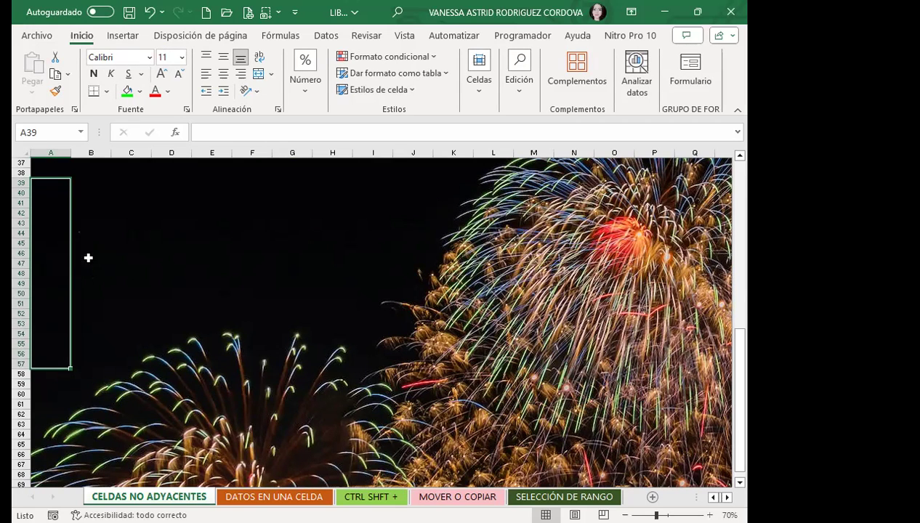
{"action": "left_click_drag", "start_coordinate": [131, 186], "coordinate": [132, 361]}
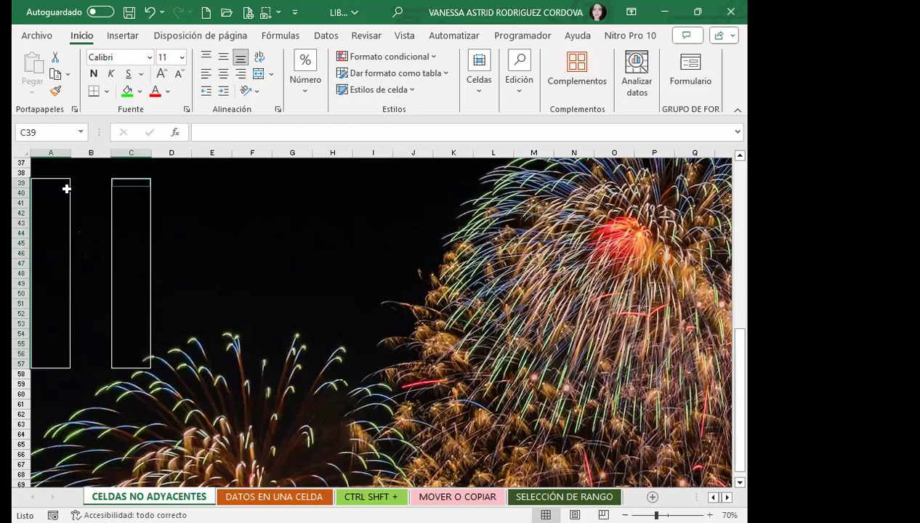
{"action": "left_click", "coordinate": [91, 183], "text": "ctrl"}
{"action": "left_click", "coordinate": [97, 269], "text": "ctrl"}
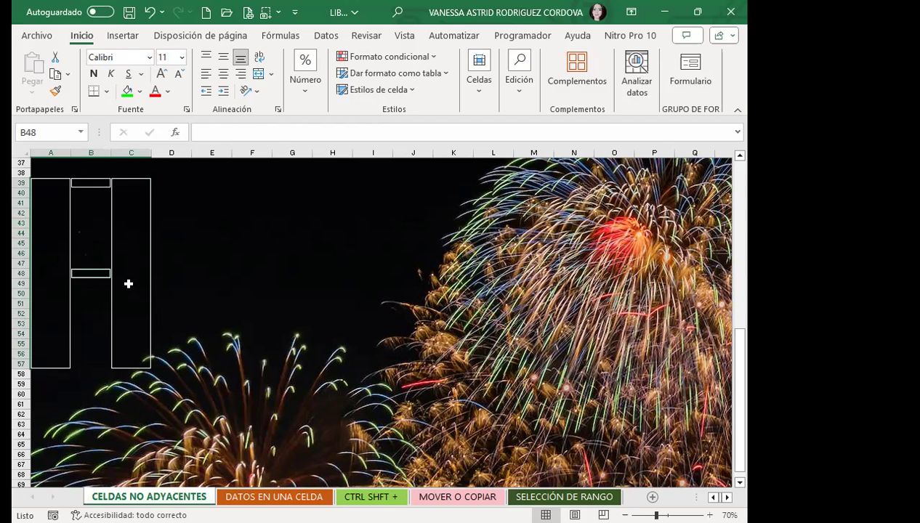
Step: Browse the Insert, Page Layout, Formulas, Data and Review tabs, ending back on Inicio
{"action": "left_click", "coordinate": [120, 40]}
{"action": "left_click", "coordinate": [200, 35]}
{"action": "left_click", "coordinate": [280, 36]}
{"action": "left_click", "coordinate": [327, 36]}
{"action": "left_click", "coordinate": [366, 36]}
{"action": "left_click", "coordinate": [117, 37]}
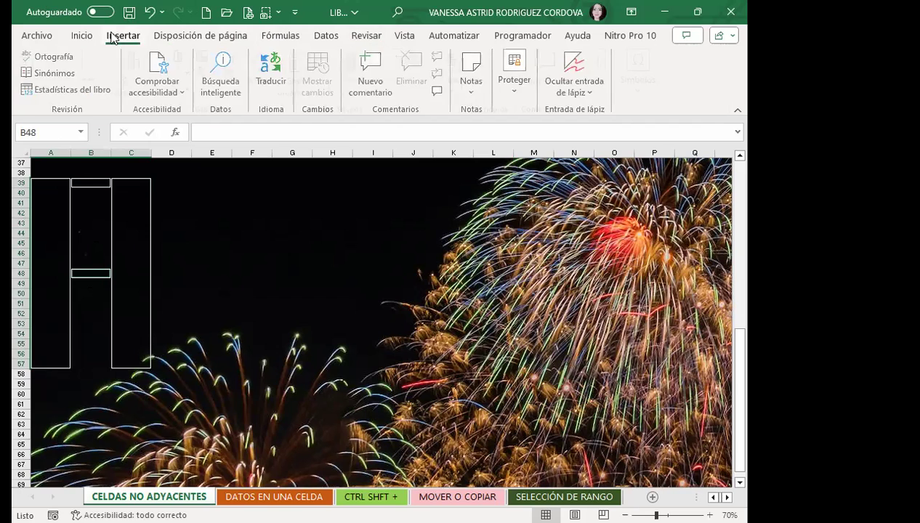
{"action": "left_click", "coordinate": [80, 36]}
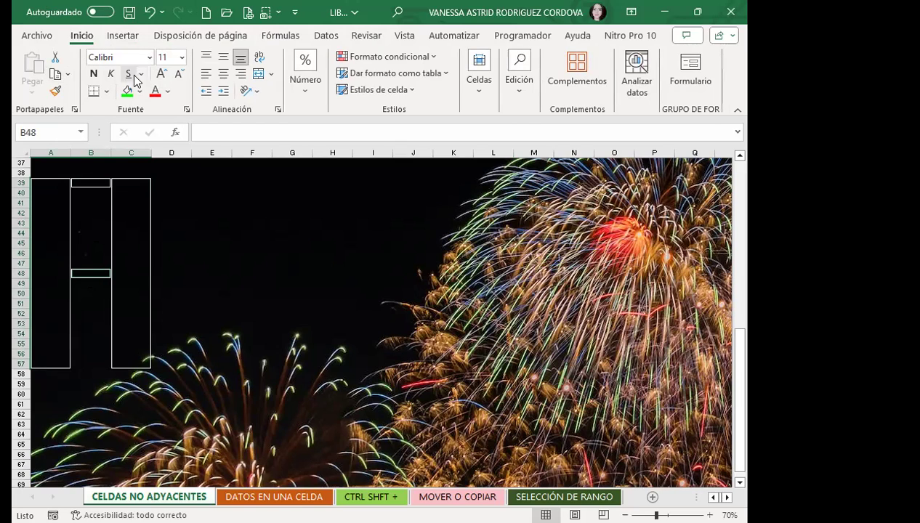
Step: Fill the H cells in A39:C57 yellow, then pale green, then bright green, and finally dark green
{"action": "left_click", "coordinate": [141, 92]}
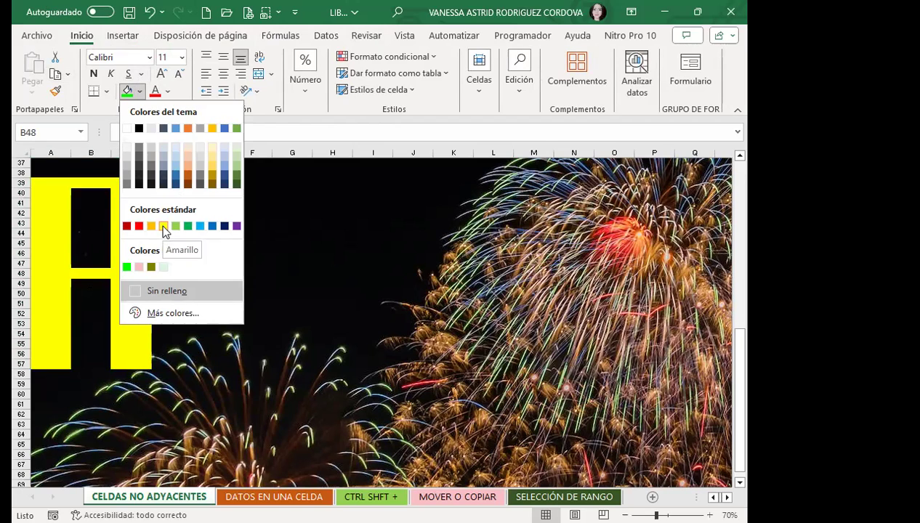
{"action": "left_click", "coordinate": [163, 226]}
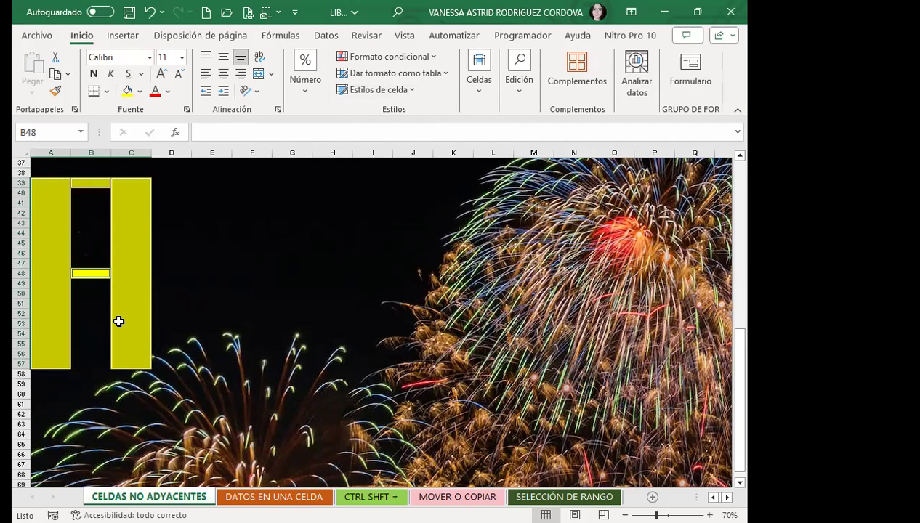
{"action": "left_click", "coordinate": [142, 92]}
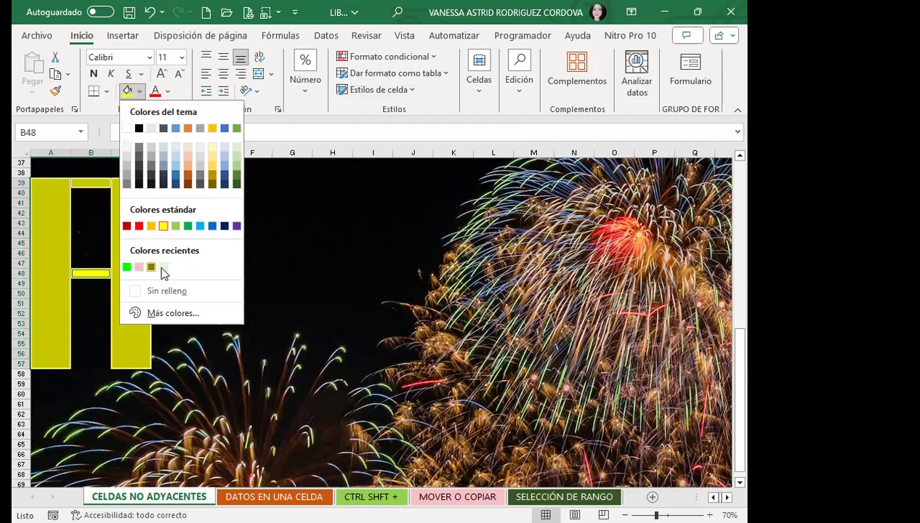
{"action": "left_click", "coordinate": [166, 268]}
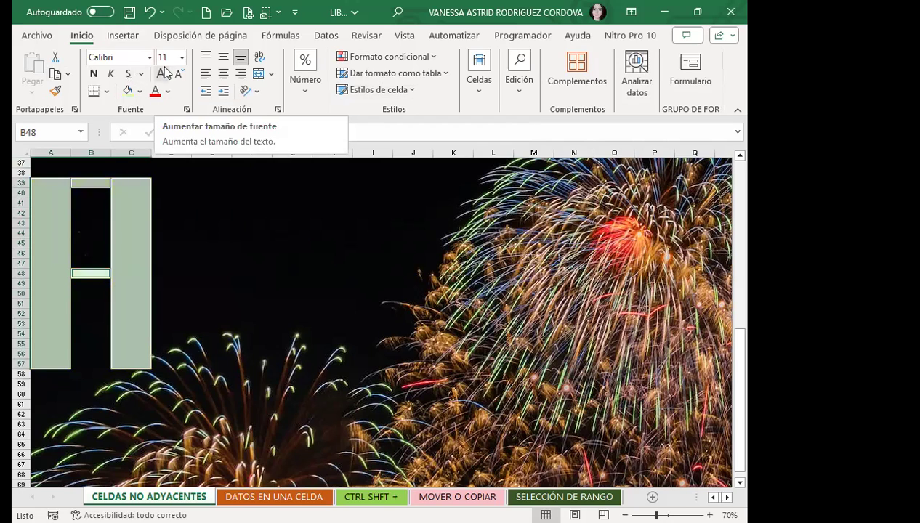
{"action": "left_click", "coordinate": [141, 92]}
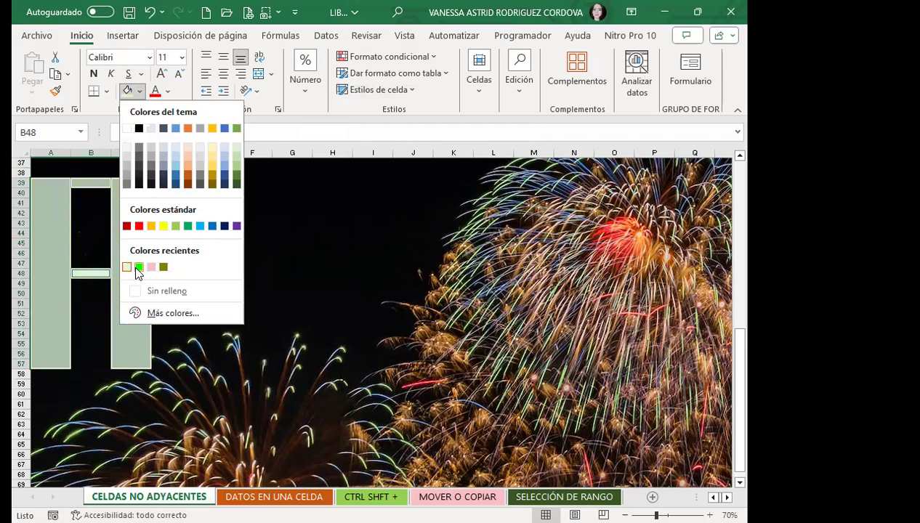
{"action": "left_click", "coordinate": [137, 267]}
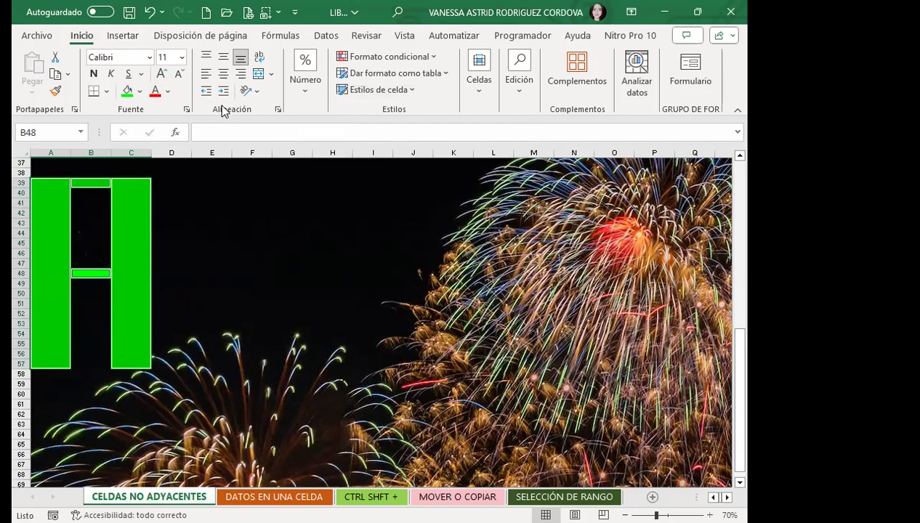
{"action": "left_click", "coordinate": [141, 93]}
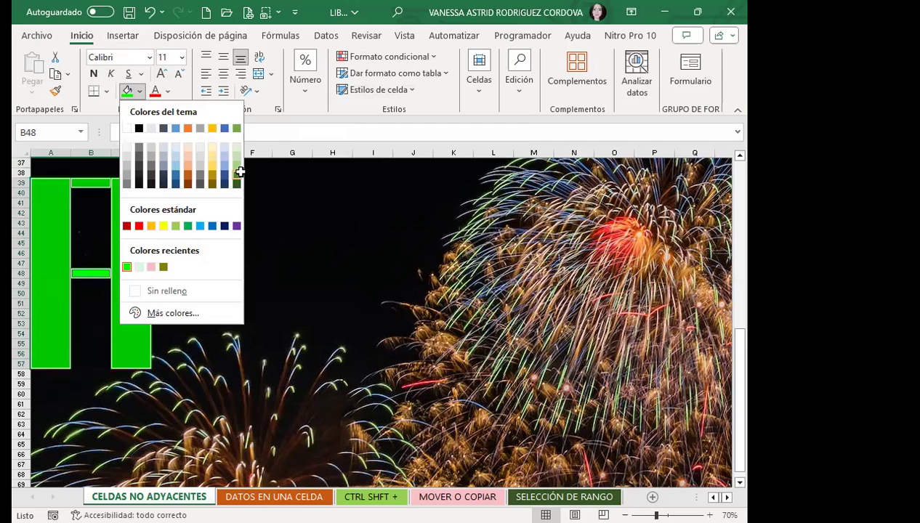
{"action": "left_click", "coordinate": [238, 173]}
{"action": "left_click", "coordinate": [140, 95]}
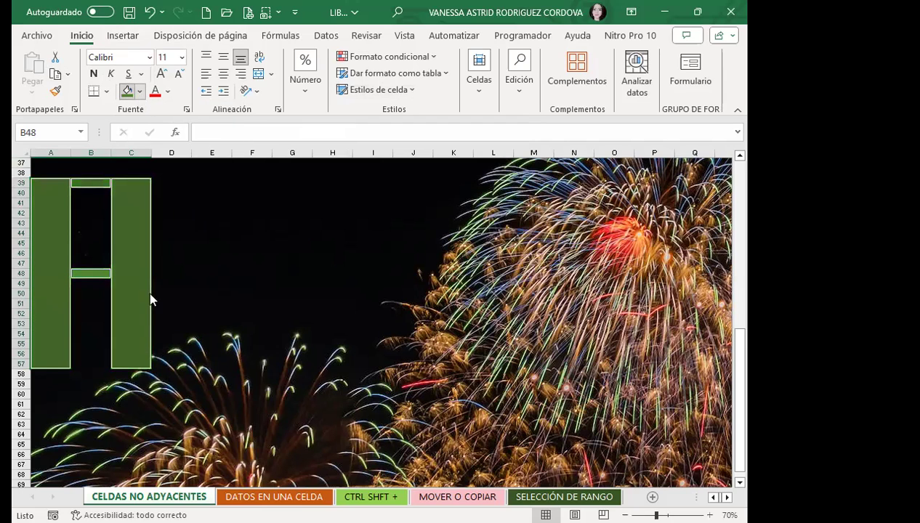
Step: Recolour the letter block pink using the standard palette in the Colores dialog
{"action": "left_click", "coordinate": [162, 313]}
{"action": "left_click", "coordinate": [186, 147]}
{"action": "left_click", "coordinate": [258, 255]}
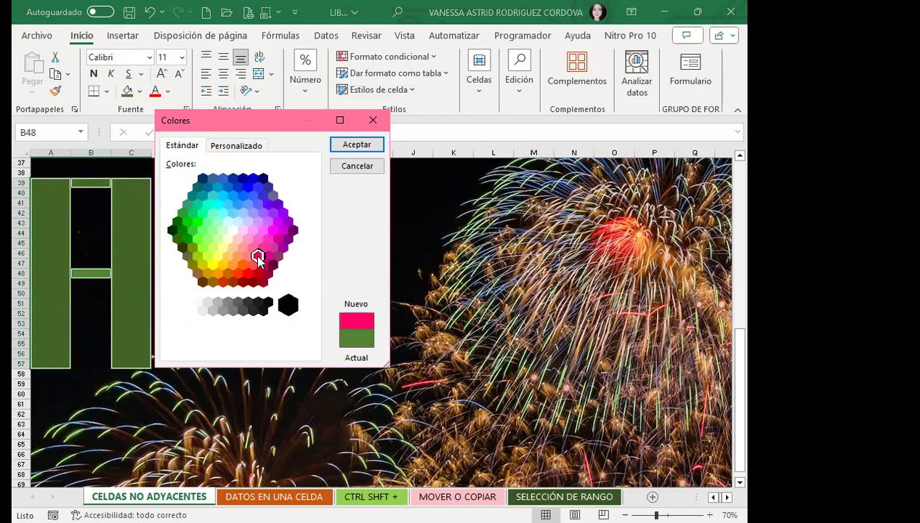
{"action": "left_click", "coordinate": [349, 146]}
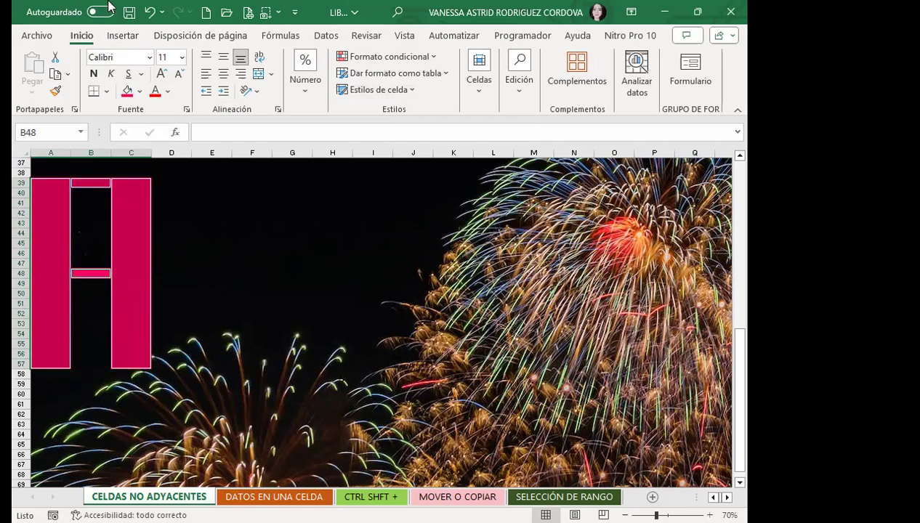
{"action": "left_click", "coordinate": [173, 254]}
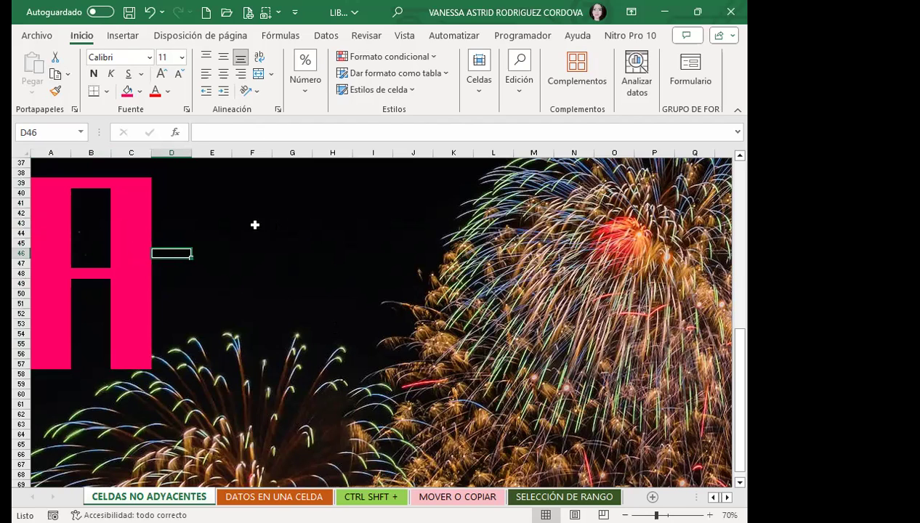
Step: Select the scattered cells F41, F46:G46, H49:H50, J39:J41, I44:J44 and G38:H38 together
{"action": "left_click", "coordinate": [252, 203], "text": "ctrl"}
{"action": "left_click_drag", "start_coordinate": [251, 253], "coordinate": [340, 254]}
{"action": "left_click_drag", "start_coordinate": [342, 285], "coordinate": [342, 294]}
{"action": "mouse_move", "coordinate": [411, 183]}
{"action": "left_mouse_down"}
{"action": "mouse_move", "coordinate": [410, 204]}
{"action": "mouse_move", "coordinate": [371, 233]}
{"action": "left_mouse_up"}
{"action": "left_click_drag", "start_coordinate": [332, 173], "coordinate": [291, 173]}
Step: Add F50:F51, H53 and I47:I48 to the scattered selection
{"action": "left_click_drag", "start_coordinate": [252, 293], "coordinate": [253, 303]}
{"action": "left_click", "coordinate": [332, 323], "text": "ctrl"}
{"action": "left_click_drag", "start_coordinate": [372, 263], "coordinate": [373, 274]}
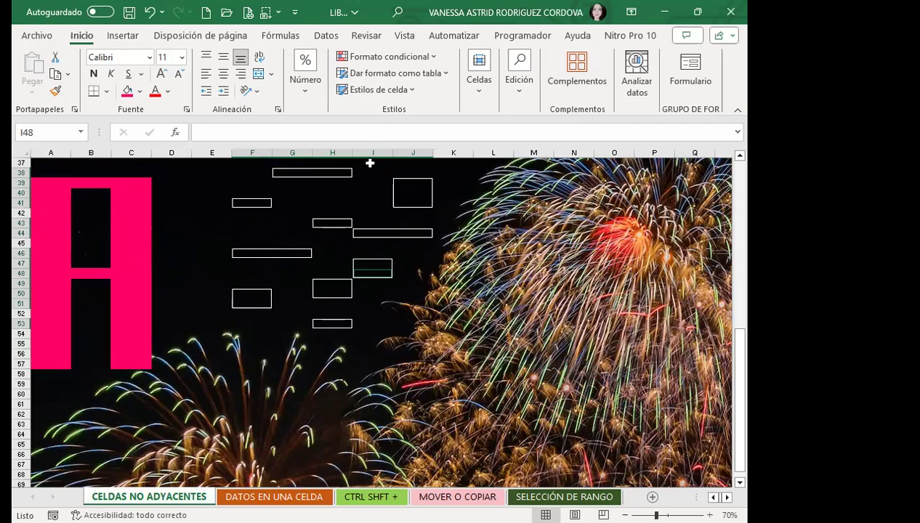
Step: Fill the selected cells pink, dark orange and blue-grey, finally settling on bright green
{"action": "left_click", "coordinate": [129, 91]}
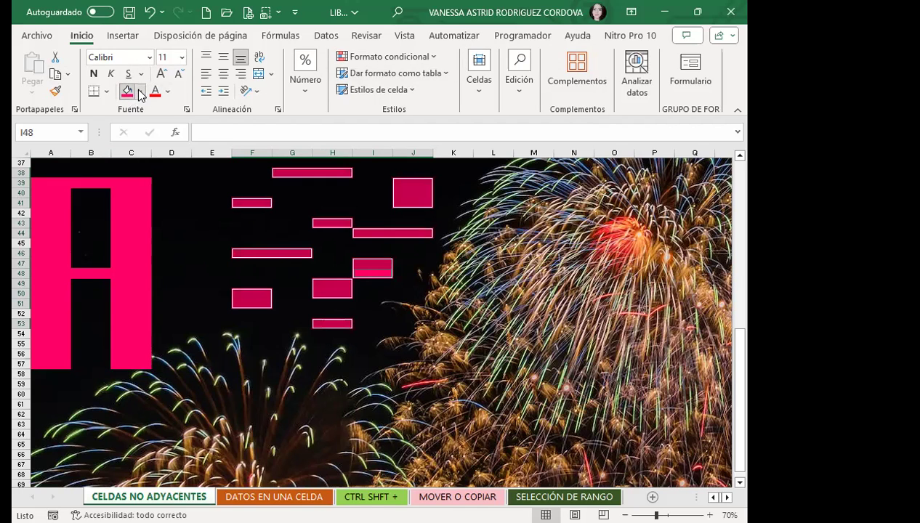
{"action": "left_click", "coordinate": [141, 92]}
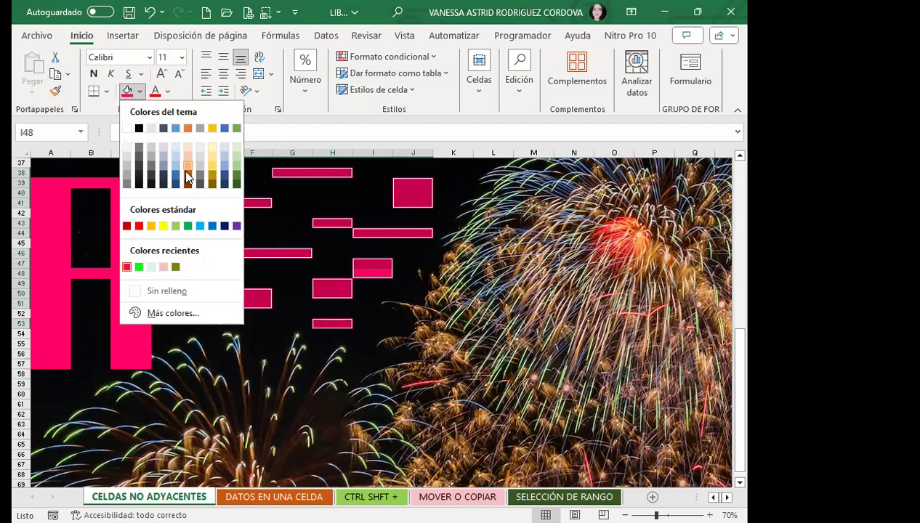
{"action": "left_click", "coordinate": [190, 175]}
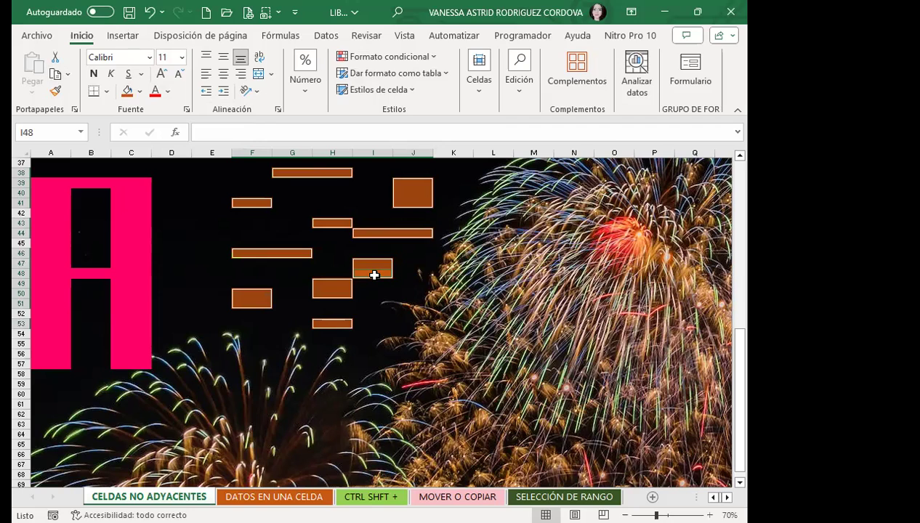
{"action": "left_click", "coordinate": [141, 93]}
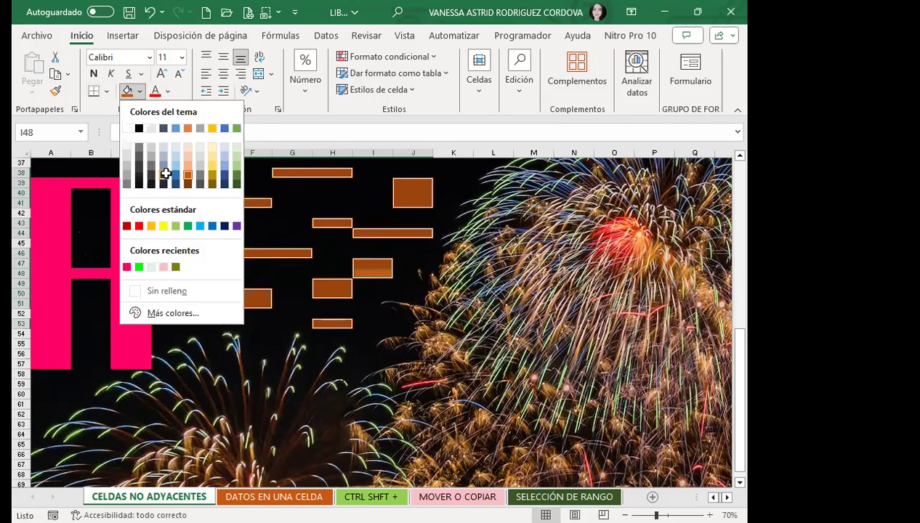
{"action": "left_click", "coordinate": [166, 173]}
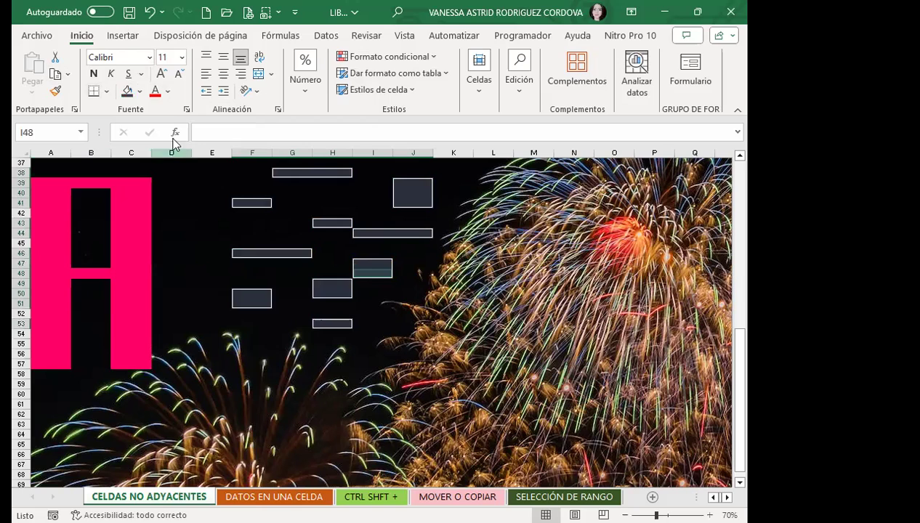
{"action": "left_click", "coordinate": [141, 93]}
{"action": "left_click", "coordinate": [136, 267]}
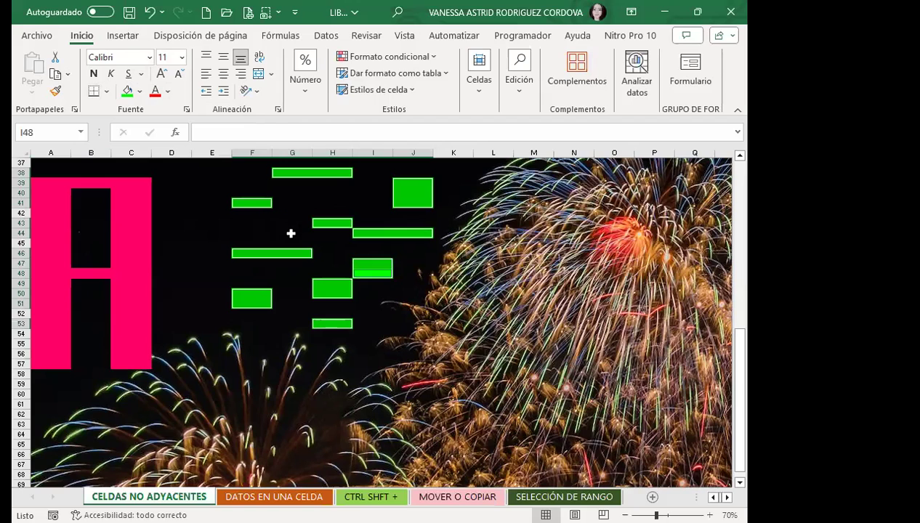
{"action": "left_click", "coordinate": [291, 234]}
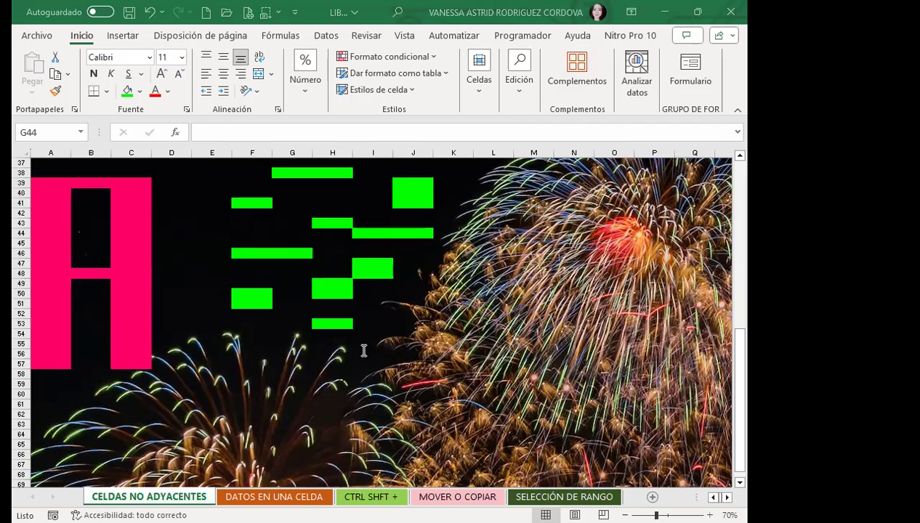
Step: Scroll through the coloured letters, then go to the DATOS EN UNA CELDA sheet and select H8
{"action": "scroll", "coordinate": [530, 341], "scroll_direction": "down", "scroll_amount": 4}
{"action": "scroll", "coordinate": [286, 341], "scroll_direction": "up", "scroll_amount": 2}
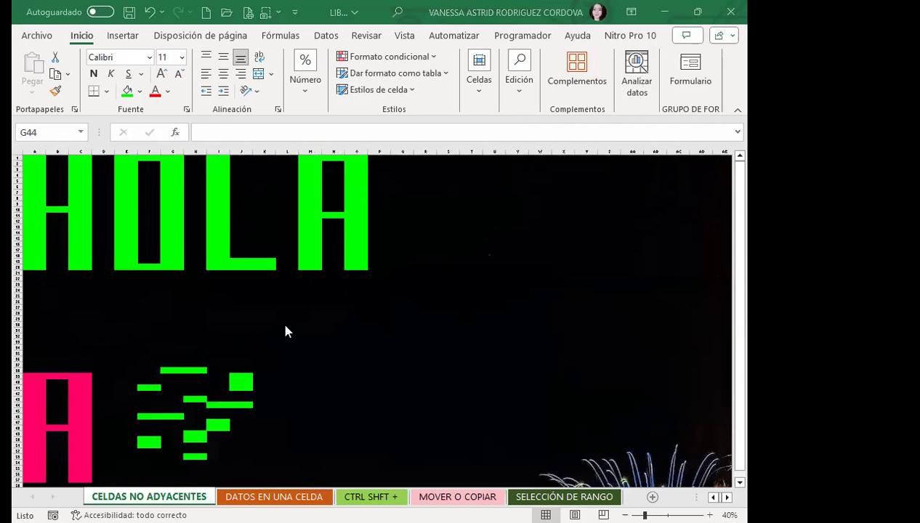
{"action": "scroll", "coordinate": [428, 346], "scroll_direction": "down", "scroll_amount": 3}
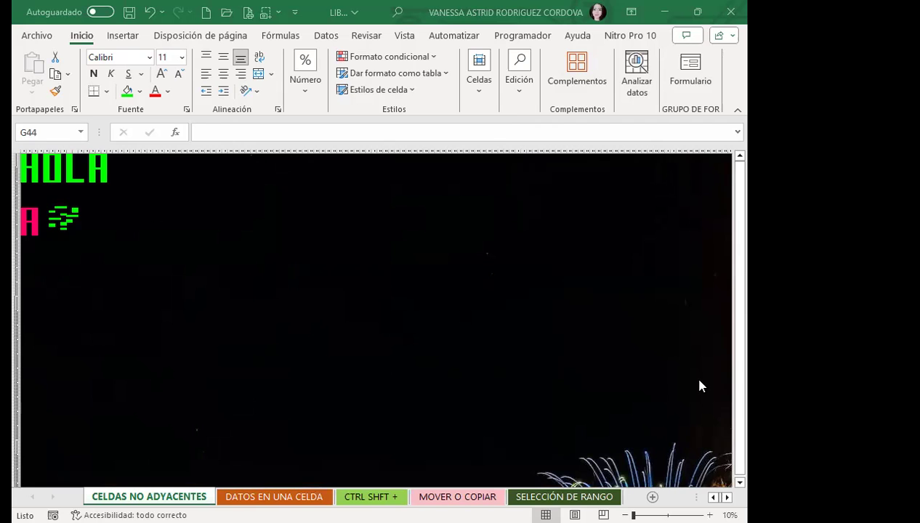
{"action": "scroll", "coordinate": [84, 326], "scroll_direction": "up", "scroll_amount": 2}
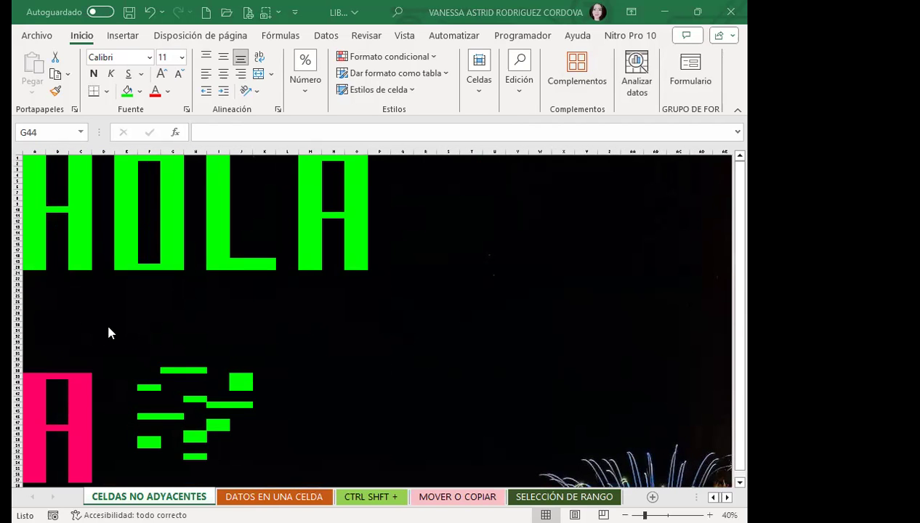
{"action": "scroll", "coordinate": [595, 390], "scroll_direction": "down", "scroll_amount": 2}
{"action": "scroll", "coordinate": [598, 389], "scroll_direction": "down", "scroll_amount": 4}
{"action": "scroll", "coordinate": [597, 401], "scroll_direction": "down", "scroll_amount": 10}
{"action": "scroll", "coordinate": [597, 398], "scroll_direction": "up", "scroll_amount": 2}
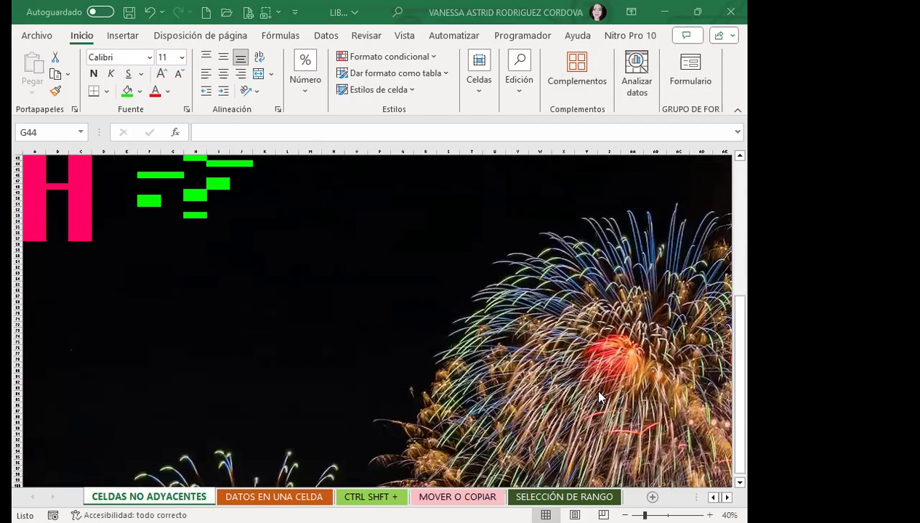
{"action": "scroll", "coordinate": [598, 396], "scroll_direction": "down", "scroll_amount": 3}
{"action": "scroll", "coordinate": [581, 374], "scroll_direction": "up", "scroll_amount": 8}
{"action": "scroll", "coordinate": [509, 349], "scroll_direction": "up", "scroll_amount": 9}
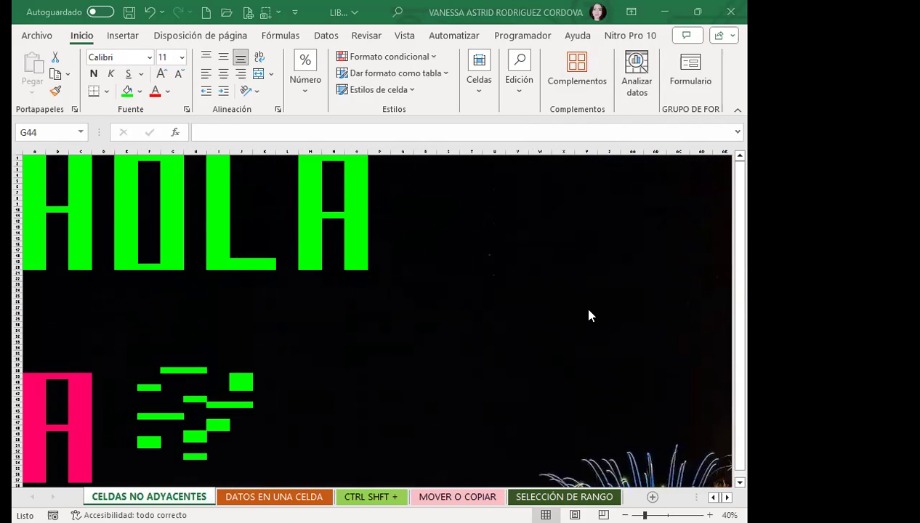
{"action": "scroll", "coordinate": [585, 314], "scroll_direction": "down", "scroll_amount": 5}
{"action": "scroll", "coordinate": [585, 314], "scroll_direction": "down", "scroll_amount": 9}
{"action": "scroll", "coordinate": [655, 349], "scroll_direction": "down", "scroll_amount": 6}
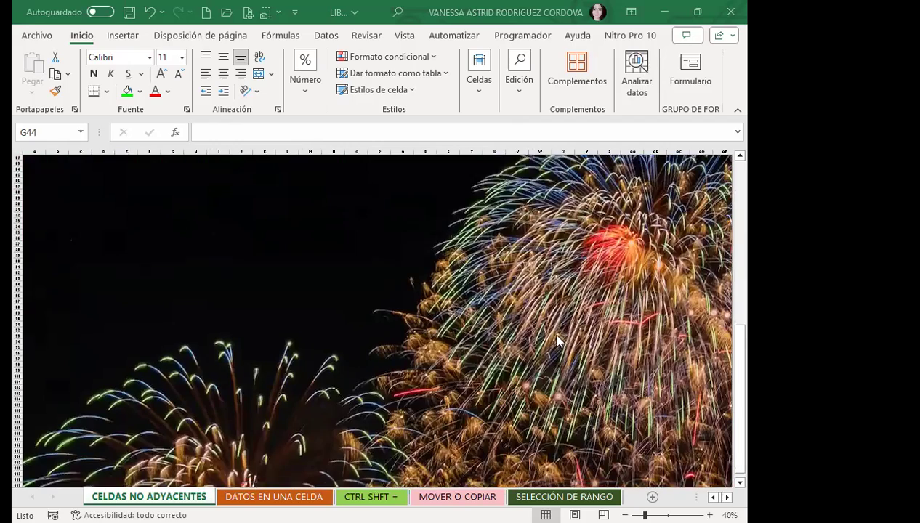
{"action": "scroll", "coordinate": [293, 333], "scroll_direction": "down", "scroll_amount": 8}
{"action": "scroll", "coordinate": [293, 333], "scroll_direction": "down", "scroll_amount": 3}
{"action": "scroll", "coordinate": [303, 314], "scroll_direction": "up", "scroll_amount": 8}
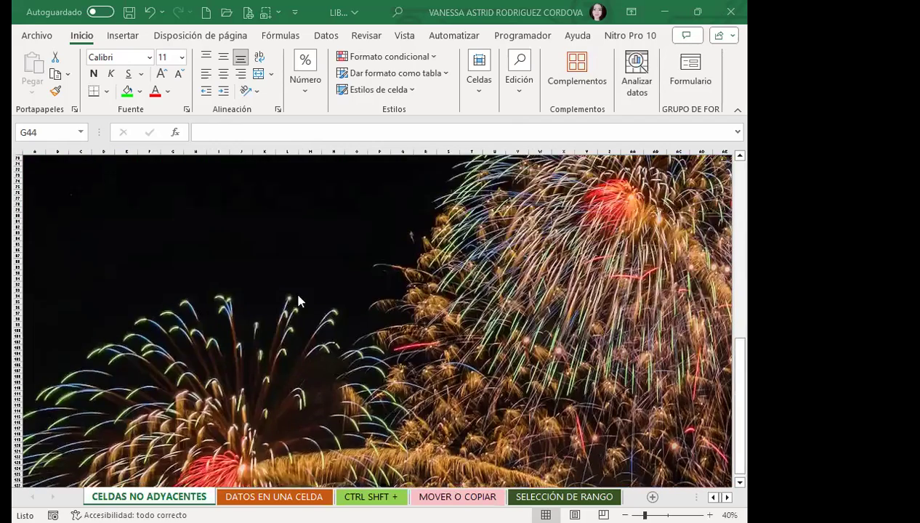
{"action": "scroll", "coordinate": [298, 303], "scroll_direction": "up", "scroll_amount": 8}
{"action": "scroll", "coordinate": [420, 328], "scroll_direction": "up", "scroll_amount": 7}
{"action": "scroll", "coordinate": [312, 328], "scroll_direction": "up", "scroll_amount": 7}
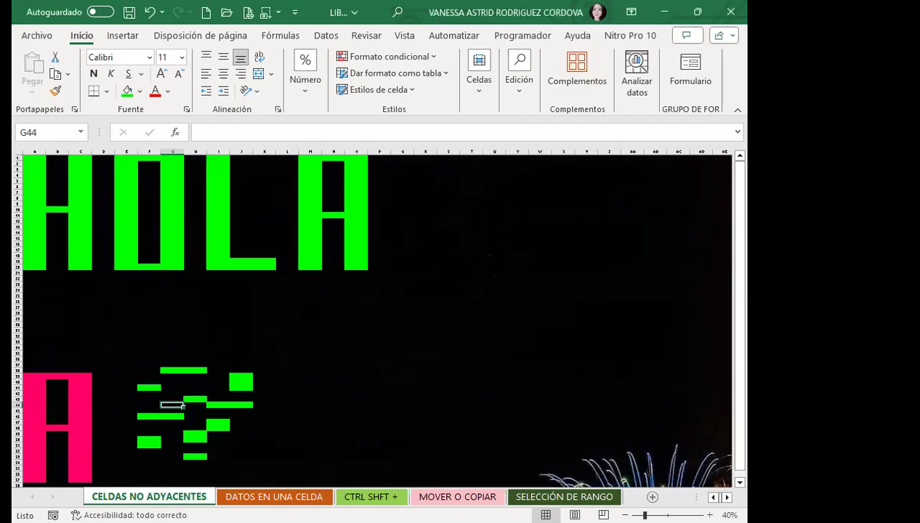
{"action": "left_click", "coordinate": [274, 497]}
{"action": "left_click", "coordinate": [322, 311]}
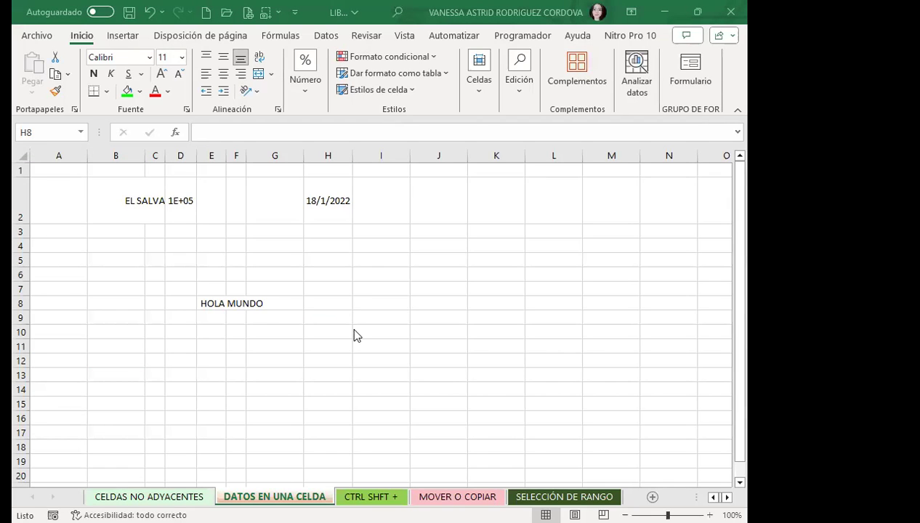
Step: Open the Imágenes en línea search, after twice opening and closing the Este dispositivo picker
{"action": "left_click", "coordinate": [185, 38]}
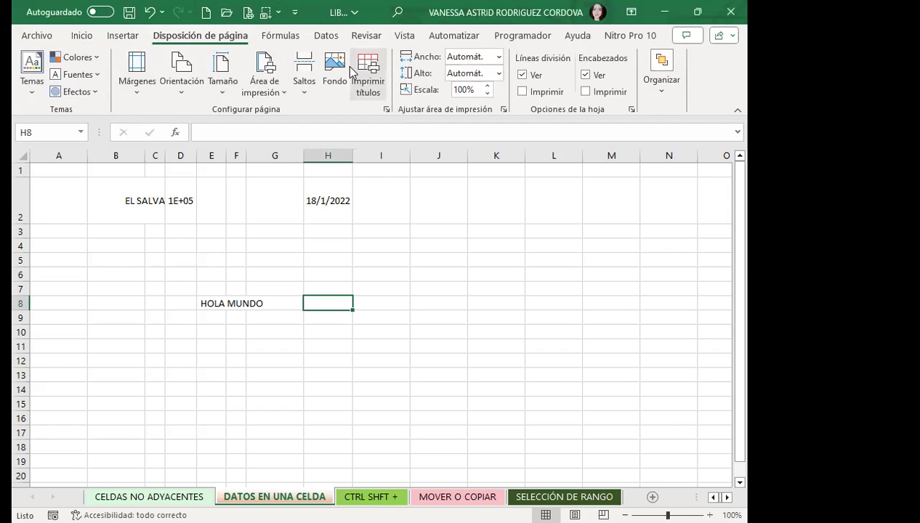
{"action": "left_click", "coordinate": [113, 35]}
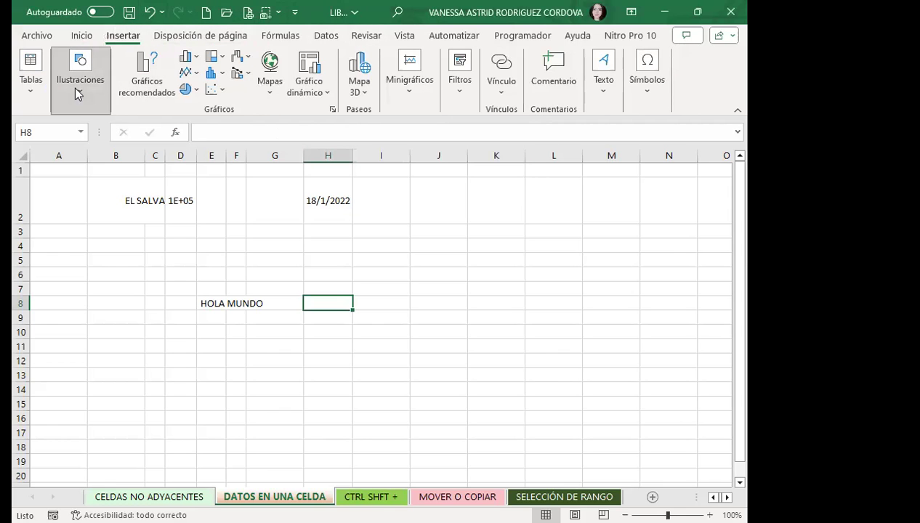
{"action": "left_click", "coordinate": [74, 89]}
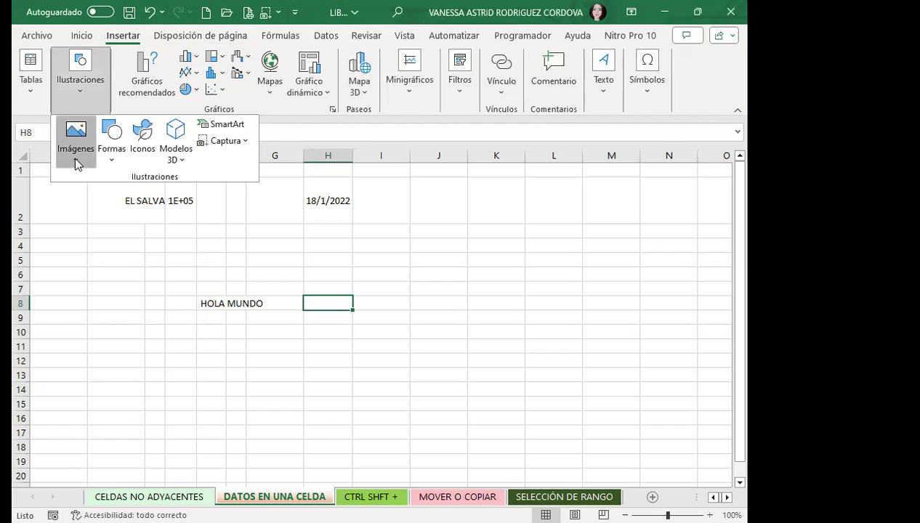
{"action": "left_click", "coordinate": [75, 157]}
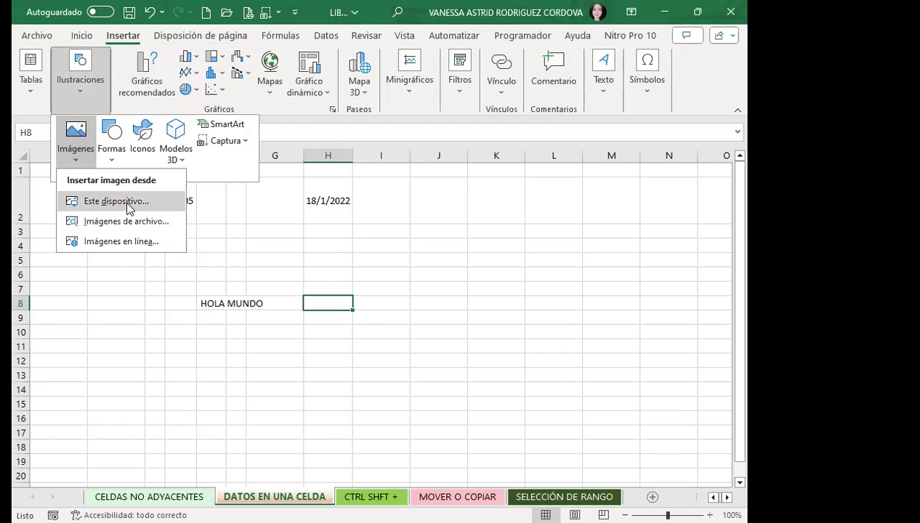
{"action": "left_click", "coordinate": [116, 200]}
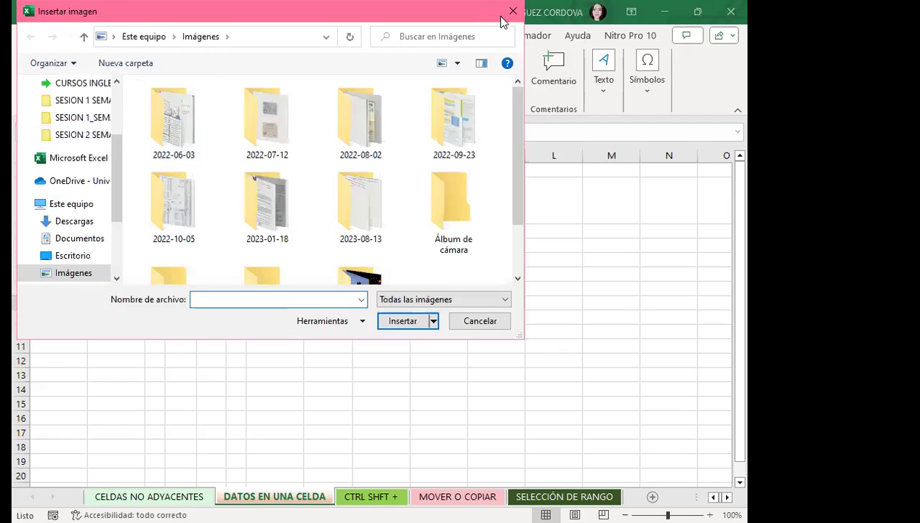
{"action": "key", "text": "Escape"}
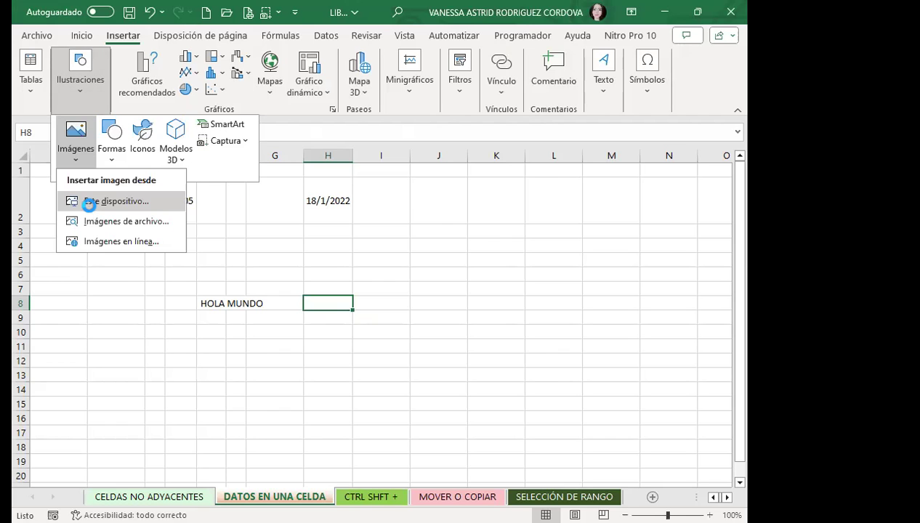
{"action": "left_click", "coordinate": [67, 201]}
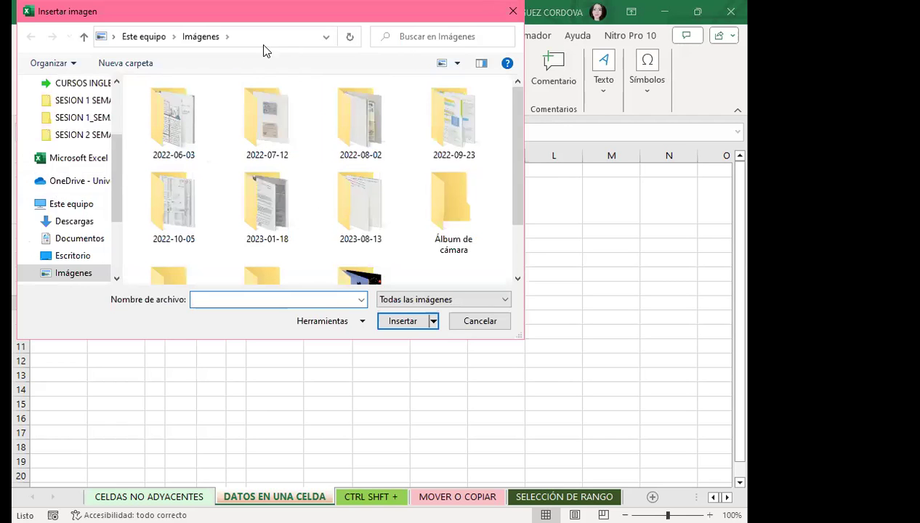
{"action": "left_click", "coordinate": [513, 12]}
{"action": "left_click", "coordinate": [71, 87]}
{"action": "left_click", "coordinate": [75, 160]}
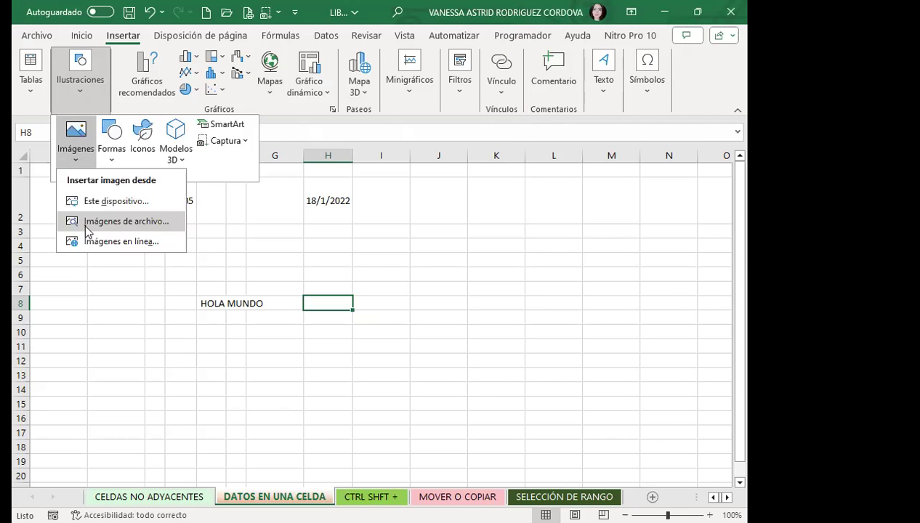
{"action": "left_click", "coordinate": [98, 243]}
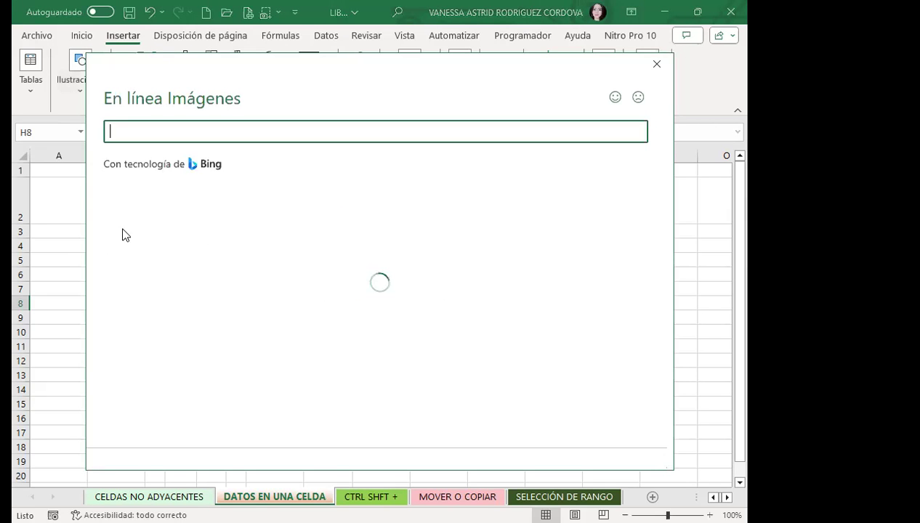
Step: Insert an online Manzana apple picture, shrink it over columns E–H, and duplicate it
{"action": "left_click", "coordinate": [358, 237]}
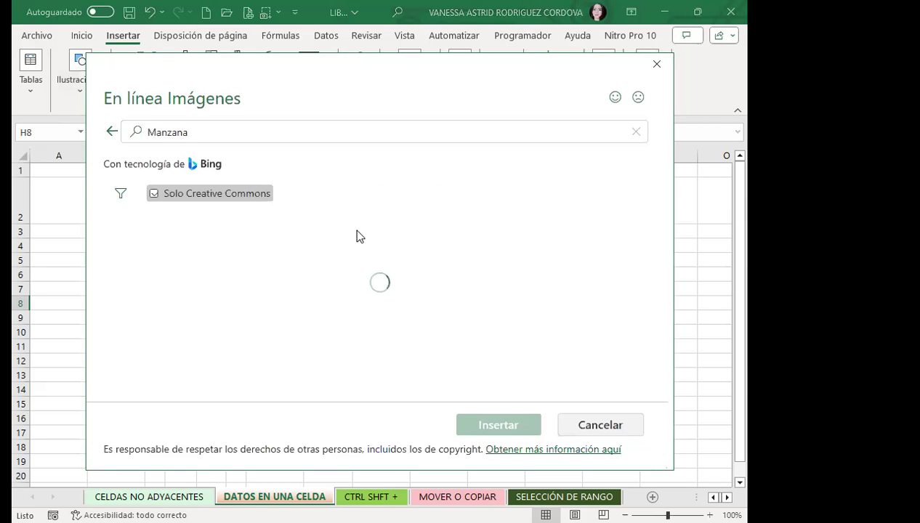
{"action": "left_click", "coordinate": [301, 274]}
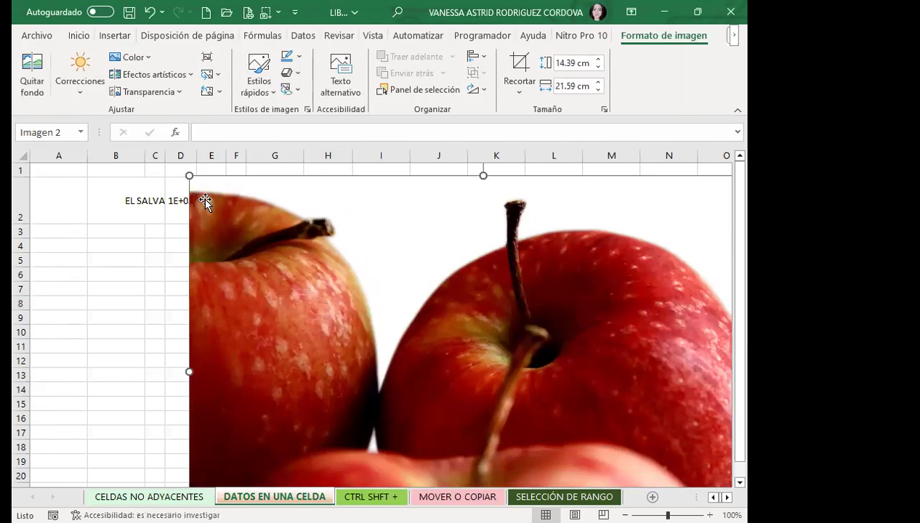
{"action": "left_click_drag", "start_coordinate": [189, 175], "coordinate": [462, 357]}
{"action": "mouse_move", "coordinate": [567, 395]}
{"action": "left_mouse_down"}
{"action": "mouse_move", "coordinate": [366, 285]}
{"action": "mouse_move", "coordinate": [318, 216]}
{"action": "left_mouse_up"}
{"action": "mouse_move", "coordinate": [224, 194]}
{"action": "left_mouse_down"}
{"action": "mouse_move", "coordinate": [419, 309]}
{"action": "mouse_move", "coordinate": [411, 319]}
{"action": "left_mouse_up"}
{"action": "left_click_drag", "start_coordinate": [469, 398], "coordinate": [282, 320]}
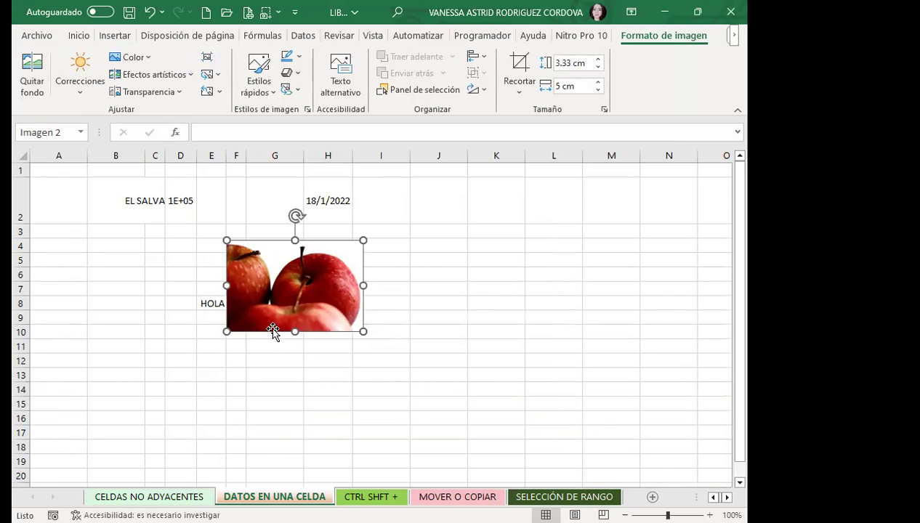
{"action": "mouse_move", "coordinate": [274, 333]}
{"action": "left_mouse_down", "text": "ctrl"}
{"action": "mouse_move", "coordinate": [525, 312]}
{"action": "mouse_move", "coordinate": [417, 375]}
{"action": "left_mouse_up", "text": "ctrl"}
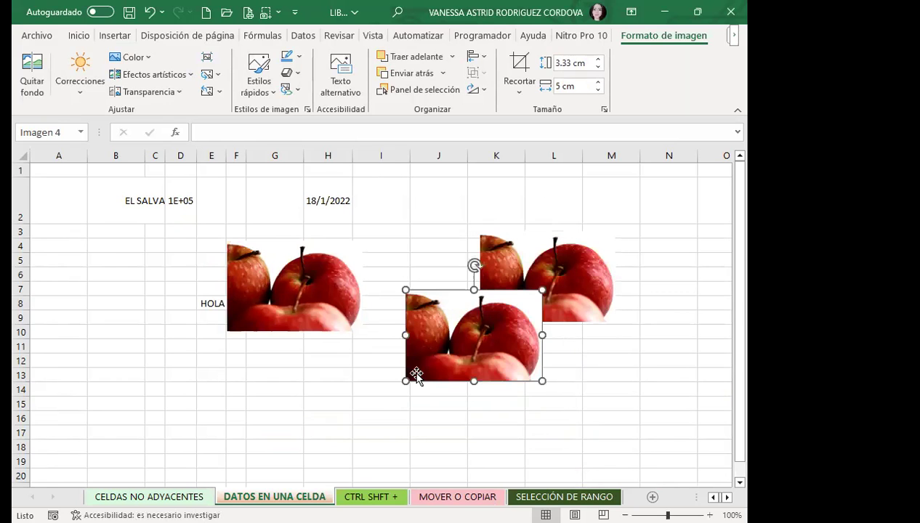
{"action": "mouse_move", "coordinate": [286, 312]}
{"action": "left_mouse_down"}
{"action": "mouse_move", "coordinate": [300, 339]}
{"action": "mouse_move", "coordinate": [261, 291]}
{"action": "left_mouse_up"}
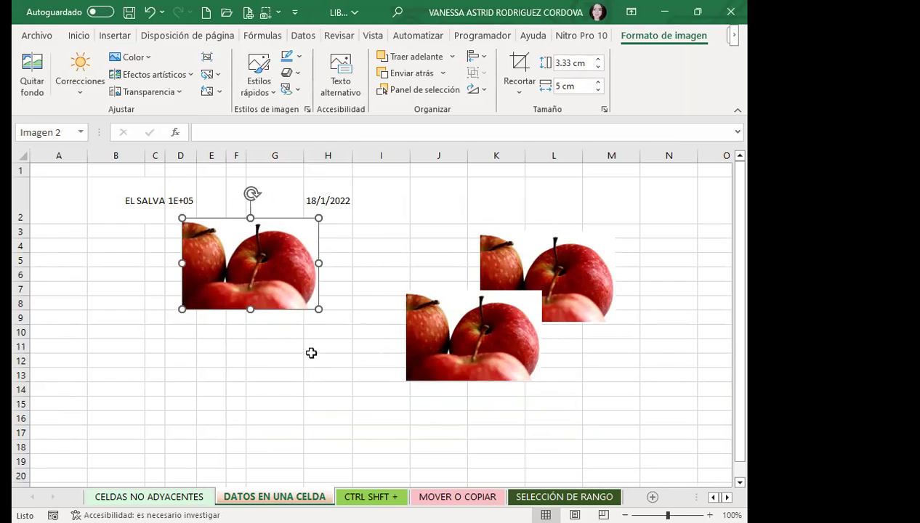
Step: Delete every apple picture copy and return to cell I8
{"action": "left_click", "coordinate": [184, 36]}
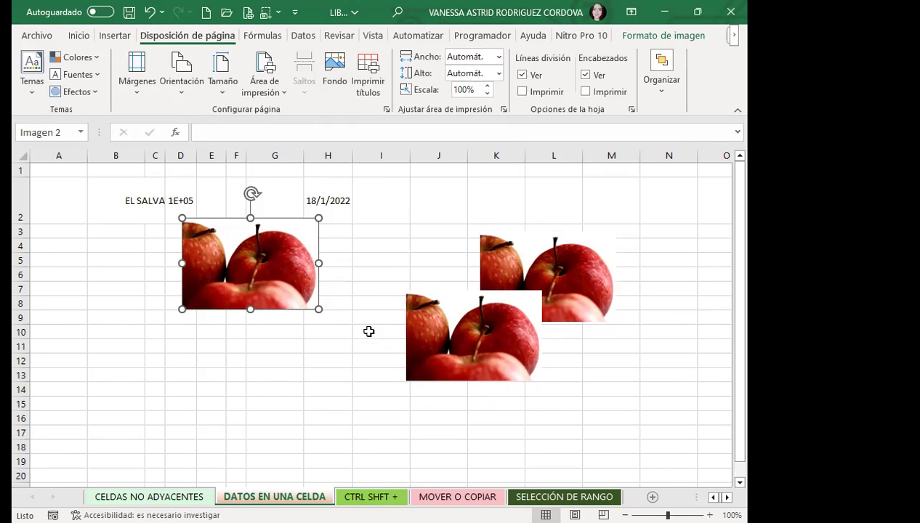
{"action": "key", "text": "Delete"}
{"action": "left_click", "coordinate": [450, 347]}
{"action": "key", "text": "Delete"}
{"action": "left_click", "coordinate": [552, 293]}
{"action": "key", "text": "Delete"}
{"action": "left_click", "coordinate": [382, 301]}
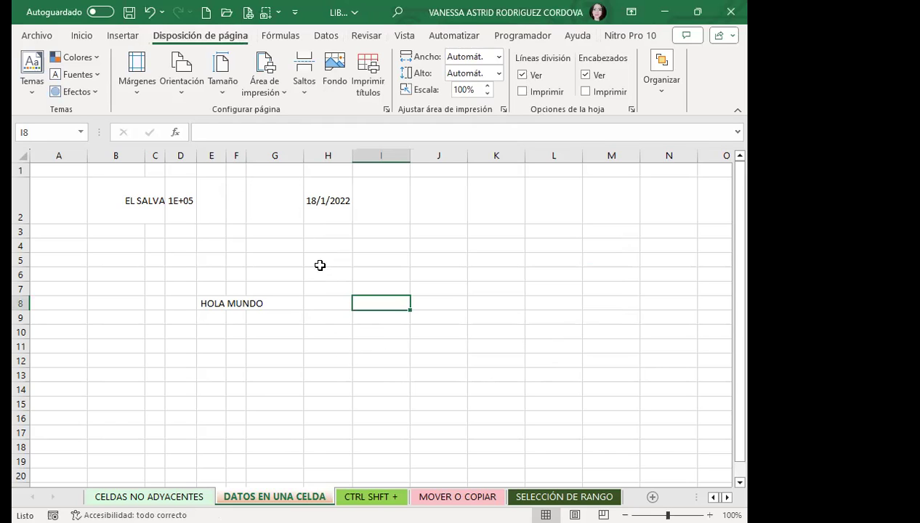
Step: Select H6 and drag column H narrower so 18/1/2022 displays as ######
{"action": "left_click", "coordinate": [331, 276]}
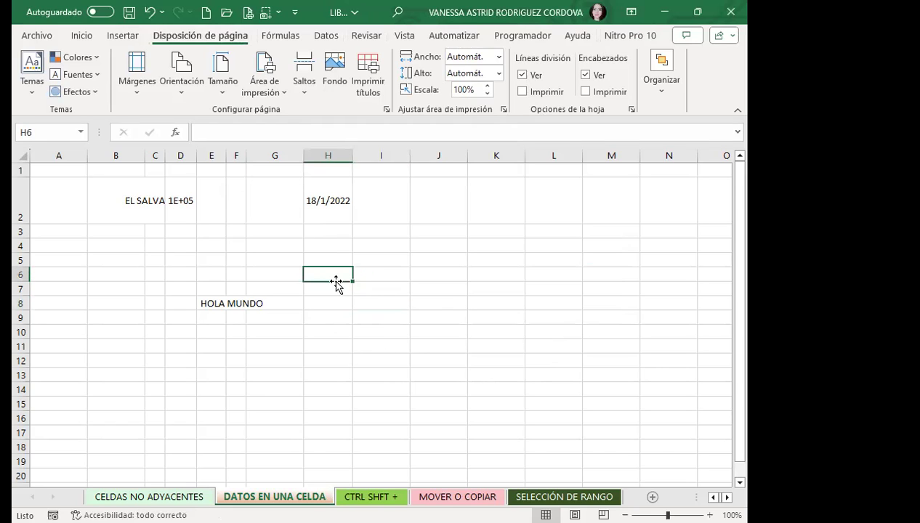
{"action": "left_click", "coordinate": [82, 36]}
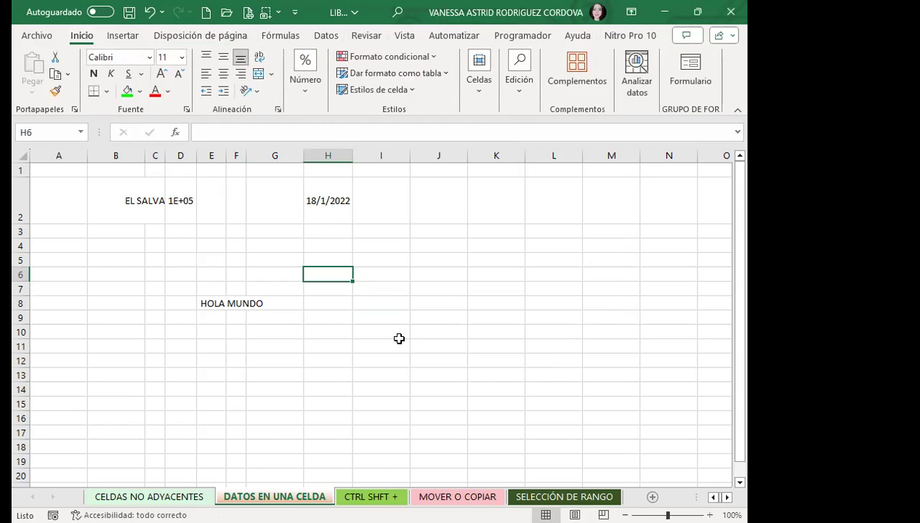
{"action": "left_click_drag", "start_coordinate": [352, 155], "coordinate": [339, 155]}
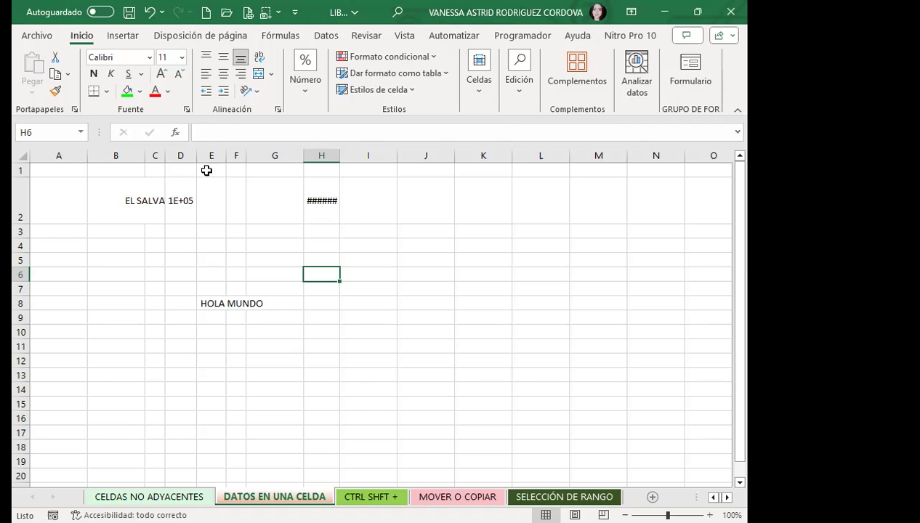
{"action": "left_click", "coordinate": [312, 218]}
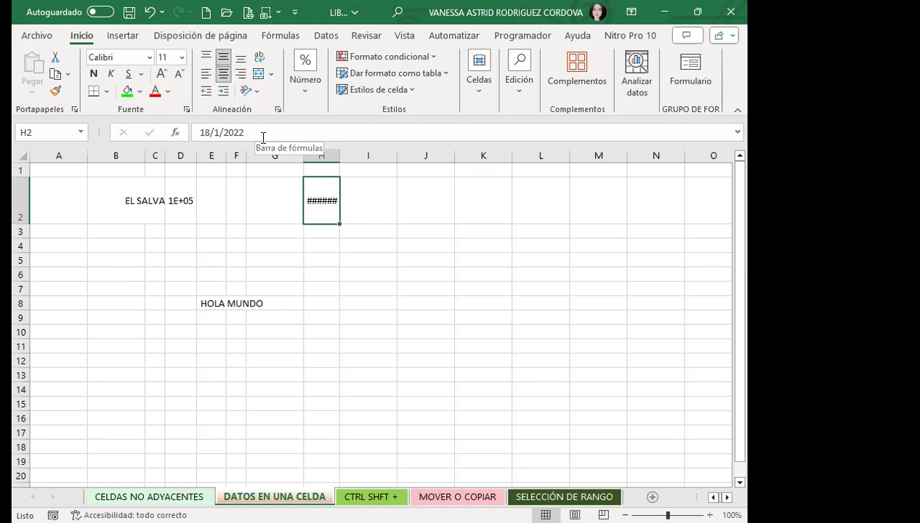
{"action": "left_click", "coordinate": [419, 201]}
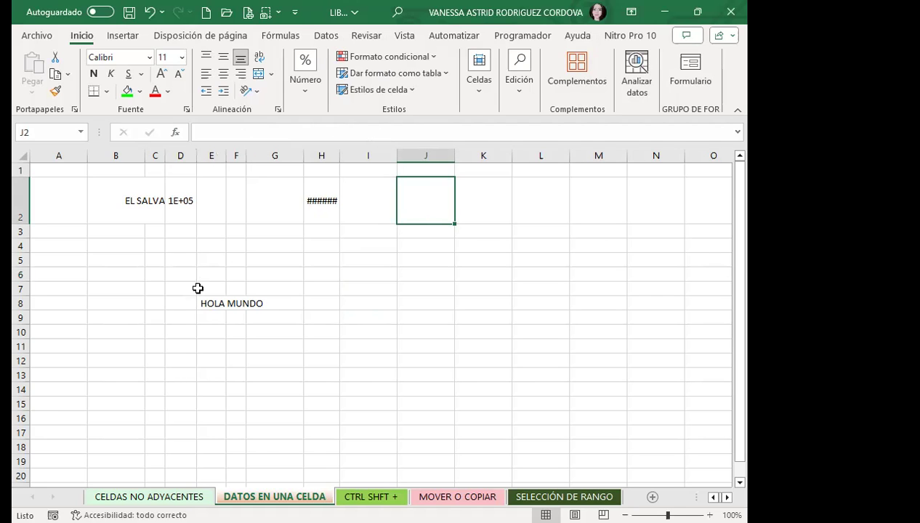
{"action": "left_click", "coordinate": [221, 209]}
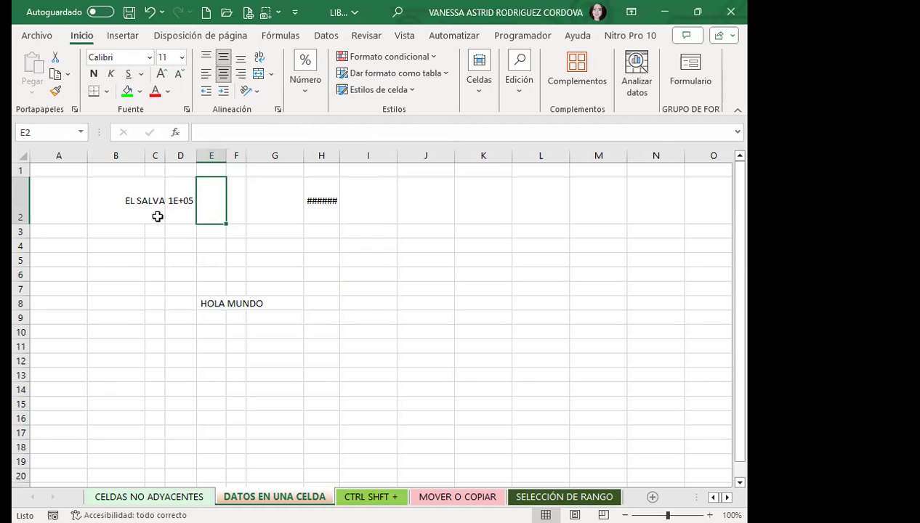
{"action": "left_click", "coordinate": [248, 222]}
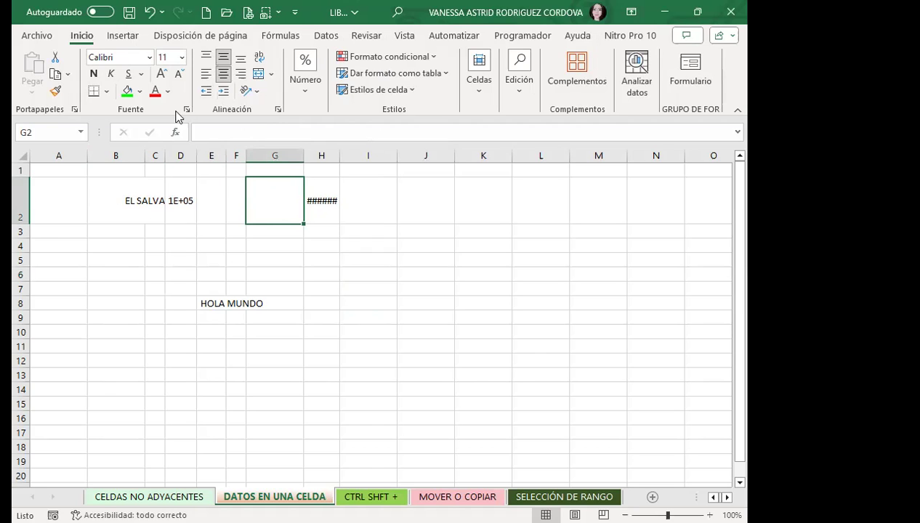
{"action": "left_click", "coordinate": [154, 210]}
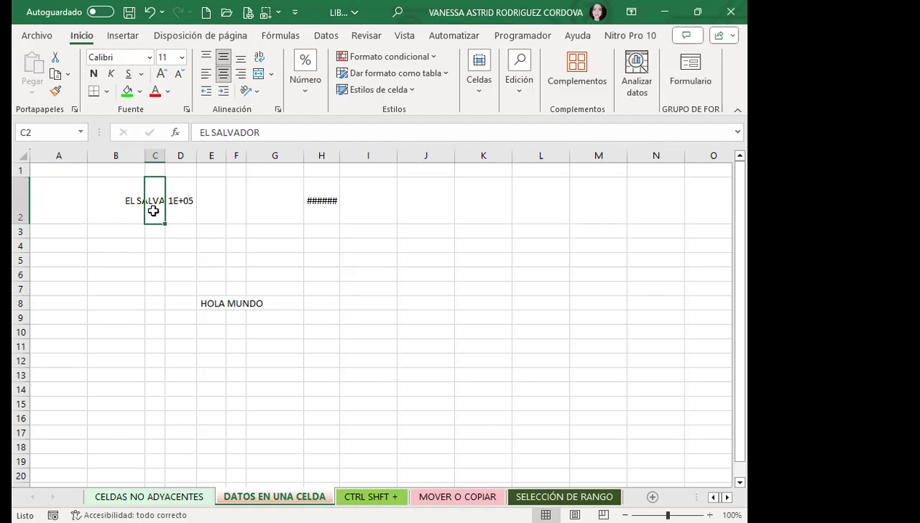
{"action": "left_click", "coordinate": [115, 262]}
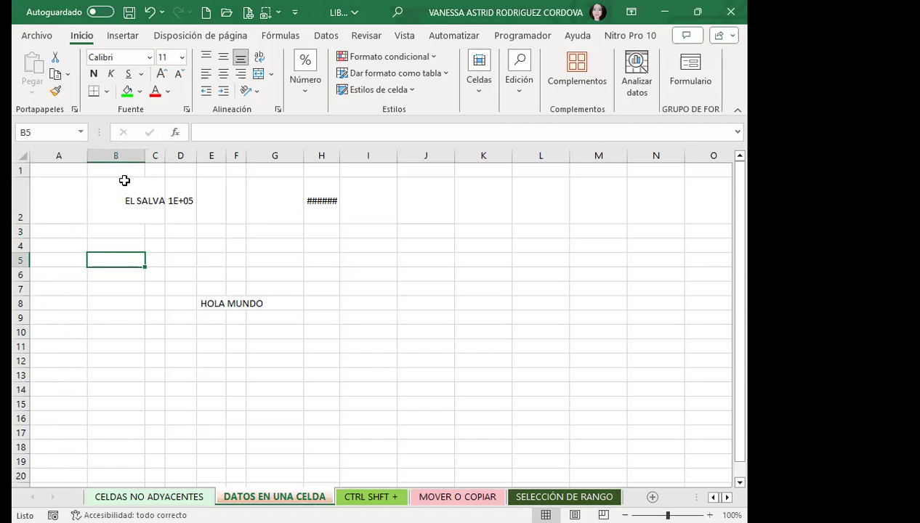
{"action": "left_click", "coordinate": [156, 213]}
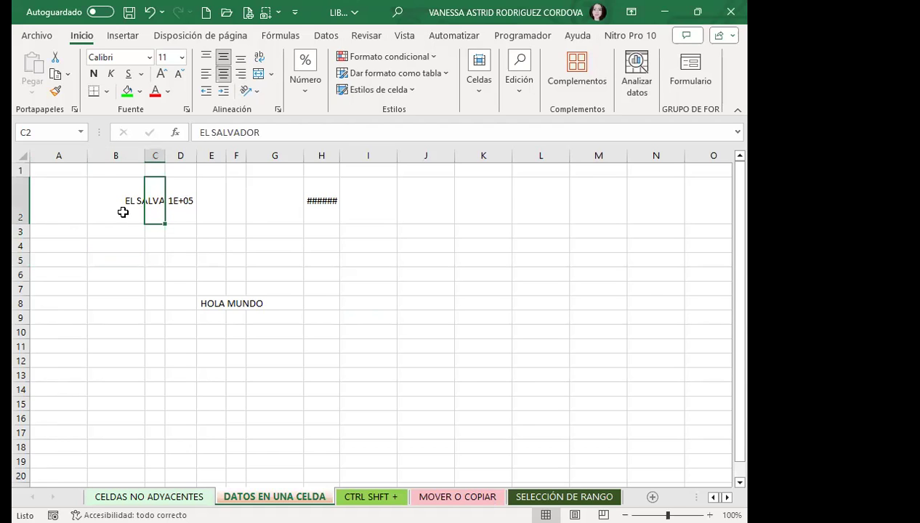
{"action": "left_click", "coordinate": [123, 213]}
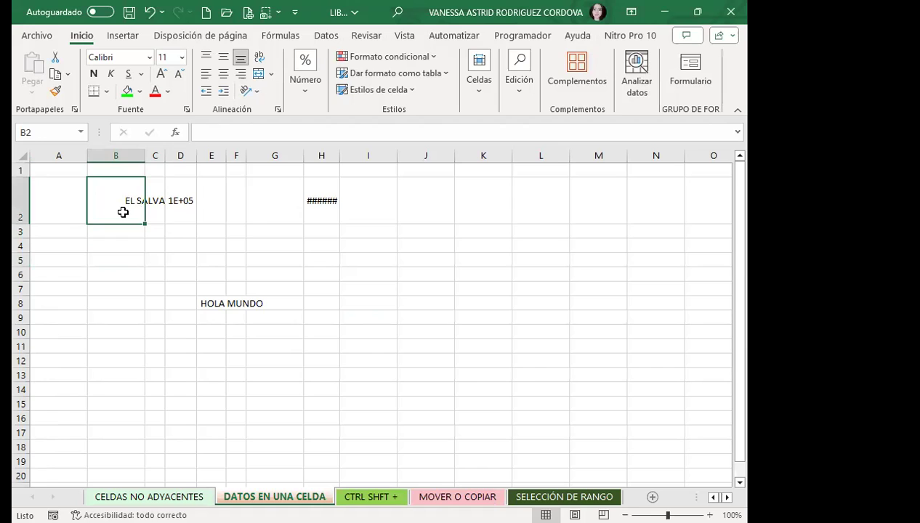
{"action": "left_click", "coordinate": [149, 210]}
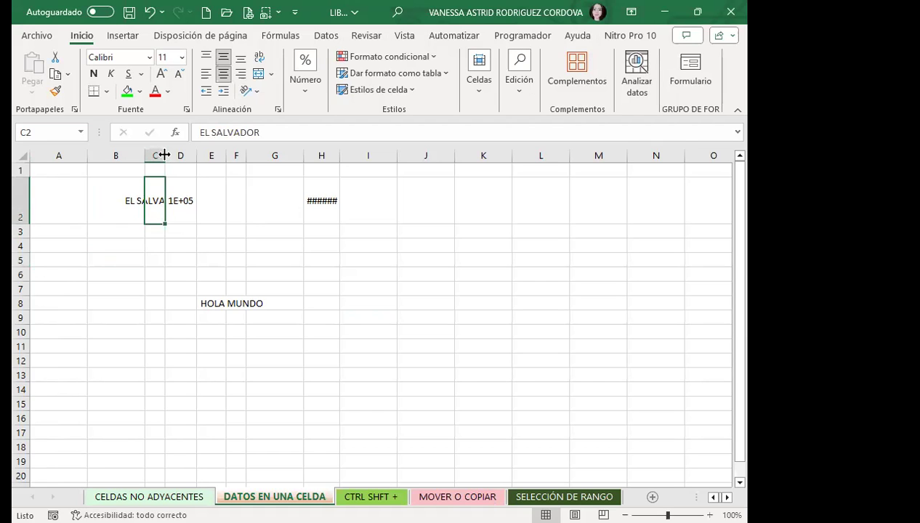
{"action": "double_click", "coordinate": [165, 155]}
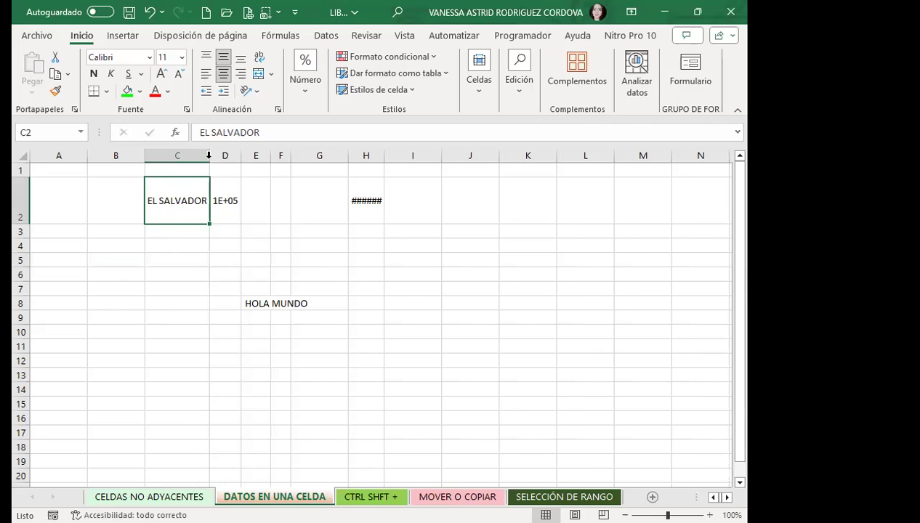
{"action": "key", "text": "ctrl+z"}
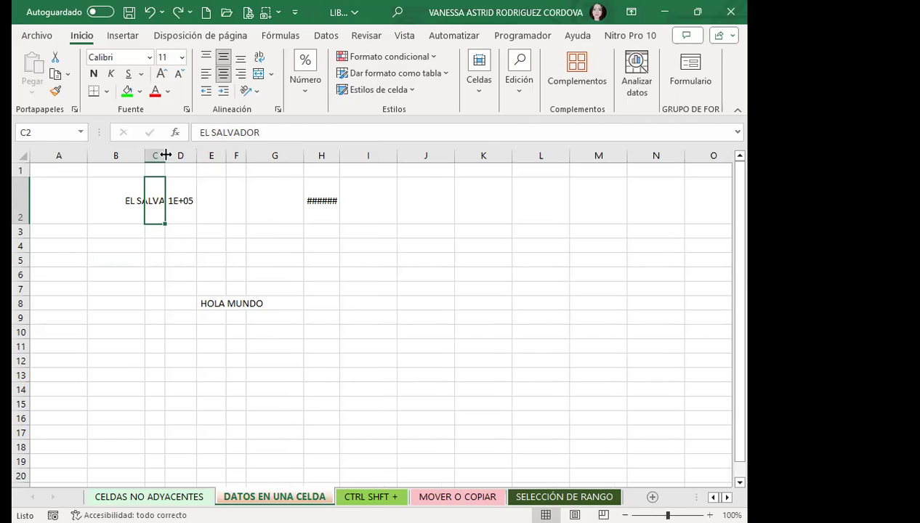
{"action": "left_click_drag", "start_coordinate": [165, 155], "coordinate": [166, 155]}
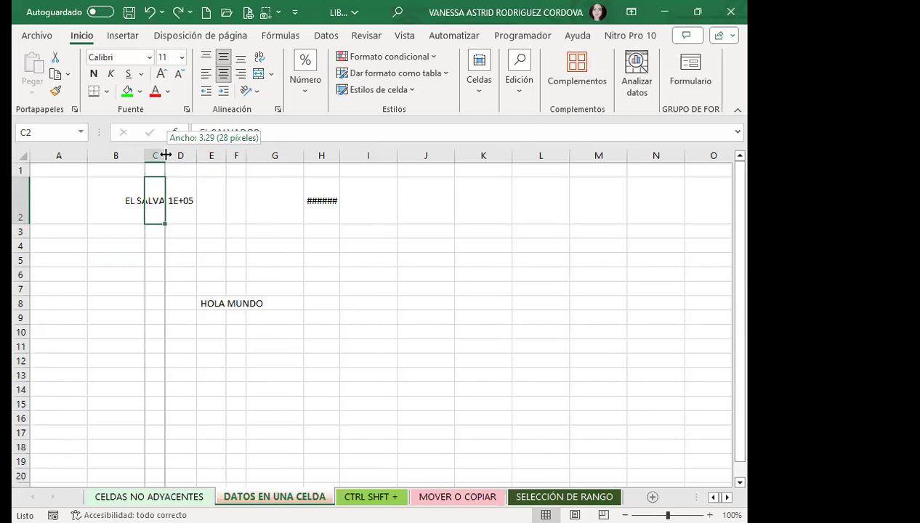
{"action": "left_click_drag", "start_coordinate": [166, 155], "coordinate": [207, 155]}
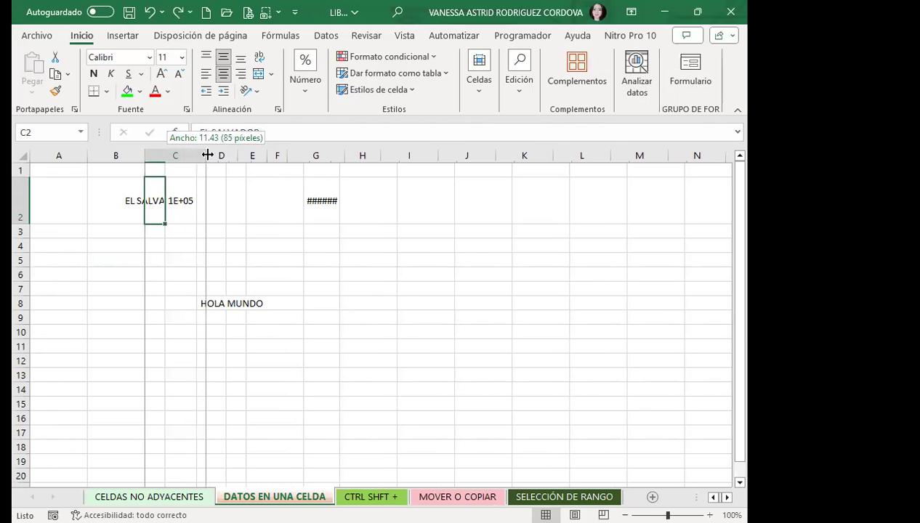
{"action": "left_click_drag", "start_coordinate": [207, 155], "coordinate": [208, 155]}
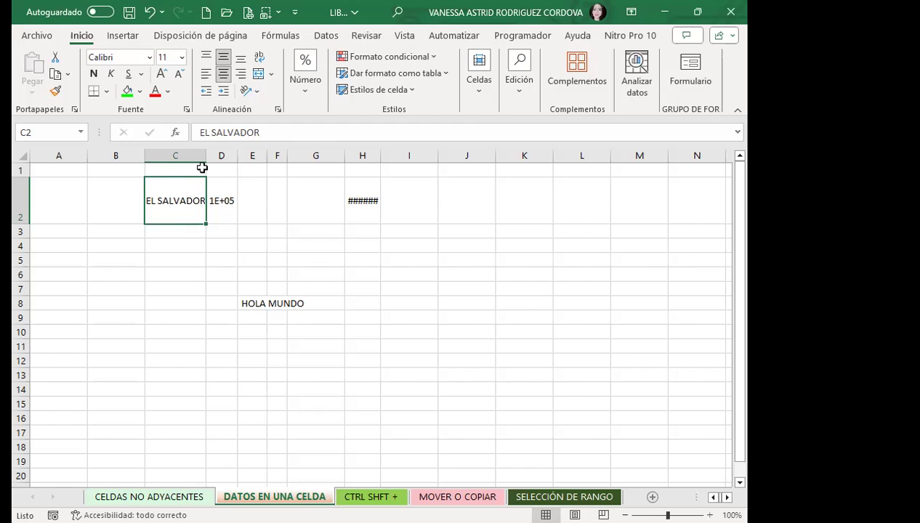
{"action": "left_click_drag", "start_coordinate": [206, 155], "coordinate": [165, 156]}
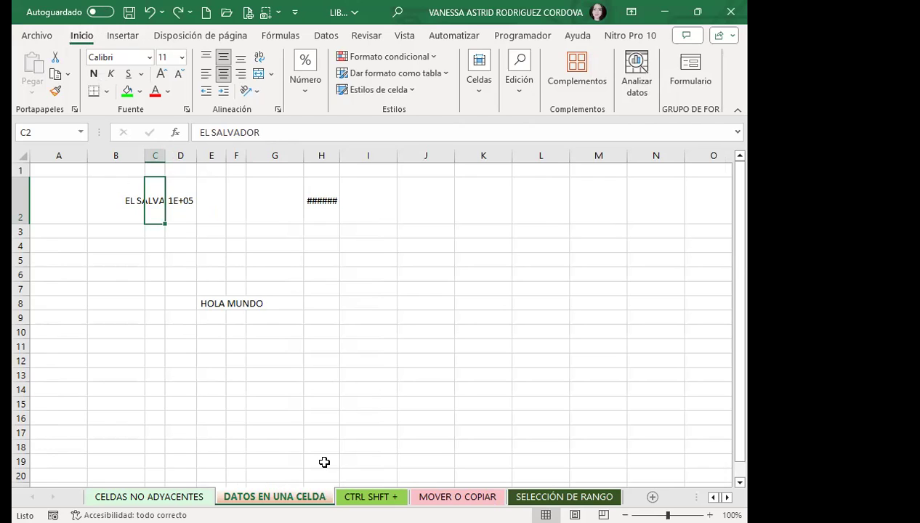
Step: Enter a column width of 16 for column C under Inicio > Formato > Ancho de columna
{"action": "left_click", "coordinate": [470, 95]}
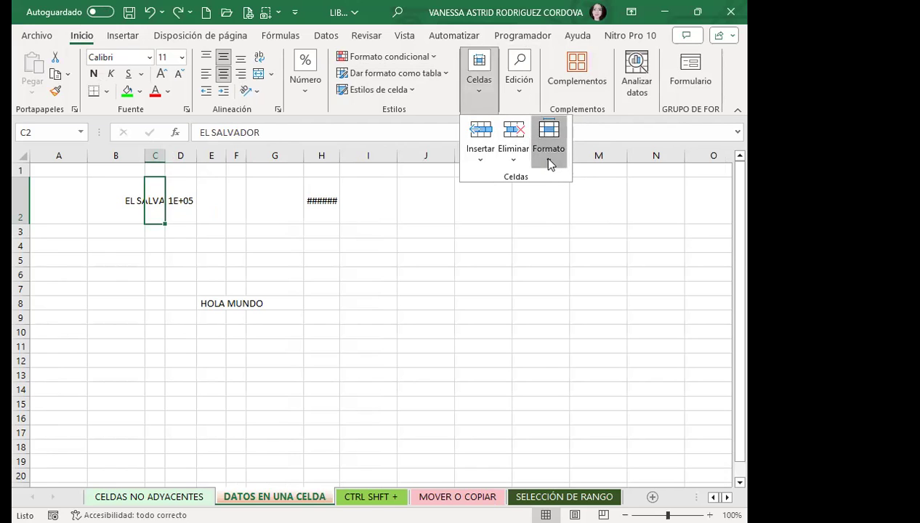
{"action": "left_click", "coordinate": [548, 156]}
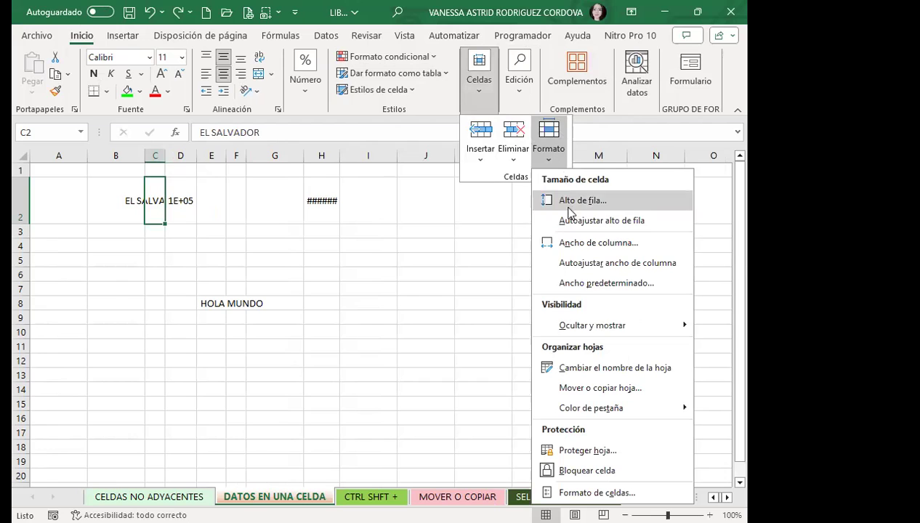
{"action": "mouse_move", "coordinate": [569, 333]}
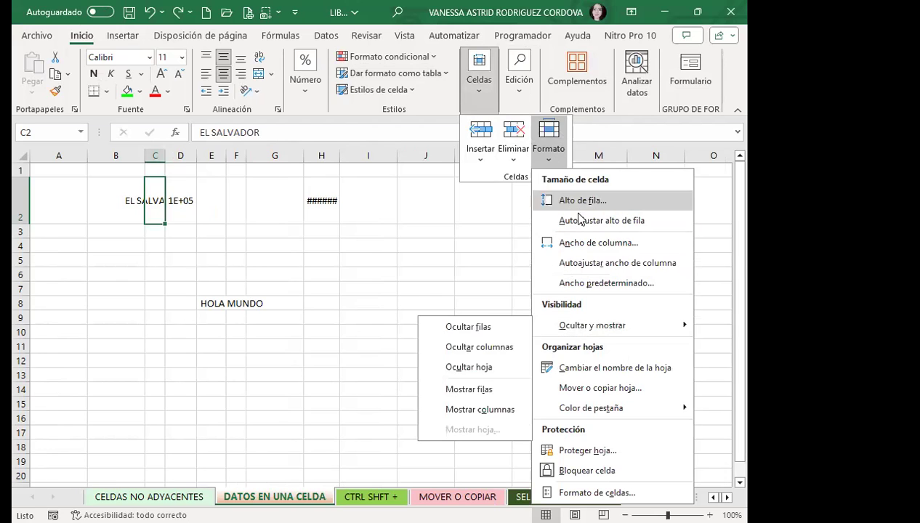
{"action": "left_click", "coordinate": [578, 243]}
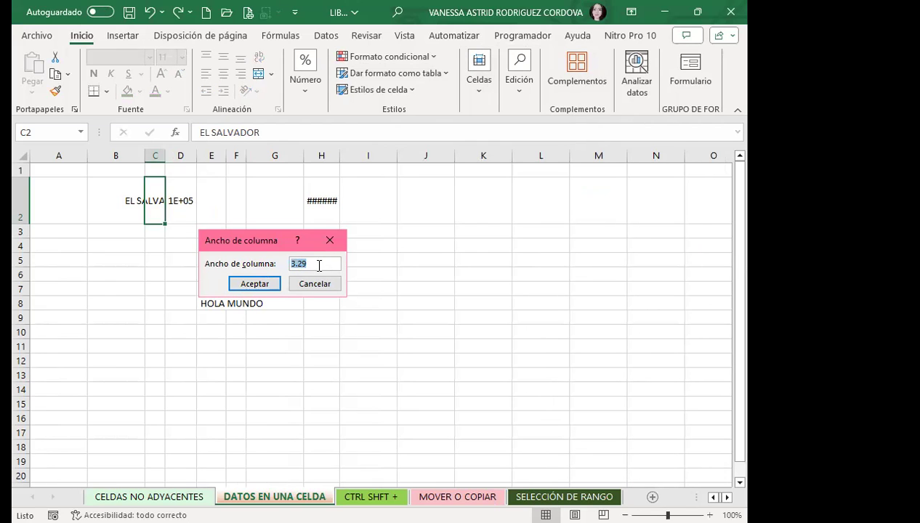
{"action": "type", "text": "16"}
{"action": "key", "text": "Return"}
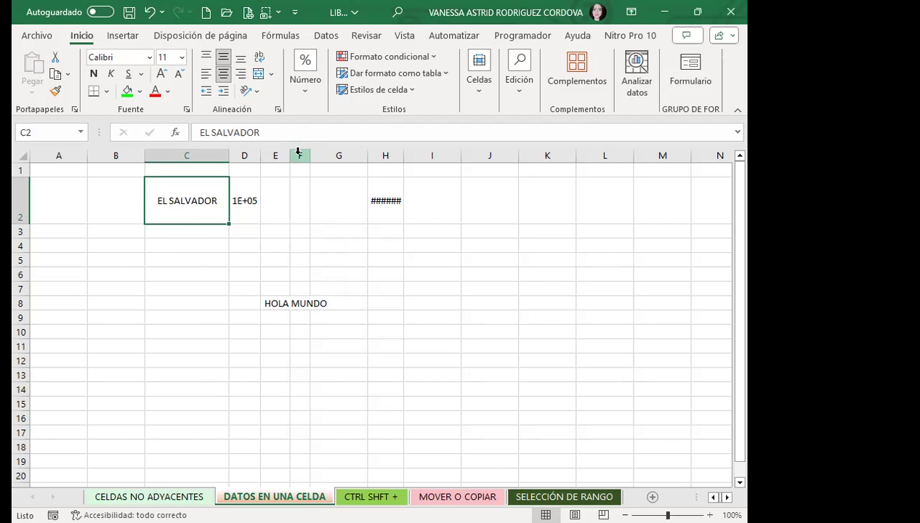
Step: Delete the leading spaces before EL SALVADOR in cell C2
{"action": "left_click", "coordinate": [275, 356]}
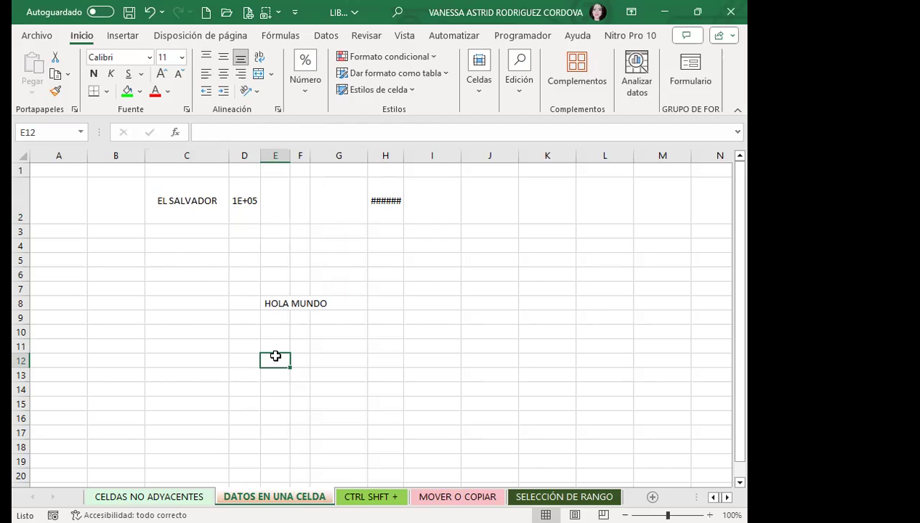
{"action": "left_click", "coordinate": [278, 302]}
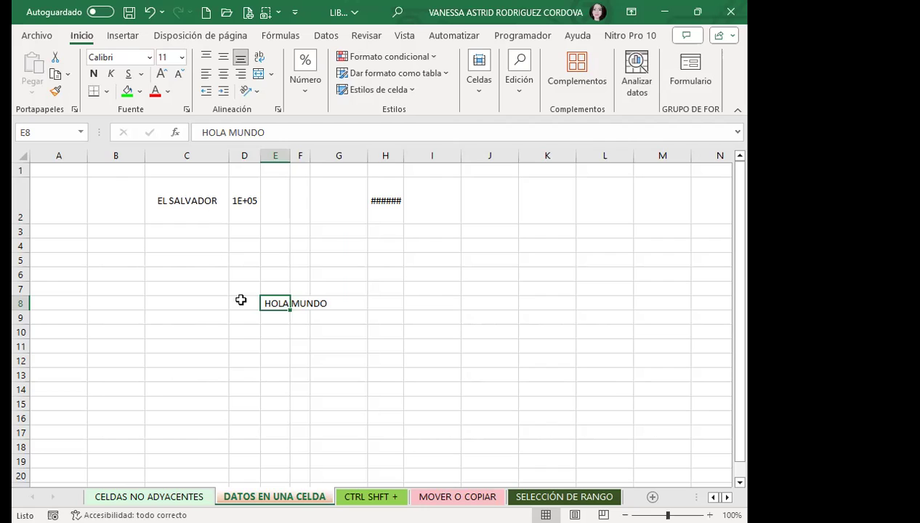
{"action": "left_click", "coordinate": [168, 209]}
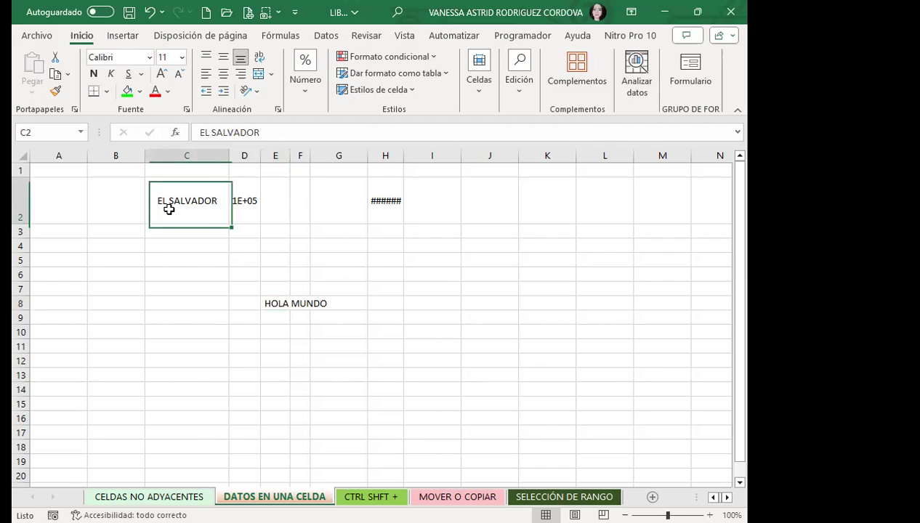
{"action": "left_click", "coordinate": [198, 133]}
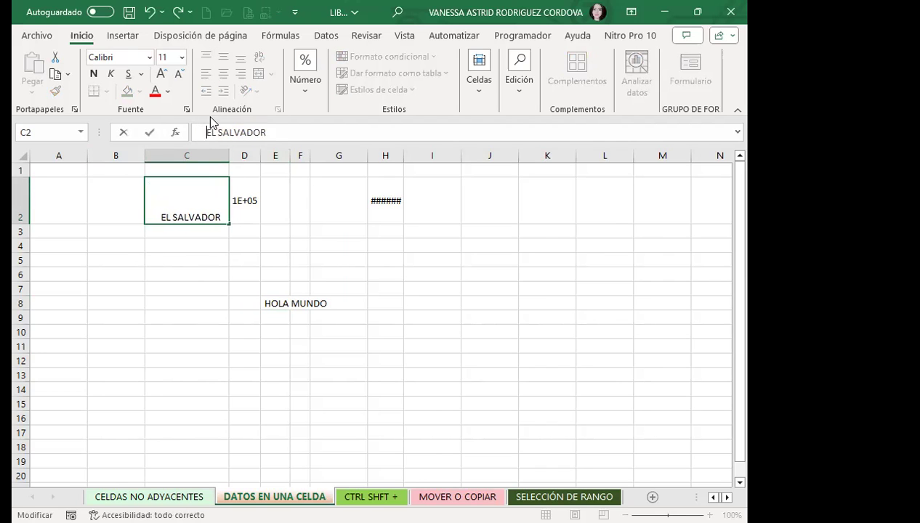
{"action": "key", "text": "BackSpace"}
{"action": "key", "text": "BackSpace"}
{"action": "key", "text": "BackSpace"}
{"action": "key", "text": "BackSpace"}
{"action": "key", "text": "BackSpace"}
{"action": "key", "text": "BackSpace"}
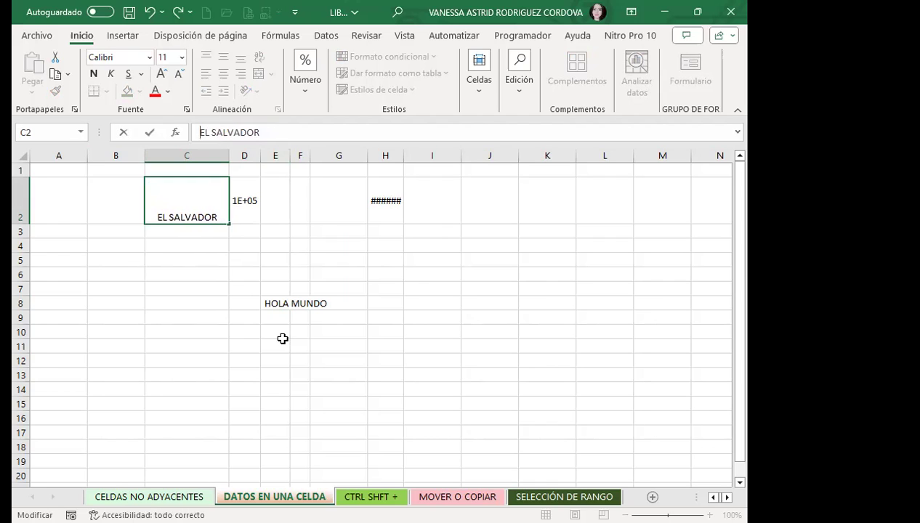
Step: Type HOLA MUNDO into cells E10 and F12
{"action": "left_click", "coordinate": [276, 335]}
{"action": "type", "text": "HOLA"}
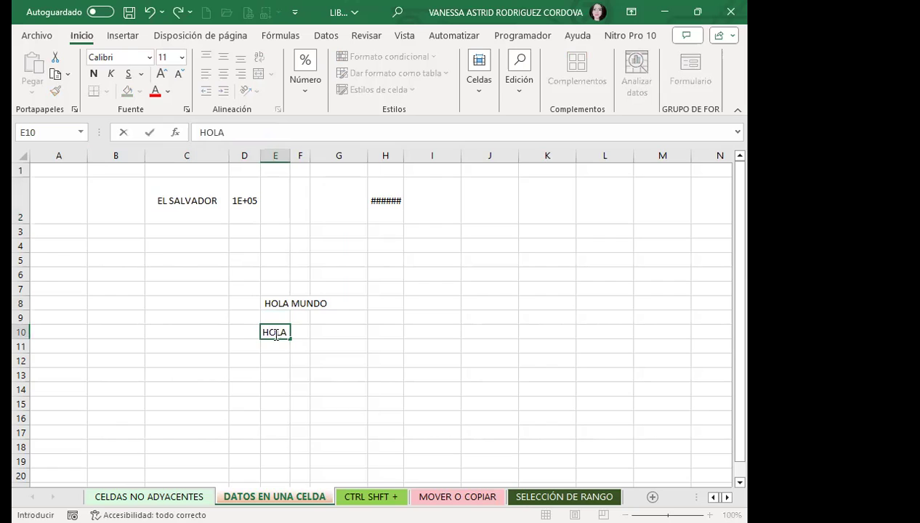
{"action": "type", "text": " MUNDO"}
{"action": "key", "text": "Return"}
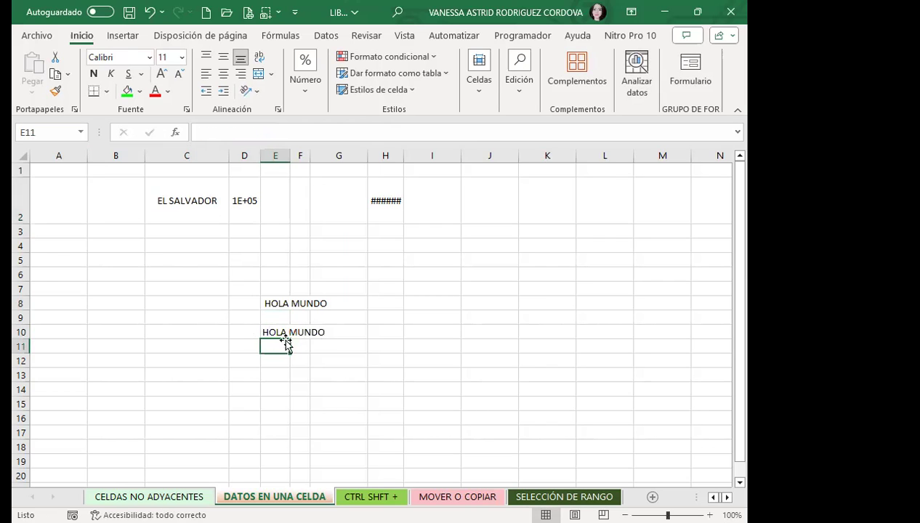
{"action": "left_click", "coordinate": [299, 361]}
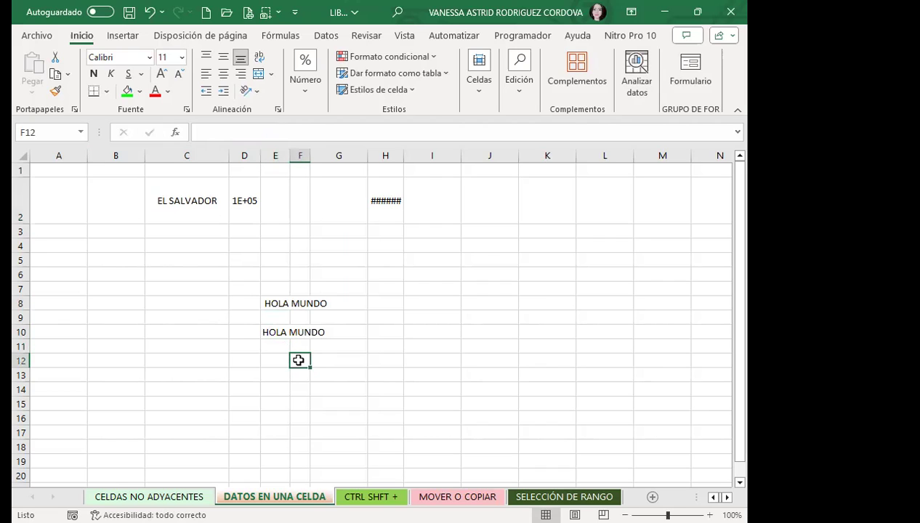
{"action": "type", "text": "HOLA MUNDO"}
{"action": "key", "text": "Return"}
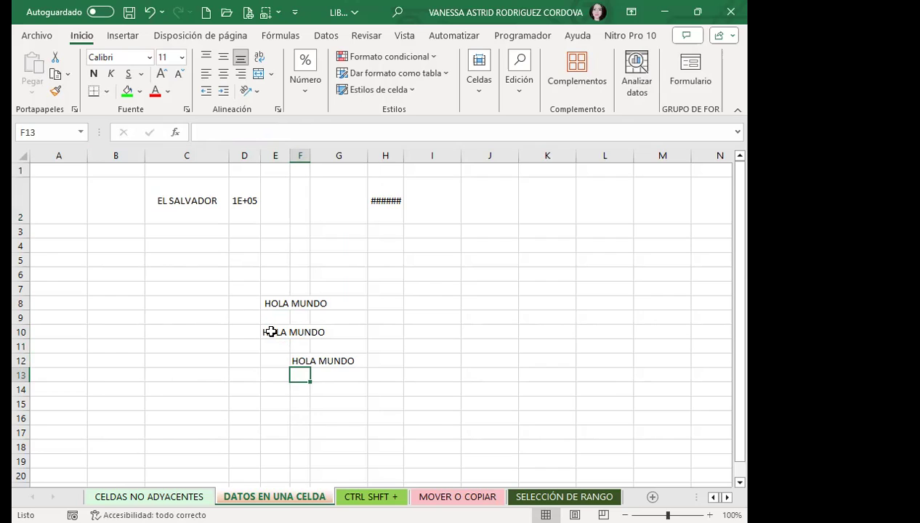
Step: Clear the HOLA MUNDO entries in E10:F12, AutoFit column E, and reselect E8
{"action": "left_click_drag", "start_coordinate": [269, 331], "coordinate": [304, 369]}
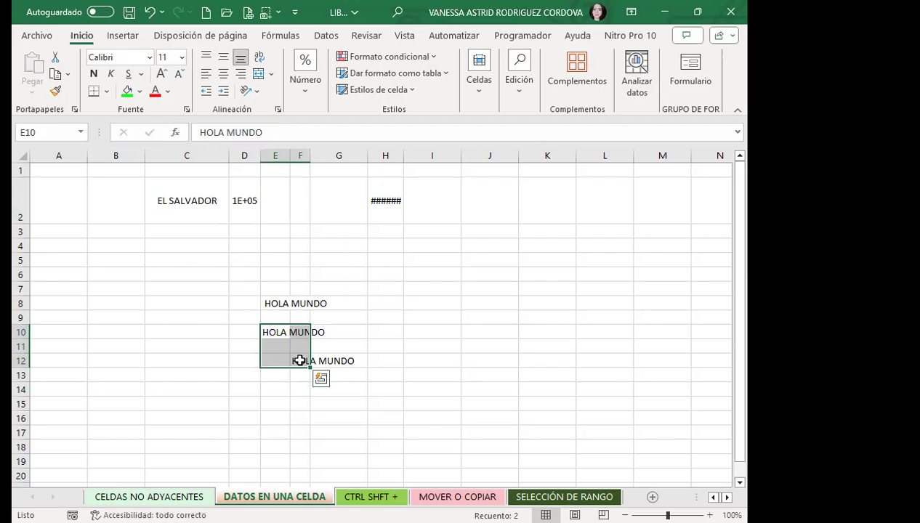
{"action": "key", "text": "Delete"}
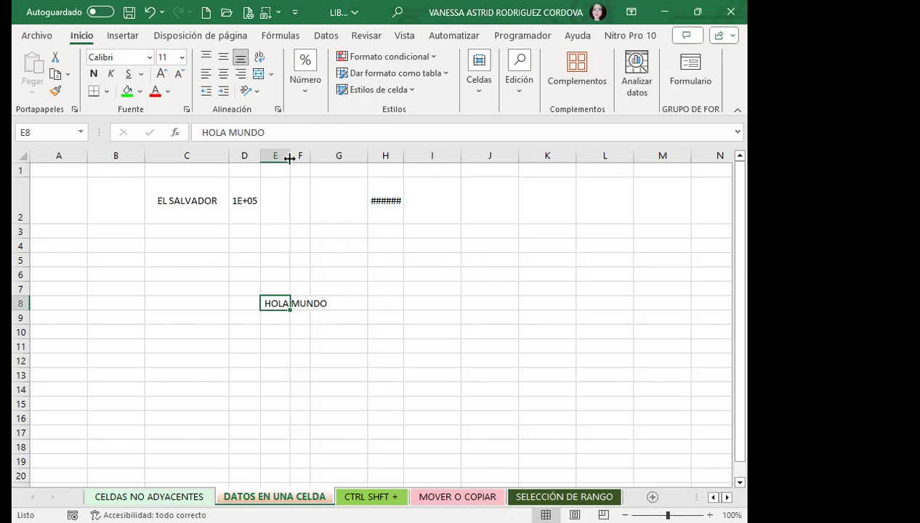
{"action": "double_click", "coordinate": [289, 158]}
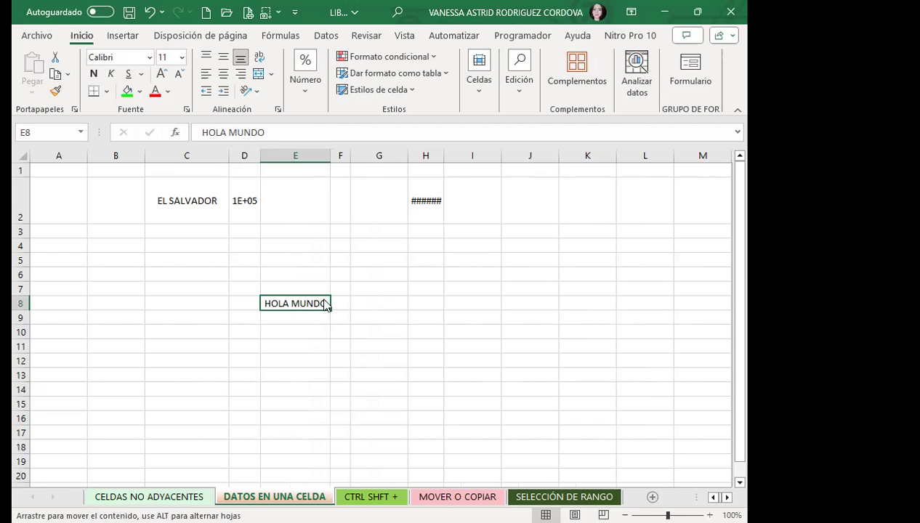
{"action": "mouse_move", "coordinate": [288, 301]}
{"action": "left_mouse_down"}
{"action": "mouse_move", "coordinate": [470, 364]}
{"action": "mouse_move", "coordinate": [504, 403]}
{"action": "left_mouse_up"}
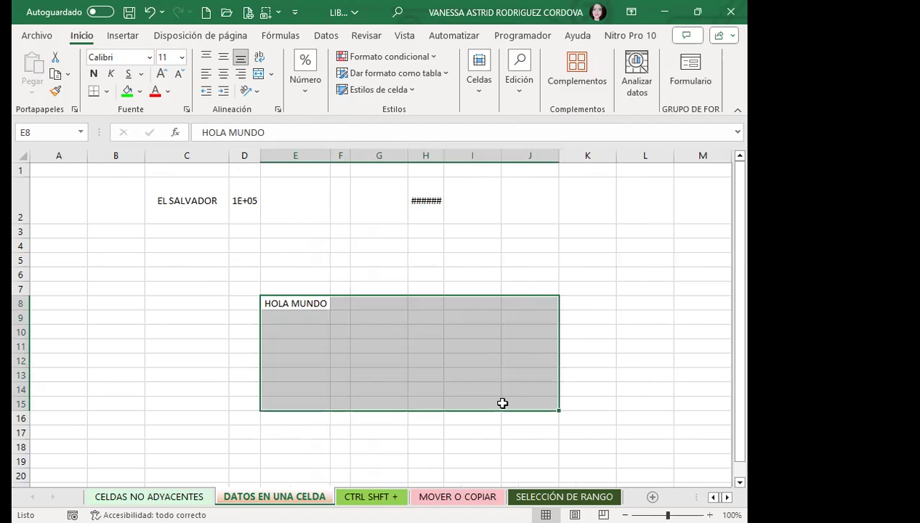
{"action": "left_click", "coordinate": [398, 391]}
{"action": "left_click", "coordinate": [278, 298]}
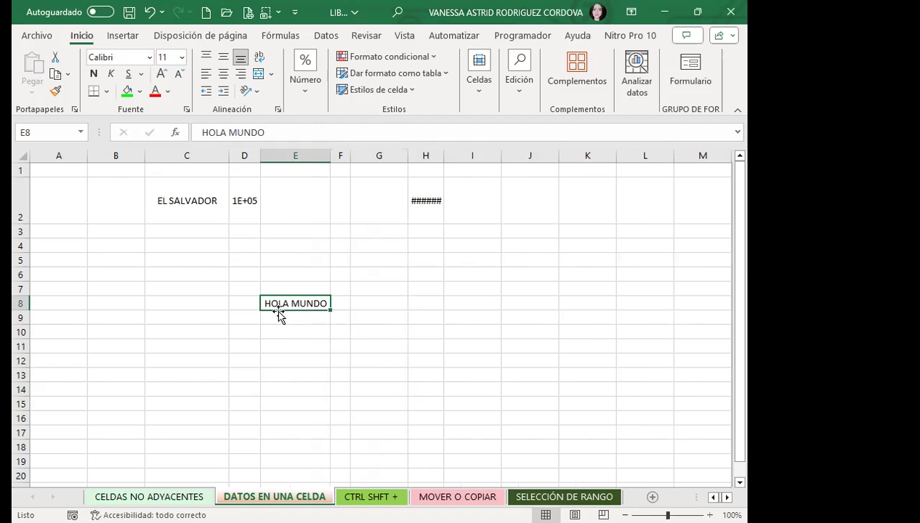
Step: Move HOLA MUNDO from E8 to E9 and fill it down through E17
{"action": "left_click_drag", "start_coordinate": [278, 312], "coordinate": [369, 315]}
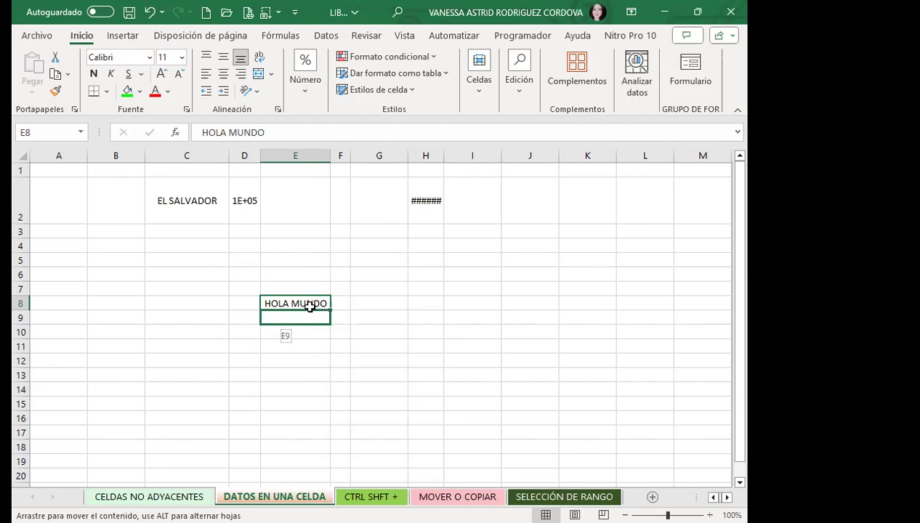
{"action": "mouse_move", "coordinate": [369, 315]}
{"action": "left_mouse_down"}
{"action": "mouse_move", "coordinate": [383, 300]}
{"action": "mouse_move", "coordinate": [156, 336]}
{"action": "mouse_move", "coordinate": [297, 318]}
{"action": "left_mouse_up"}
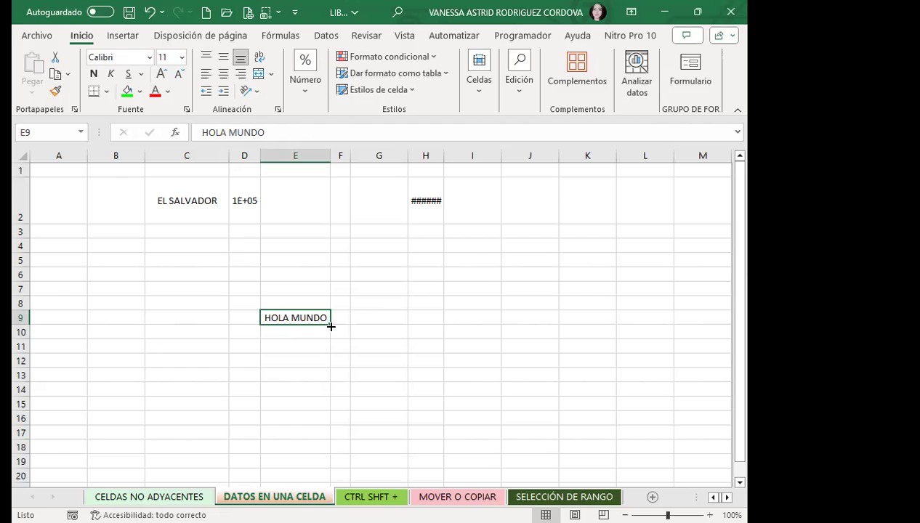
{"action": "left_click_drag", "start_coordinate": [331, 327], "coordinate": [329, 335]}
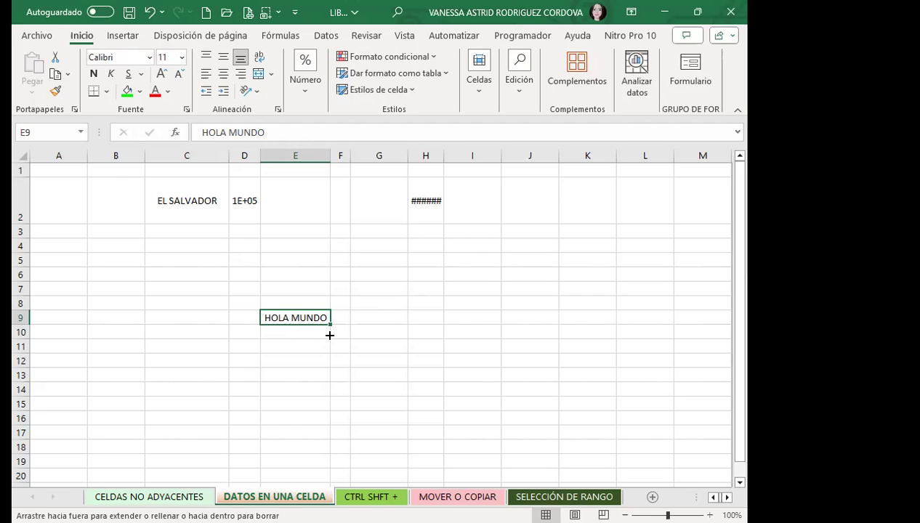
{"action": "left_click_drag", "start_coordinate": [325, 429], "coordinate": [322, 446]}
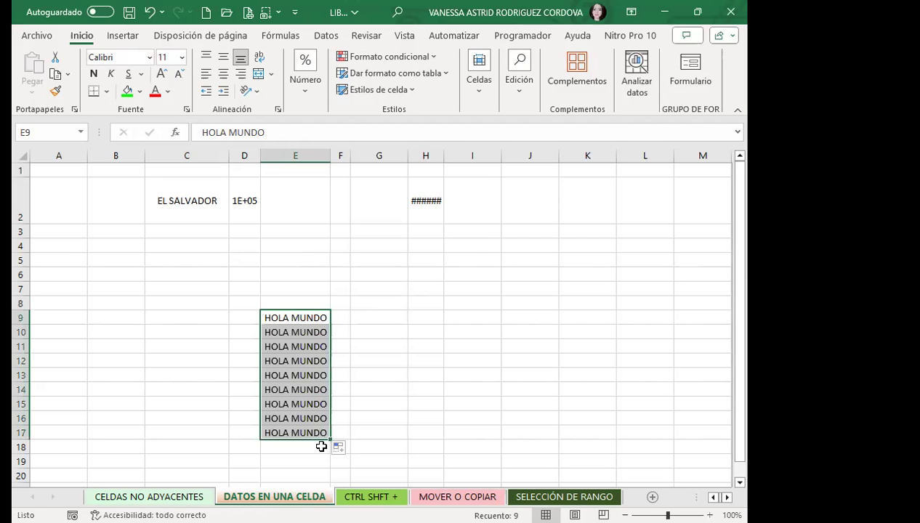
{"action": "scroll", "coordinate": [301, 345], "scroll_direction": "down", "scroll_amount": 2}
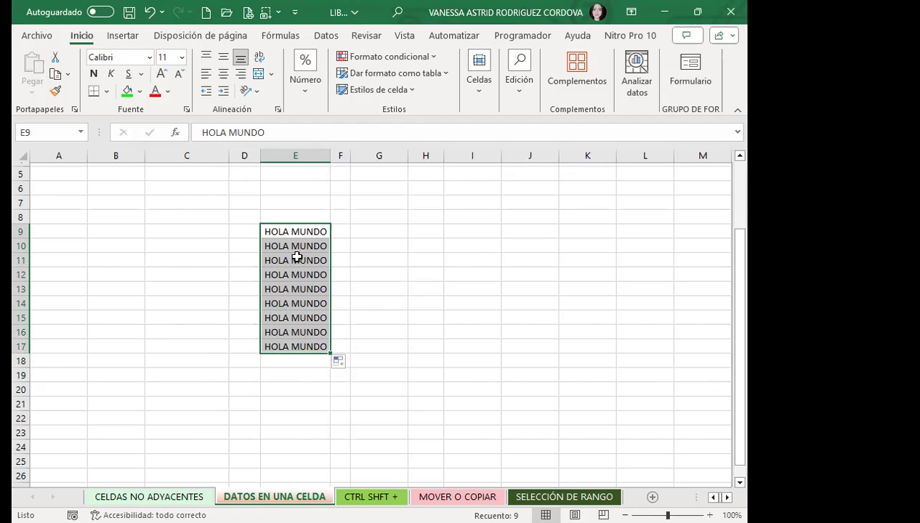
Step: Try moving the HOLA MUNDO block to column J and column F, leaving it at E22:E30
{"action": "left_click_drag", "start_coordinate": [328, 277], "coordinate": [451, 262]}
{"action": "mouse_move", "coordinate": [538, 280]}
{"action": "left_mouse_down"}
{"action": "mouse_move", "coordinate": [429, 284]}
{"action": "mouse_move", "coordinate": [255, 476]}
{"action": "left_mouse_up"}
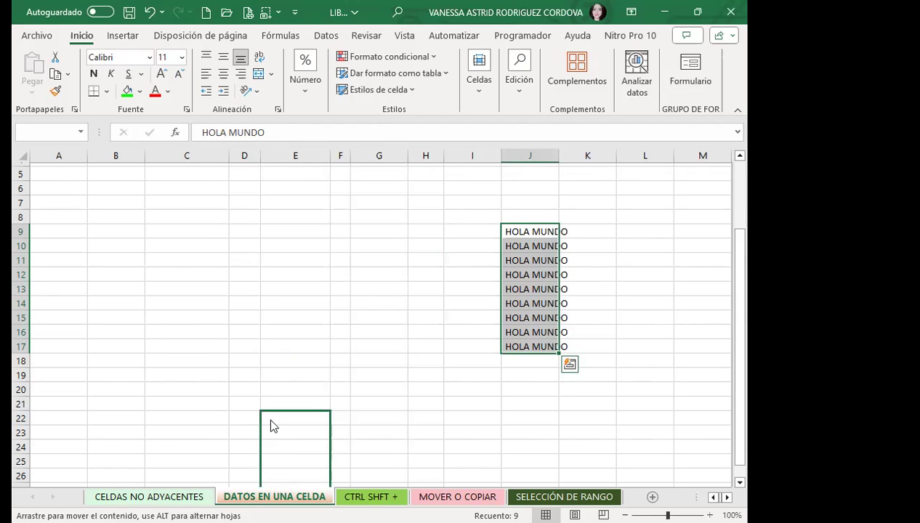
{"action": "left_click_drag", "start_coordinate": [270, 426], "coordinate": [328, 333]}
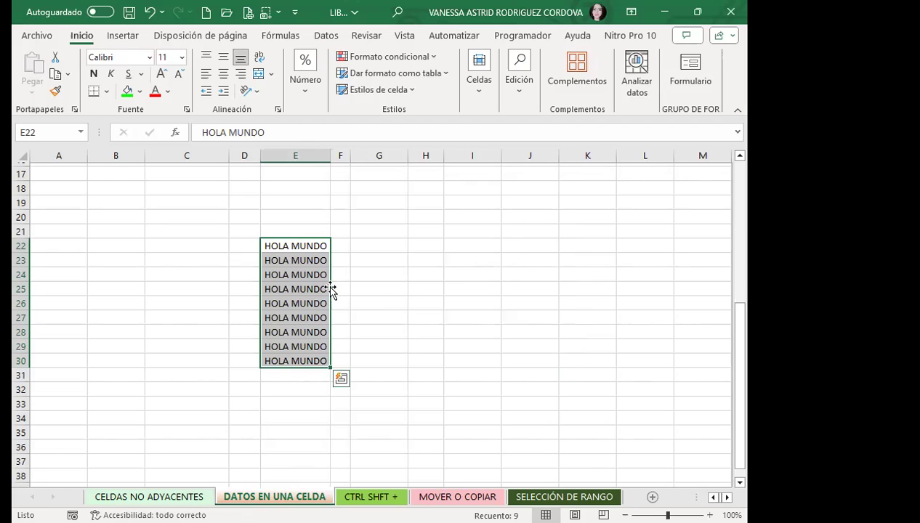
{"action": "left_click_drag", "start_coordinate": [331, 290], "coordinate": [333, 288]}
{"action": "left_click", "coordinate": [330, 289]}
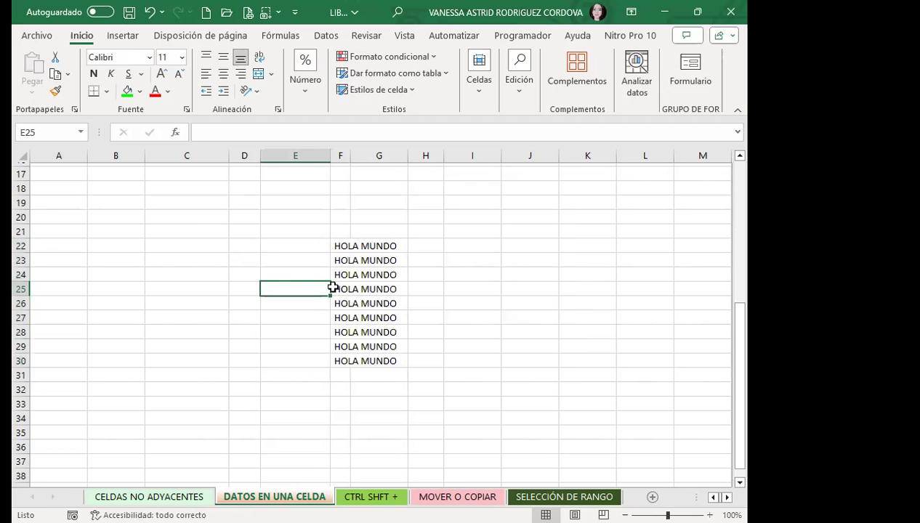
{"action": "key", "text": "ctrl+z"}
Step: Move the nine-cell block down to E33, then further down so it starts at E100
{"action": "left_click_drag", "start_coordinate": [328, 286], "coordinate": [333, 301]}
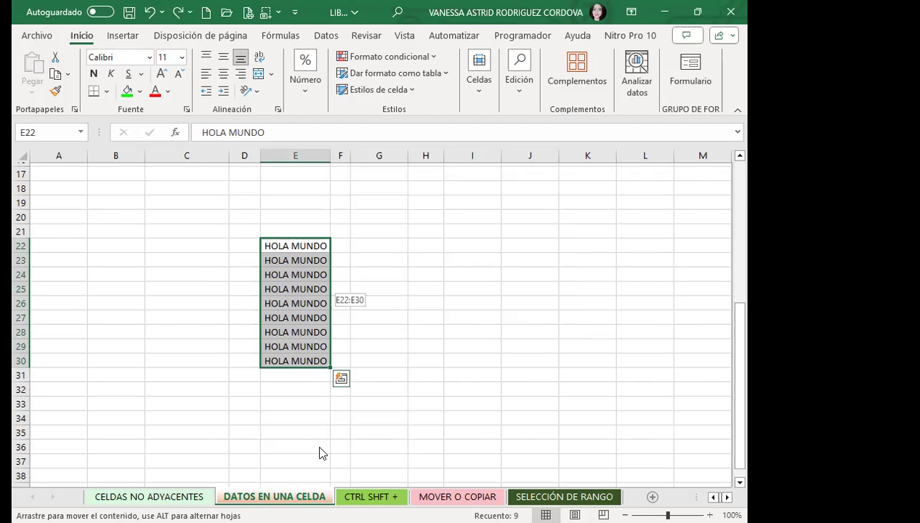
{"action": "left_click_drag", "start_coordinate": [333, 302], "coordinate": [302, 458]}
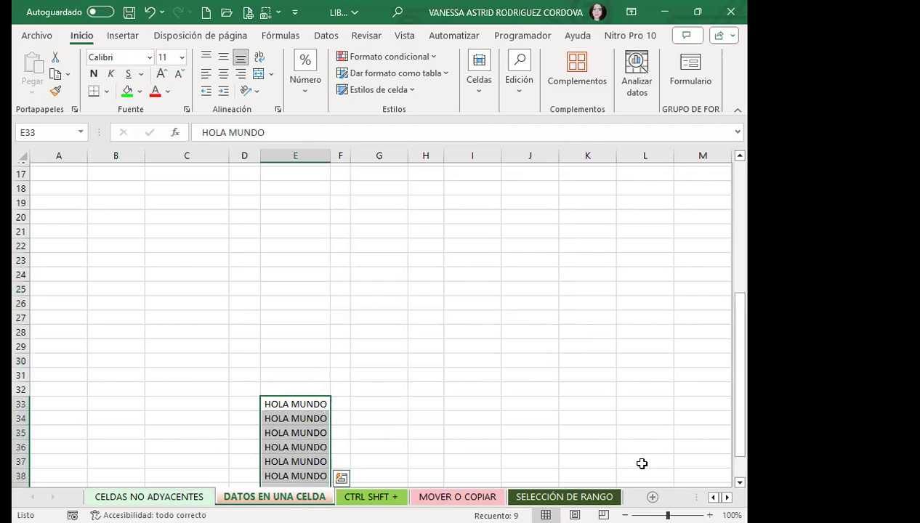
{"action": "left_click", "coordinate": [295, 404]}
{"action": "key", "text": "ctrl+shift+Down"}
{"action": "mouse_move", "coordinate": [330, 435]}
{"action": "left_mouse_down"}
{"action": "mouse_move", "coordinate": [318, 450]}
{"action": "mouse_move", "coordinate": [319, 415]}
{"action": "mouse_move", "coordinate": [332, 455]}
{"action": "mouse_move", "coordinate": [320, 489]}
{"action": "left_mouse_up"}
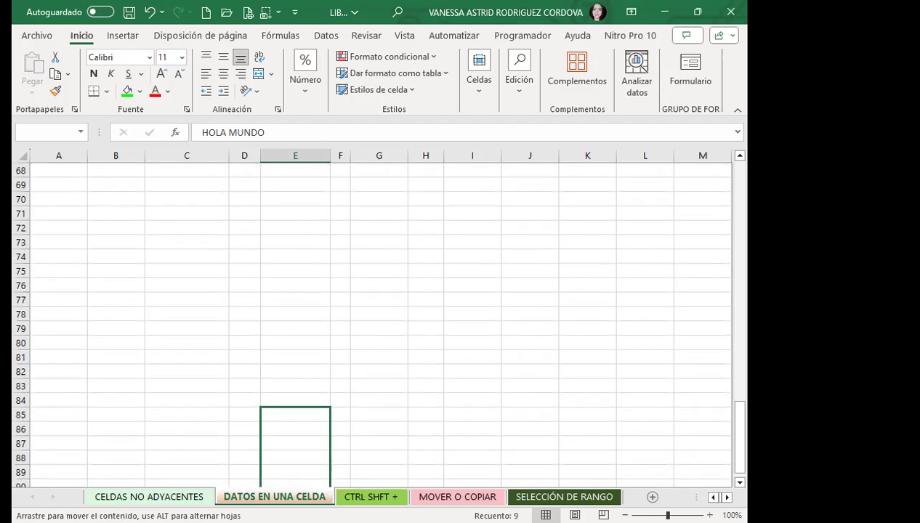
{"action": "left_click_drag", "start_coordinate": [321, 488], "coordinate": [309, 487]}
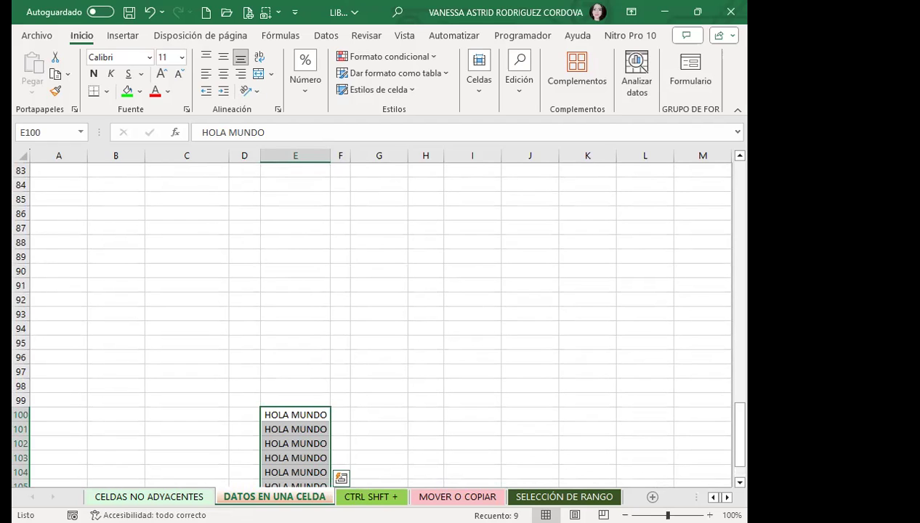
{"action": "key", "text": "Escape"}
Step: Cut the HOLA MUNDO block from E100 and paste it at E5:E13
{"action": "left_click", "coordinate": [55, 74]}
{"action": "scroll", "coordinate": [276, 272], "scroll_direction": "up", "scroll_amount": 9}
{"action": "scroll", "coordinate": [284, 271], "scroll_direction": "up", "scroll_amount": 13}
{"action": "scroll", "coordinate": [284, 265], "scroll_direction": "up", "scroll_amount": 6}
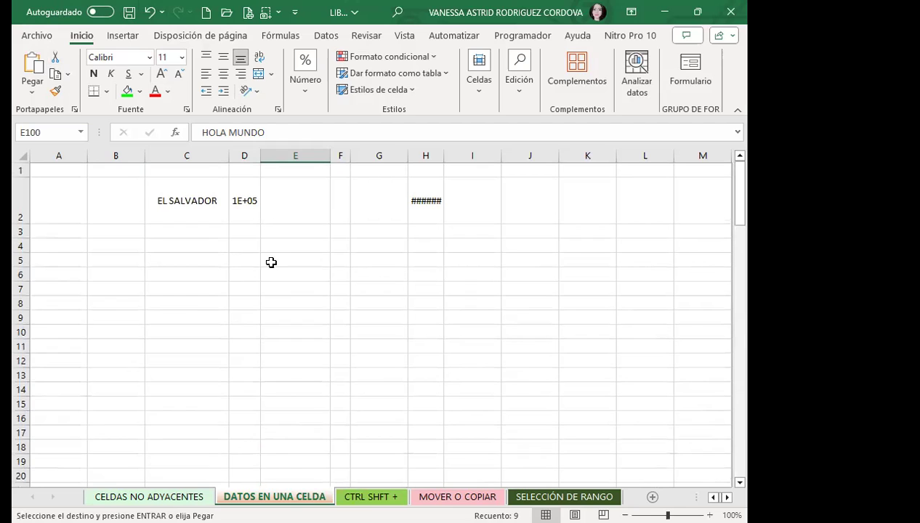
{"action": "left_click", "coordinate": [271, 259]}
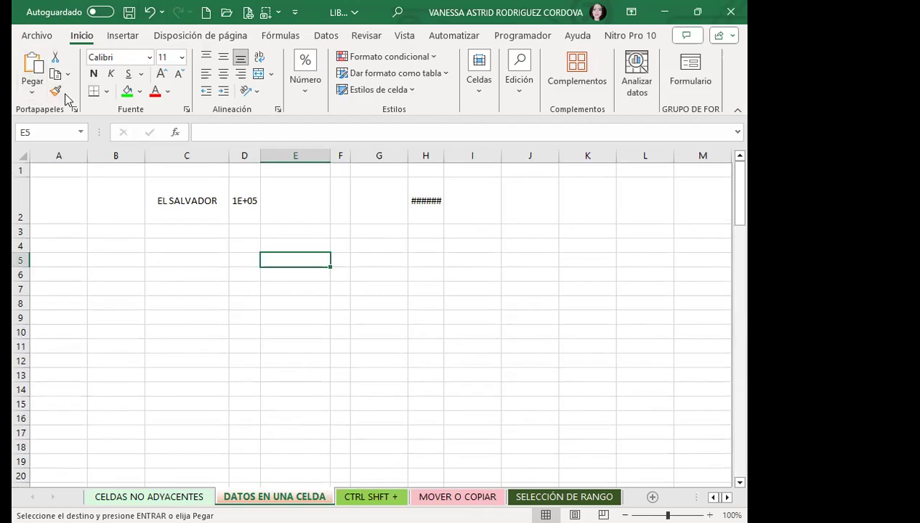
{"action": "left_click", "coordinate": [34, 67]}
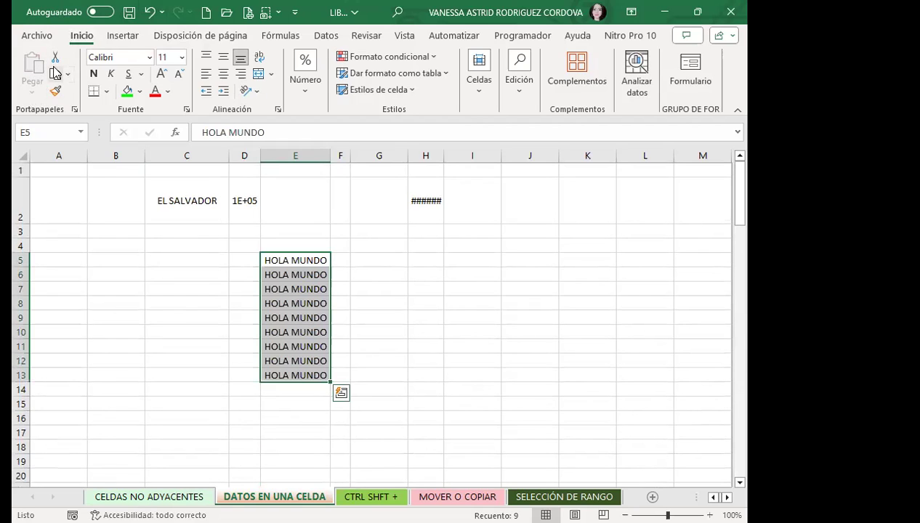
Step: Copy E5:E13 into G5, I5 and K5, then select the whole E5:K13 block
{"action": "left_click", "coordinate": [55, 74]}
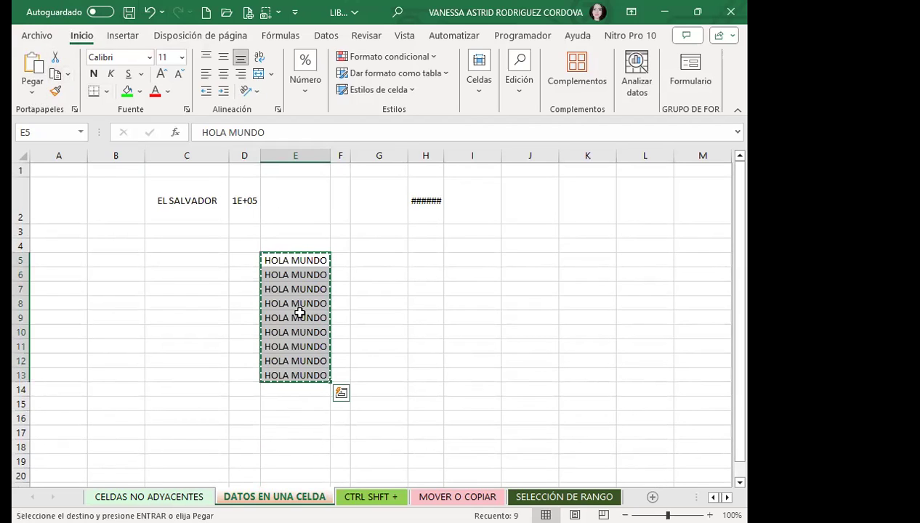
{"action": "key", "text": "shift+BackSpace"}
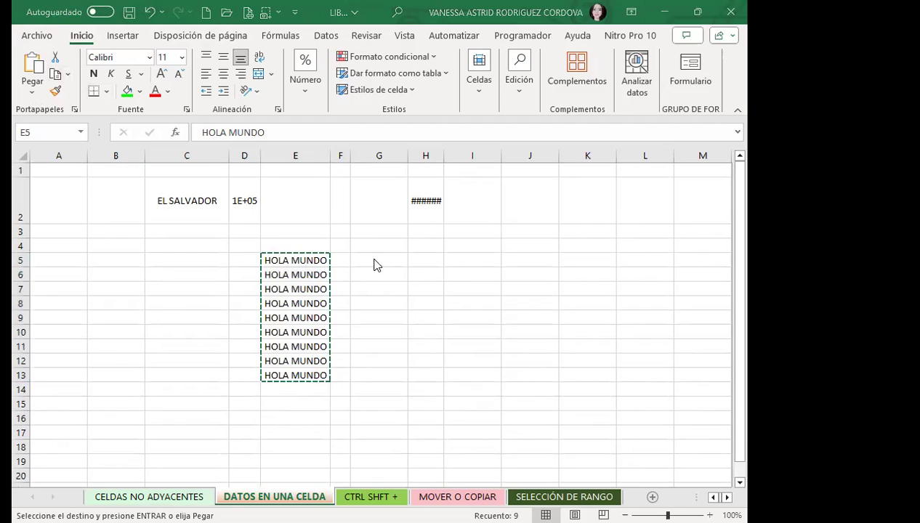
{"action": "key", "text": "ctrl+v"}
{"action": "left_click", "coordinate": [377, 260]}
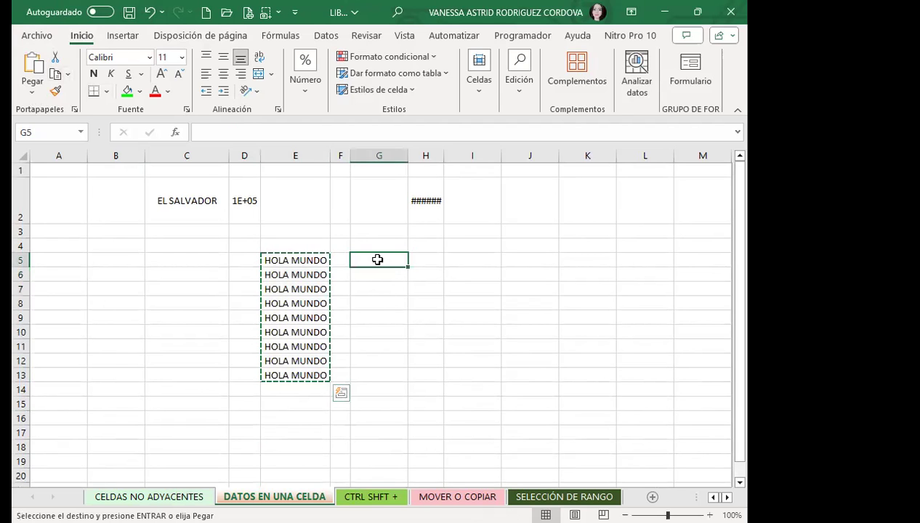
{"action": "left_click", "coordinate": [470, 261], "text": "ctrl"}
{"action": "left_click", "coordinate": [592, 262], "text": "ctrl"}
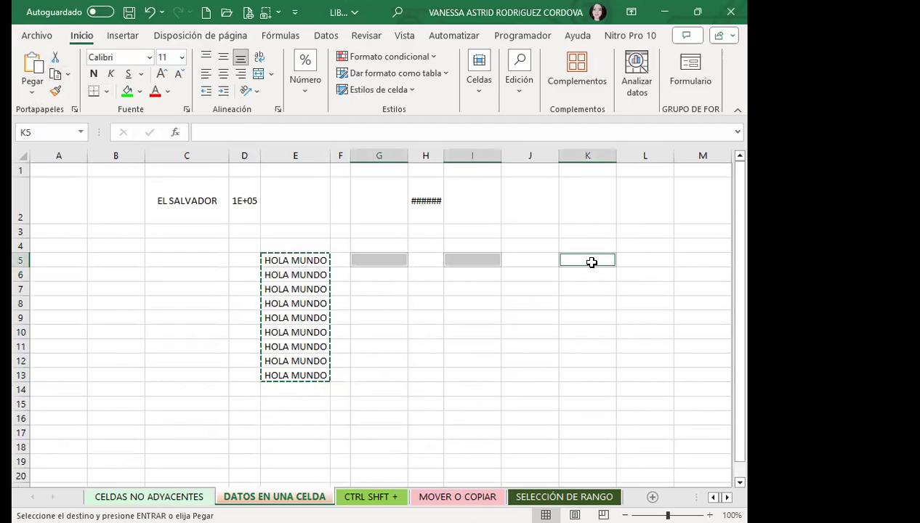
{"action": "left_click", "coordinate": [31, 64]}
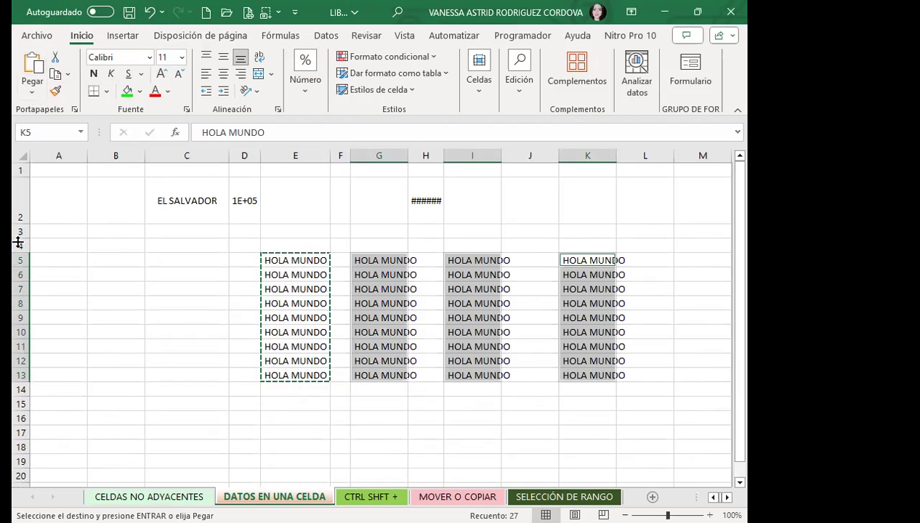
{"action": "left_click", "coordinate": [211, 318]}
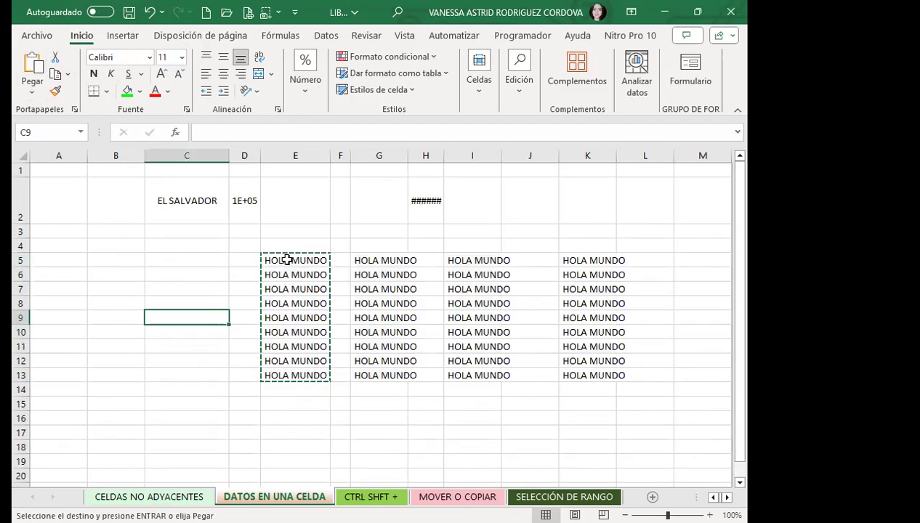
{"action": "key", "text": "Escape"}
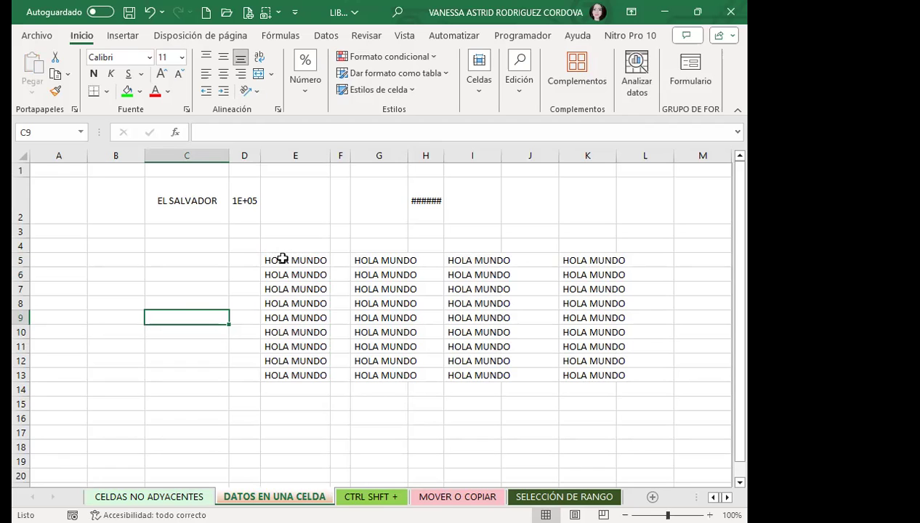
{"action": "left_click_drag", "start_coordinate": [282, 259], "coordinate": [285, 373]}
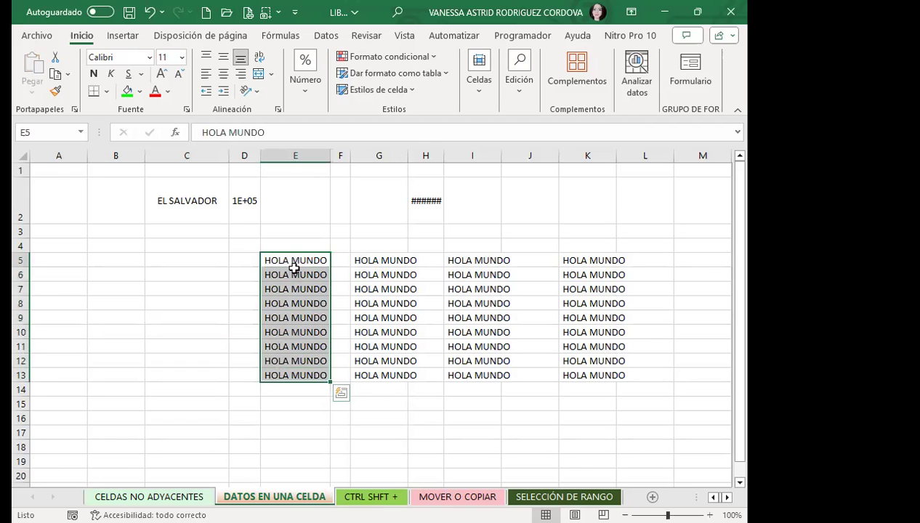
{"action": "left_click_drag", "start_coordinate": [294, 266], "coordinate": [606, 380]}
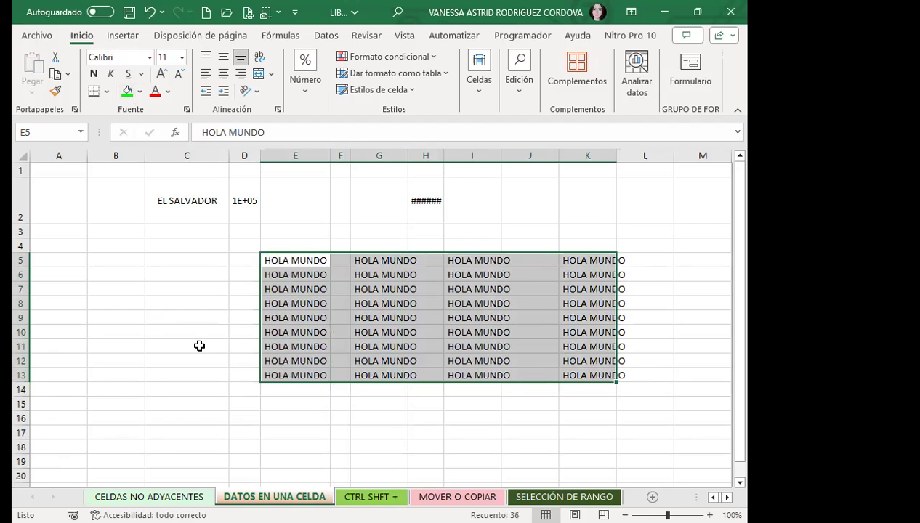
Step: Paste a copy of the E5:K13 block at B14, then undo that paste
{"action": "key", "text": "ctrl+c"}
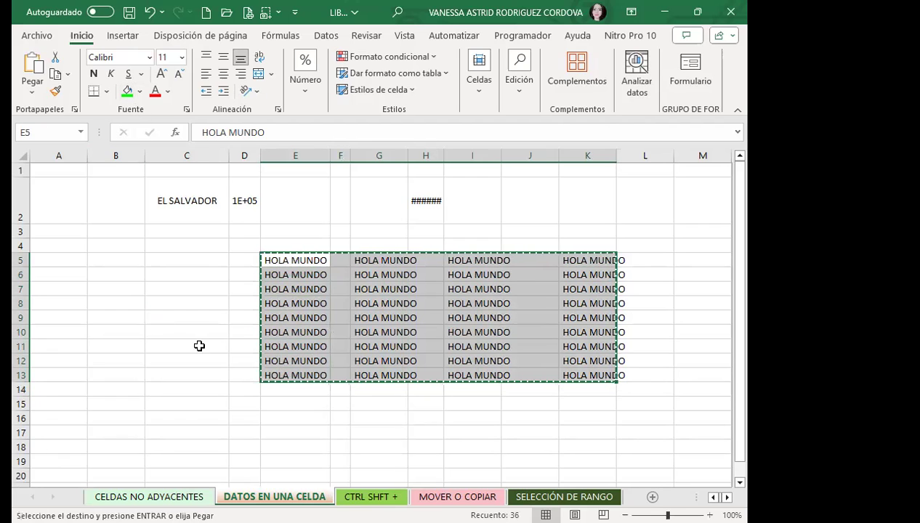
{"action": "left_click", "coordinate": [101, 393]}
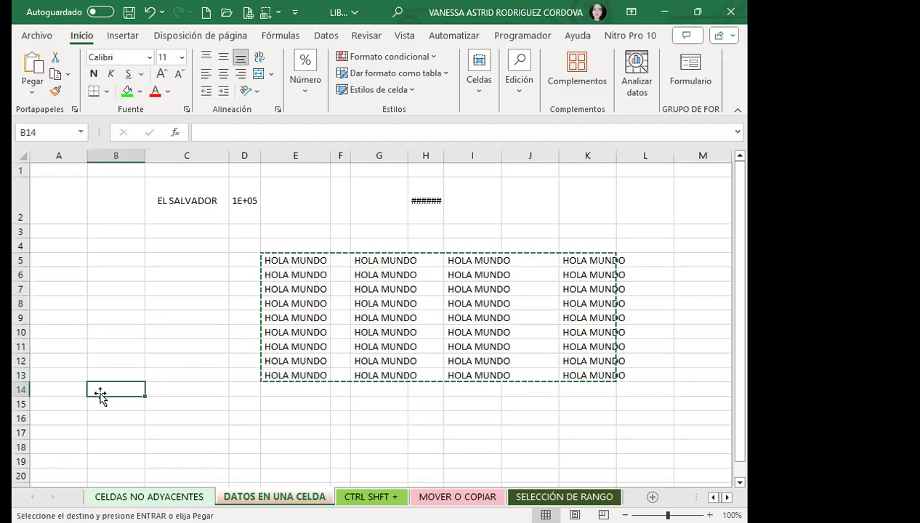
{"action": "key", "text": "ctrl+v"}
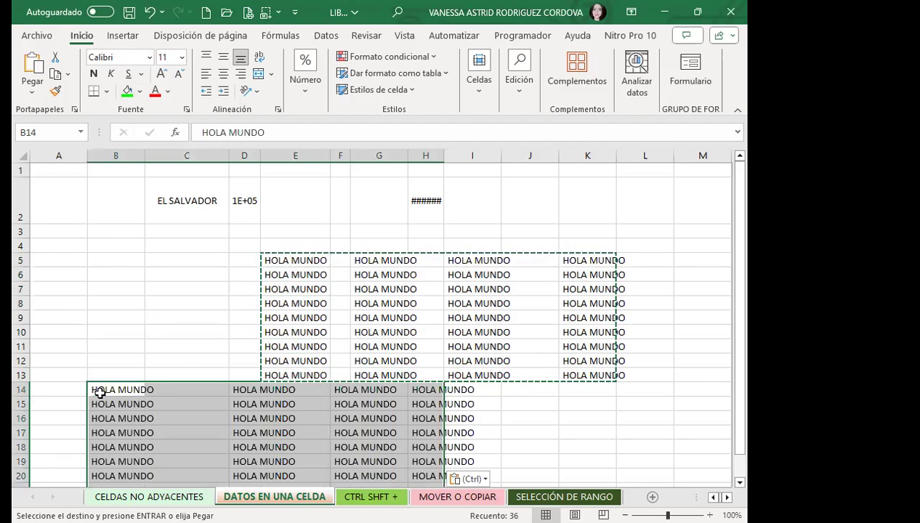
{"action": "scroll", "coordinate": [287, 322], "scroll_direction": "down", "scroll_amount": 1}
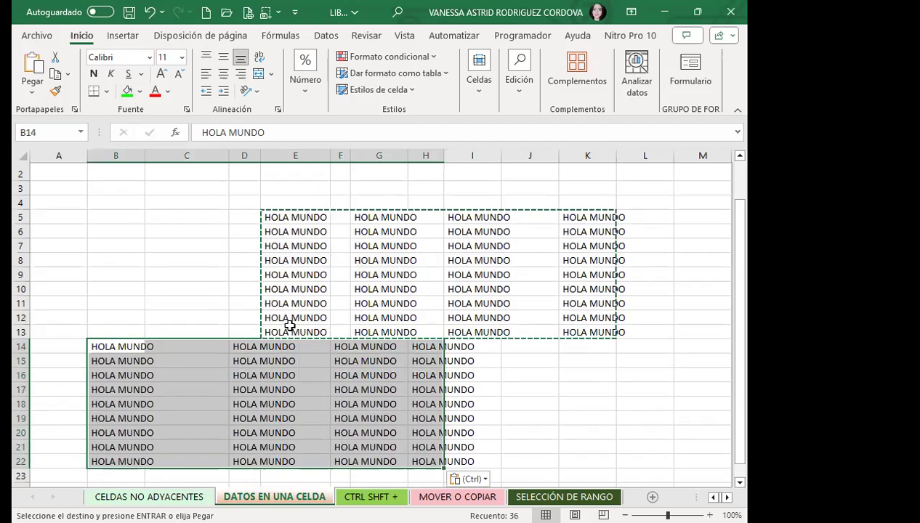
{"action": "key", "text": "ctrl+z"}
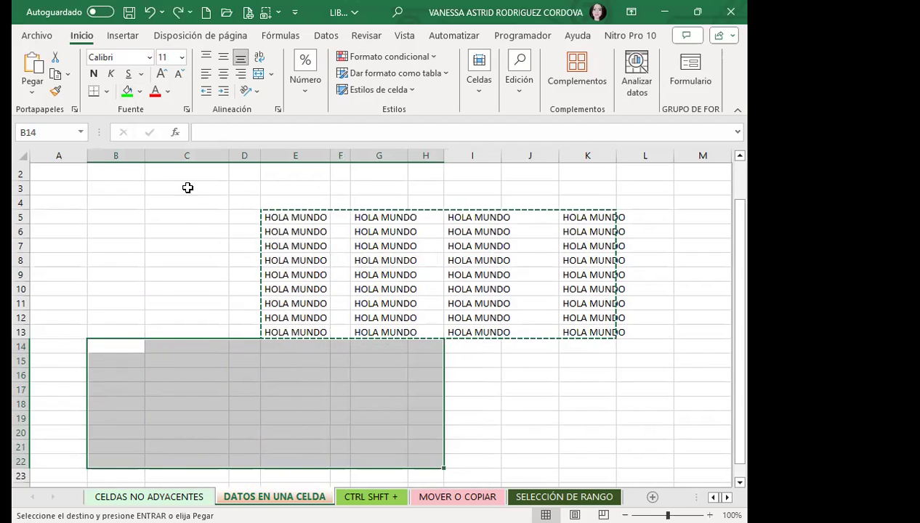
{"action": "key", "text": "ctrl+c"}
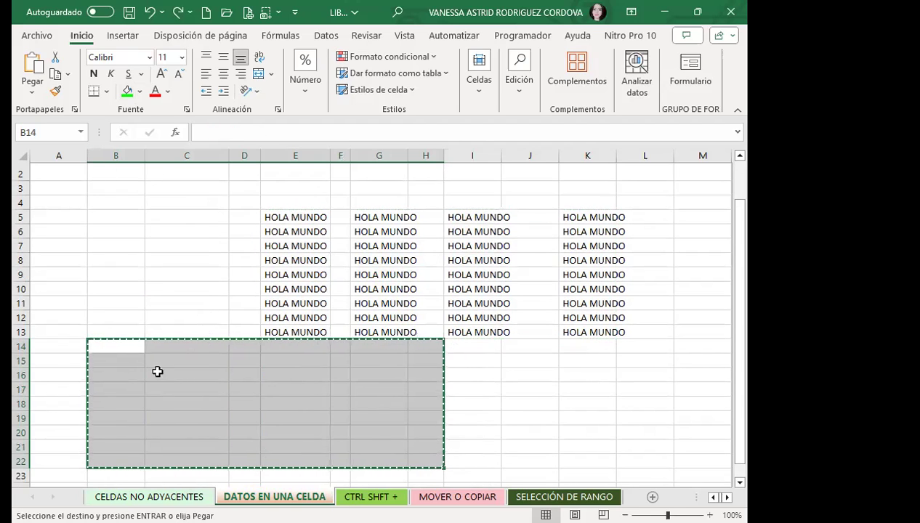
Step: Select E5:L13 and paste the block at B15 with Ctrl+X and Enter
{"action": "left_click_drag", "start_coordinate": [283, 215], "coordinate": [618, 329]}
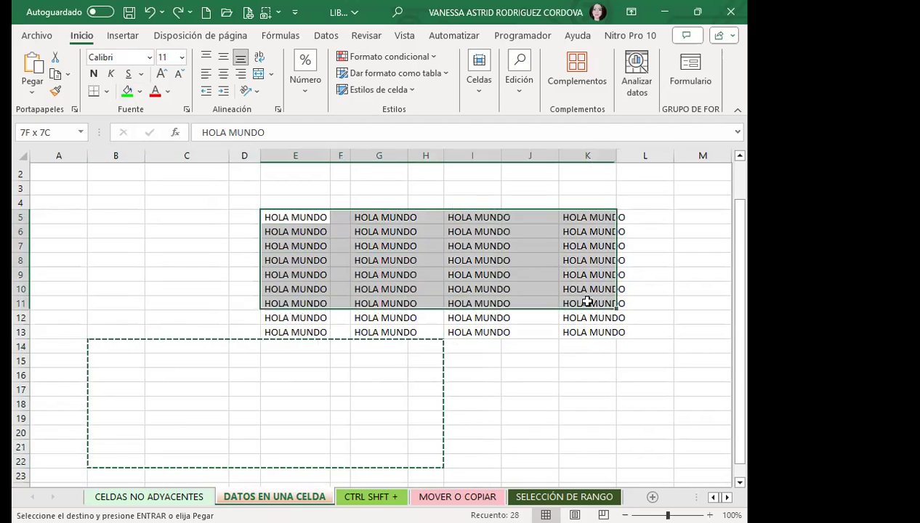
{"action": "key", "text": "ctrl+c"}
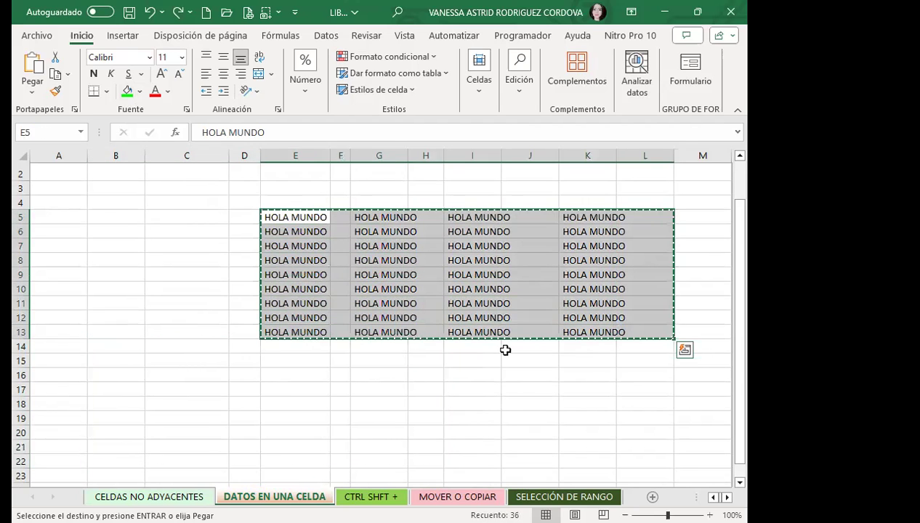
{"action": "left_click", "coordinate": [113, 361]}
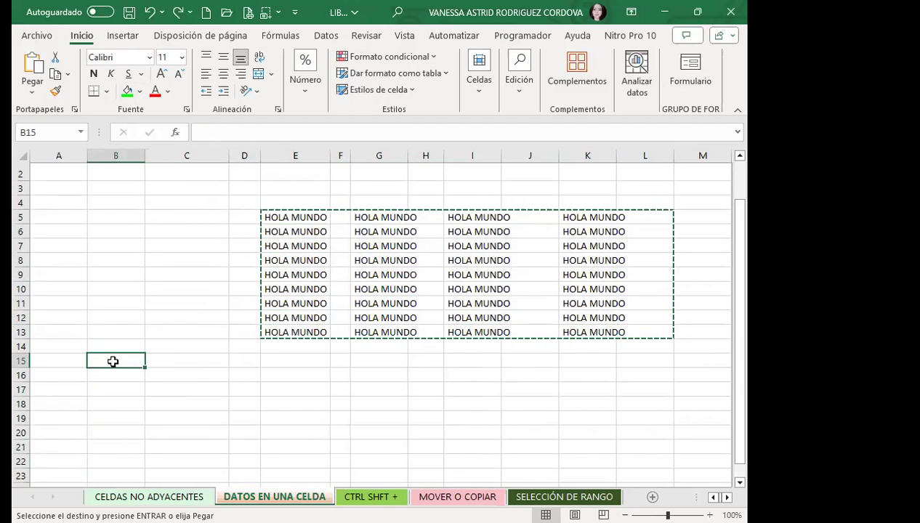
{"action": "key", "text": "Return"}
{"action": "key", "text": "Escape"}
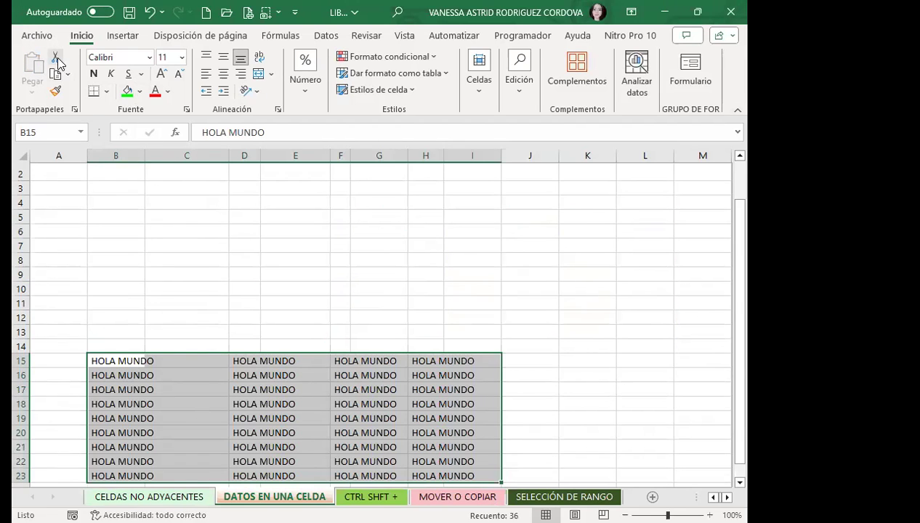
Step: Cut the B15:I23 block and paste it at E6 so it fills E6:L14
{"action": "left_click", "coordinate": [55, 58]}
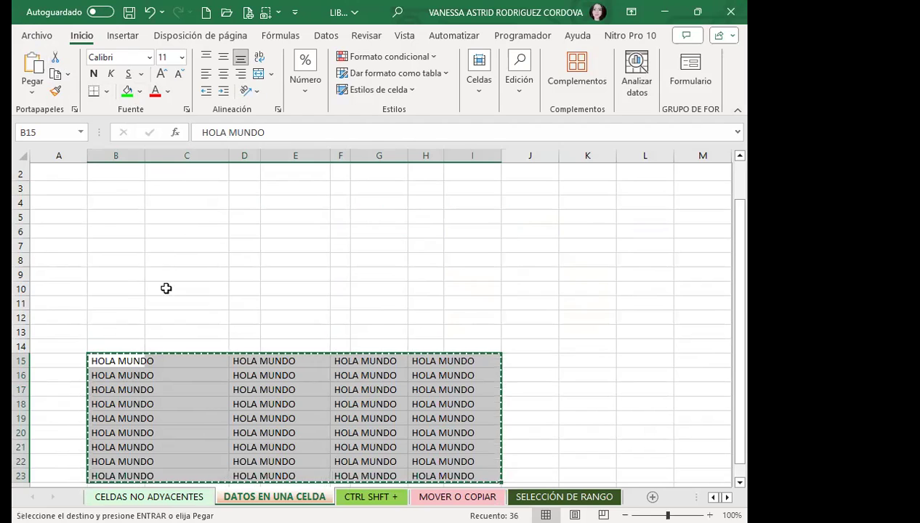
{"action": "scroll", "coordinate": [190, 287], "scroll_direction": "up", "scroll_amount": 1}
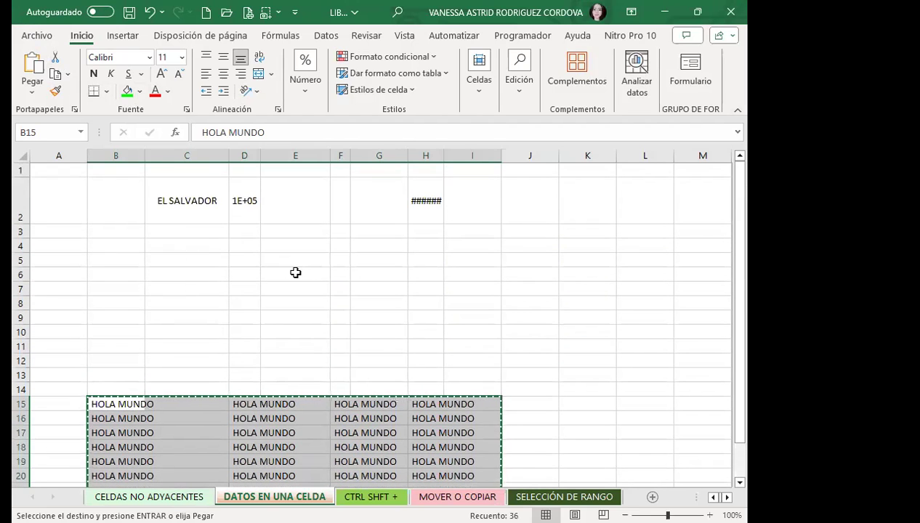
{"action": "left_click", "coordinate": [296, 273]}
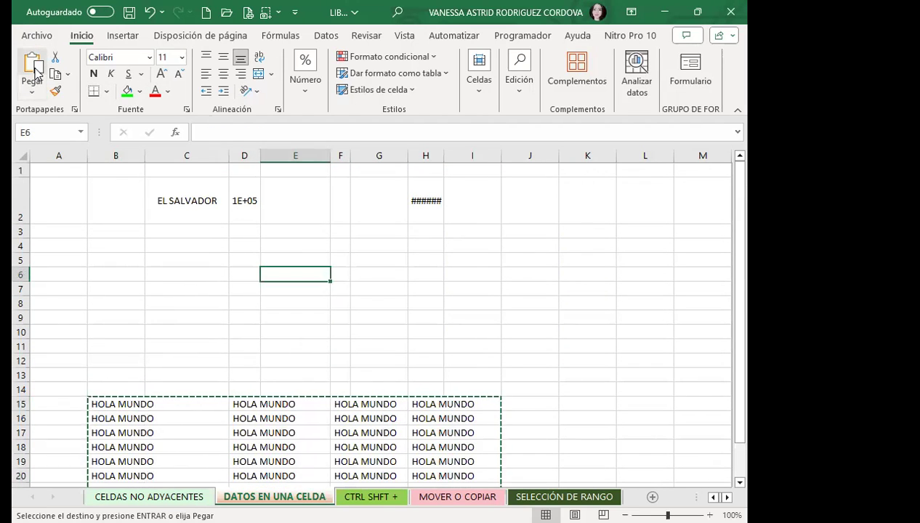
{"action": "left_click", "coordinate": [33, 67]}
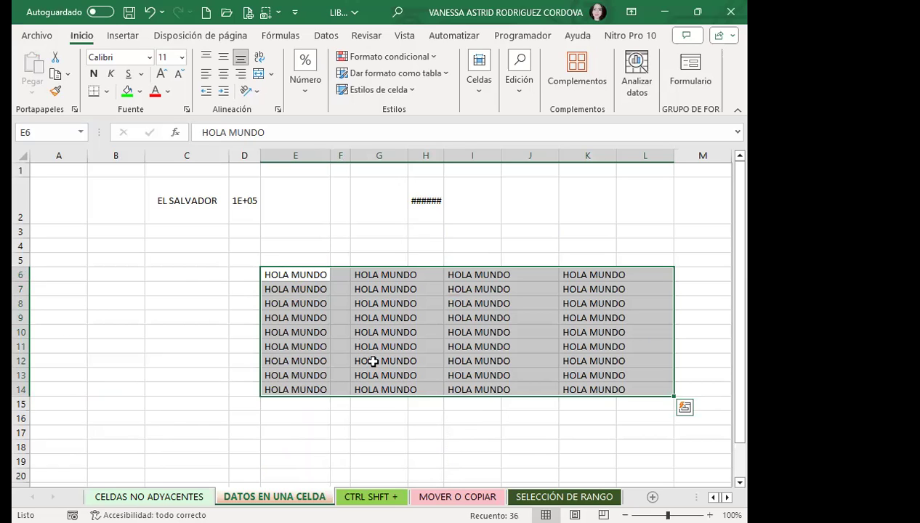
{"action": "key", "text": "Escape"}
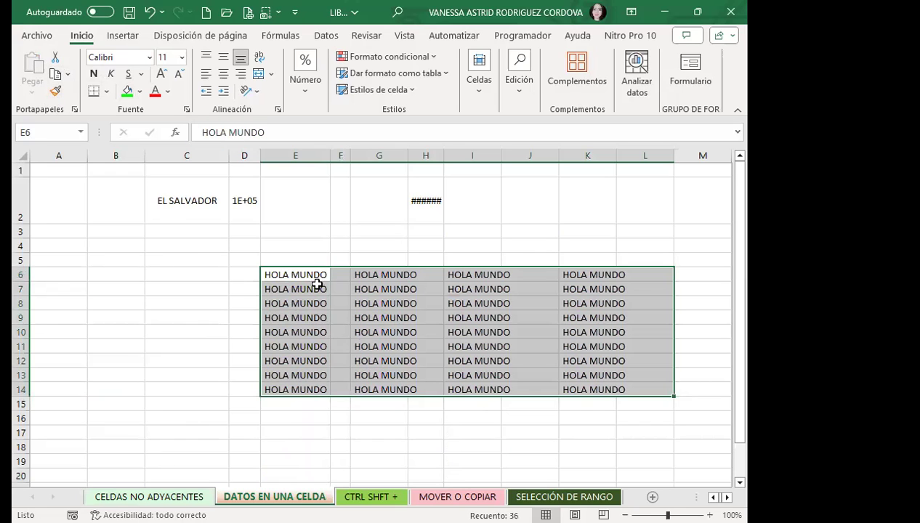
Step: Drag the HOLA MUNDO block to B11:I19, then reposition it to cover F6:M14
{"action": "mouse_move", "coordinate": [308, 398]}
{"action": "left_mouse_down"}
{"action": "mouse_move", "coordinate": [263, 400]}
{"action": "mouse_move", "coordinate": [94, 460]}
{"action": "left_mouse_up"}
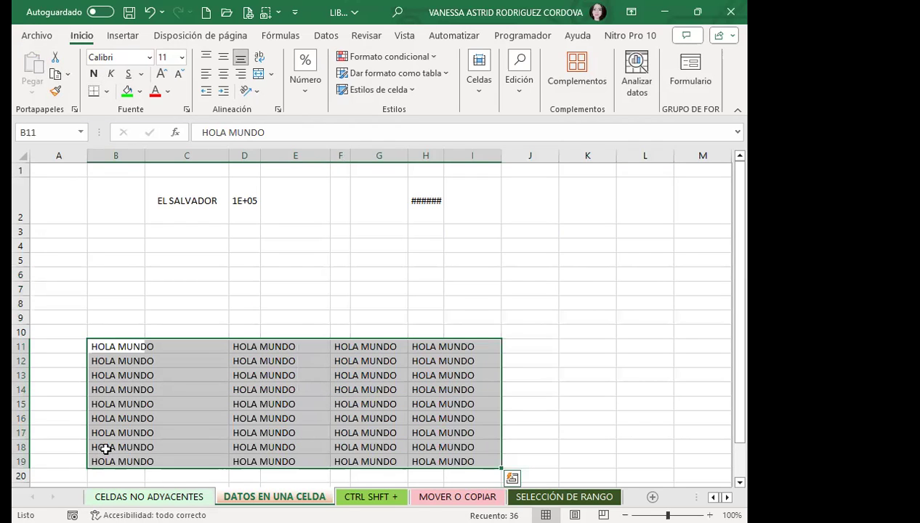
{"action": "left_click", "coordinate": [160, 331]}
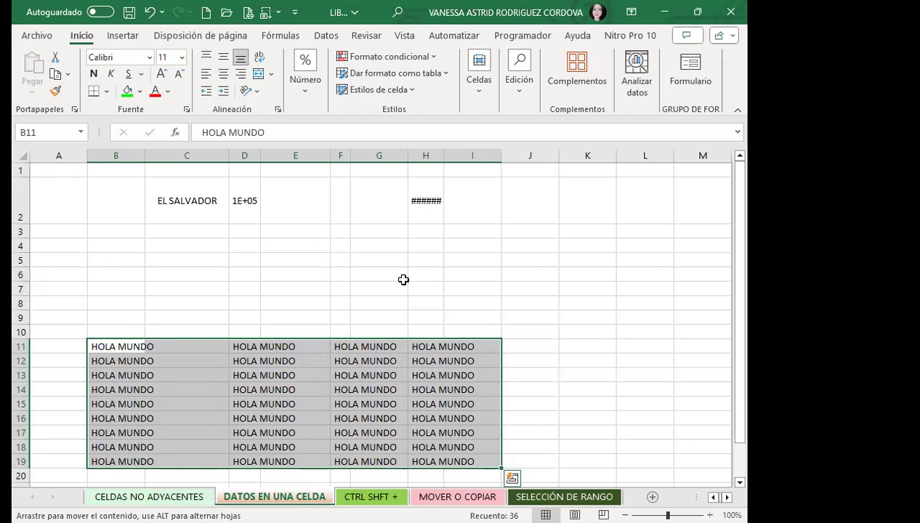
{"action": "left_click_drag", "start_coordinate": [404, 280], "coordinate": [404, 281]}
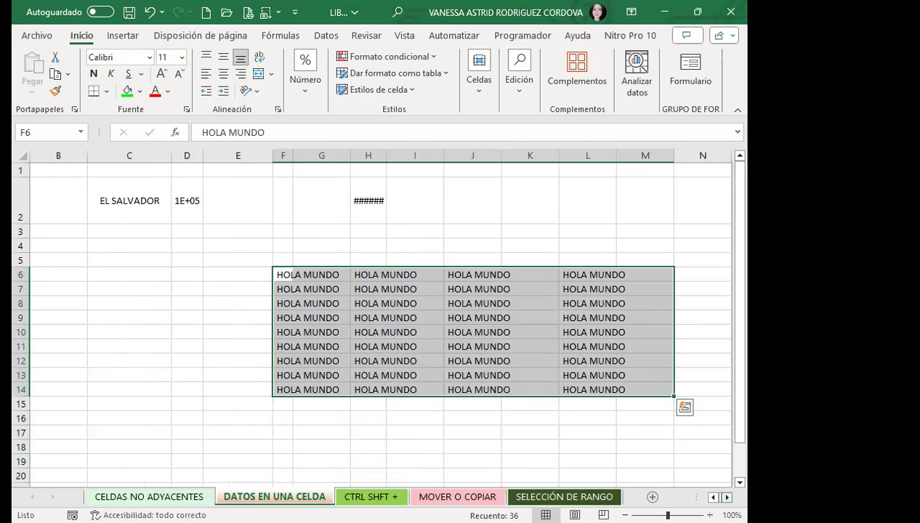
{"action": "scroll", "coordinate": [618, 400], "scroll_direction": "right", "scroll_amount": 1}
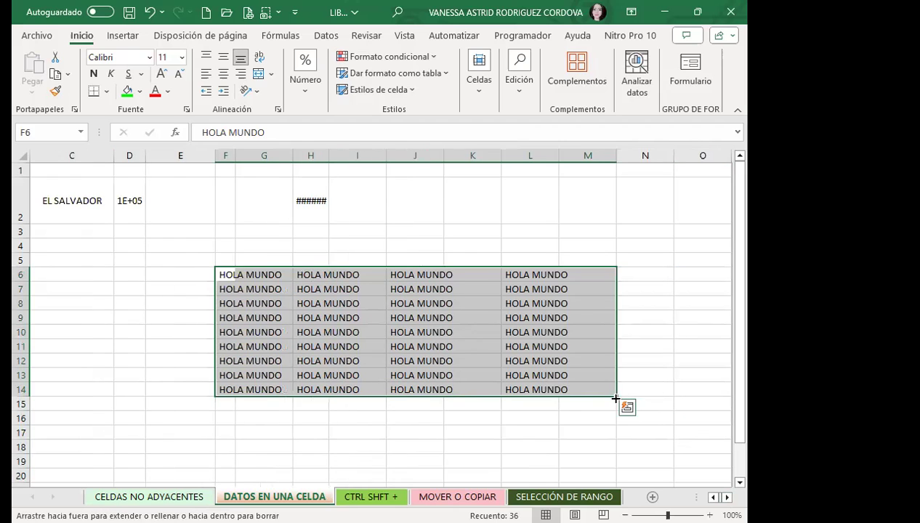
Step: Fill the F6:M14 HOLA MUNDO block down to row 21 and right through column O
{"action": "left_click_drag", "start_coordinate": [616, 399], "coordinate": [617, 465]}
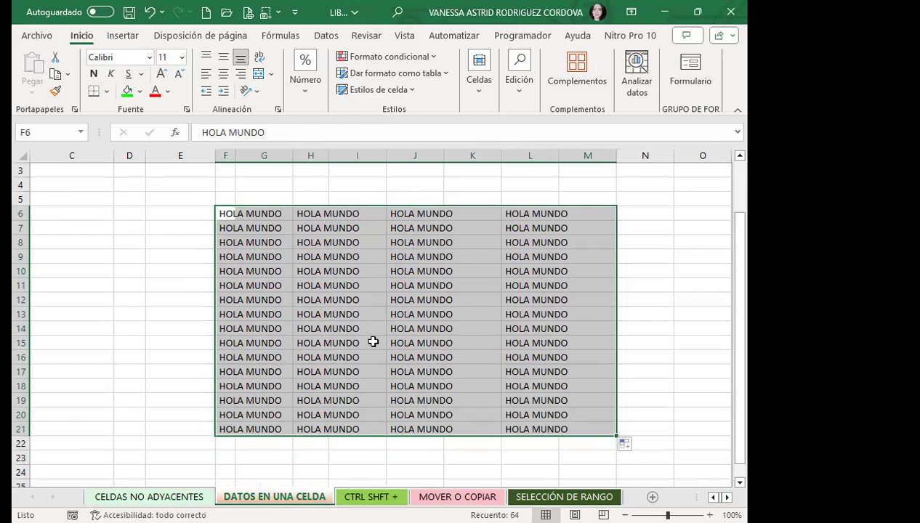
{"action": "left_click_drag", "start_coordinate": [614, 436], "coordinate": [705, 421]}
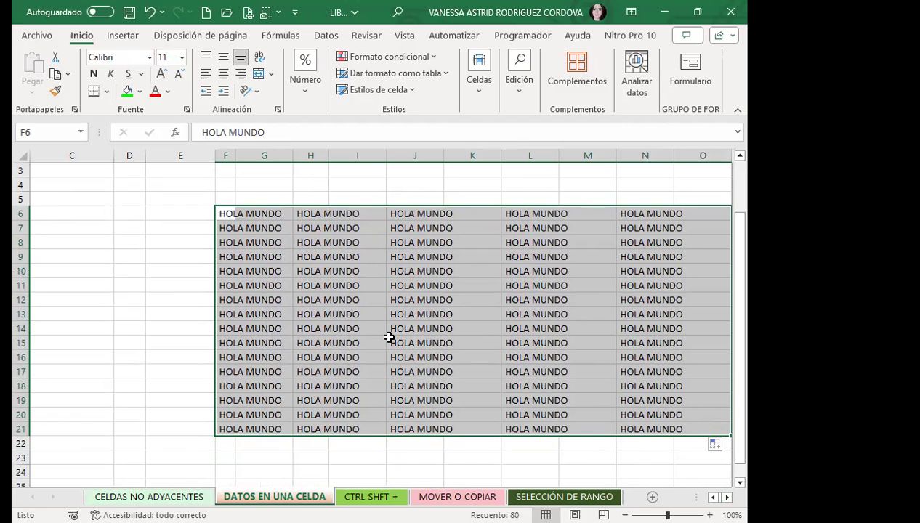
{"action": "scroll", "coordinate": [374, 304], "scroll_direction": "down", "scroll_amount": 1}
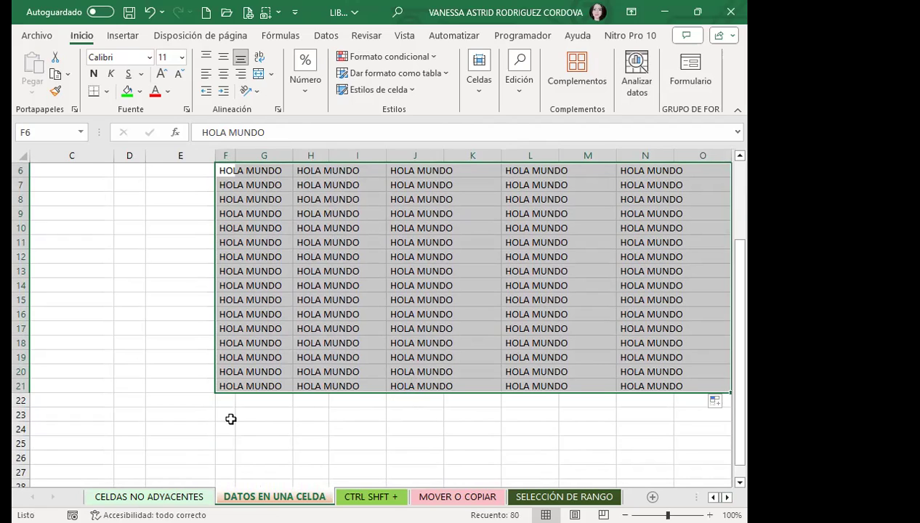
{"action": "scroll", "coordinate": [356, 402], "scroll_direction": "down", "scroll_amount": 2}
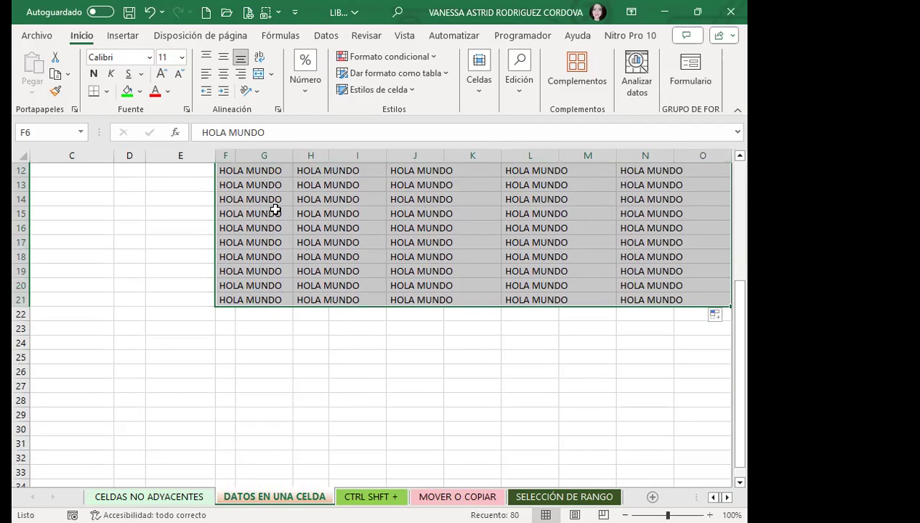
{"action": "scroll", "coordinate": [435, 321], "scroll_direction": "up", "scroll_amount": 2}
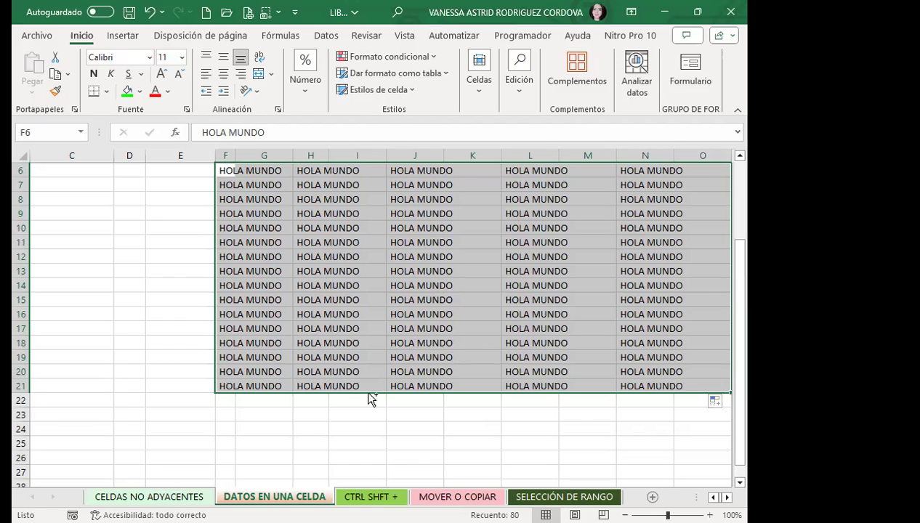
Step: Copy the HOLA MUNDO block so it starts at E12, then select the copied range
{"action": "mouse_move", "coordinate": [368, 393]}
{"action": "left_mouse_down"}
{"action": "mouse_move", "coordinate": [367, 407]}
{"action": "mouse_move", "coordinate": [307, 462]}
{"action": "left_mouse_up"}
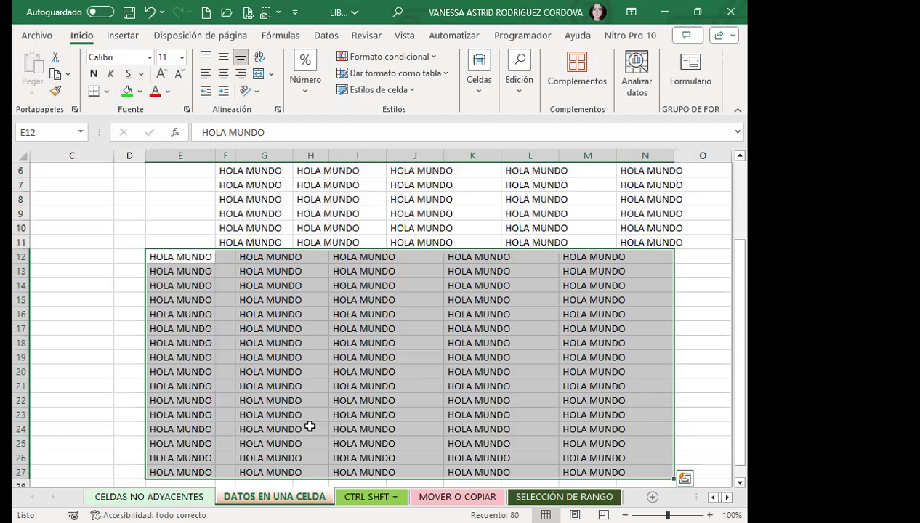
{"action": "left_click", "coordinate": [264, 328]}
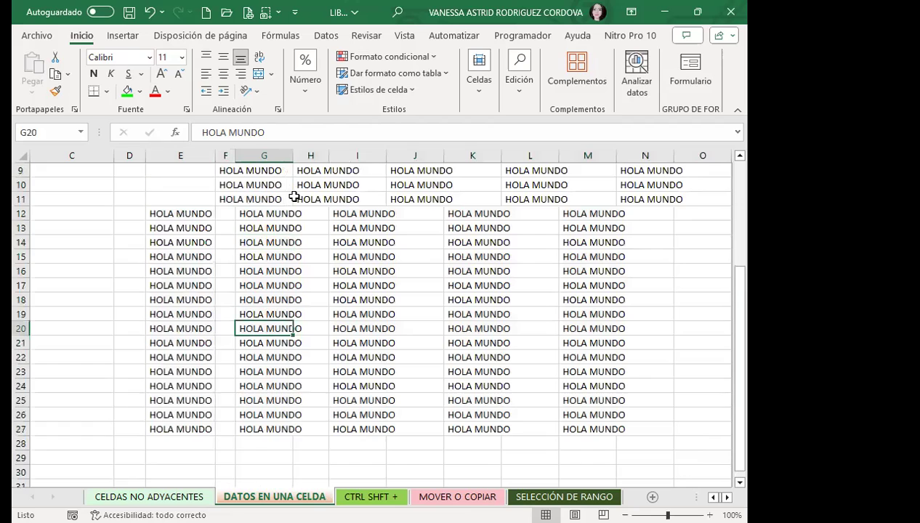
{"action": "scroll", "coordinate": [287, 218], "scroll_direction": "up", "scroll_amount": 1}
{"action": "mouse_move", "coordinate": [282, 256]}
{"action": "left_mouse_down"}
{"action": "mouse_move", "coordinate": [272, 430]}
{"action": "mouse_move", "coordinate": [706, 422]}
{"action": "left_mouse_up"}
{"action": "scroll", "coordinate": [263, 438], "scroll_direction": "down", "scroll_amount": 1}
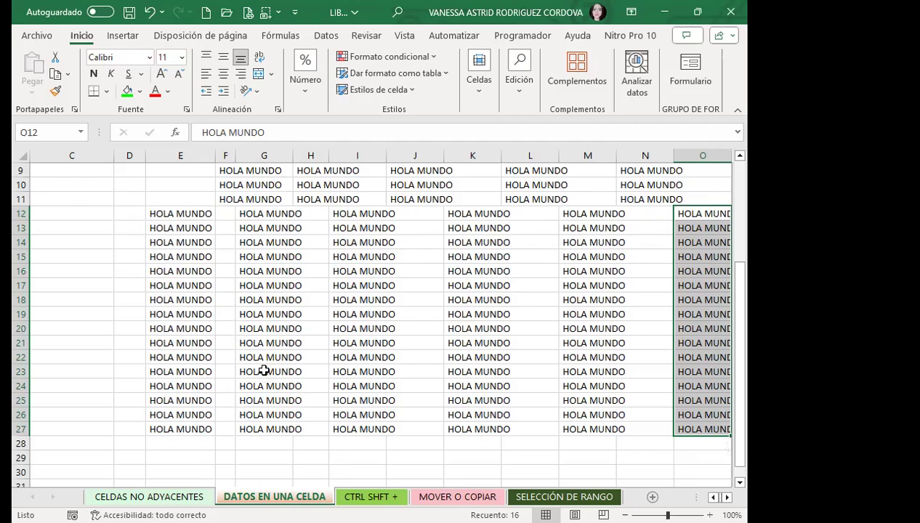
{"action": "scroll", "coordinate": [262, 371], "scroll_direction": "up", "scroll_amount": 3}
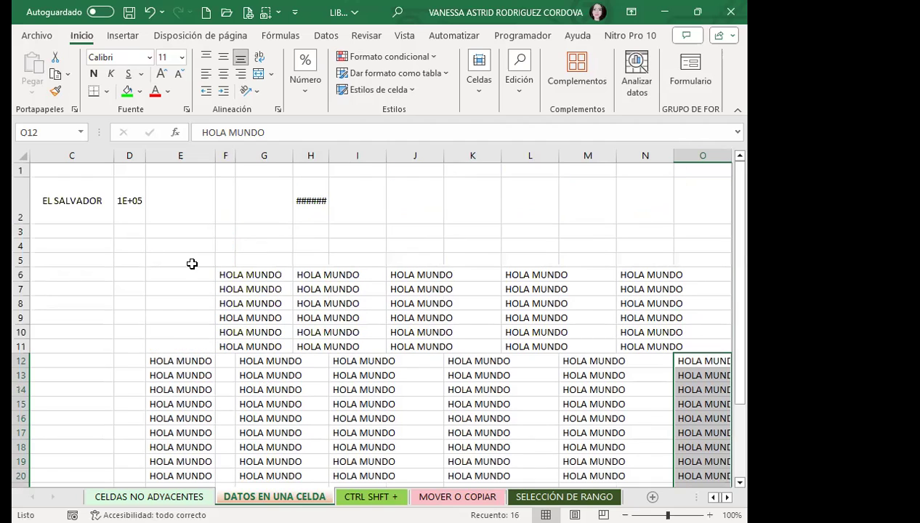
{"action": "left_click", "coordinate": [124, 207]}
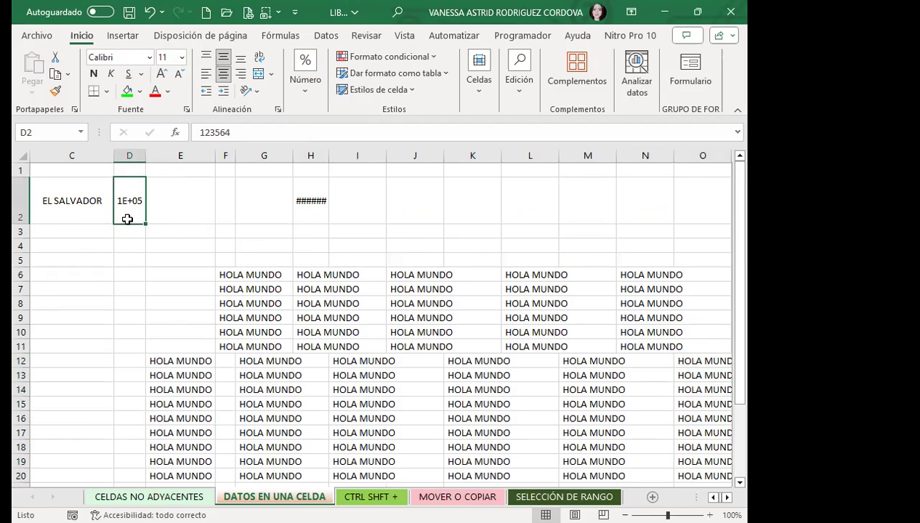
{"action": "left_click", "coordinate": [311, 214]}
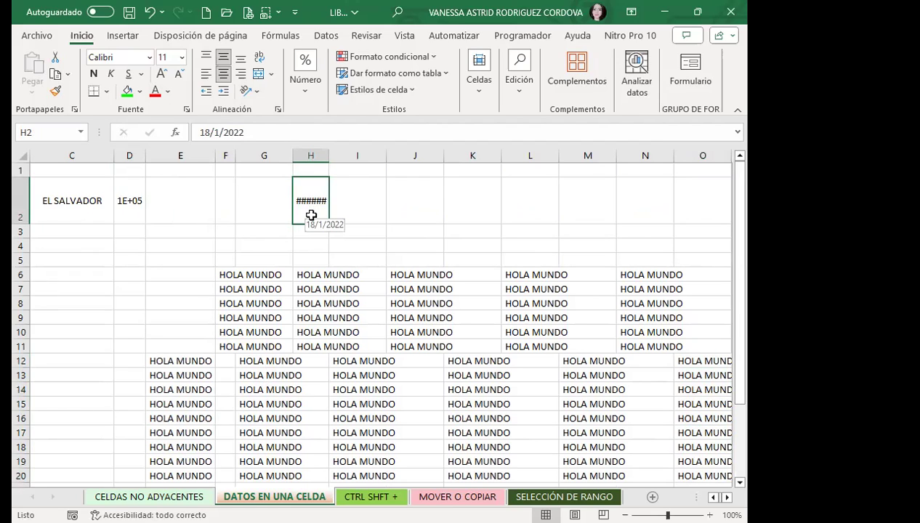
{"action": "double_click", "coordinate": [329, 155]}
{"action": "mouse_move", "coordinate": [362, 154]}
{"action": "left_mouse_down"}
{"action": "mouse_move", "coordinate": [328, 165]}
{"action": "mouse_move", "coordinate": [359, 151]}
{"action": "mouse_move", "coordinate": [329, 156]}
{"action": "left_mouse_up"}
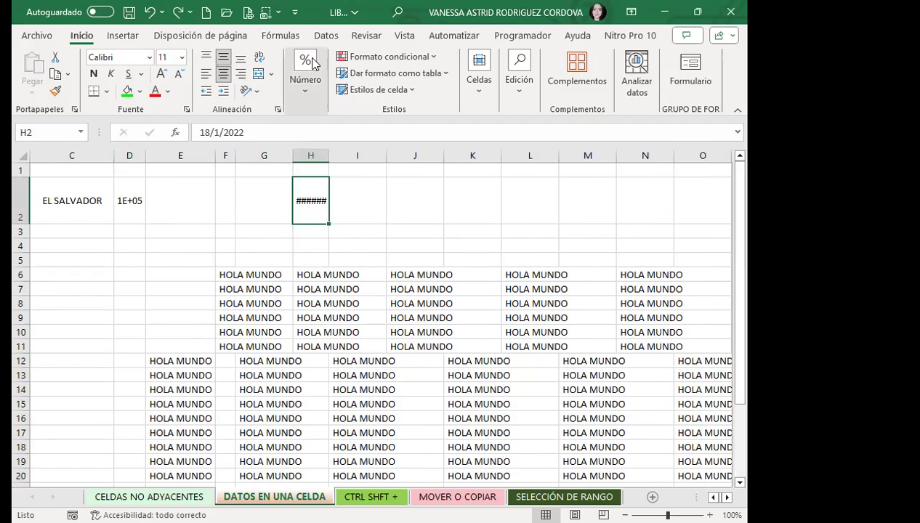
{"action": "left_click", "coordinate": [484, 100]}
{"action": "left_click", "coordinate": [547, 152]}
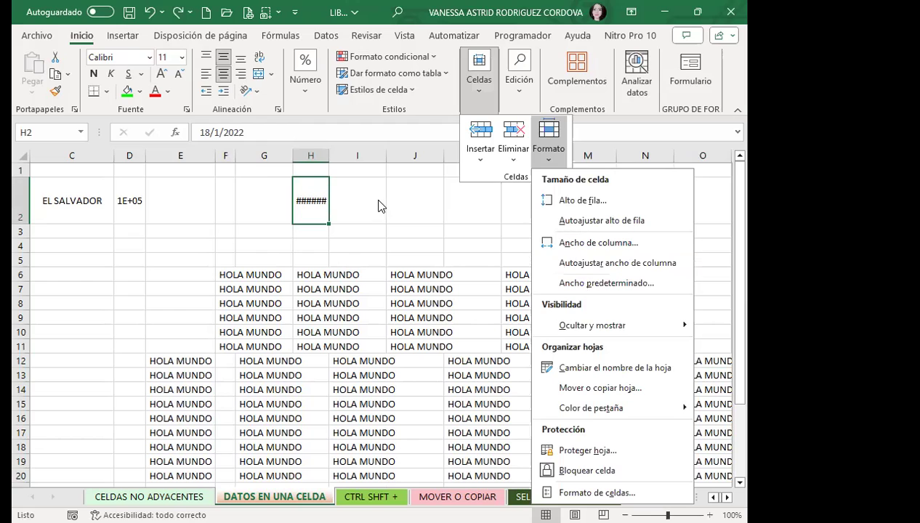
{"action": "left_click", "coordinate": [312, 203]}
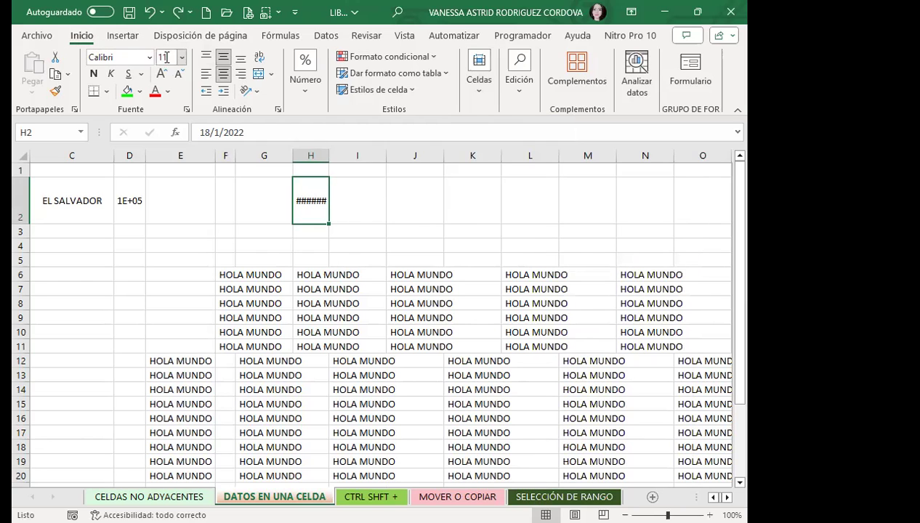
{"action": "left_click", "coordinate": [130, 210]}
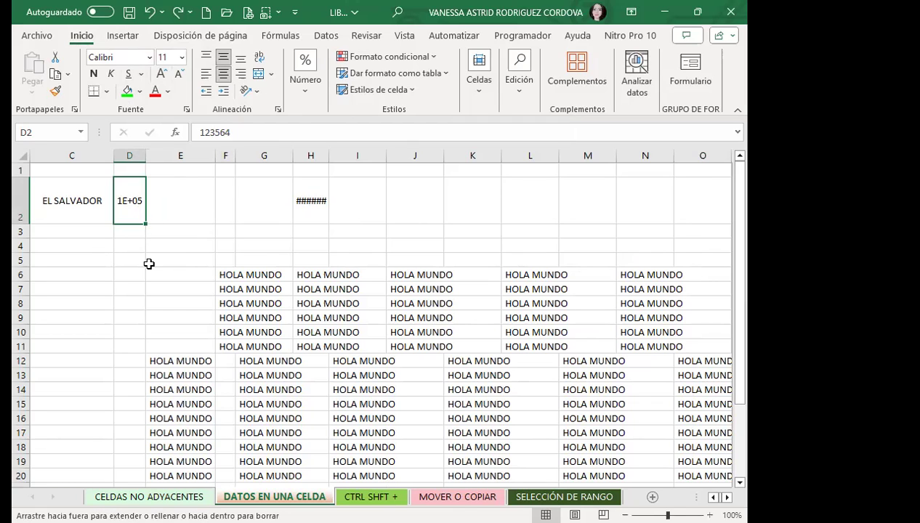
Step: Fill the number down D2:D7 and give those cells a pale green fill
{"action": "left_click_drag", "start_coordinate": [144, 224], "coordinate": [145, 291]}
{"action": "left_click", "coordinate": [127, 92]}
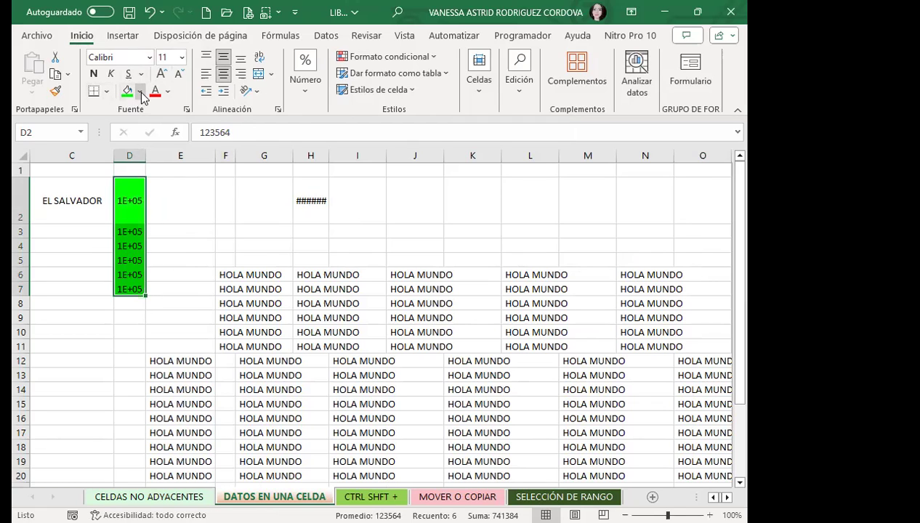
{"action": "left_click", "coordinate": [139, 91]}
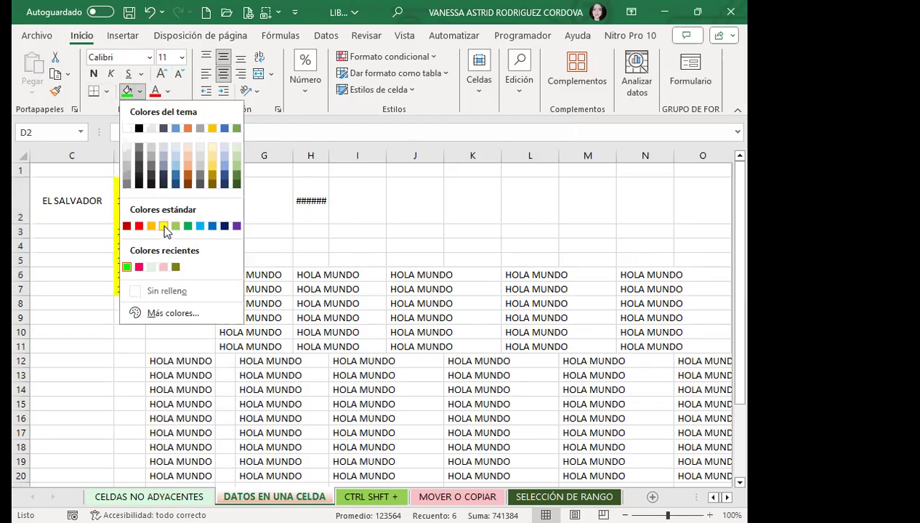
{"action": "left_click", "coordinate": [149, 266]}
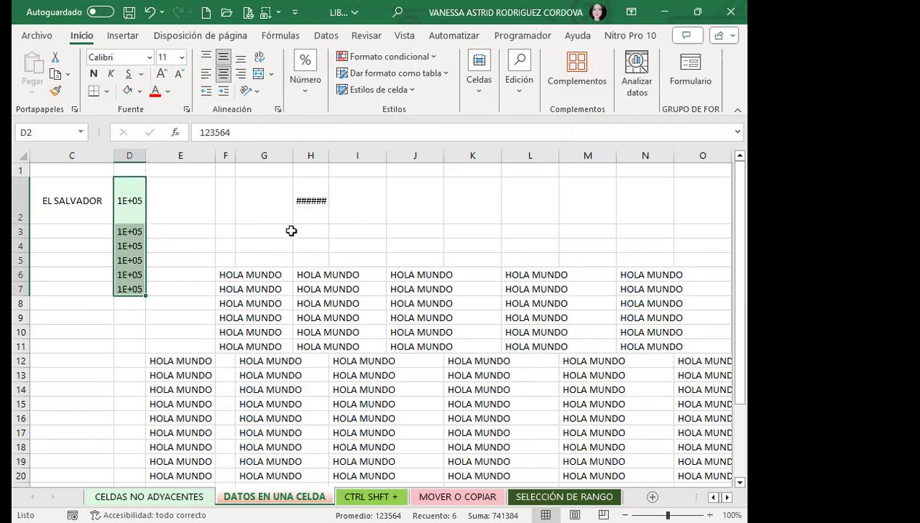
Step: Delete HOLA MUNDO from G6:O12 and F6:H12, then fill H2's date down to H8
{"action": "left_click", "coordinate": [310, 207]}
{"action": "left_click_drag", "start_coordinate": [236, 275], "coordinate": [691, 361]}
{"action": "key", "text": "Delete"}
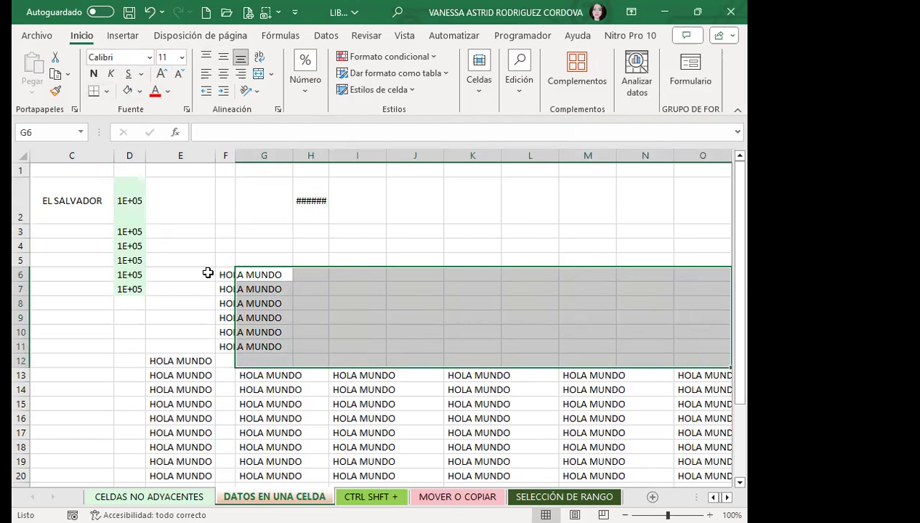
{"action": "left_click_drag", "start_coordinate": [222, 275], "coordinate": [293, 361]}
{"action": "key", "text": "Delete"}
{"action": "left_click", "coordinate": [317, 208]}
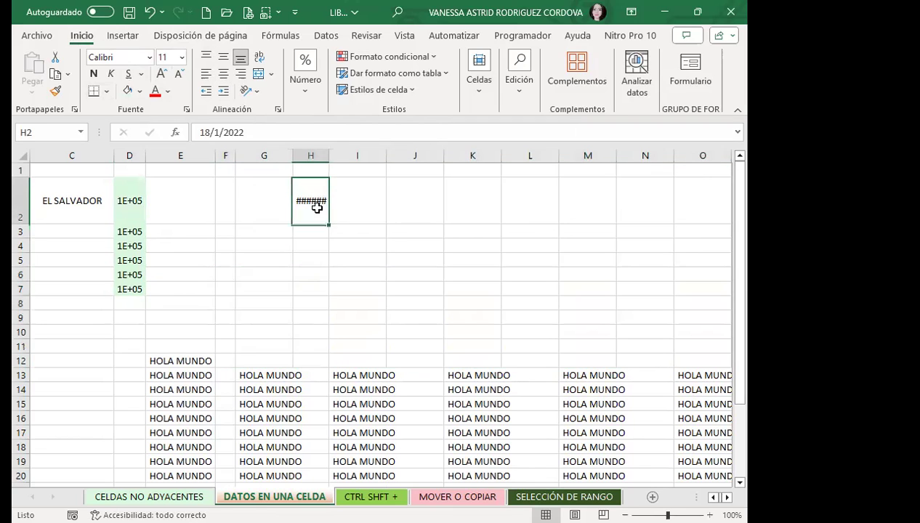
{"action": "left_click_drag", "start_coordinate": [328, 225], "coordinate": [333, 305]}
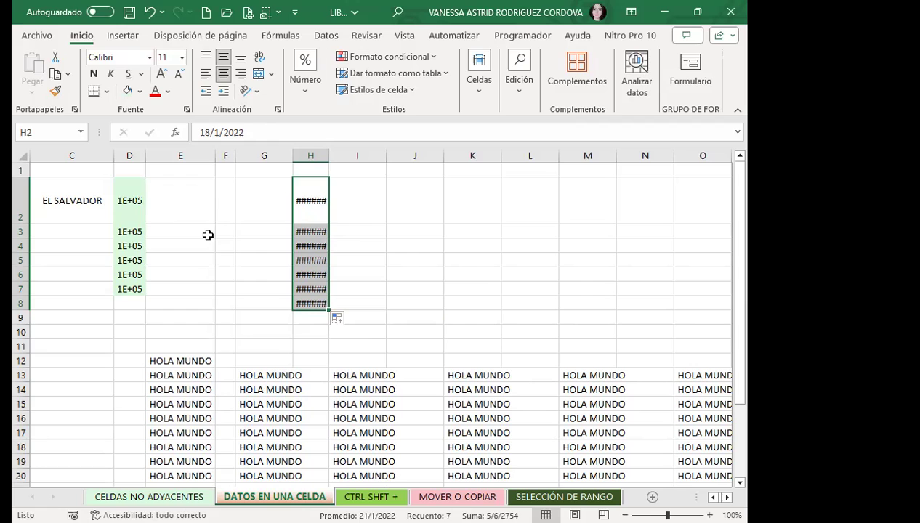
Step: Check the 123564 values in column D and the dates stored in column H
{"action": "left_click", "coordinate": [129, 205]}
{"action": "left_click", "coordinate": [135, 247]}
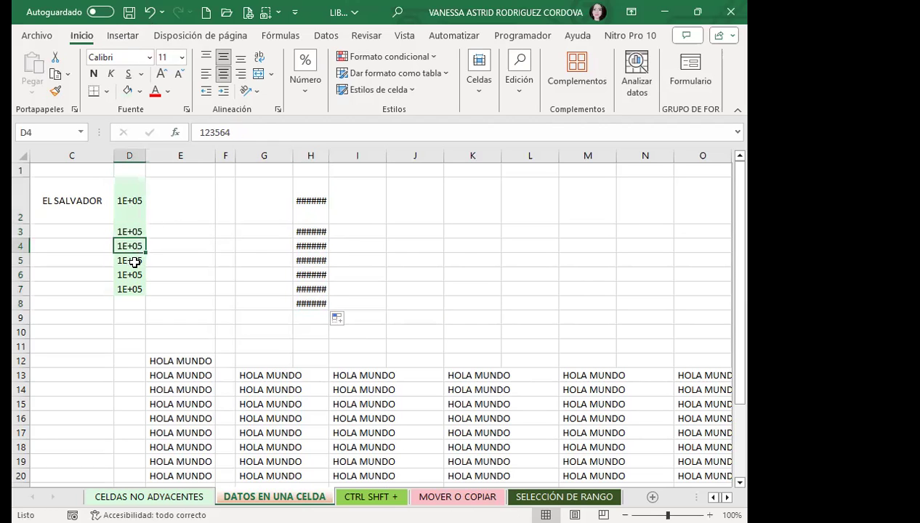
{"action": "left_click", "coordinate": [295, 214]}
{"action": "left_click", "coordinate": [309, 246]}
{"action": "left_click", "coordinate": [309, 287]}
{"action": "left_click", "coordinate": [315, 246]}
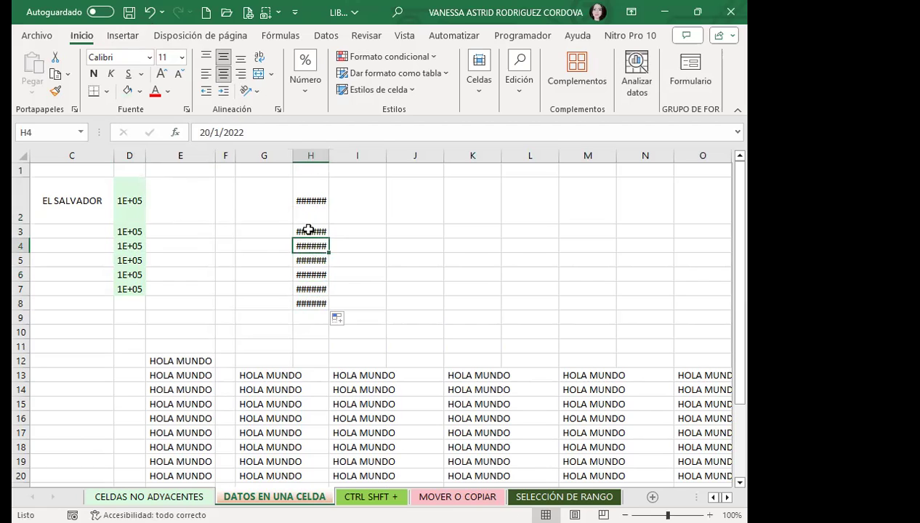
{"action": "left_click", "coordinate": [300, 210]}
{"action": "left_click", "coordinate": [133, 213]}
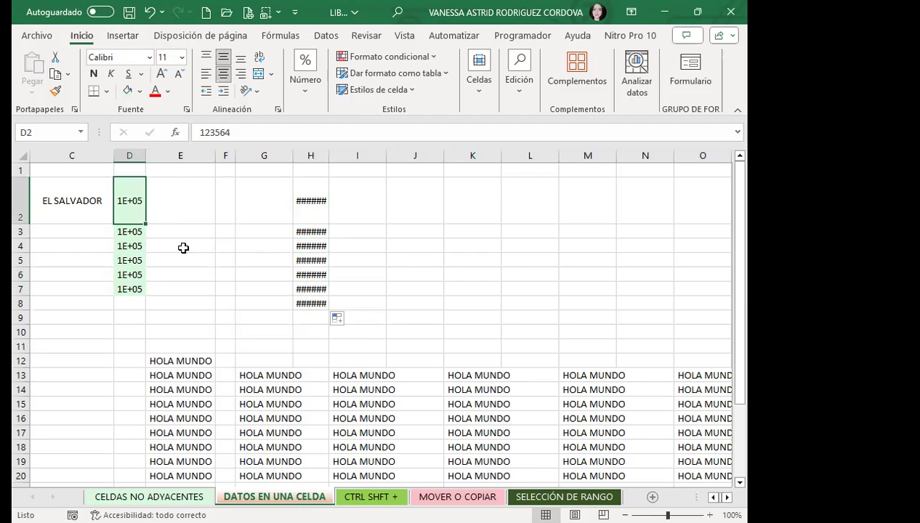
Step: Undo an accidental narrowing of column D, then select columns D and H together
{"action": "left_click_drag", "start_coordinate": [145, 155], "coordinate": [136, 156]}
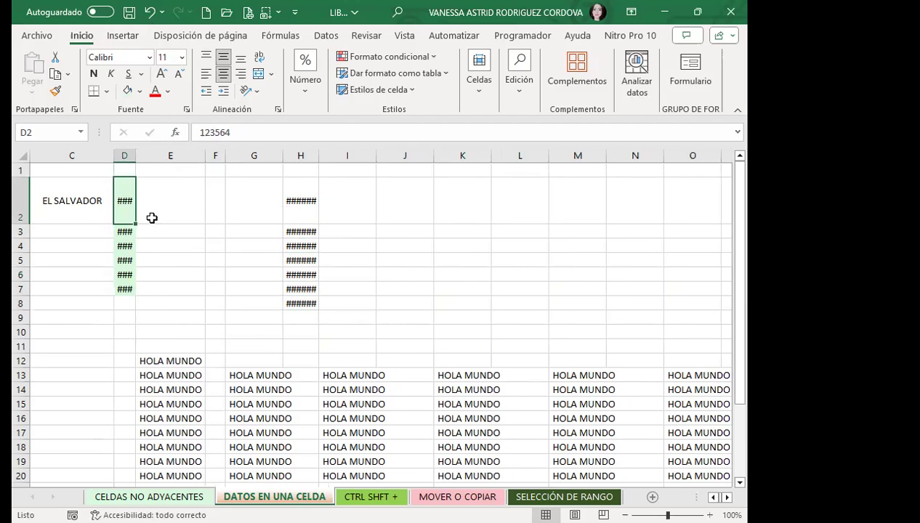
{"action": "key", "text": "ctrl+z"}
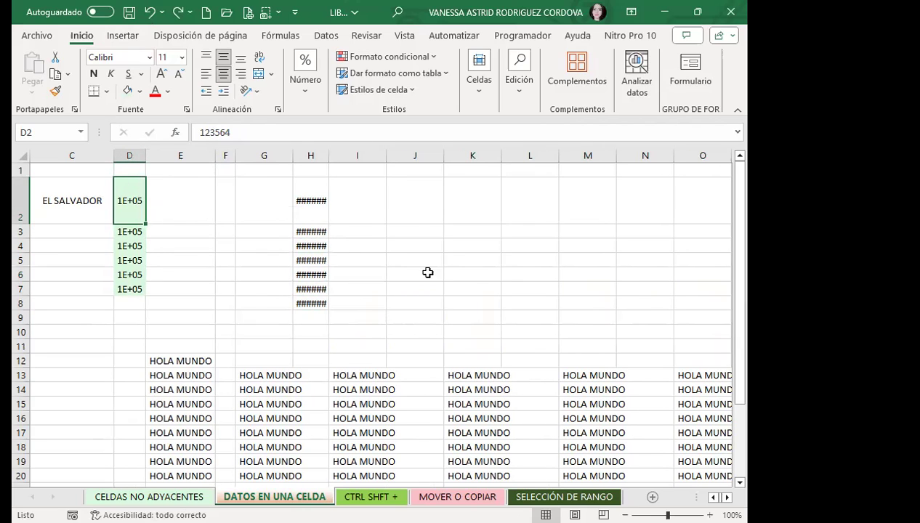
{"action": "left_click_drag", "start_coordinate": [125, 201], "coordinate": [122, 289]}
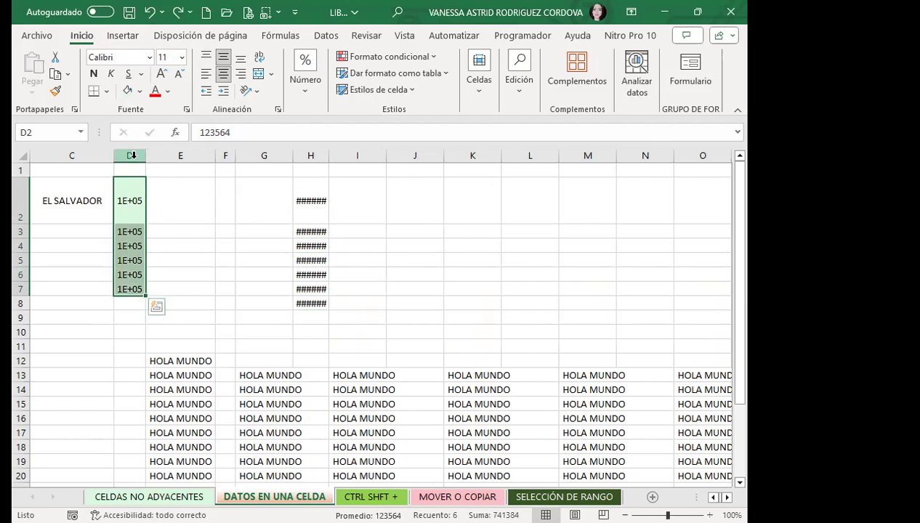
{"action": "left_click", "coordinate": [133, 154]}
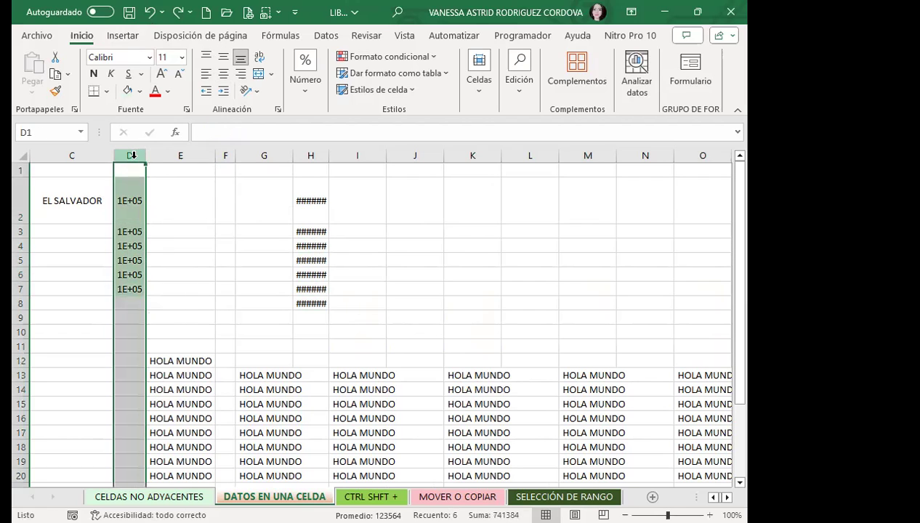
{"action": "left_click", "coordinate": [310, 156], "text": "ctrl"}
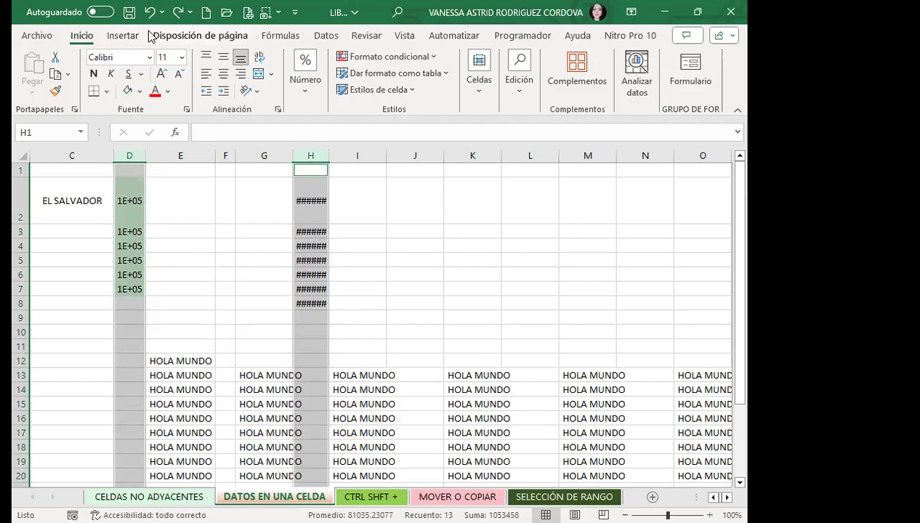
Step: Glance at the cell formatting options, closing them unchanged, and move to Disposición de página
{"action": "left_click", "coordinate": [186, 110]}
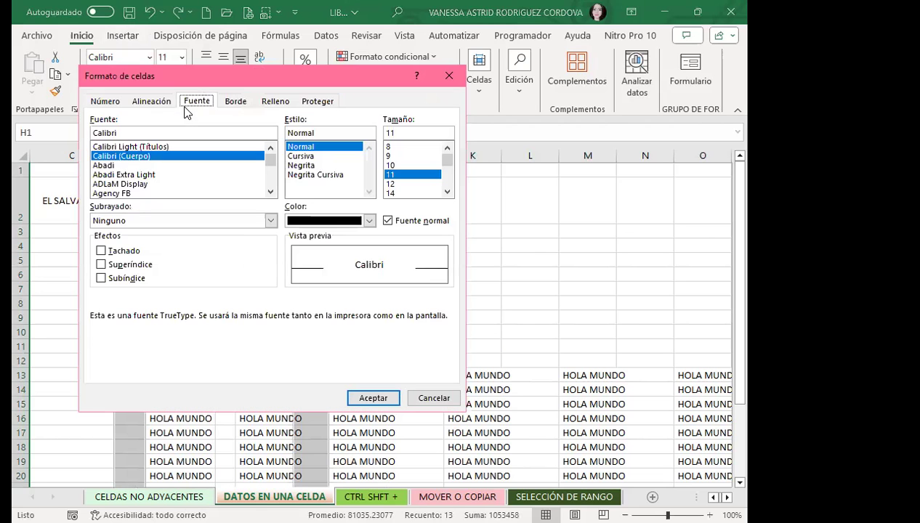
{"action": "left_click", "coordinate": [455, 81]}
{"action": "left_click", "coordinate": [125, 36]}
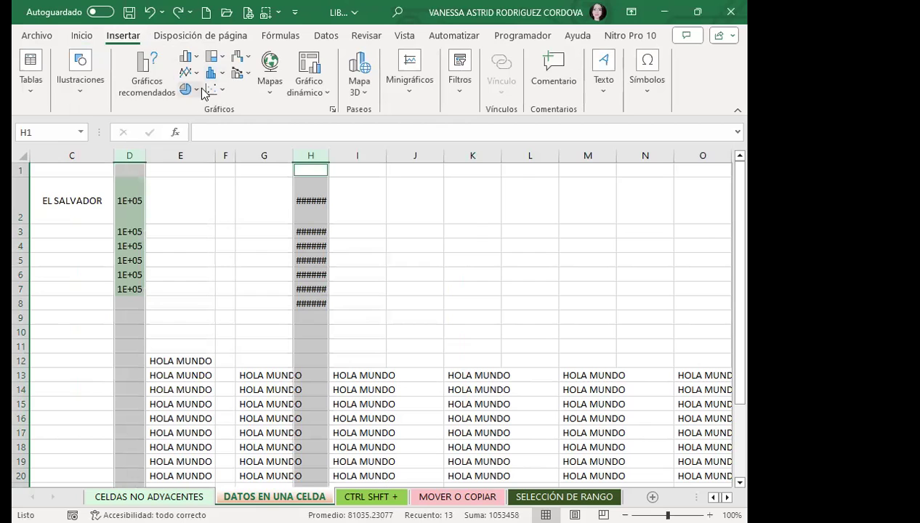
{"action": "left_click", "coordinate": [209, 36]}
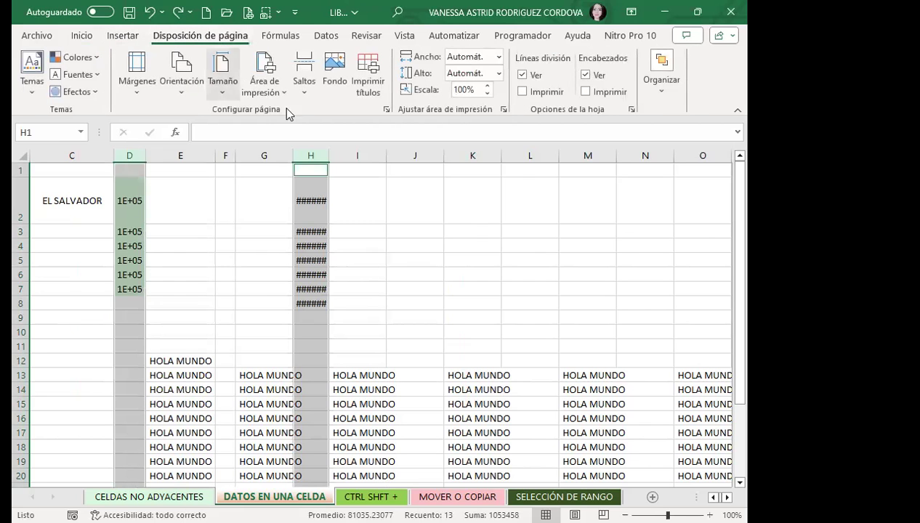
Step: Browse Configurar página's Página, Márgenes, Encabezado y pie de página and Hoja tabs, closing unchanged
{"action": "left_click", "coordinate": [387, 109]}
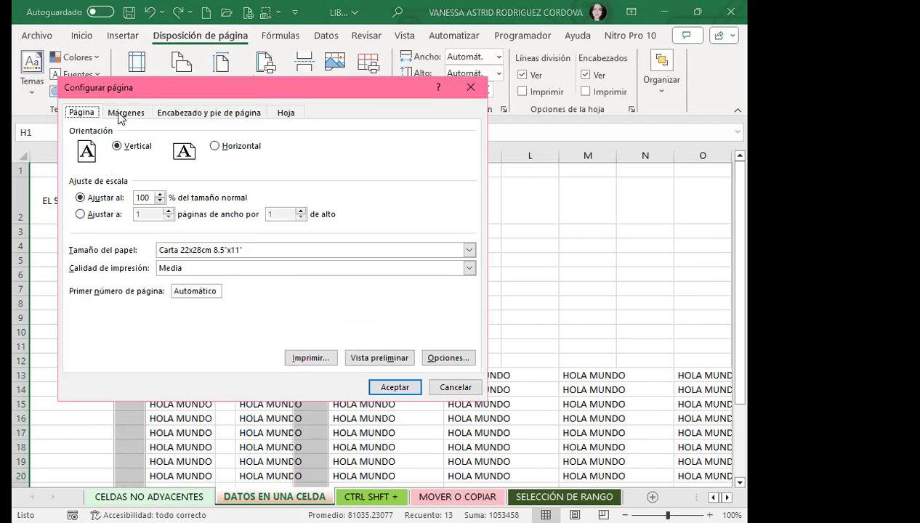
{"action": "left_click", "coordinate": [120, 116]}
{"action": "left_click", "coordinate": [193, 116]}
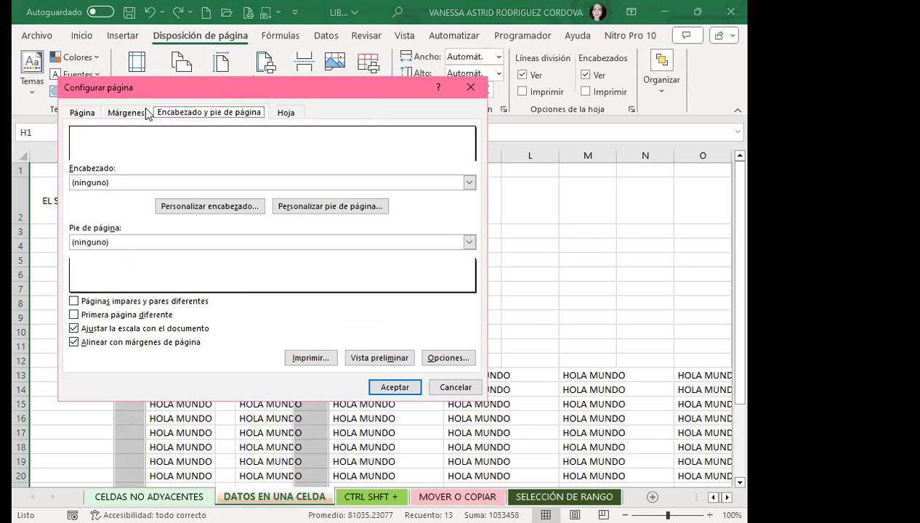
{"action": "left_click", "coordinate": [88, 116]}
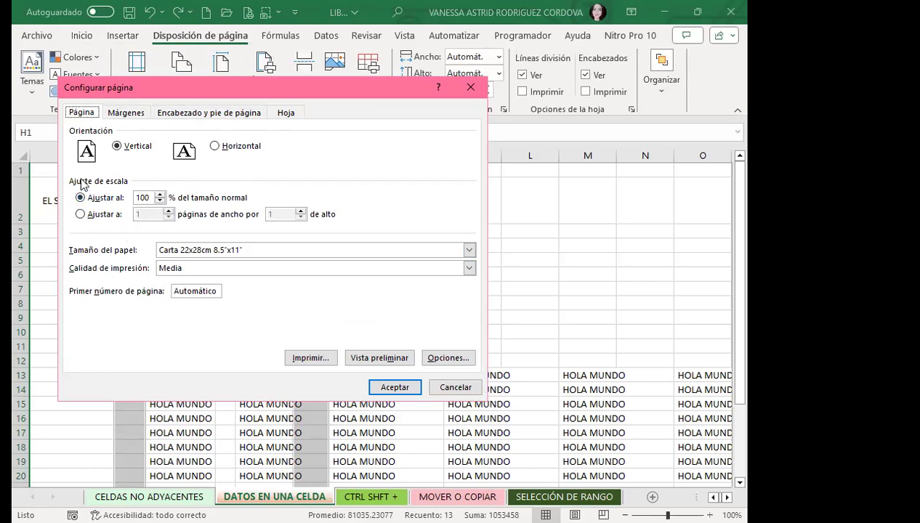
{"action": "left_click", "coordinate": [287, 114]}
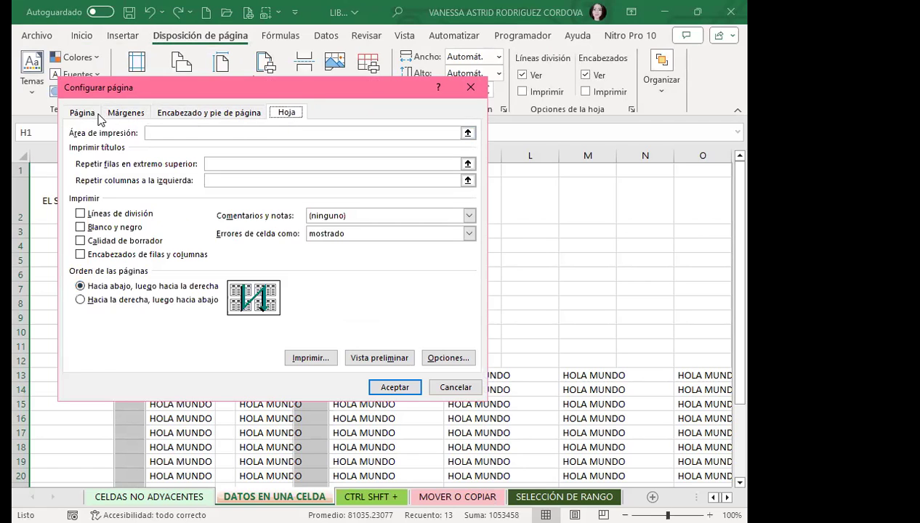
{"action": "left_click", "coordinate": [120, 114]}
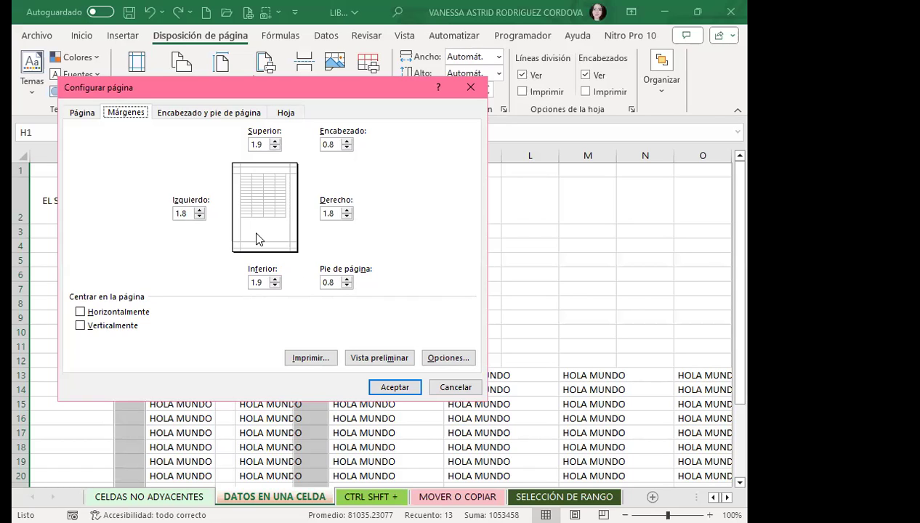
{"action": "left_click", "coordinate": [469, 88]}
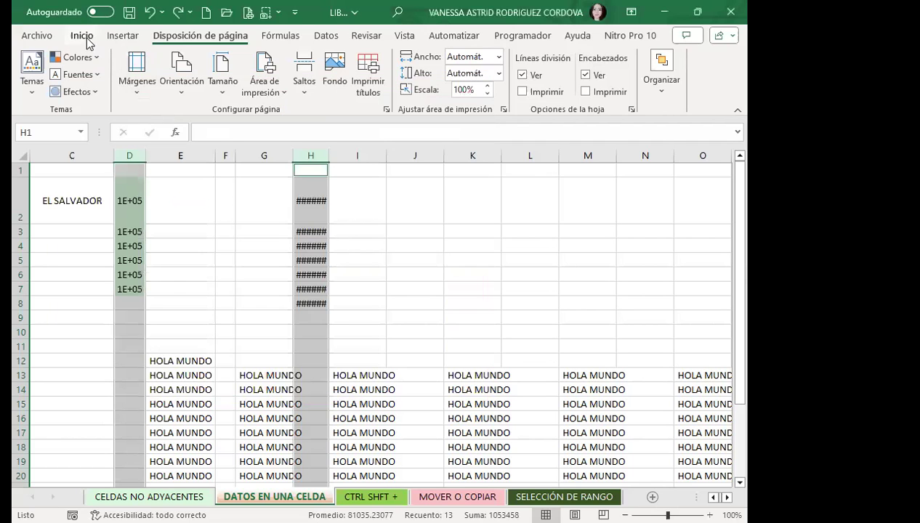
Step: Apply Ajustar texto to columns D and H through Formato de celdas > Alineación
{"action": "left_click", "coordinate": [117, 37]}
{"action": "left_click", "coordinate": [79, 37]}
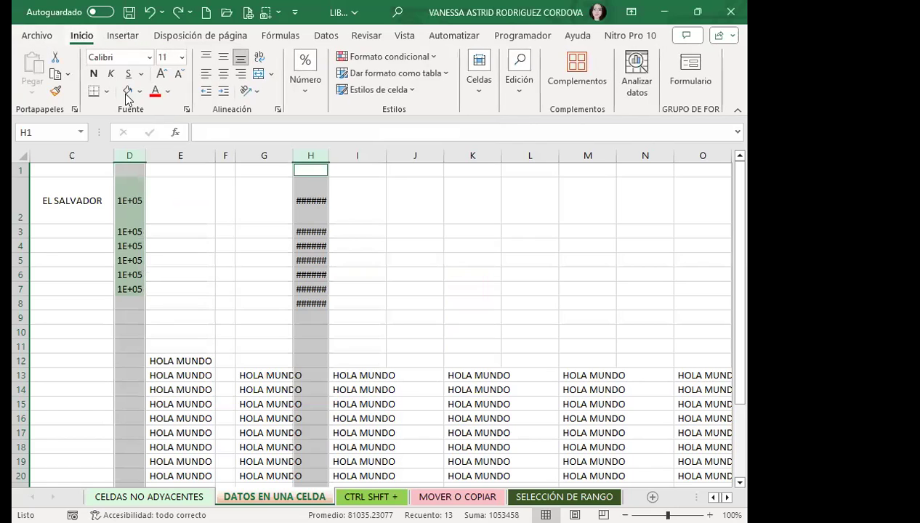
{"action": "left_click", "coordinate": [277, 111]}
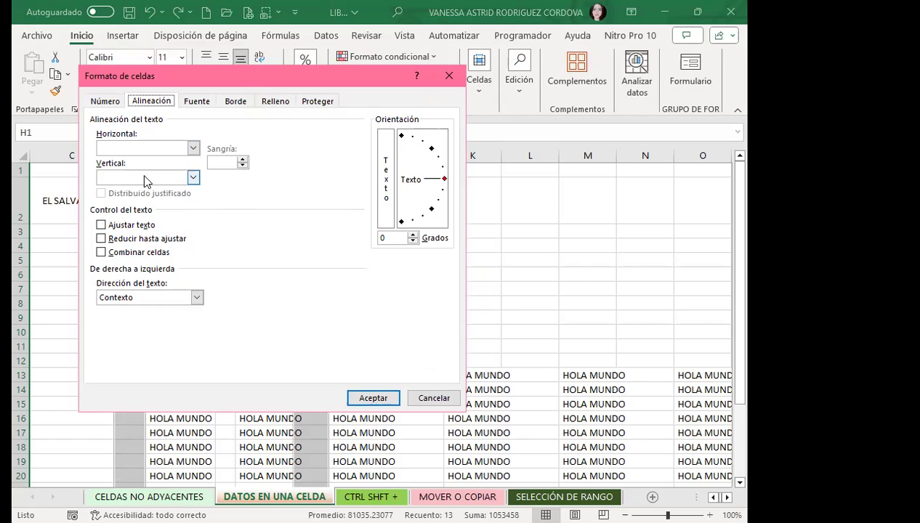
{"action": "left_click", "coordinate": [102, 225]}
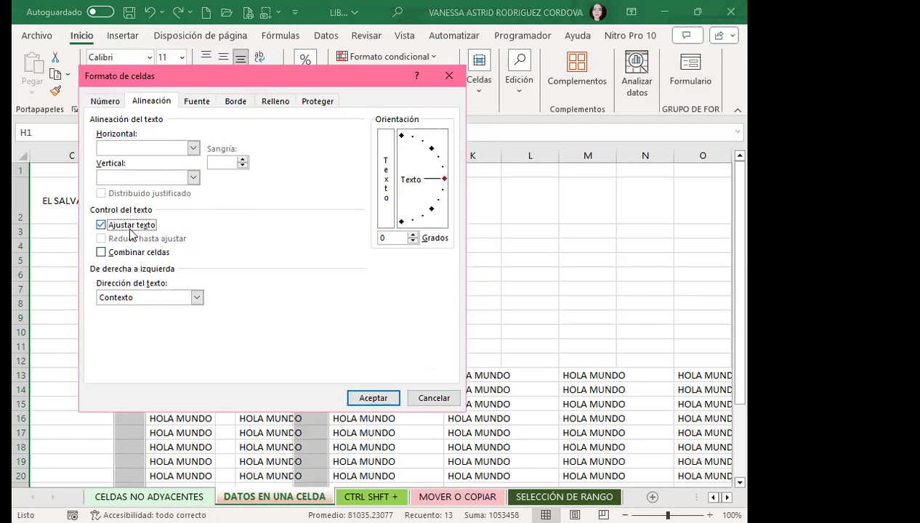
{"action": "left_click", "coordinate": [374, 401]}
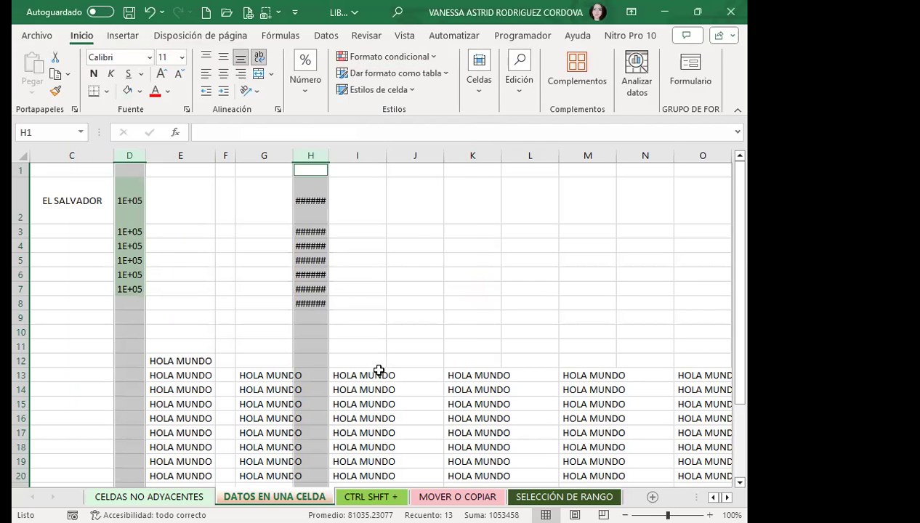
Step: Autofit columns D and H, then narrow column H so its dates no longer fit
{"action": "double_click", "coordinate": [329, 155]}
{"action": "left_click", "coordinate": [329, 196]}
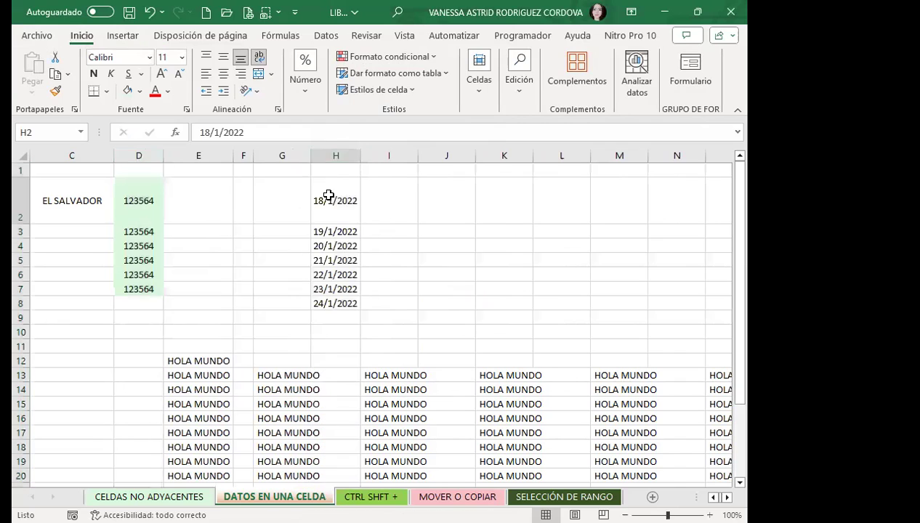
{"action": "left_click_drag", "start_coordinate": [360, 156], "coordinate": [339, 156]}
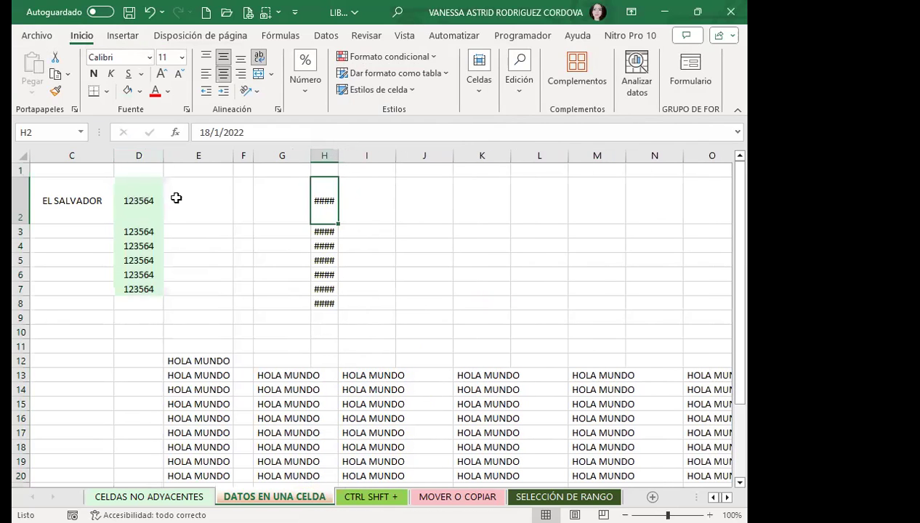
Step: Swap Ajustar texto for Reducir hasta ajustar on columns D and H
{"action": "left_click", "coordinate": [138, 156]}
{"action": "left_click", "coordinate": [323, 153], "text": "ctrl"}
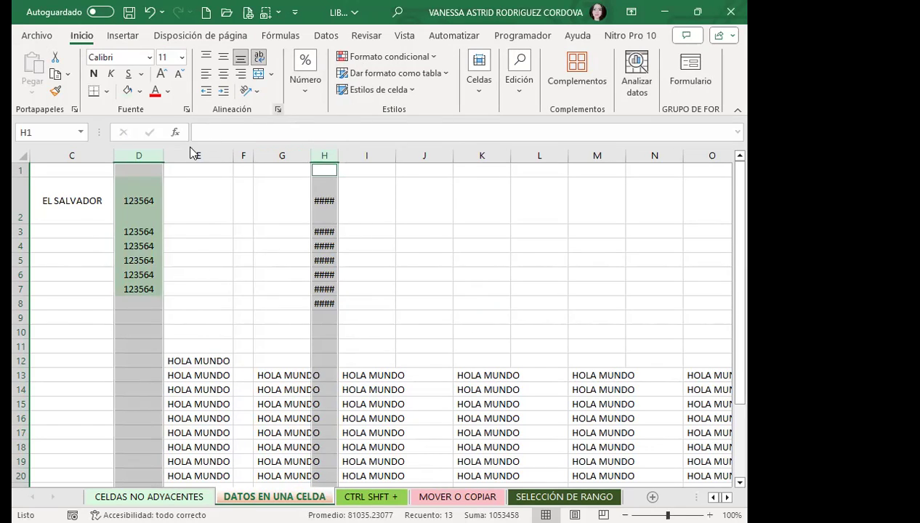
{"action": "key", "text": "ctrl+1"}
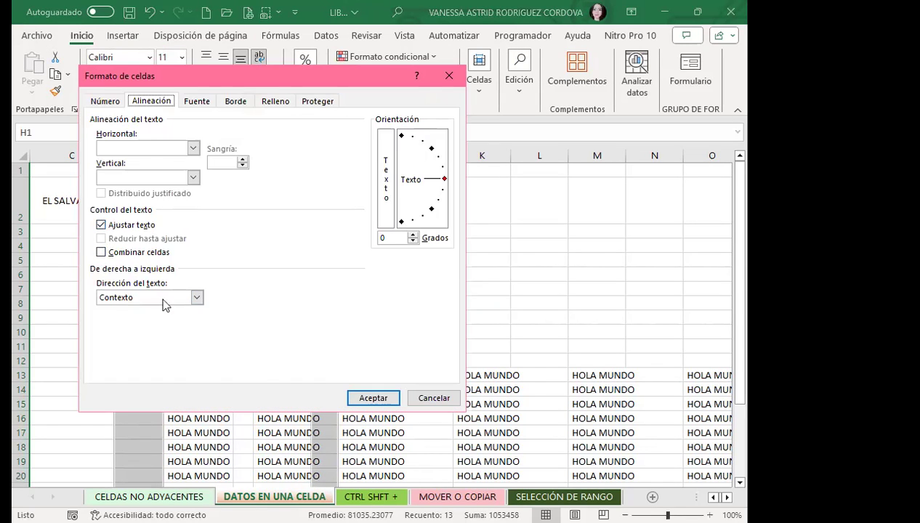
{"action": "left_click", "coordinate": [101, 225]}
{"action": "left_click", "coordinate": [102, 240]}
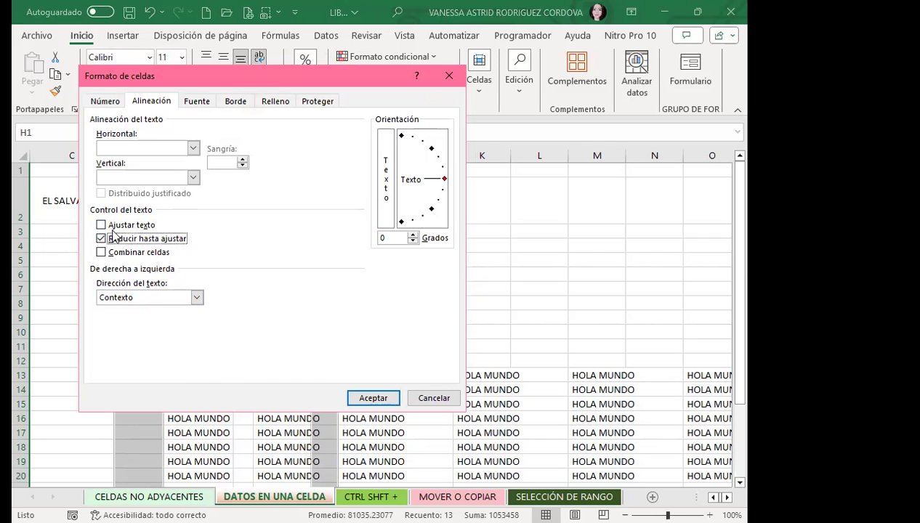
{"action": "left_click", "coordinate": [374, 398]}
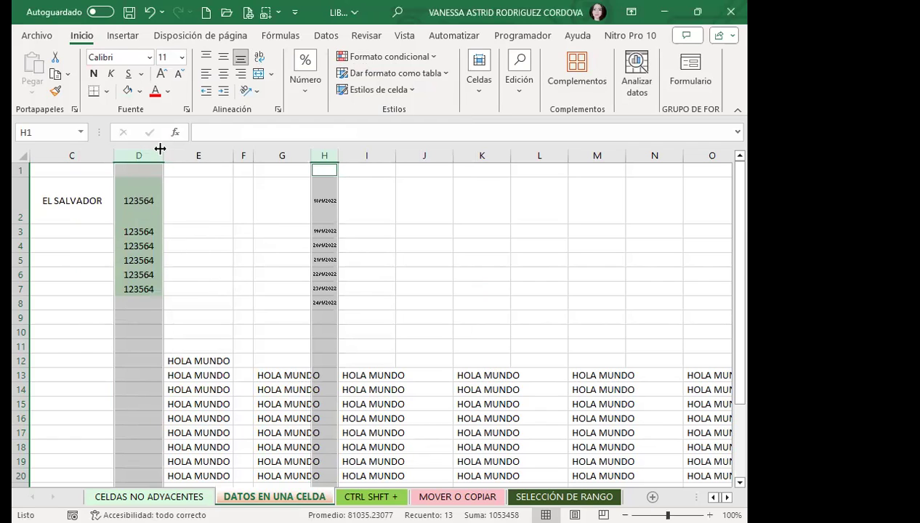
Step: Narrow columns D and H so 123564 and the dates shrink, then select columns D through H
{"action": "left_click_drag", "start_coordinate": [162, 155], "coordinate": [142, 155]}
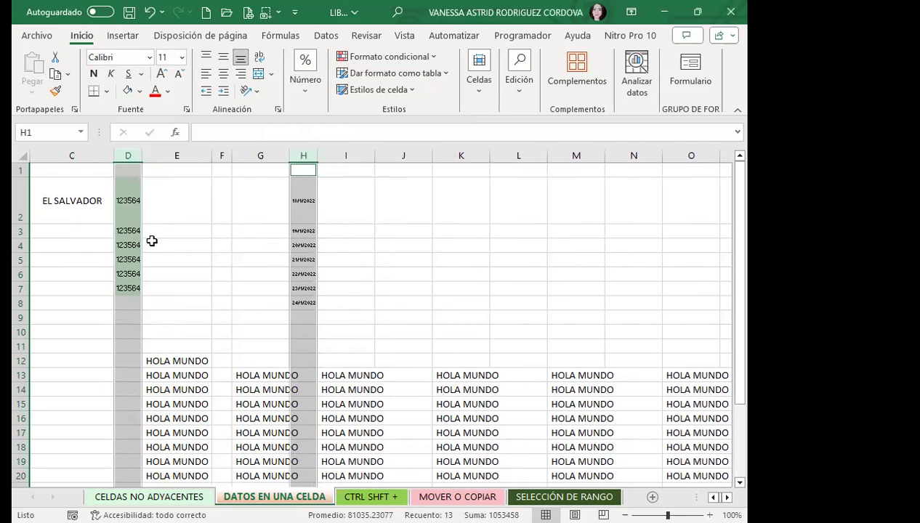
{"action": "left_click", "coordinate": [149, 228]}
{"action": "left_click", "coordinate": [128, 211]}
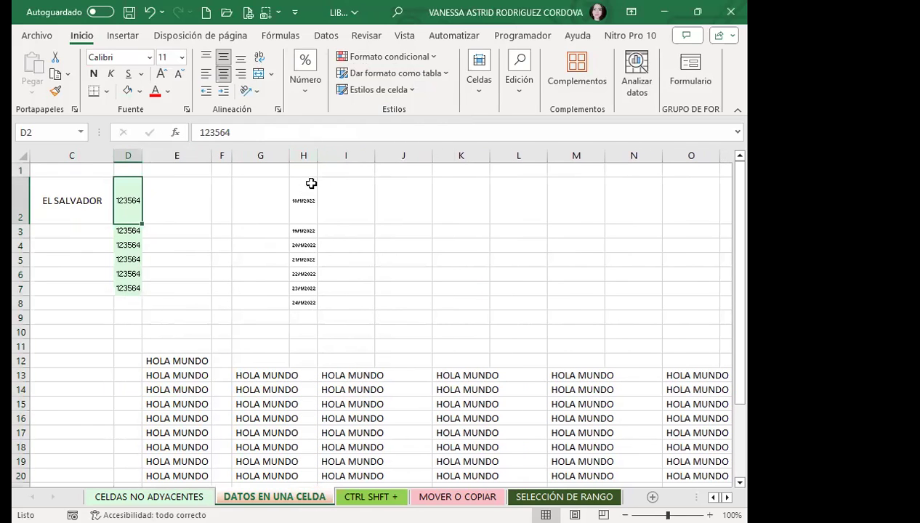
{"action": "left_click_drag", "start_coordinate": [317, 156], "coordinate": [312, 155]}
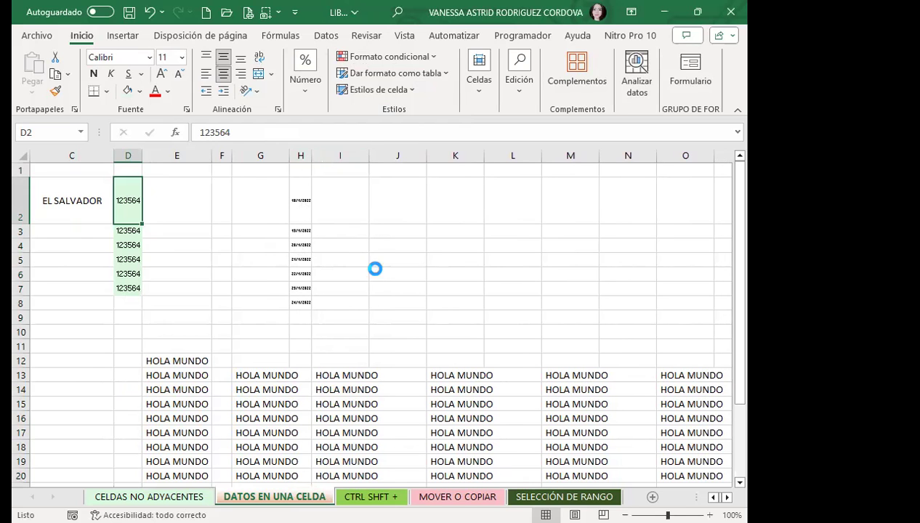
{"action": "scroll", "coordinate": [363, 275], "scroll_direction": "up", "scroll_amount": 4, "text": "ctrl"}
{"action": "scroll", "coordinate": [359, 279], "scroll_direction": "up", "scroll_amount": 2, "text": "ctrl"}
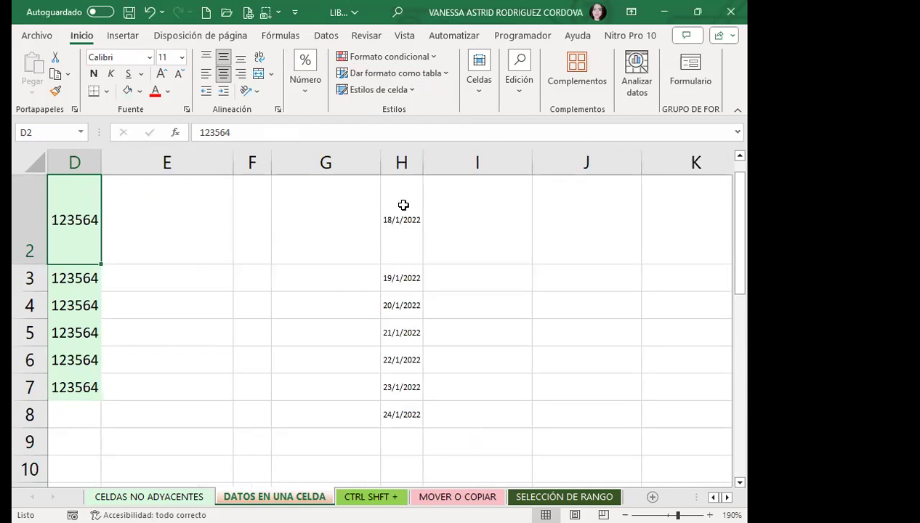
{"action": "left_click_drag", "start_coordinate": [424, 160], "coordinate": [413, 159]}
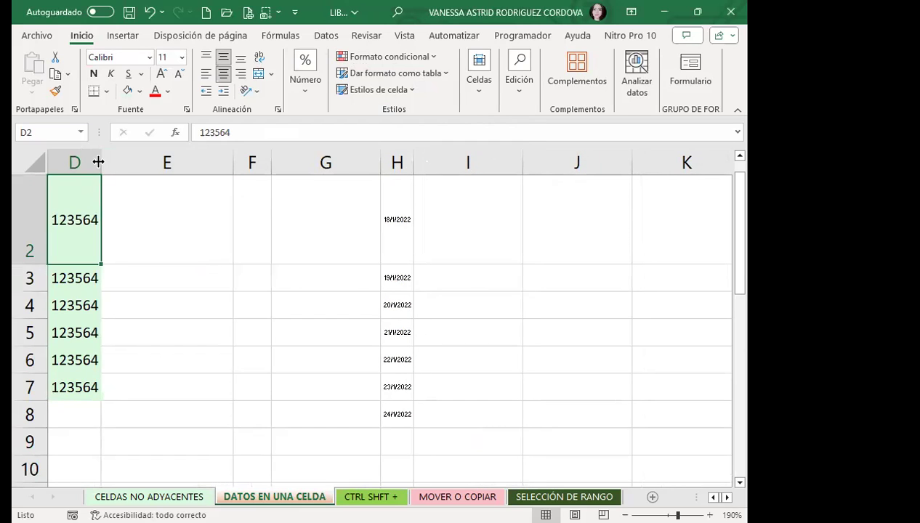
{"action": "left_click_drag", "start_coordinate": [98, 162], "coordinate": [77, 162]}
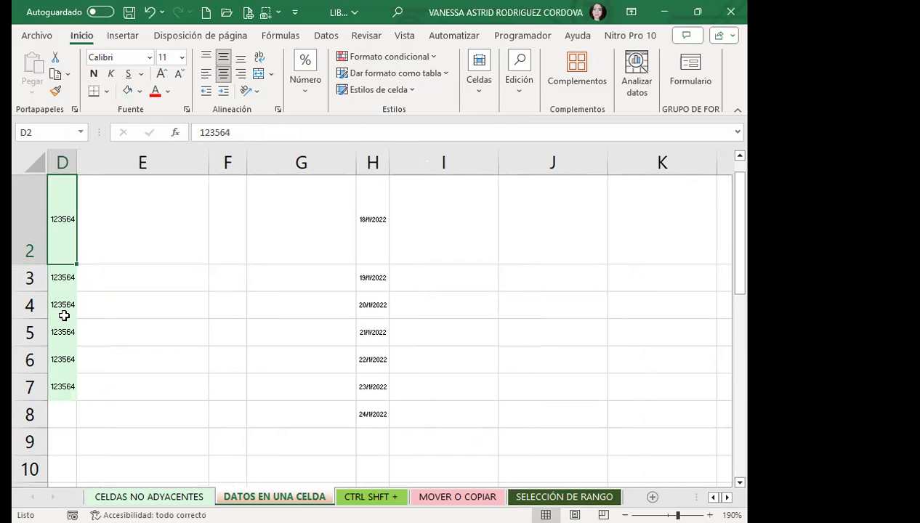
{"action": "left_click_drag", "start_coordinate": [62, 161], "coordinate": [208, 166]}
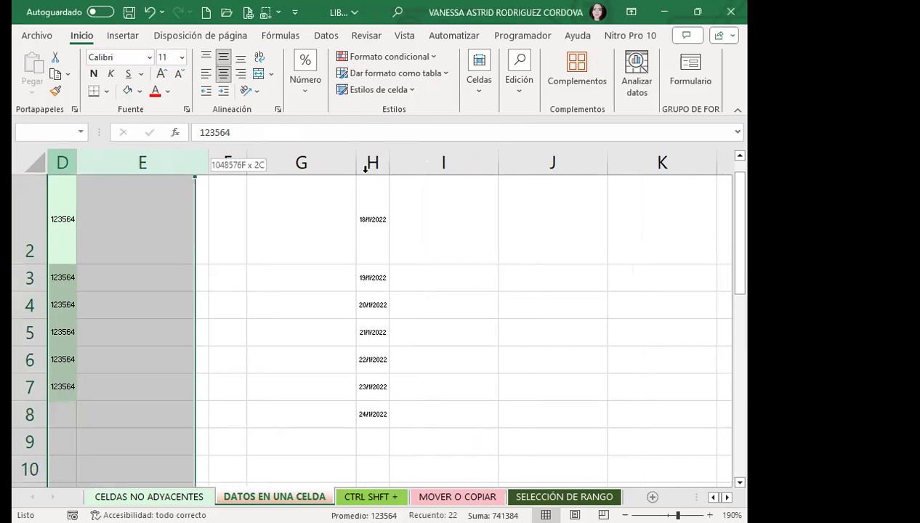
{"action": "left_click_drag", "start_coordinate": [366, 167], "coordinate": [369, 165]}
Step: Review the Hoja and Márgenes tabs of Configurar página and confirm with Aceptar
{"action": "key", "text": "ctrl+1"}
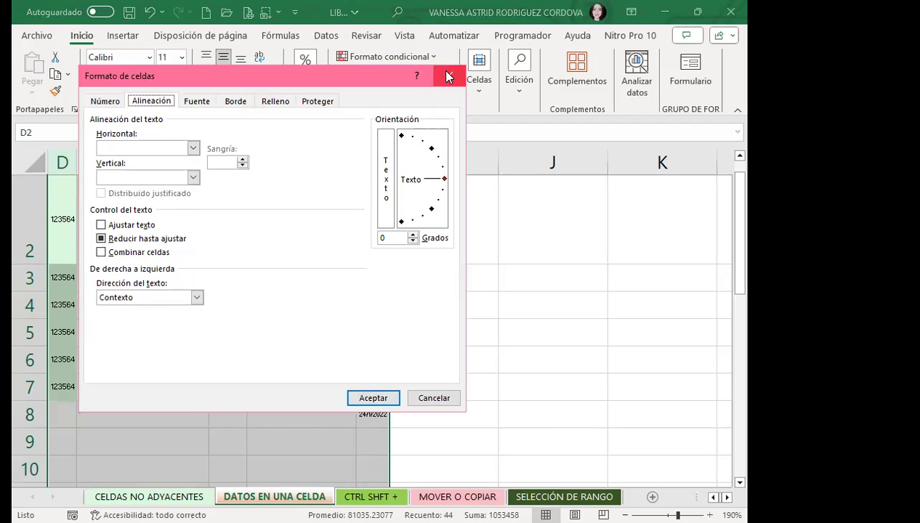
{"action": "left_click", "coordinate": [204, 36]}
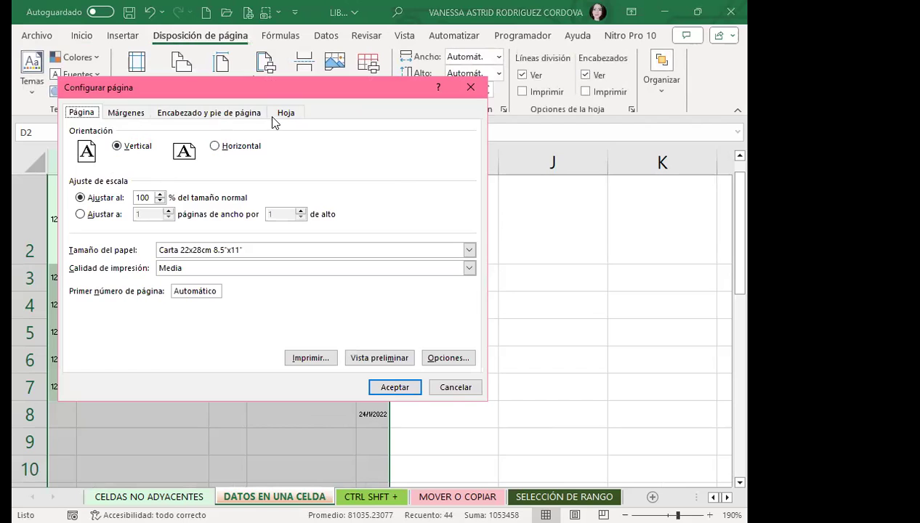
{"action": "left_click", "coordinate": [282, 115]}
{"action": "left_click", "coordinate": [118, 114]}
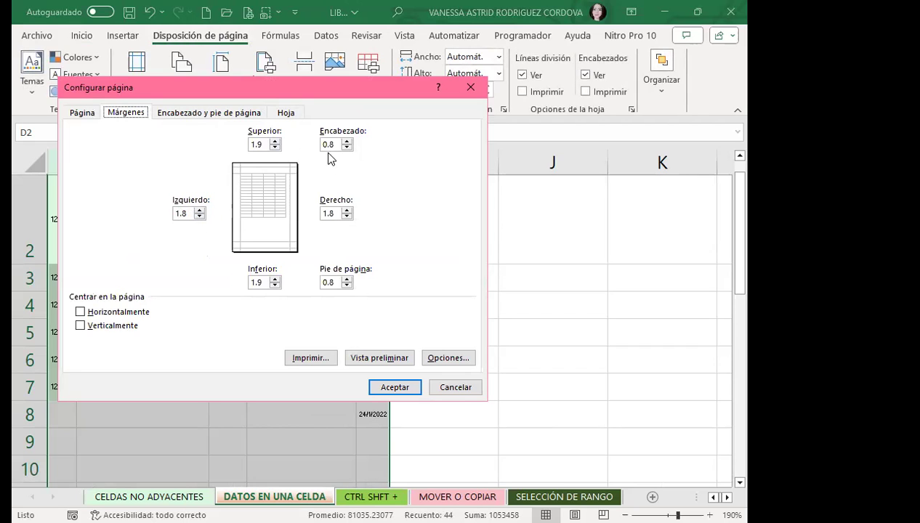
{"action": "left_click", "coordinate": [395, 388]}
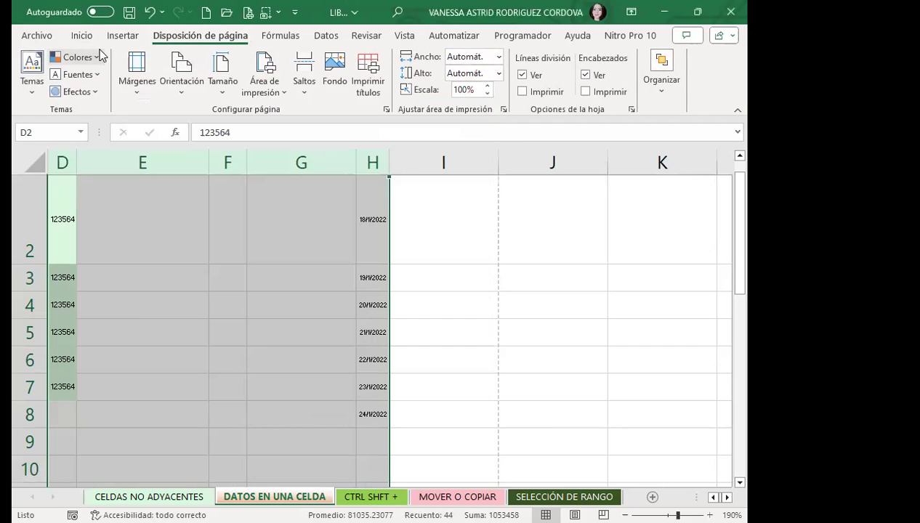
Step: Reconfirm the Alineación settings for columns D through H in Formato de celdas
{"action": "left_click", "coordinate": [81, 35]}
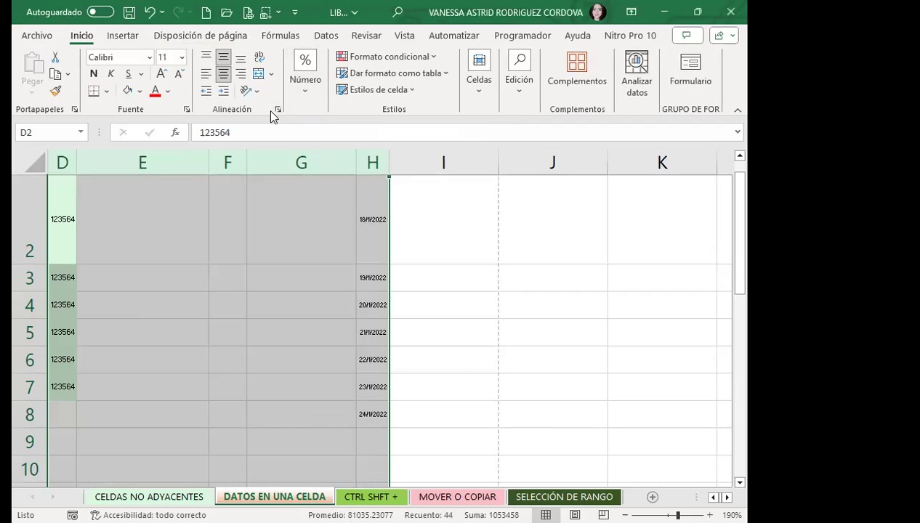
{"action": "left_click", "coordinate": [278, 109]}
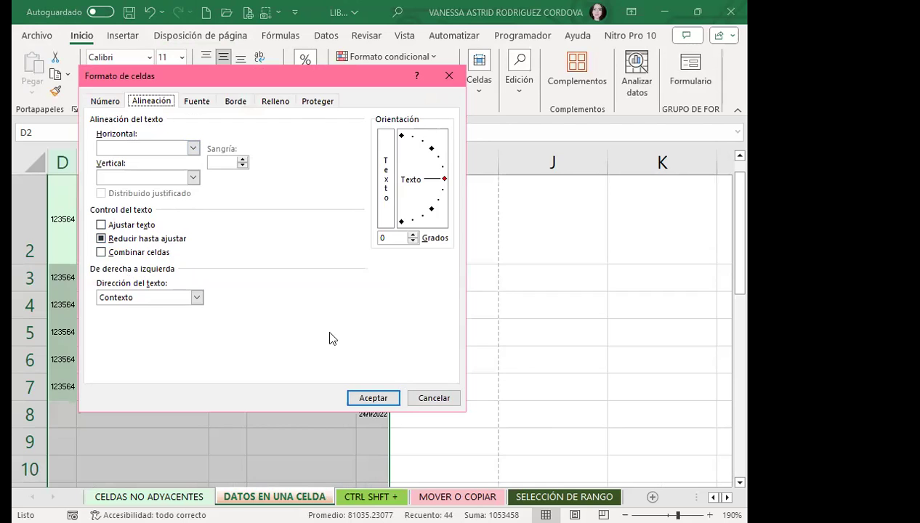
{"action": "left_click", "coordinate": [370, 399]}
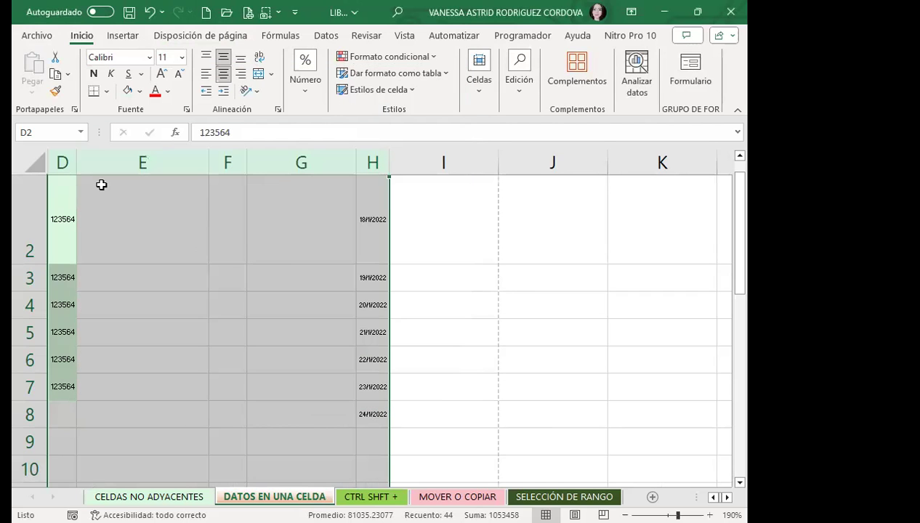
Step: Widen columns D and H so 123564 and the dates show full size, then deselect the columns
{"action": "mouse_move", "coordinate": [71, 166]}
{"action": "left_mouse_down"}
{"action": "mouse_move", "coordinate": [141, 164]}
{"action": "mouse_move", "coordinate": [69, 163]}
{"action": "left_mouse_up"}
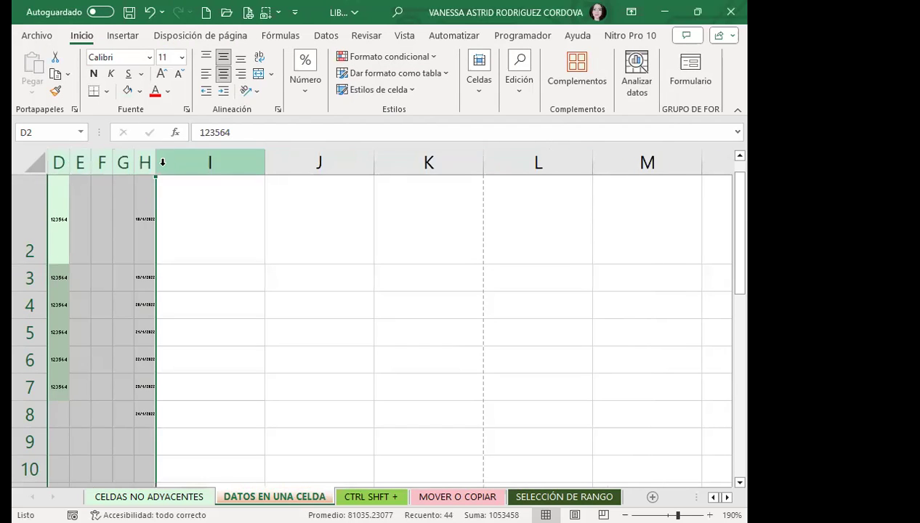
{"action": "left_click_drag", "start_coordinate": [155, 163], "coordinate": [298, 164]}
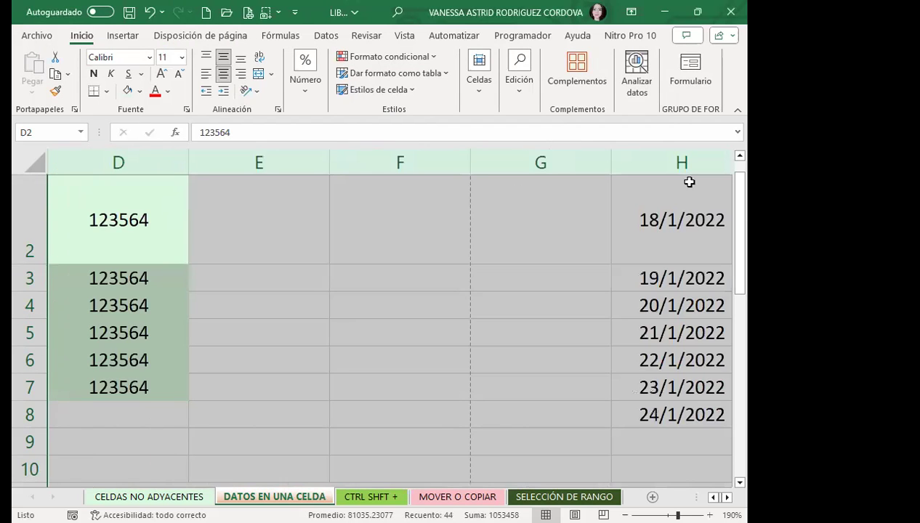
{"action": "scroll", "coordinate": [509, 267], "scroll_direction": "down", "scroll_amount": 2}
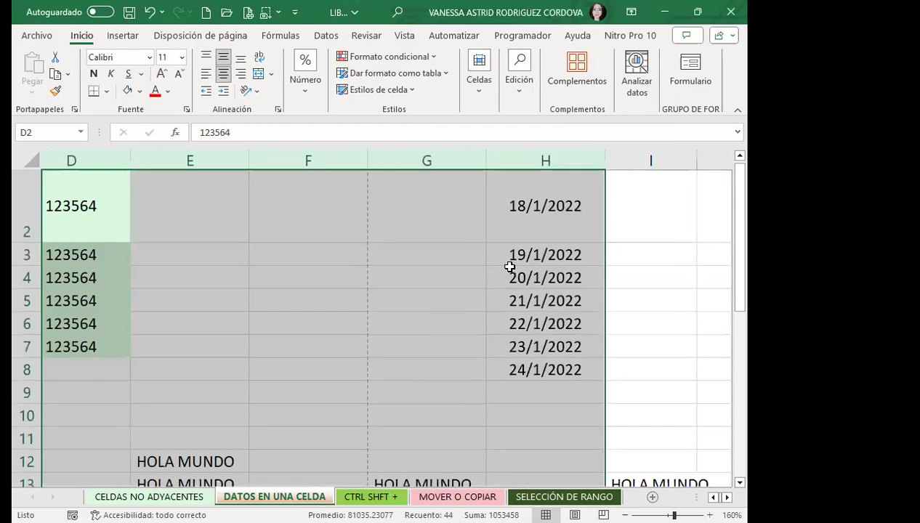
{"action": "left_click", "coordinate": [604, 157]}
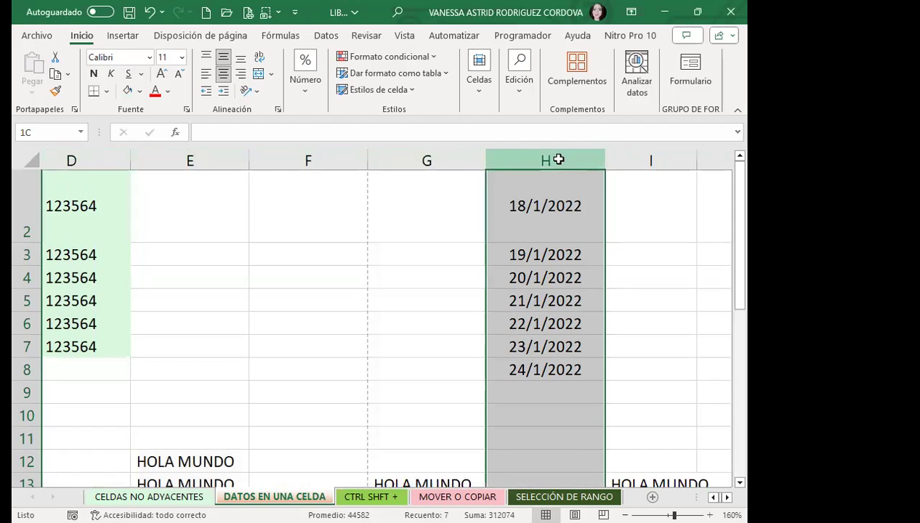
{"action": "left_click", "coordinate": [601, 178]}
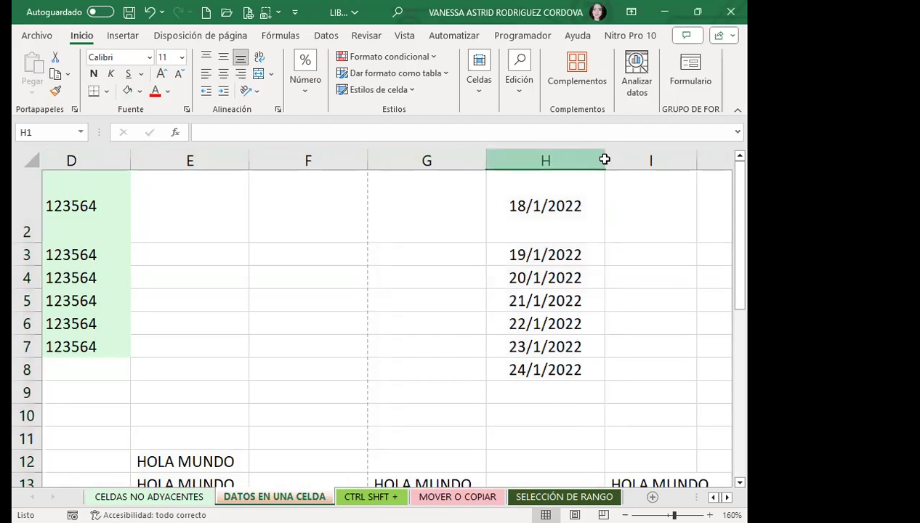
{"action": "left_click", "coordinate": [604, 159]}
{"action": "left_click", "coordinate": [653, 247]}
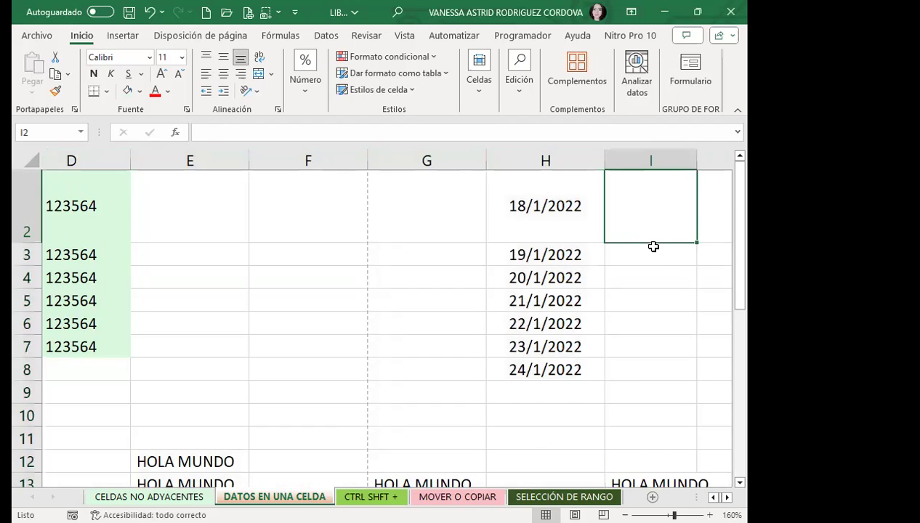
{"action": "left_click", "coordinate": [458, 320]}
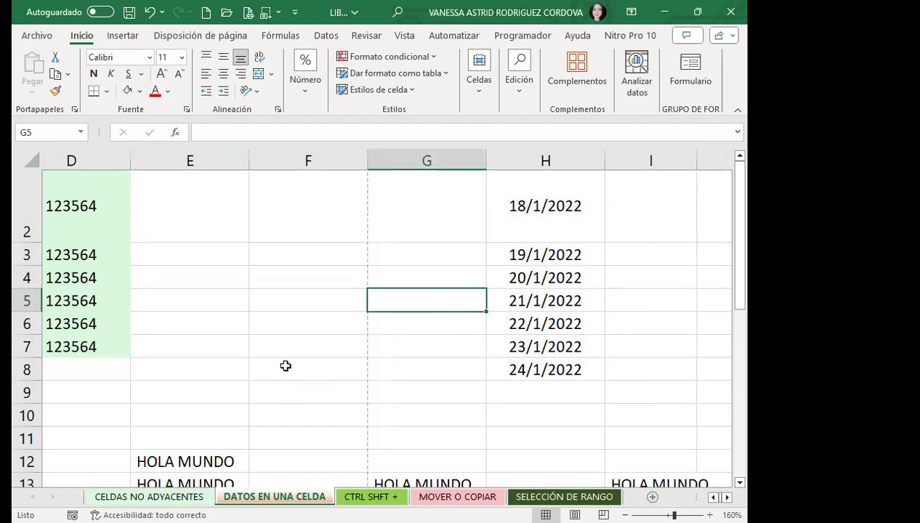
{"action": "scroll", "coordinate": [267, 356], "scroll_direction": "down", "scroll_amount": 2, "text": "ctrl"}
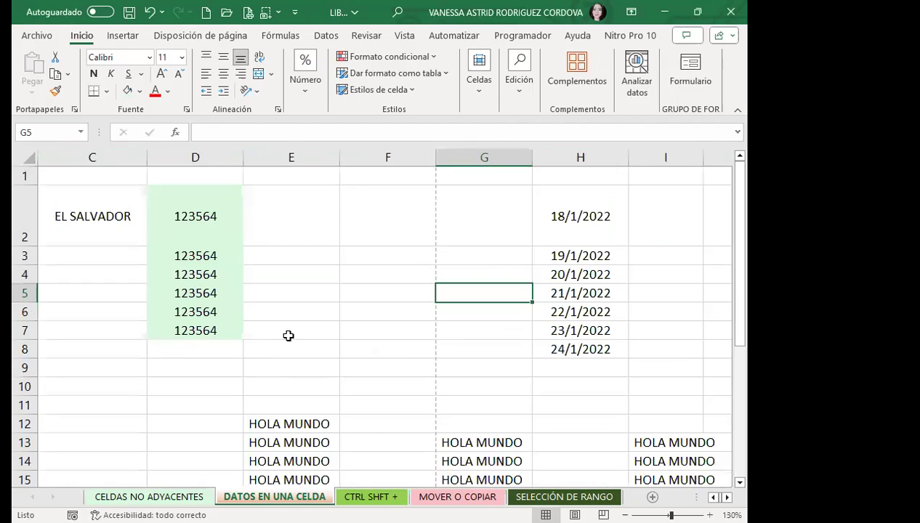
Step: Narrow columns D, H and C, shrinking H's dates and cutting off EL SALVADOR
{"action": "left_click", "coordinate": [236, 333]}
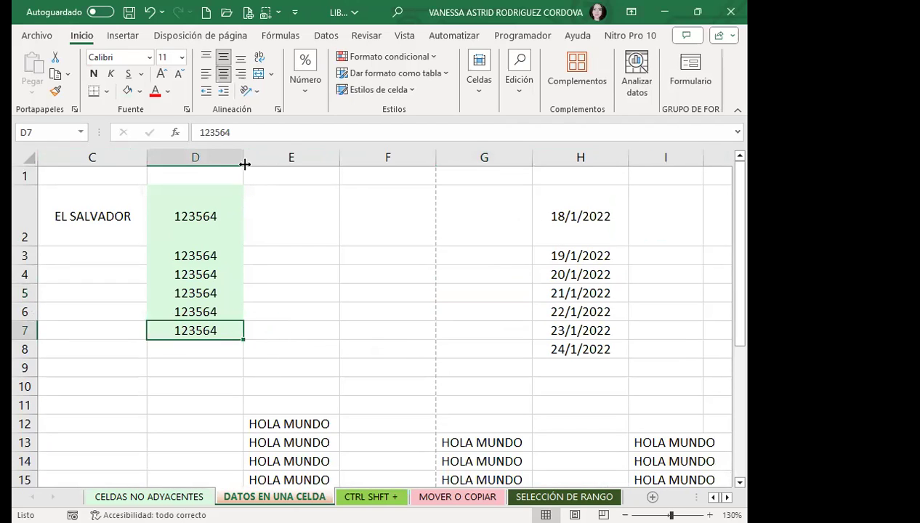
{"action": "left_click_drag", "start_coordinate": [200, 162], "coordinate": [205, 164]}
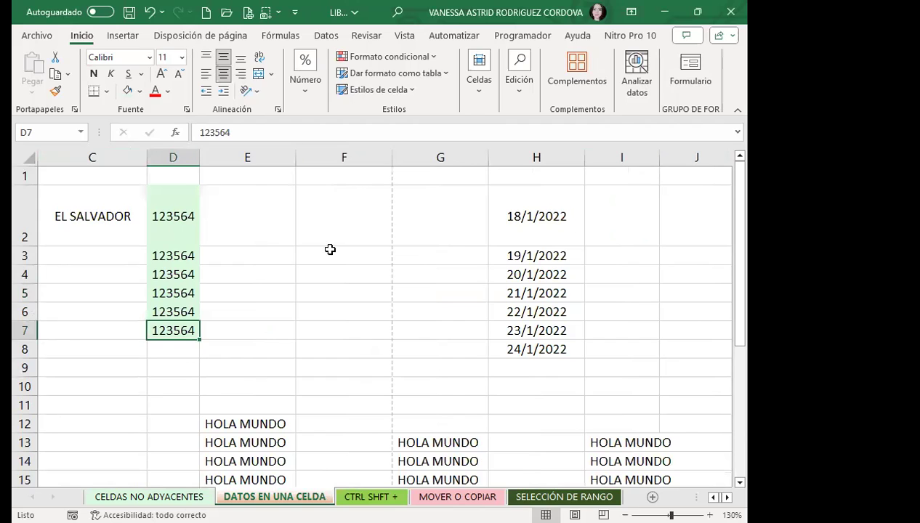
{"action": "mouse_move", "coordinate": [585, 157]}
{"action": "left_mouse_down"}
{"action": "mouse_move", "coordinate": [553, 169]}
{"action": "mouse_move", "coordinate": [524, 157]}
{"action": "left_mouse_up"}
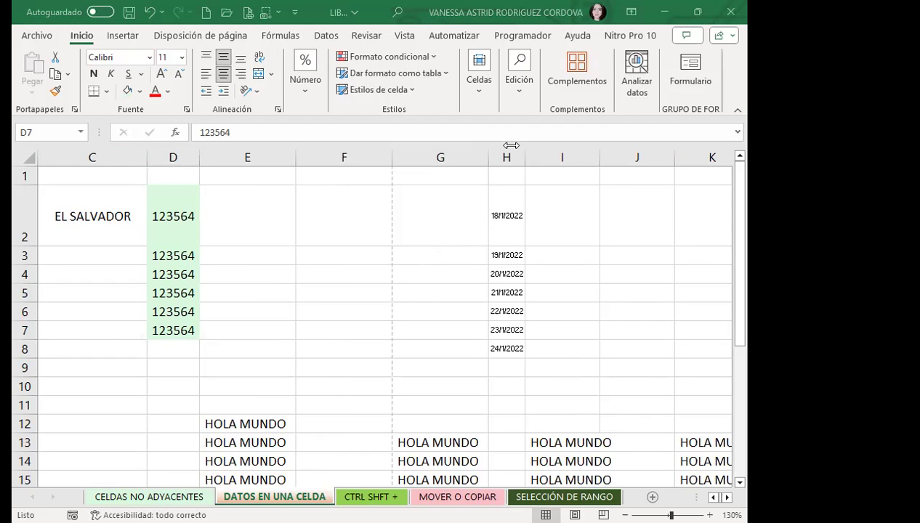
{"action": "left_click_drag", "start_coordinate": [147, 159], "coordinate": [80, 159]}
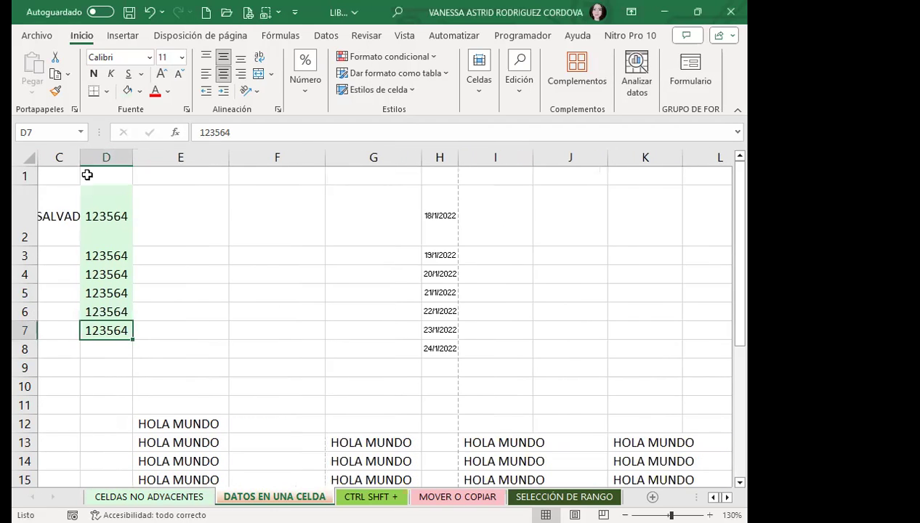
{"action": "scroll", "coordinate": [196, 184], "scroll_direction": "left", "scroll_amount": 2}
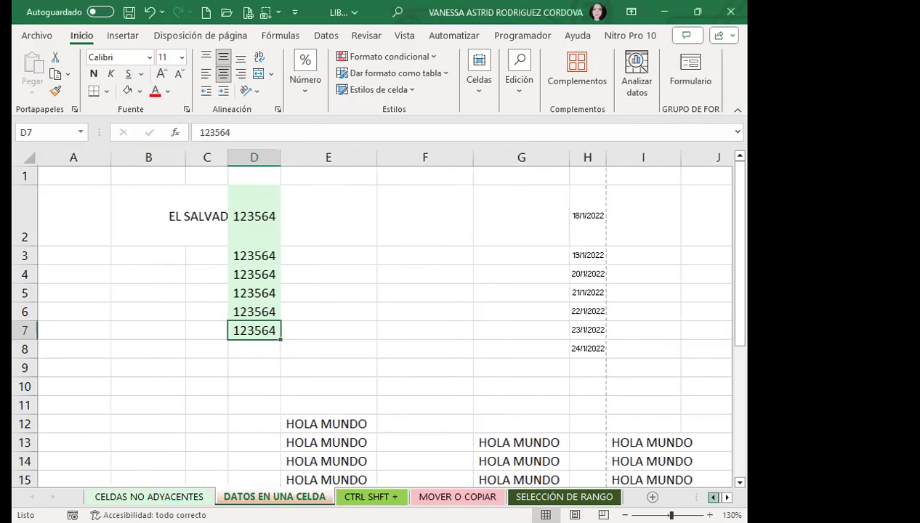
Step: Move the 123564 values from D2:D8 over to column F
{"action": "left_click_drag", "start_coordinate": [254, 199], "coordinate": [256, 349]}
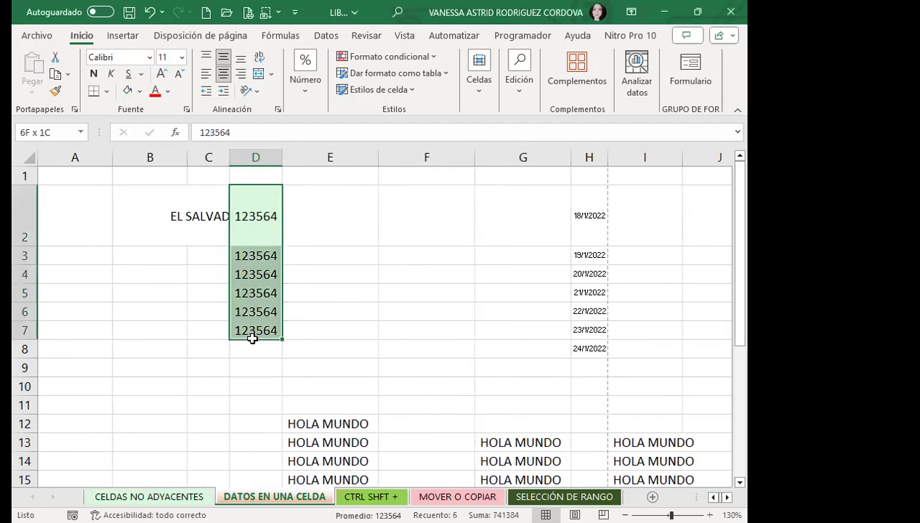
{"action": "left_click_drag", "start_coordinate": [283, 252], "coordinate": [452, 216]}
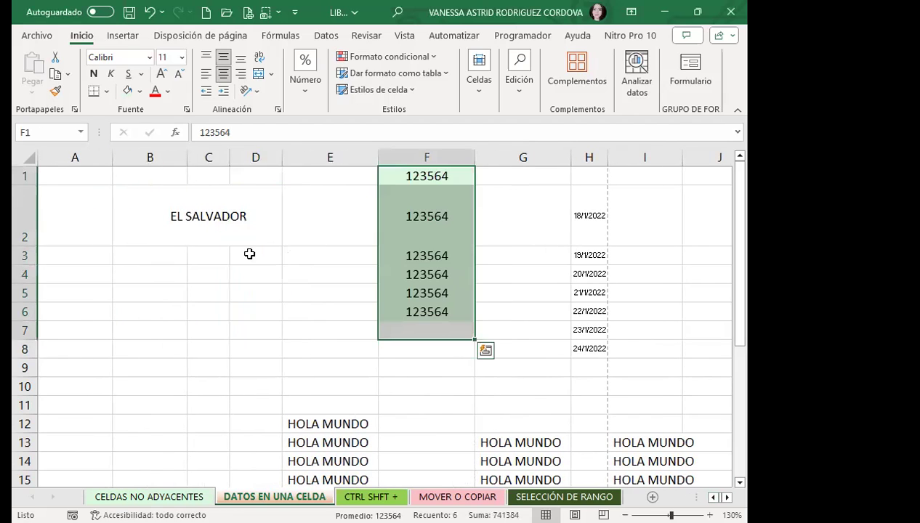
{"action": "left_click", "coordinate": [219, 186]}
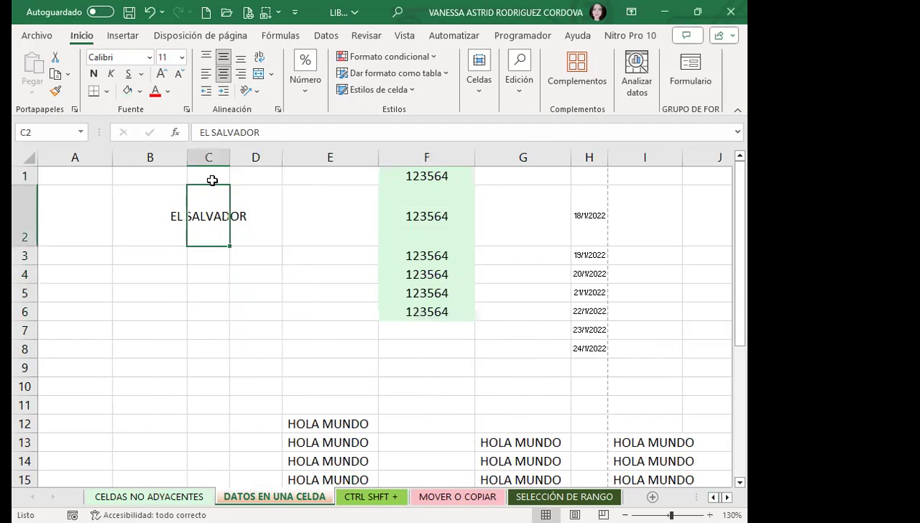
Step: Autofit column C to EL SALVADOR and fill that name down from C2 to C8
{"action": "left_click_drag", "start_coordinate": [229, 158], "coordinate": [208, 158]}
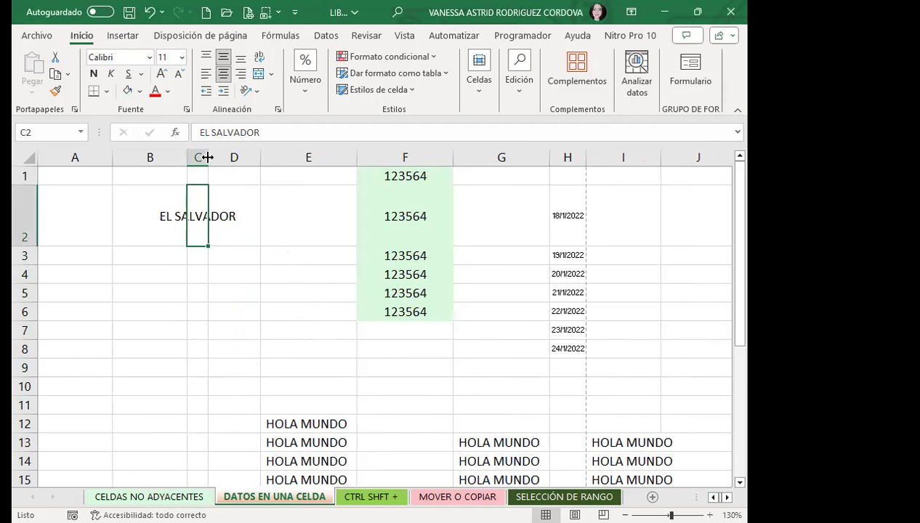
{"action": "double_click", "coordinate": [208, 158]}
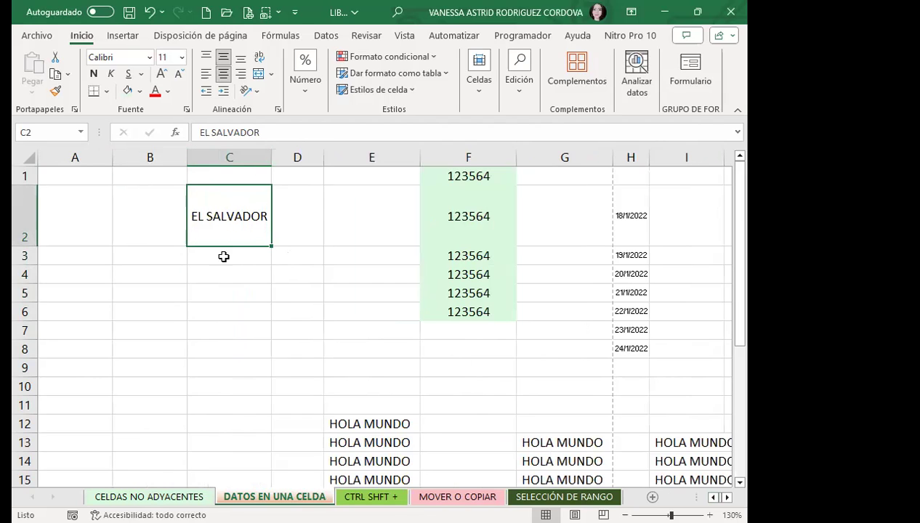
{"action": "mouse_move", "coordinate": [272, 247]}
{"action": "left_mouse_down"}
{"action": "mouse_move", "coordinate": [206, 373]}
{"action": "mouse_move", "coordinate": [207, 349]}
{"action": "left_mouse_up"}
{"action": "left_click", "coordinate": [221, 349]}
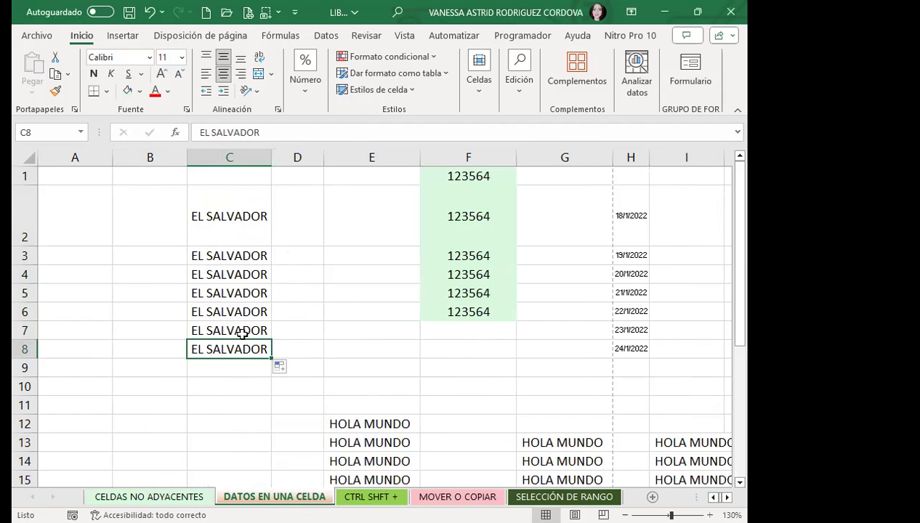
Step: Append 'GDFGFDGFDGDFGDF' to C8 and autofit column C to the longer text
{"action": "left_click", "coordinate": [235, 223]}
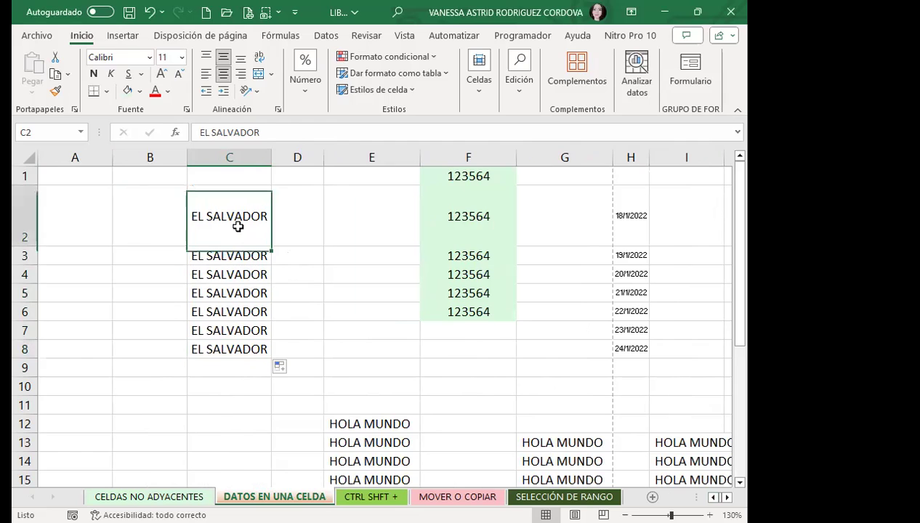
{"action": "left_click", "coordinate": [250, 347]}
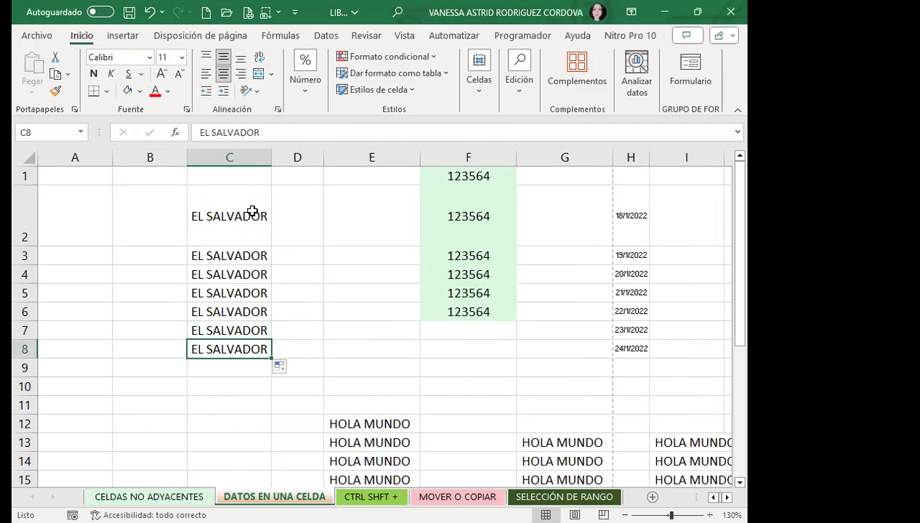
{"action": "left_click", "coordinate": [263, 133]}
{"action": "type", "text": "GDFGFDGFDGDFGDF"}
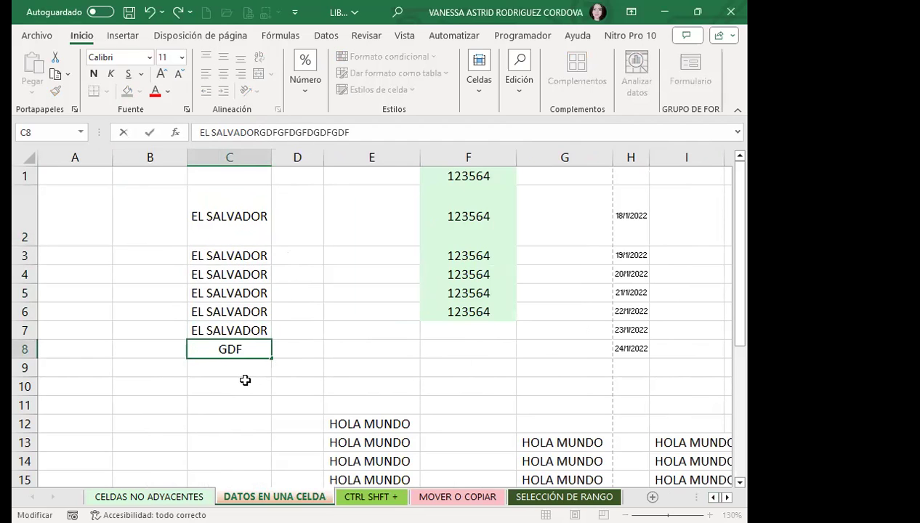
{"action": "left_click", "coordinate": [244, 380]}
{"action": "double_click", "coordinate": [270, 158]}
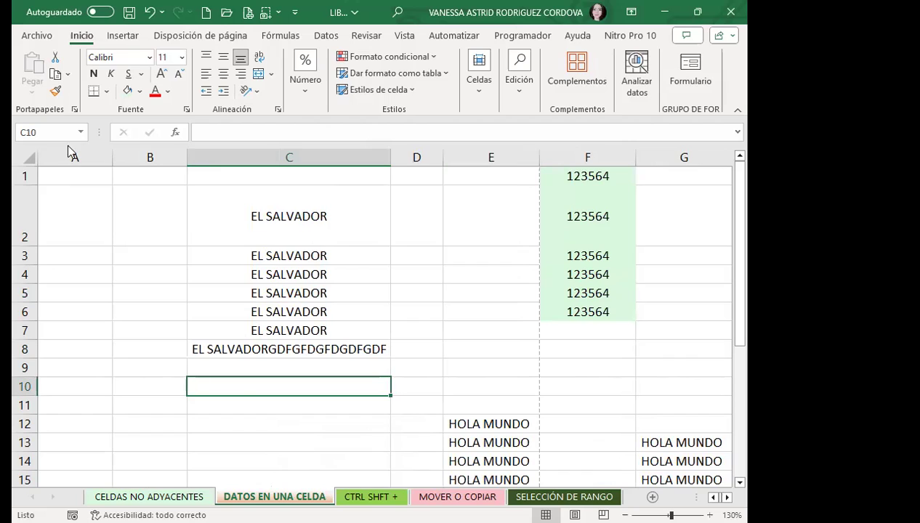
Step: Narrow column C, autofit it again to C8, then go to the MOVER O COPIAR sheet
{"action": "left_click", "coordinate": [274, 350]}
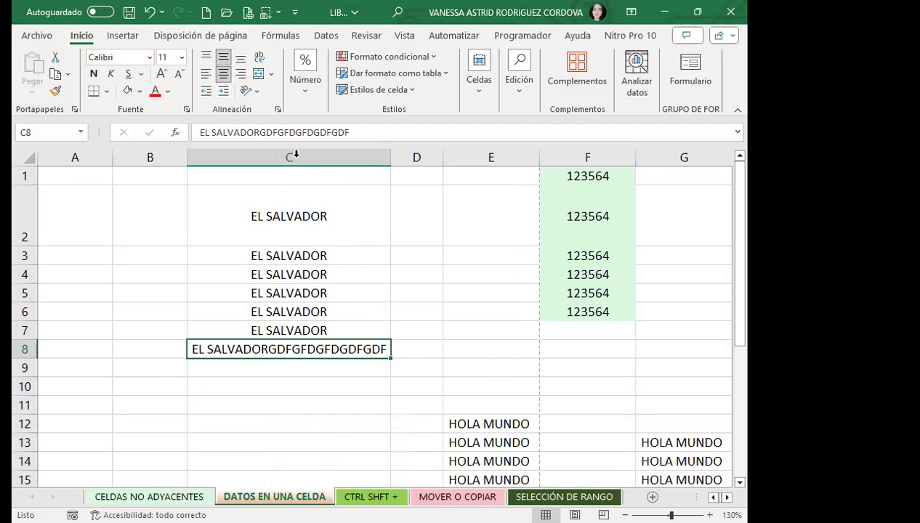
{"action": "left_click_drag", "start_coordinate": [382, 158], "coordinate": [329, 158]}
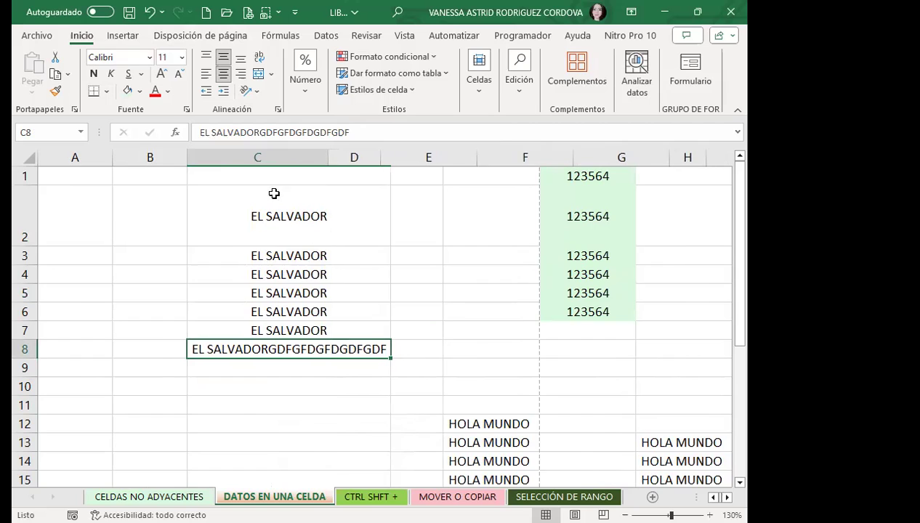
{"action": "left_click", "coordinate": [250, 217]}
{"action": "double_click", "coordinate": [326, 158]}
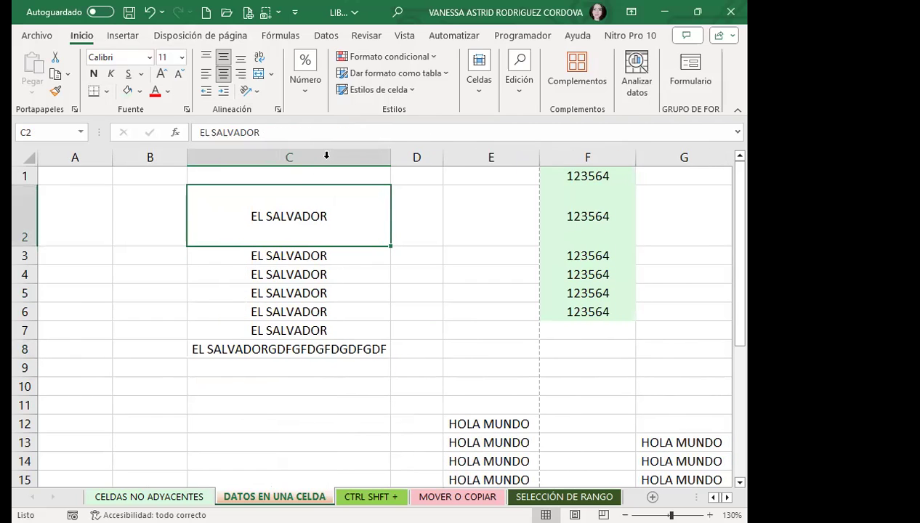
{"action": "left_click", "coordinate": [326, 155]}
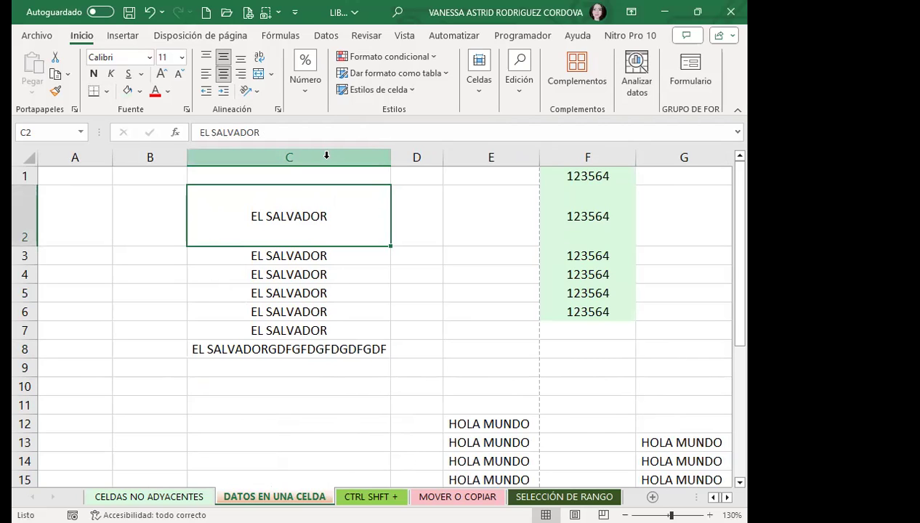
{"action": "left_click", "coordinate": [318, 222]}
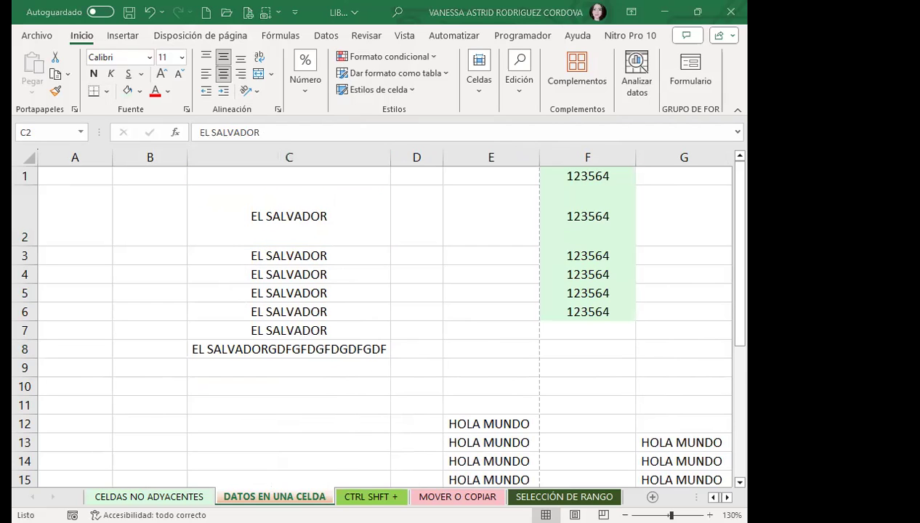
{"action": "key", "text": "ctrl+Page_Down"}
{"action": "key", "text": "ctrl+Page_Down"}
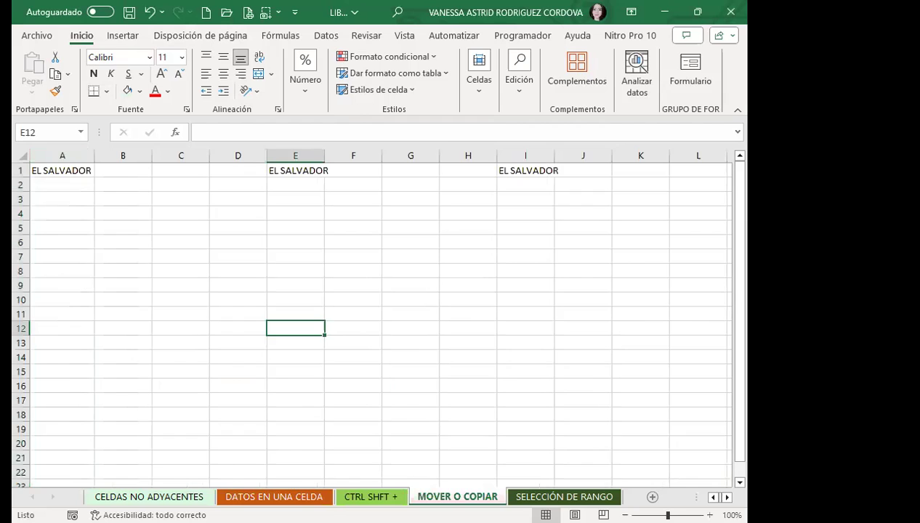
Step: Move to SELECCIÓN DE RANGO, select title rows 1–3, then pick cell K23
{"action": "key", "text": "ctrl+Page_Down"}
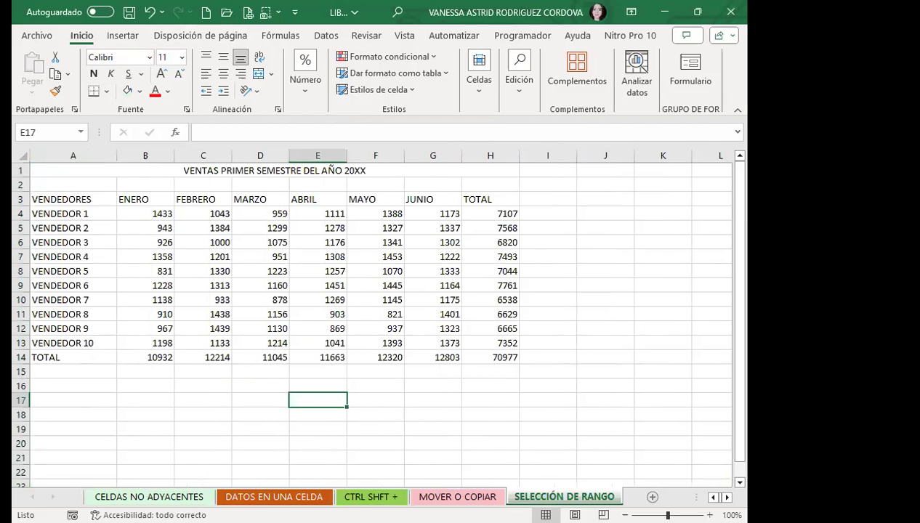
{"action": "left_click", "coordinate": [58, 168]}
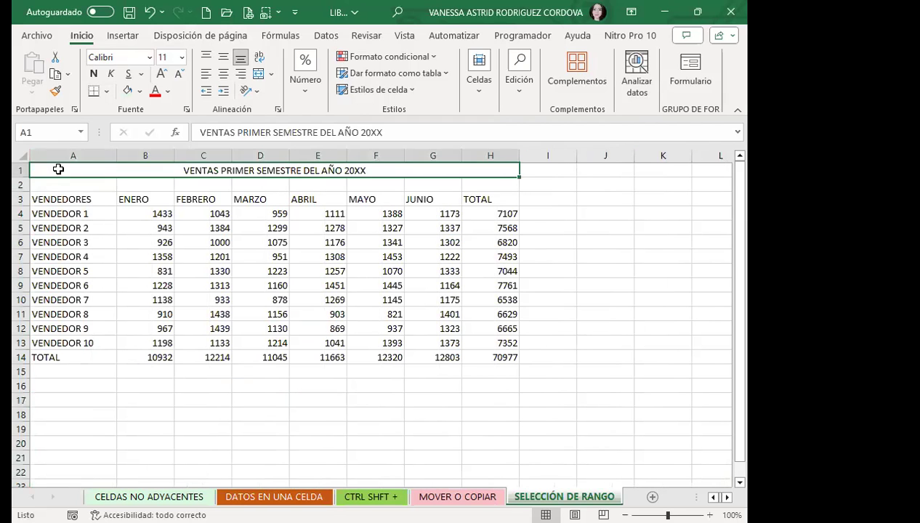
{"action": "key", "text": "shift+Down"}
{"action": "key", "text": "shift+Down"}
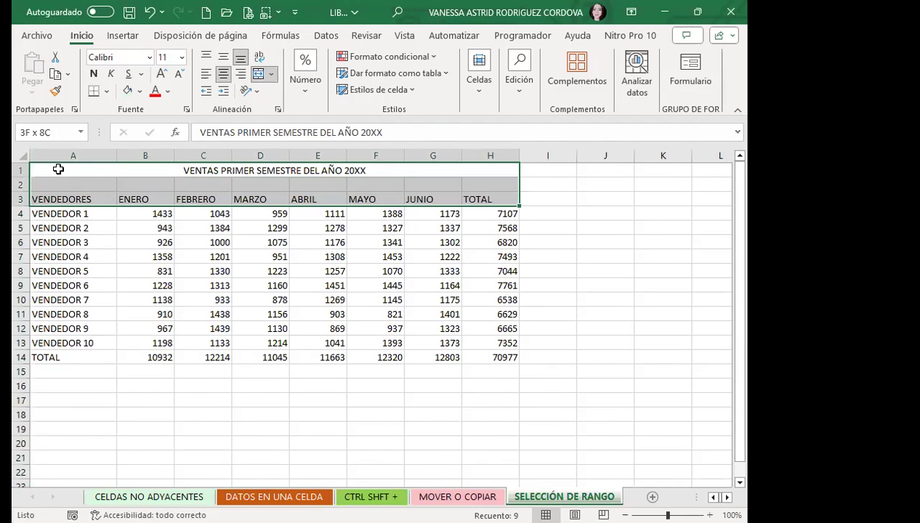
{"action": "key", "text": "ctrl+shift+Right"}
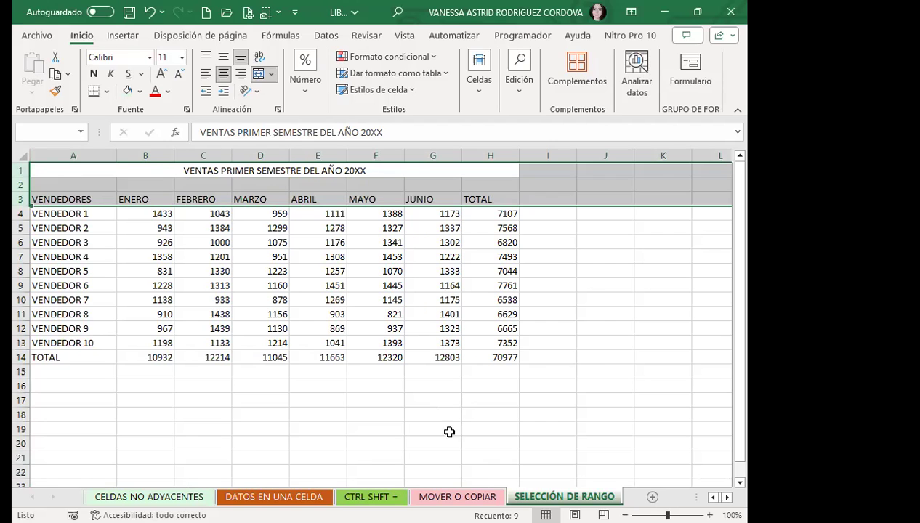
{"action": "left_click", "coordinate": [529, 427]}
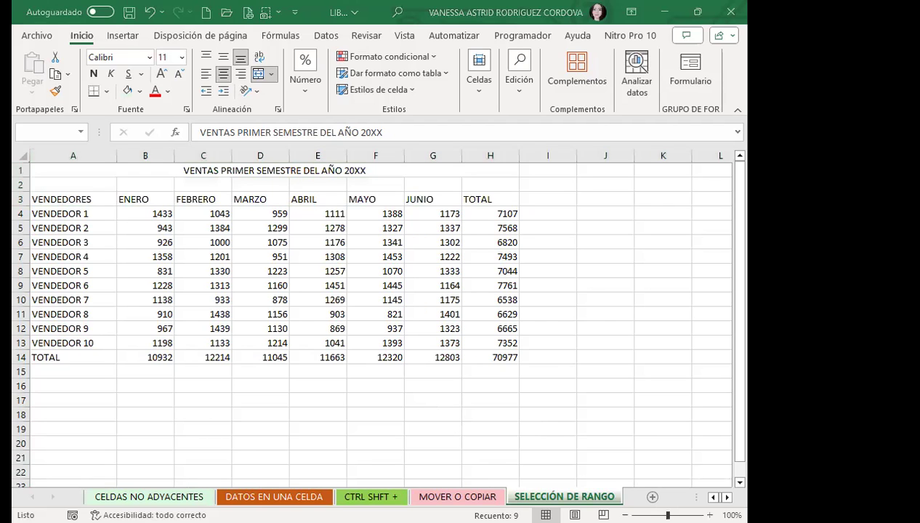
{"action": "left_click", "coordinate": [654, 482]}
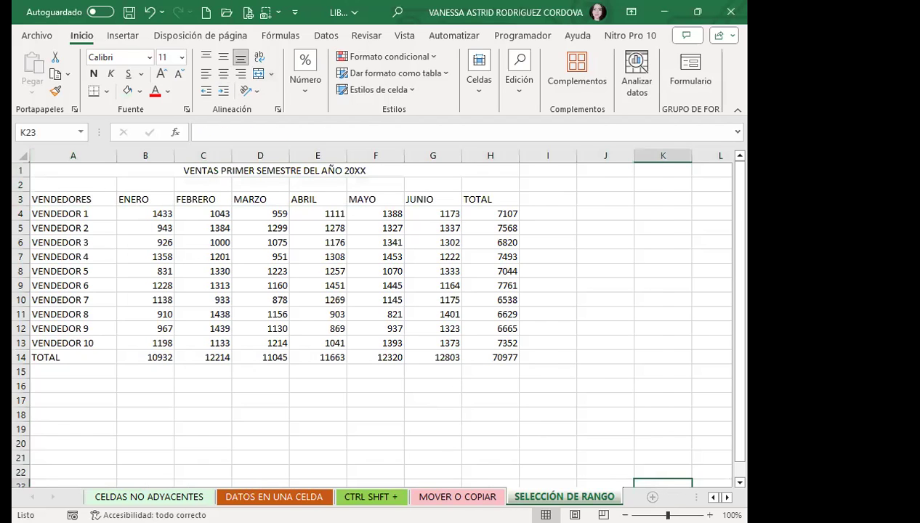
Step: Add a new blank sheet and select the whole sheet
{"action": "left_click", "coordinate": [653, 497]}
{"action": "key", "text": "ctrl+space"}
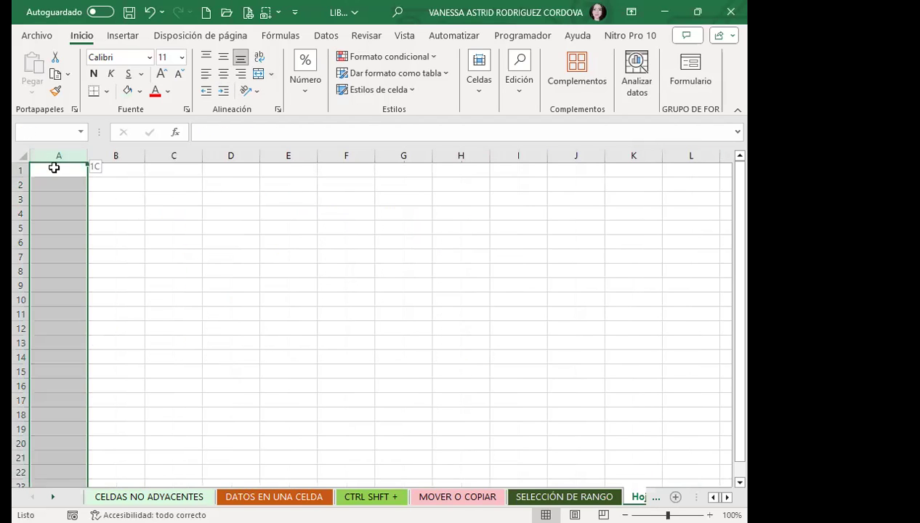
{"action": "key", "text": "shift+space"}
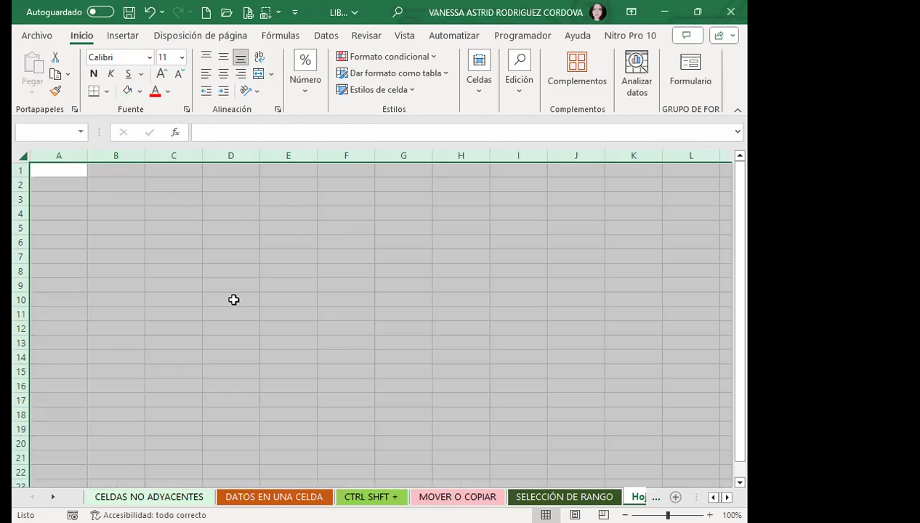
Step: Back on SELECCIÓN DE RANGO, select the sales table A3:H14
{"action": "left_click", "coordinate": [559, 498]}
{"action": "left_click", "coordinate": [82, 201]}
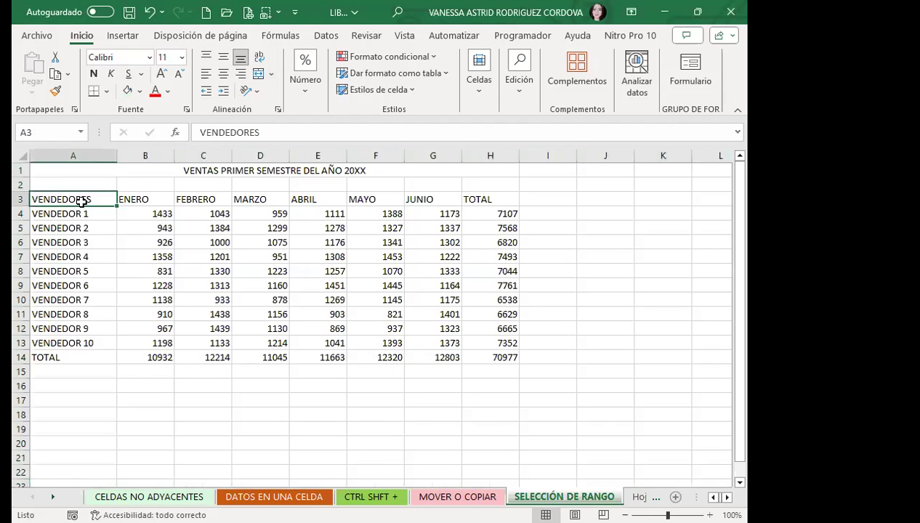
{"action": "key", "text": "ctrl+shift+Down"}
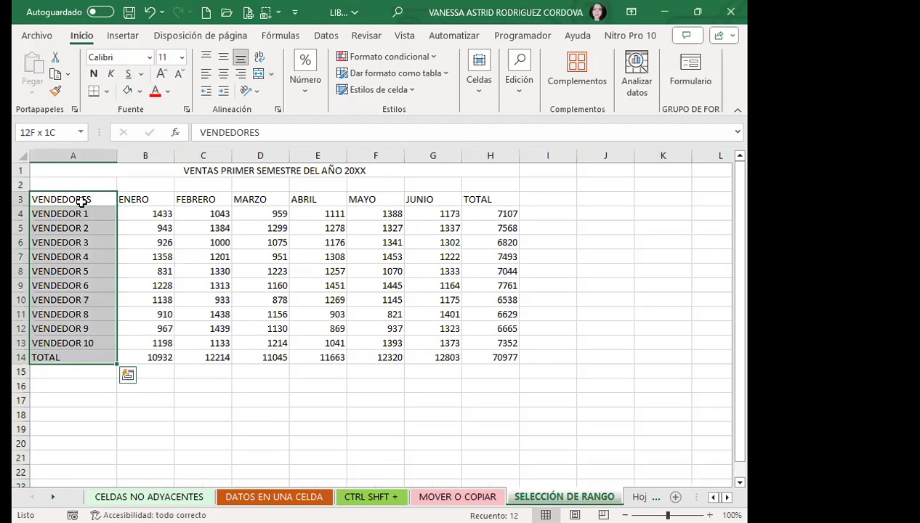
{"action": "key", "text": "ctrl+shift+Right"}
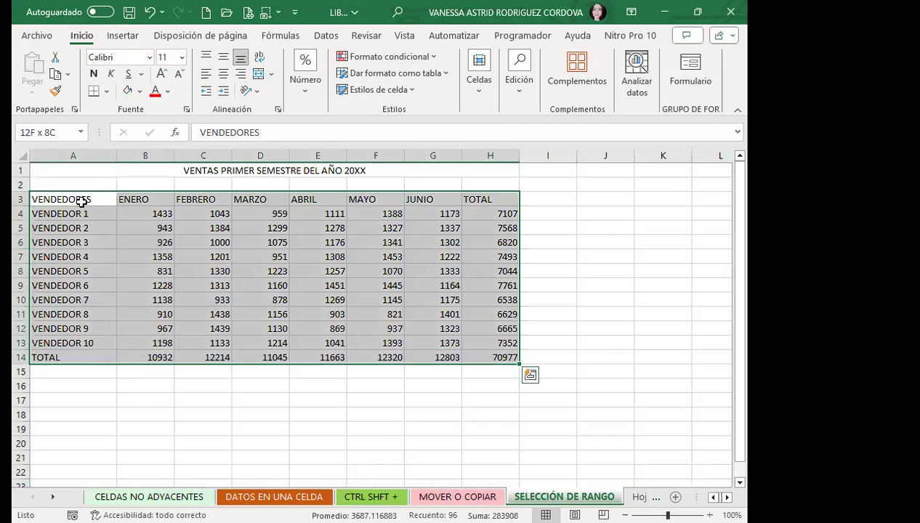
Step: Apply Todos los bordes to A3:H14, then set it to Bold, 14 pt and Italic
{"action": "left_click", "coordinate": [107, 91]}
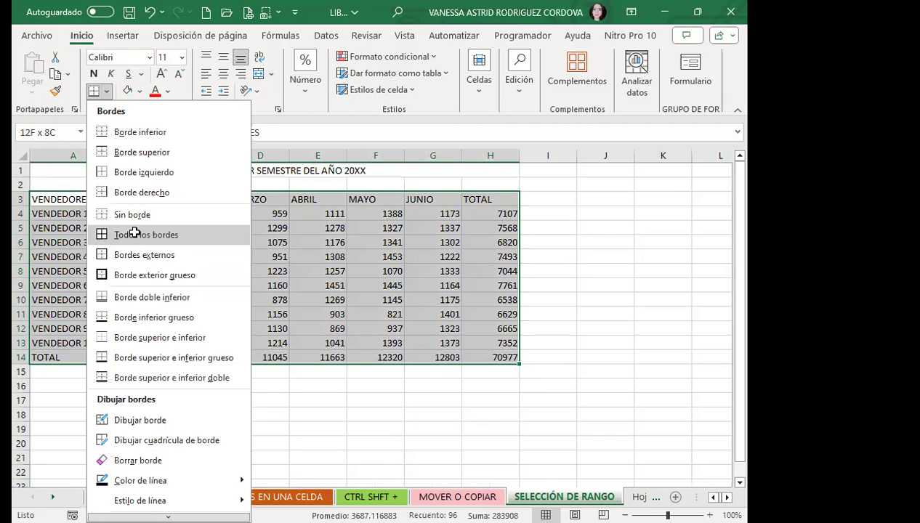
{"action": "left_click", "coordinate": [134, 231]}
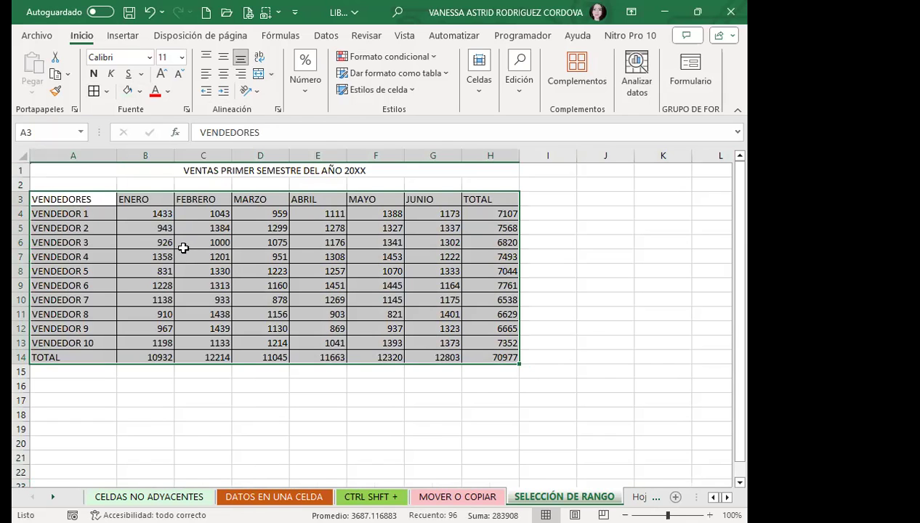
{"action": "left_click", "coordinate": [93, 73]}
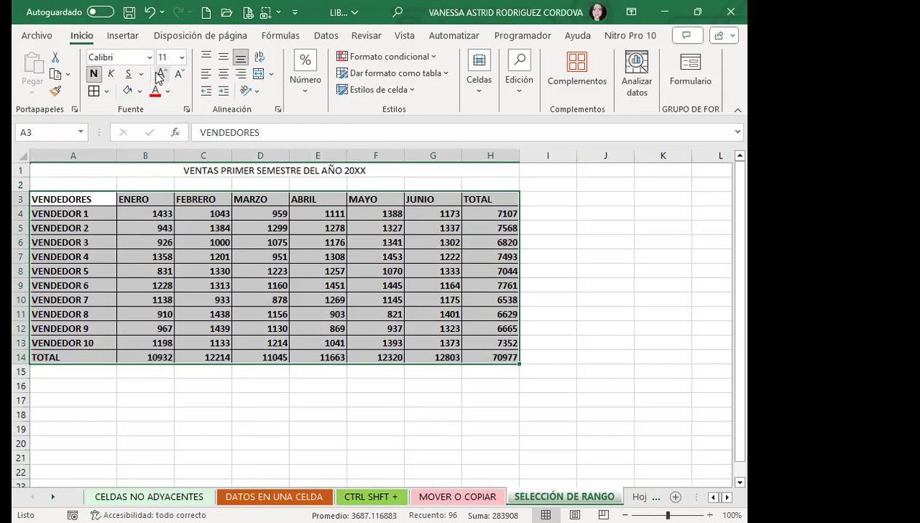
{"action": "left_click", "coordinate": [159, 74]}
{"action": "left_click", "coordinate": [160, 75]}
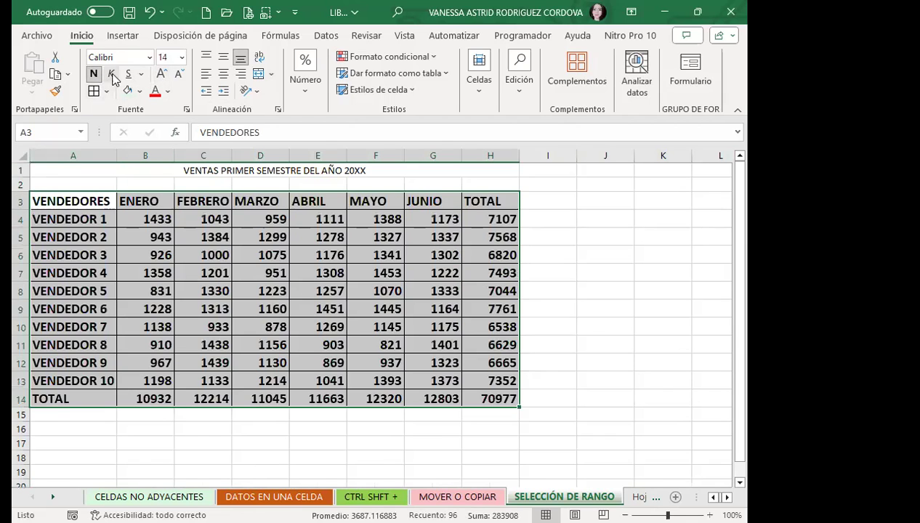
{"action": "left_click", "coordinate": [110, 74]}
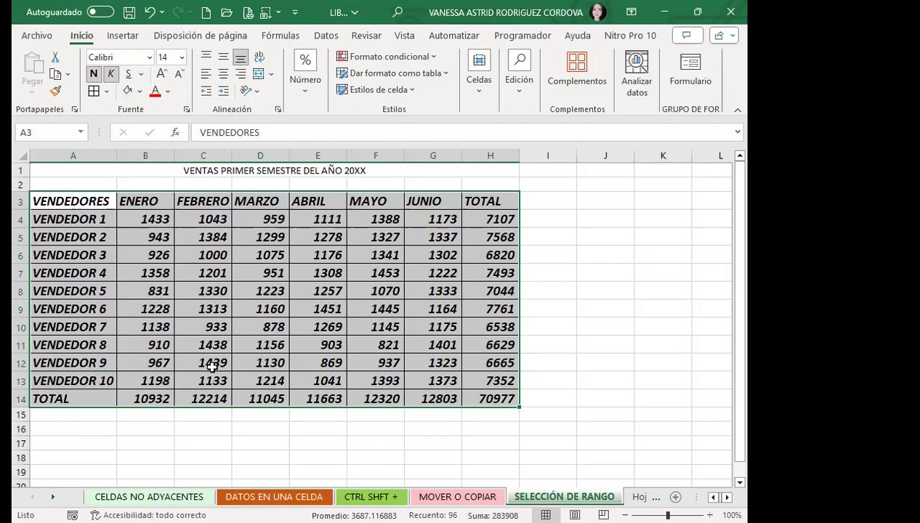
Step: Deselect the table, then reselect A3:H14 from cell A3
{"action": "left_click", "coordinate": [201, 285]}
{"action": "left_click", "coordinate": [91, 205]}
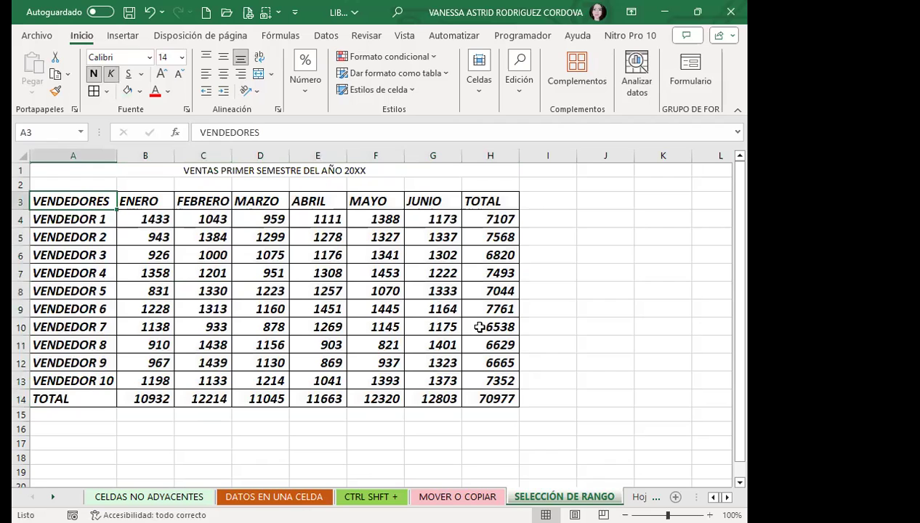
{"action": "key", "text": "ctrl+shift+Down"}
{"action": "key", "text": "ctrl+shift+Right"}
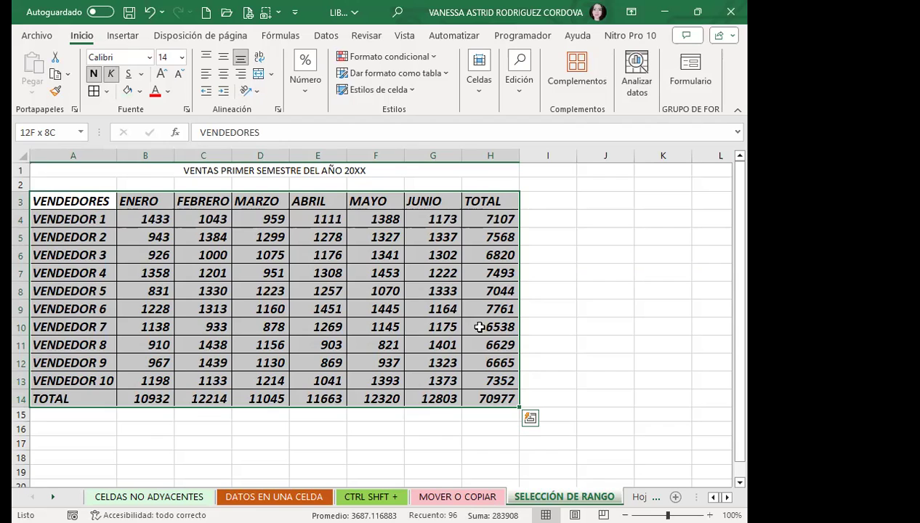
Step: Select cell E7, then D5, and show the ribbon's keyboard access hints
{"action": "left_click", "coordinate": [324, 273]}
{"action": "left_click_drag", "start_coordinate": [324, 273], "coordinate": [324, 274]}
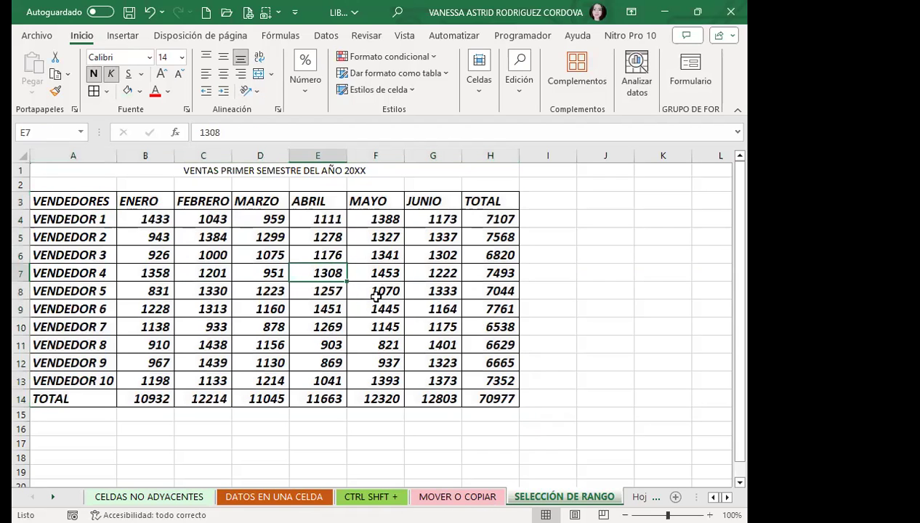
{"action": "left_click", "coordinate": [255, 238]}
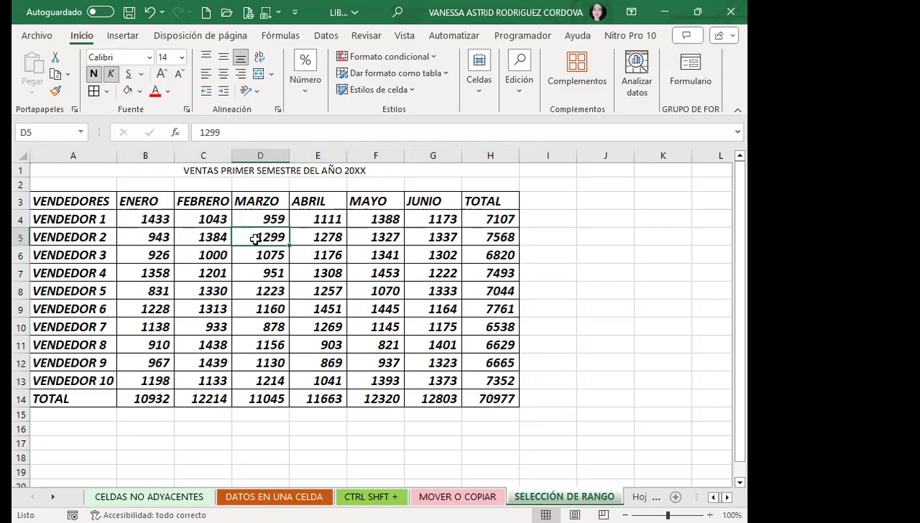
{"action": "key", "text": "alt"}
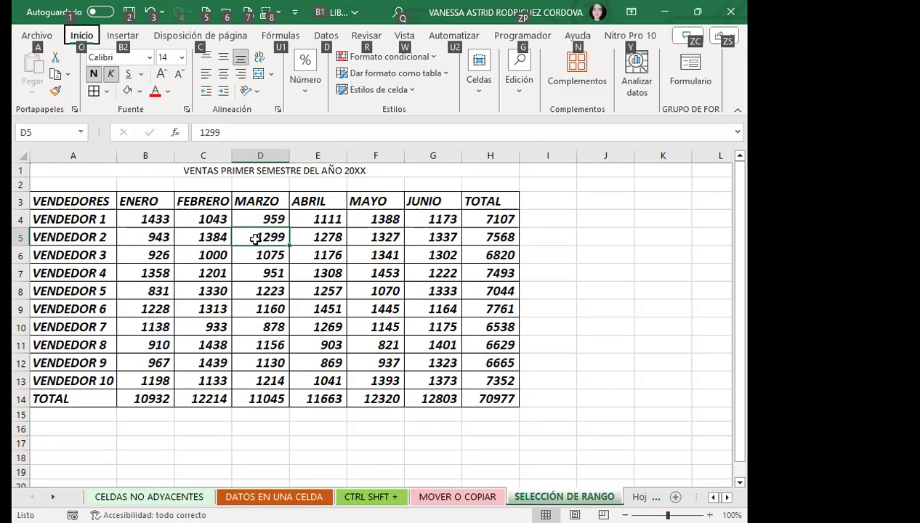